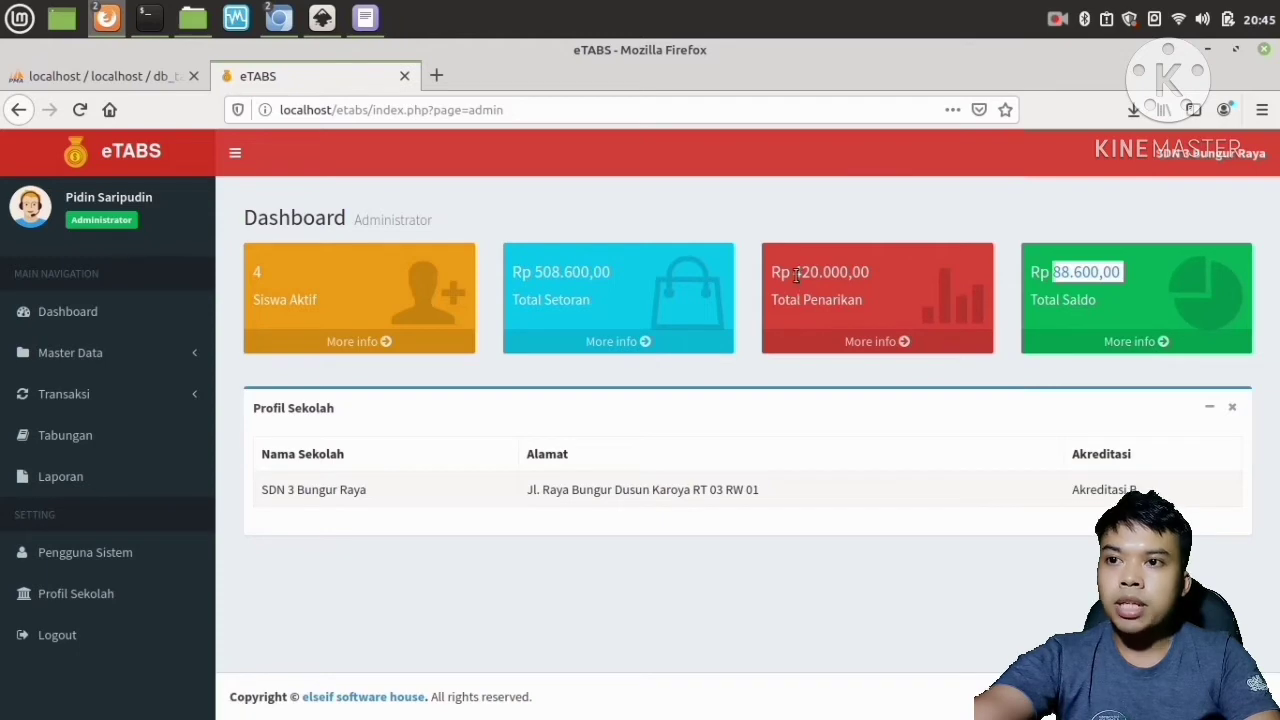
{"action": "left_click_drag", "start_coordinate": [794, 272], "coordinate": [848, 272]}
{"action": "left_click_drag", "start_coordinate": [538, 265], "coordinate": [649, 278]}
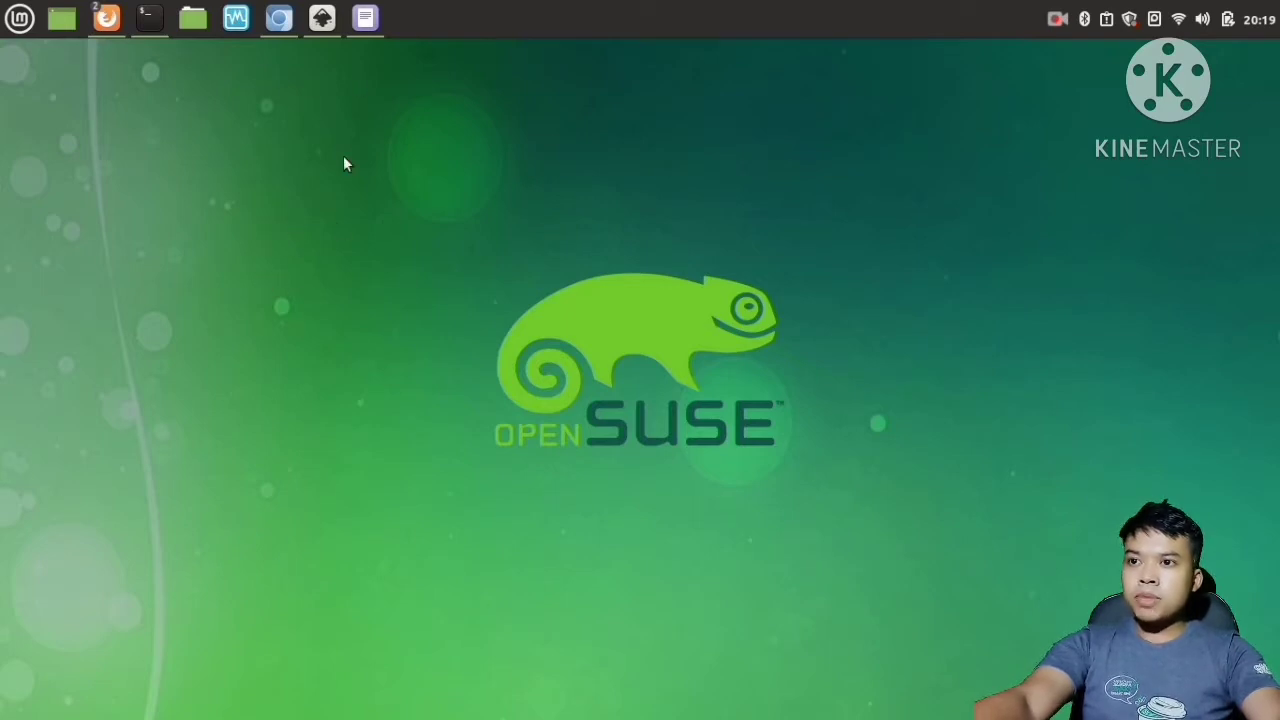
{"action": "left_click", "coordinate": [368, 24]}
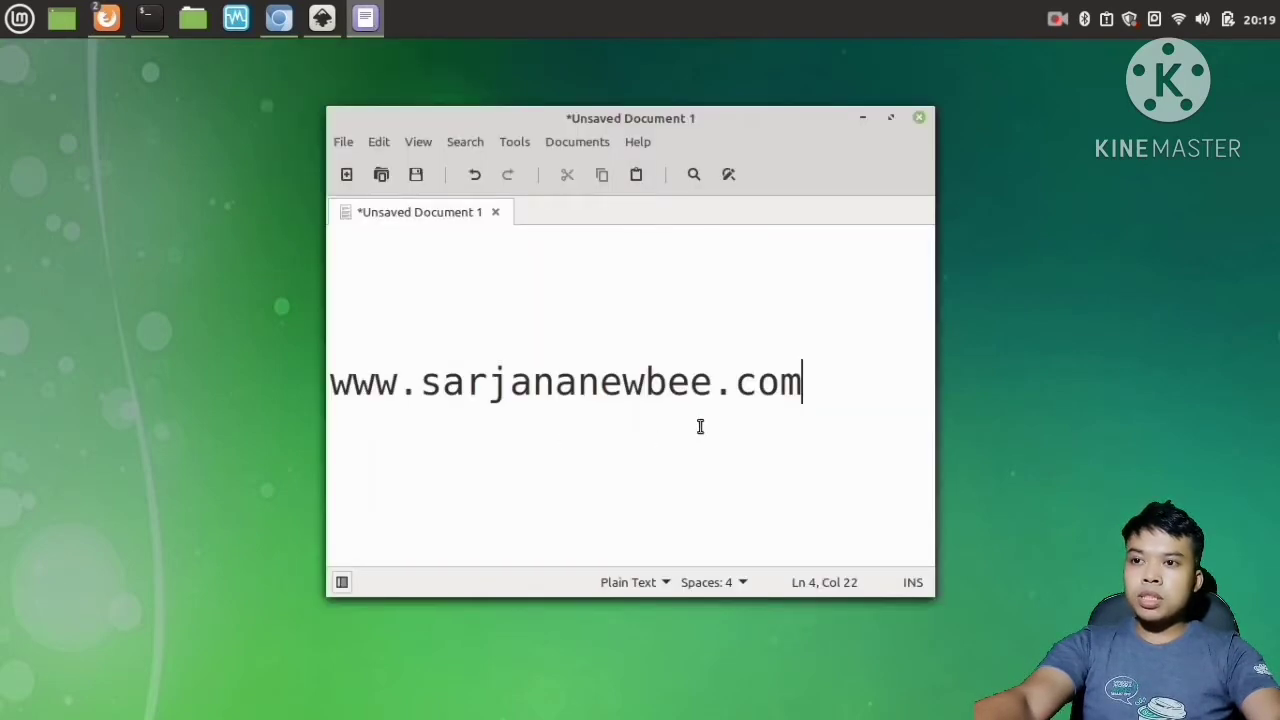
{"action": "left_click", "coordinate": [424, 385]}
{"action": "left_click_drag", "start_coordinate": [424, 385], "coordinate": [709, 420]}
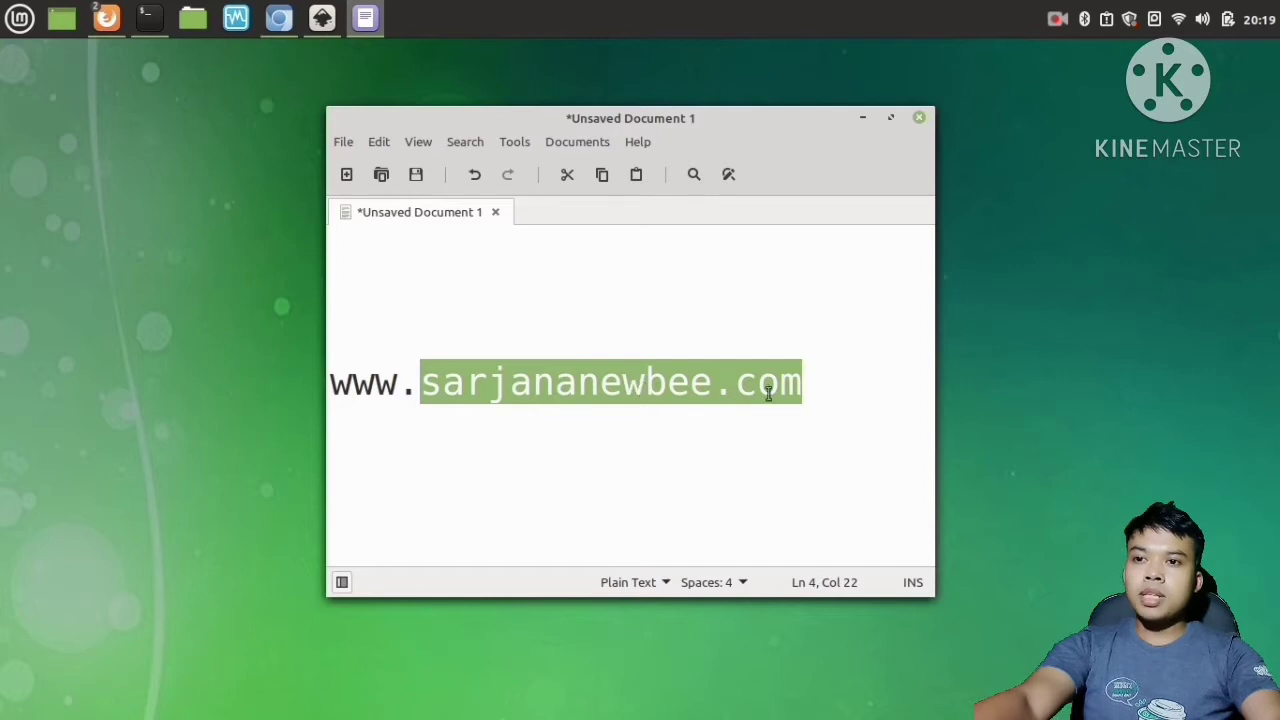
{"action": "left_click", "coordinate": [818, 390]}
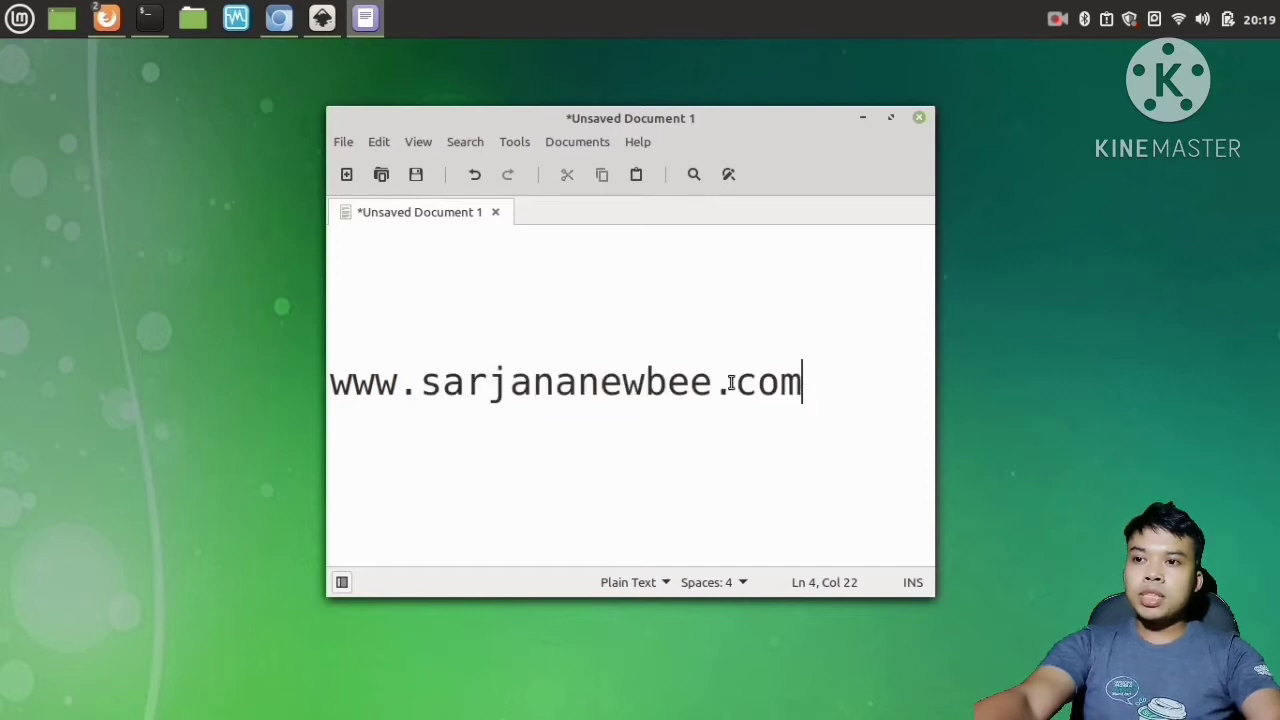
{"action": "left_click", "coordinate": [334, 390], "text": "shift"}
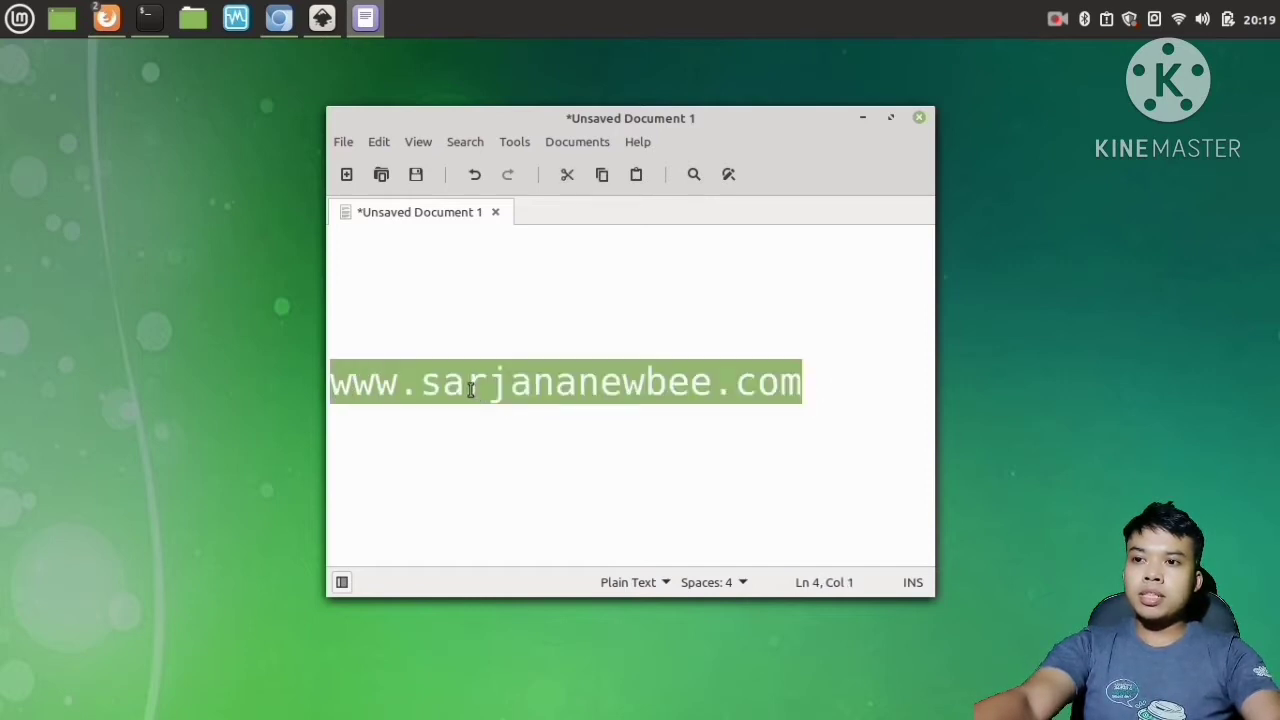
{"action": "left_click", "coordinate": [548, 432]}
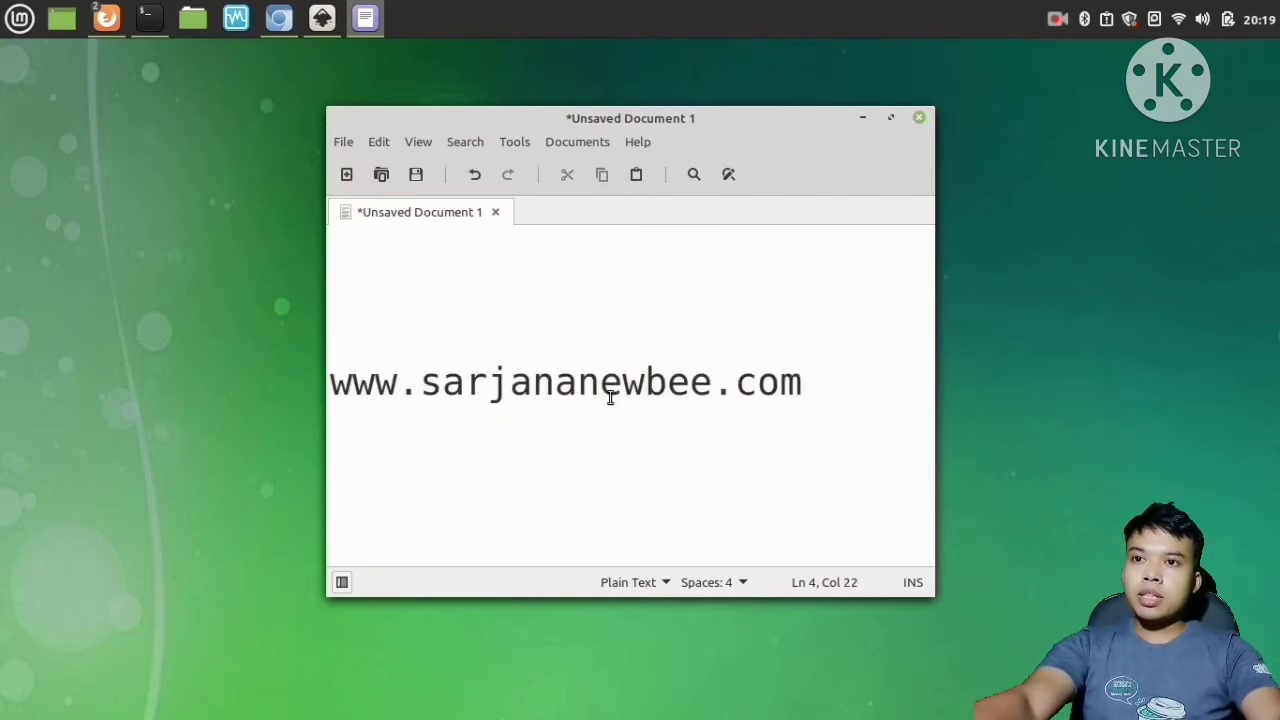
{"action": "left_click", "coordinate": [865, 120]}
Switch to Chromium and reload the sarjananewbee.com page.
{"action": "left_click", "coordinate": [279, 17]}
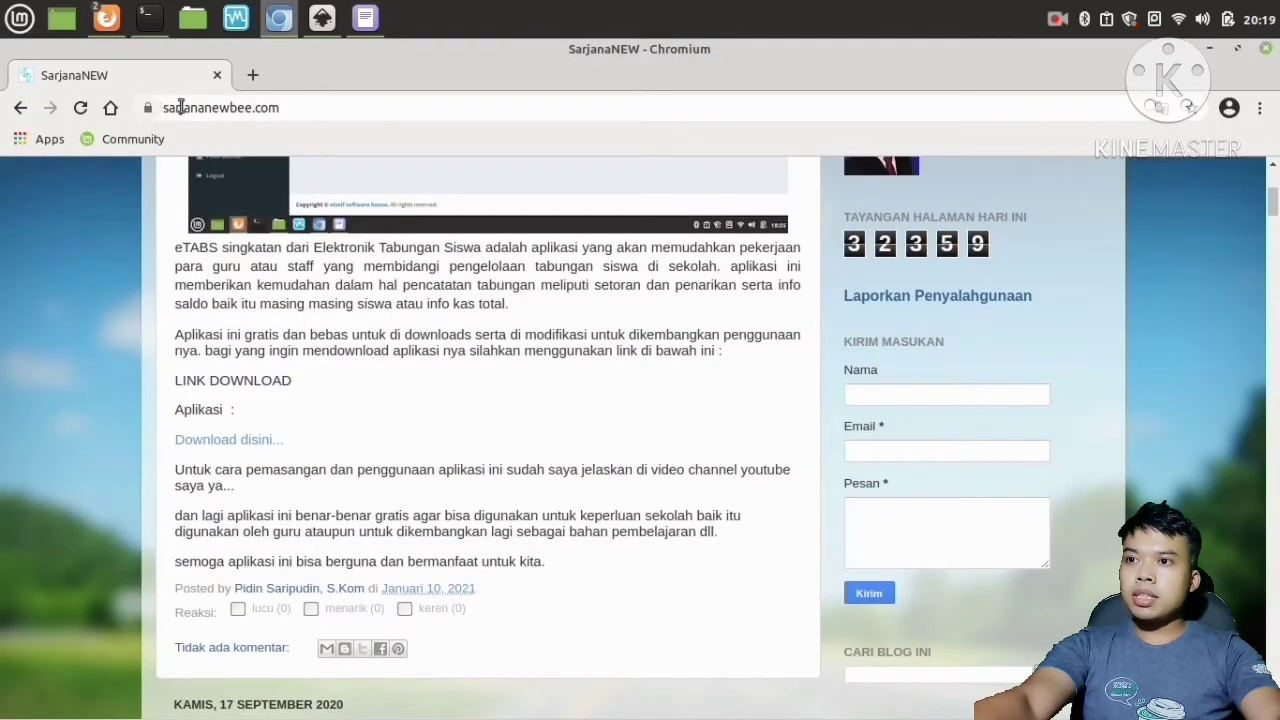
{"action": "scroll", "coordinate": [300, 170], "scroll_direction": "up", "scroll_amount": 1}
{"action": "left_click", "coordinate": [311, 104]}
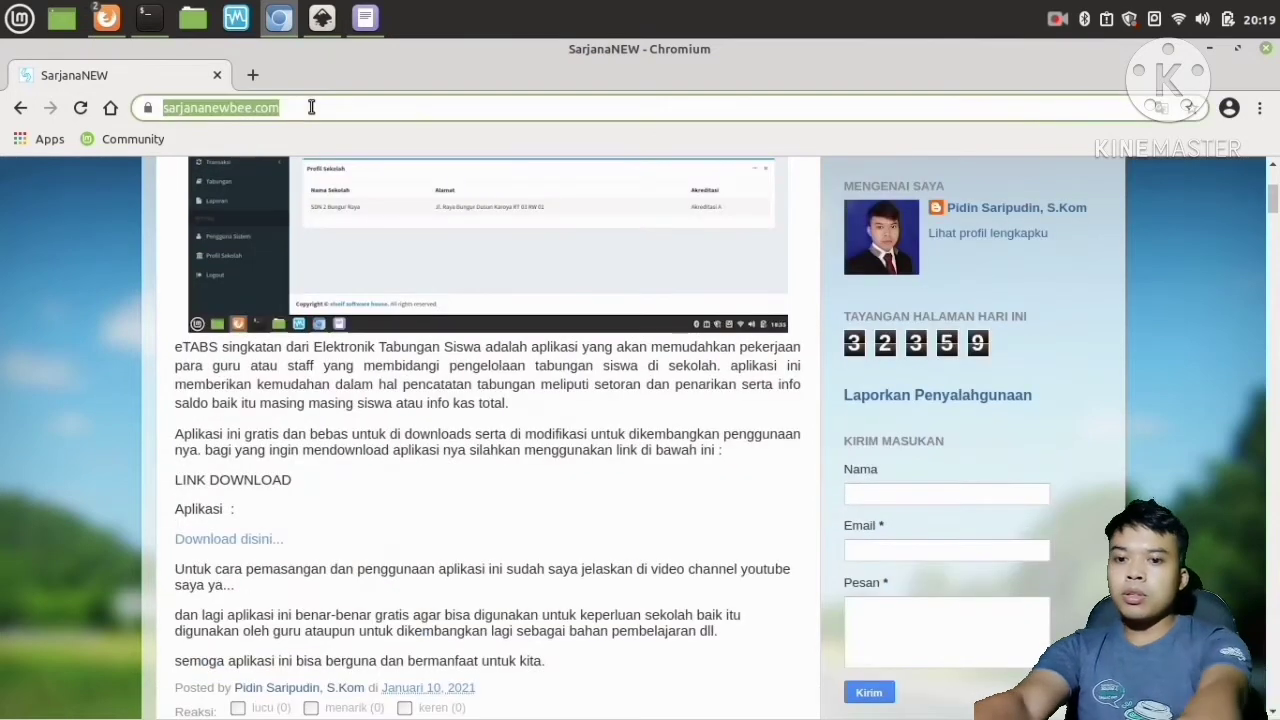
{"action": "key", "text": "Return"}
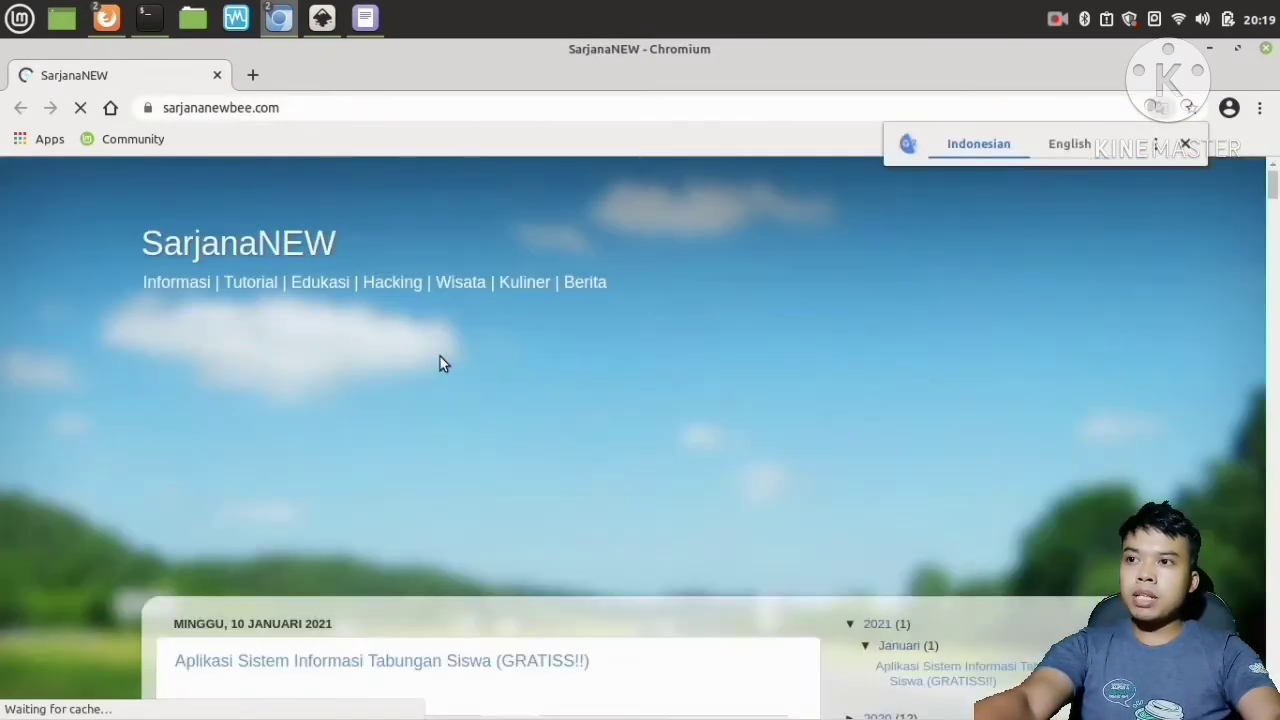
Open a new browser tab and go to google.com.
{"action": "left_click", "coordinate": [253, 75]}
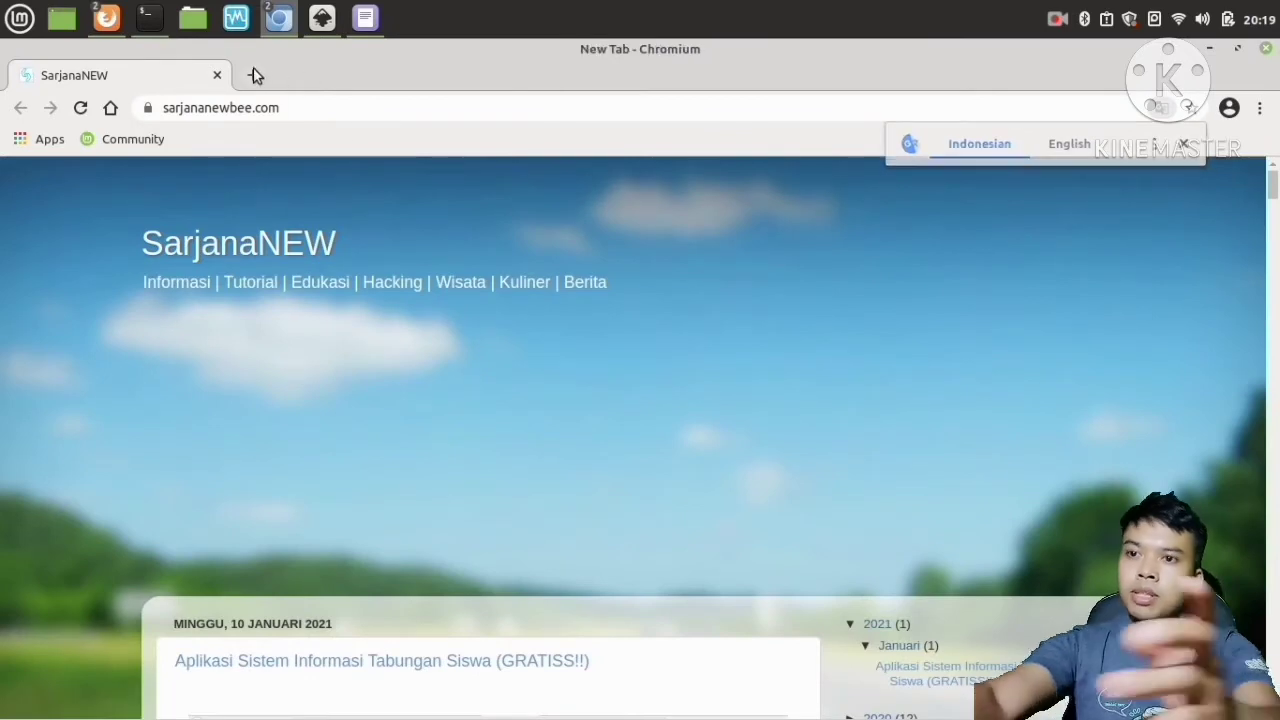
{"action": "type", "text": "googlr"}
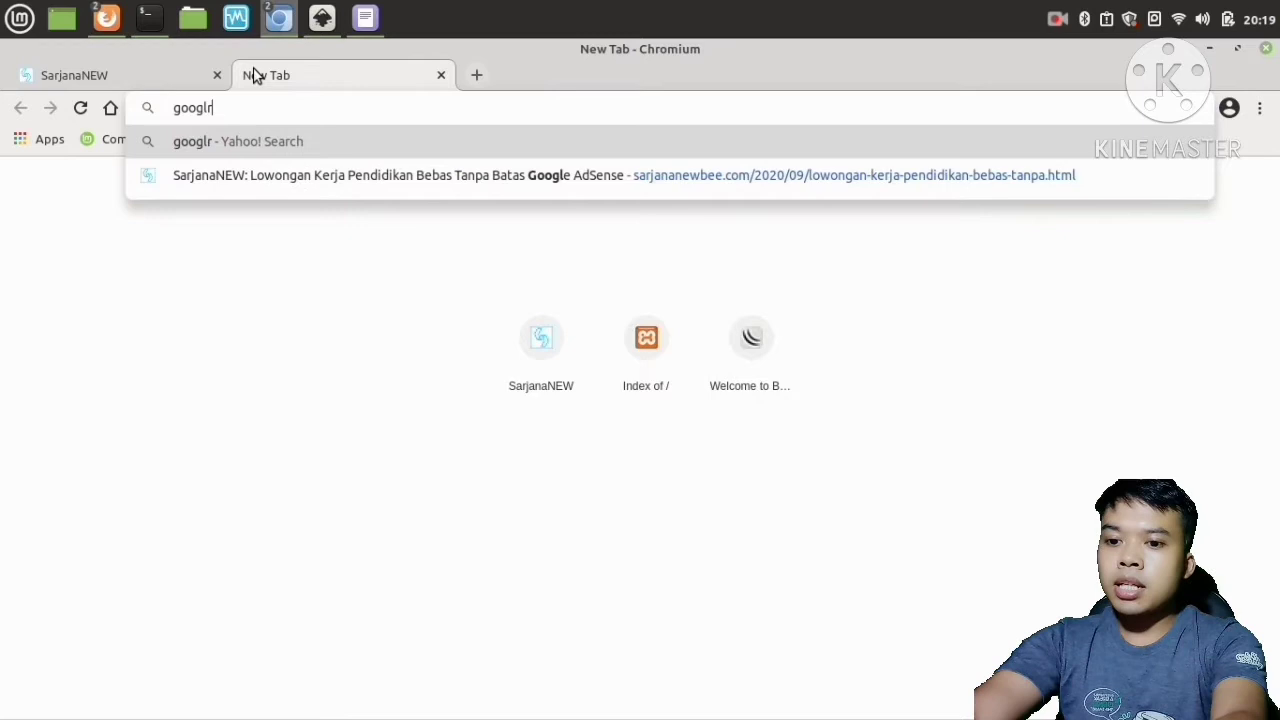
{"action": "key", "text": "BackSpace"}
{"action": "type", "text": "e"}
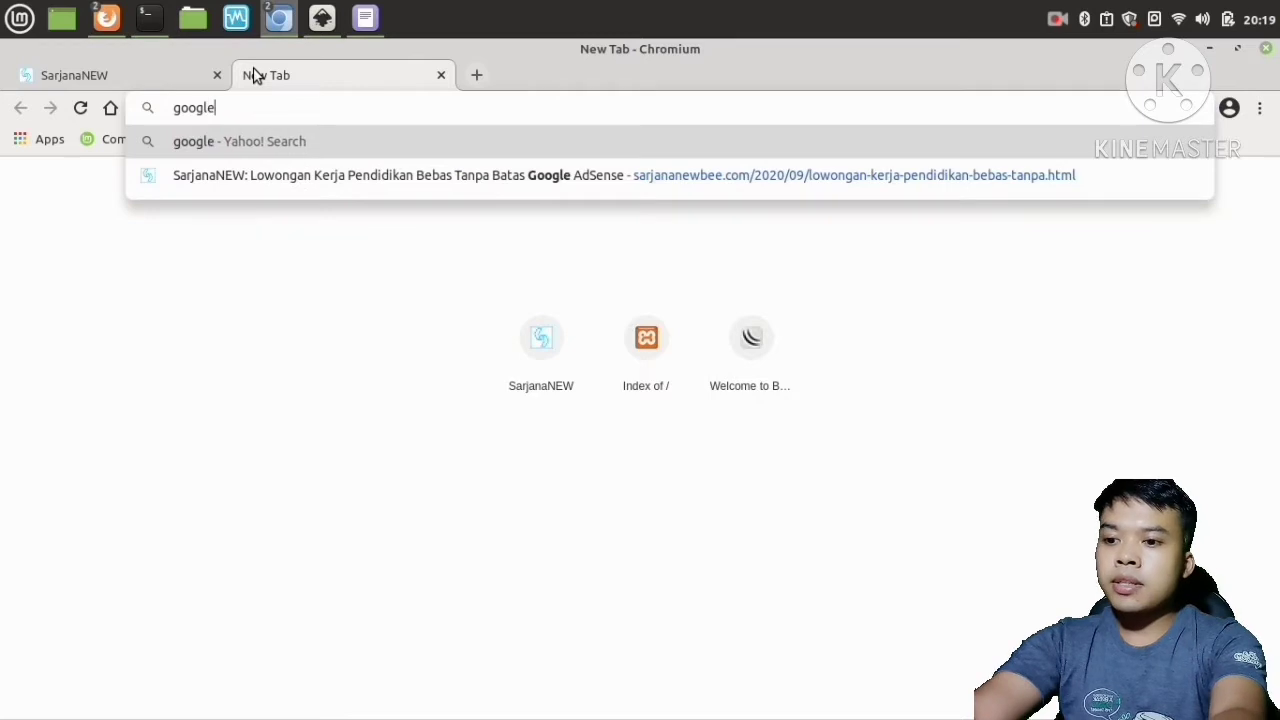
{"action": "type", "text": ".com"}
{"action": "key", "text": "Return"}
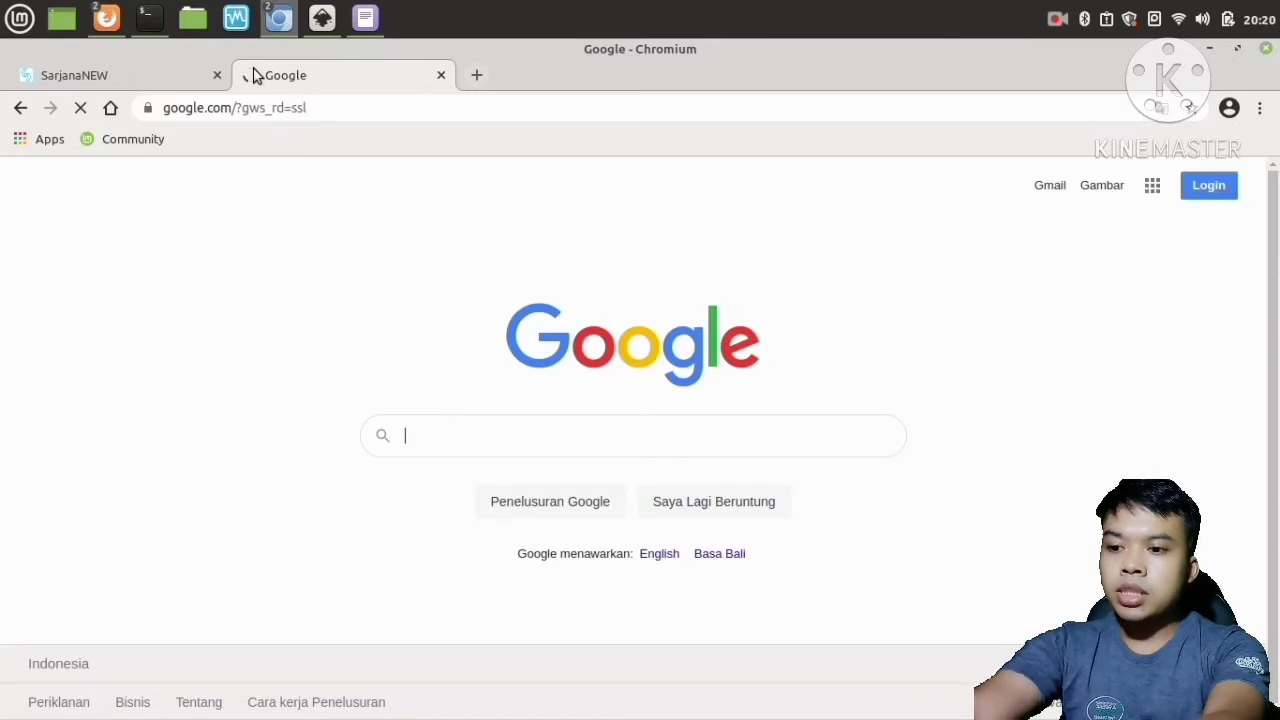
Search Google for sarjananewbee and open the SarjanaNEW result.
{"action": "type", "text": "sarjana"}
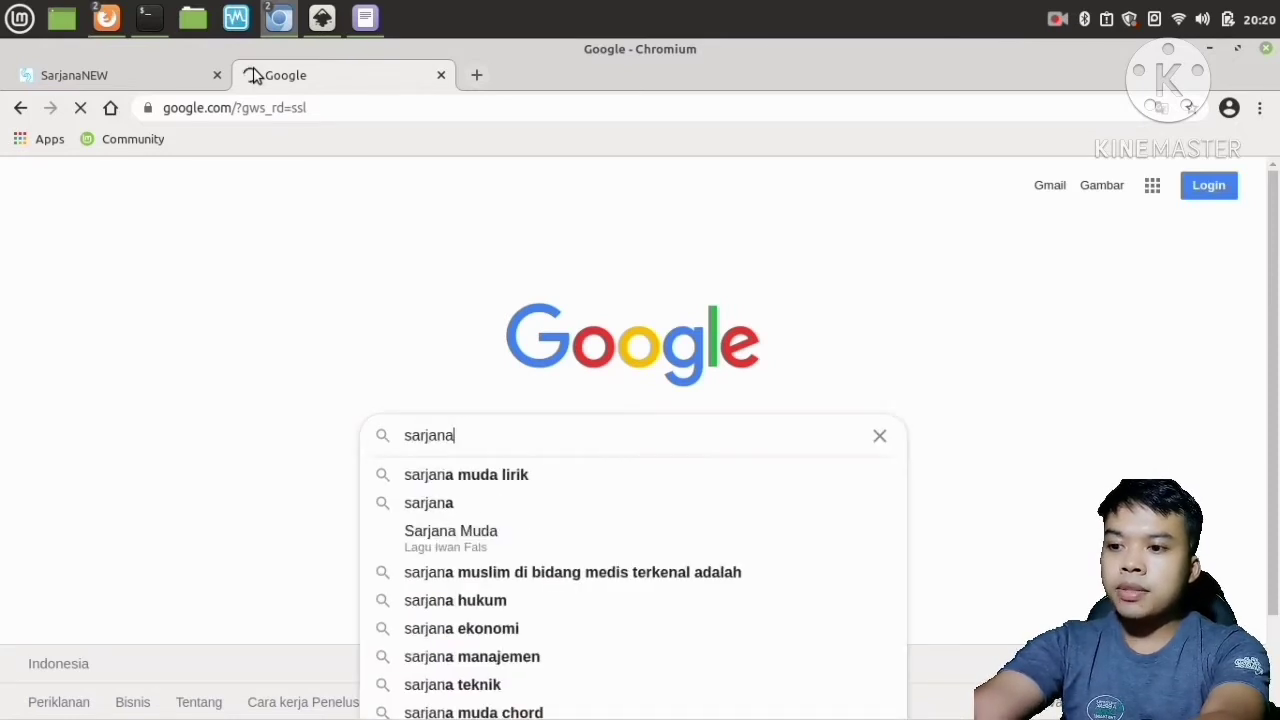
{"action": "type", "text": "newbee"}
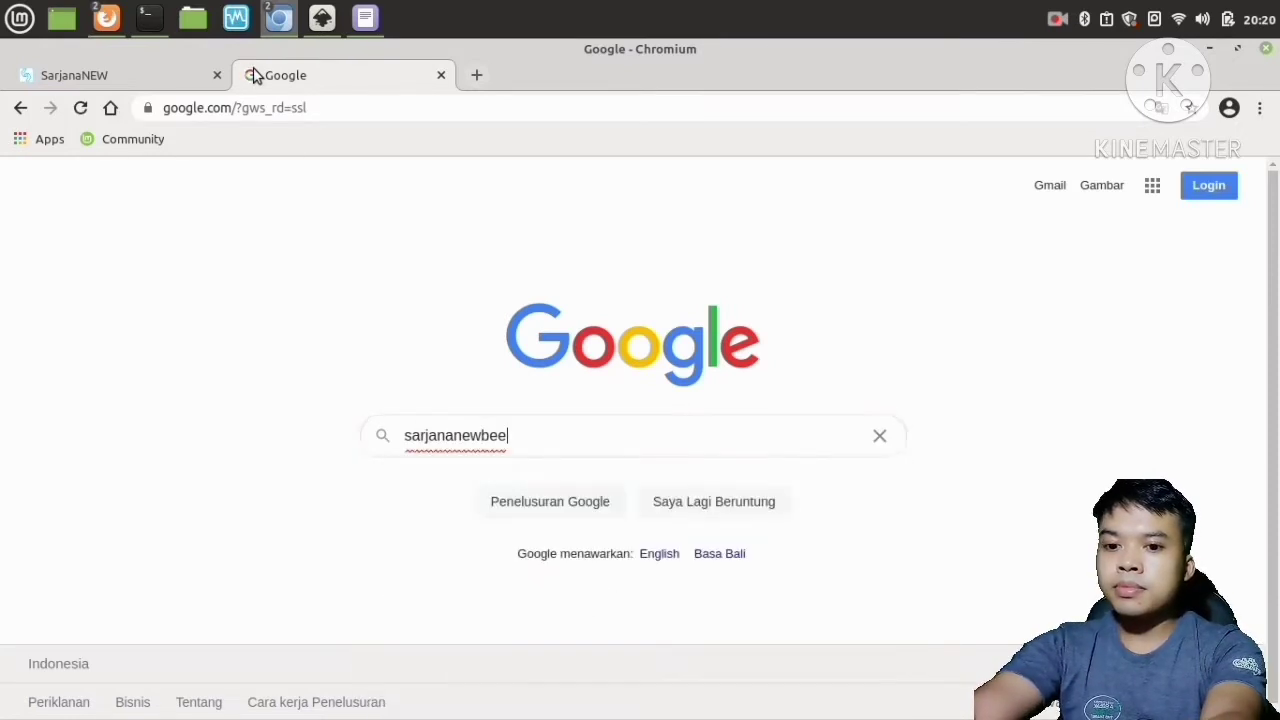
{"action": "key", "text": "Return"}
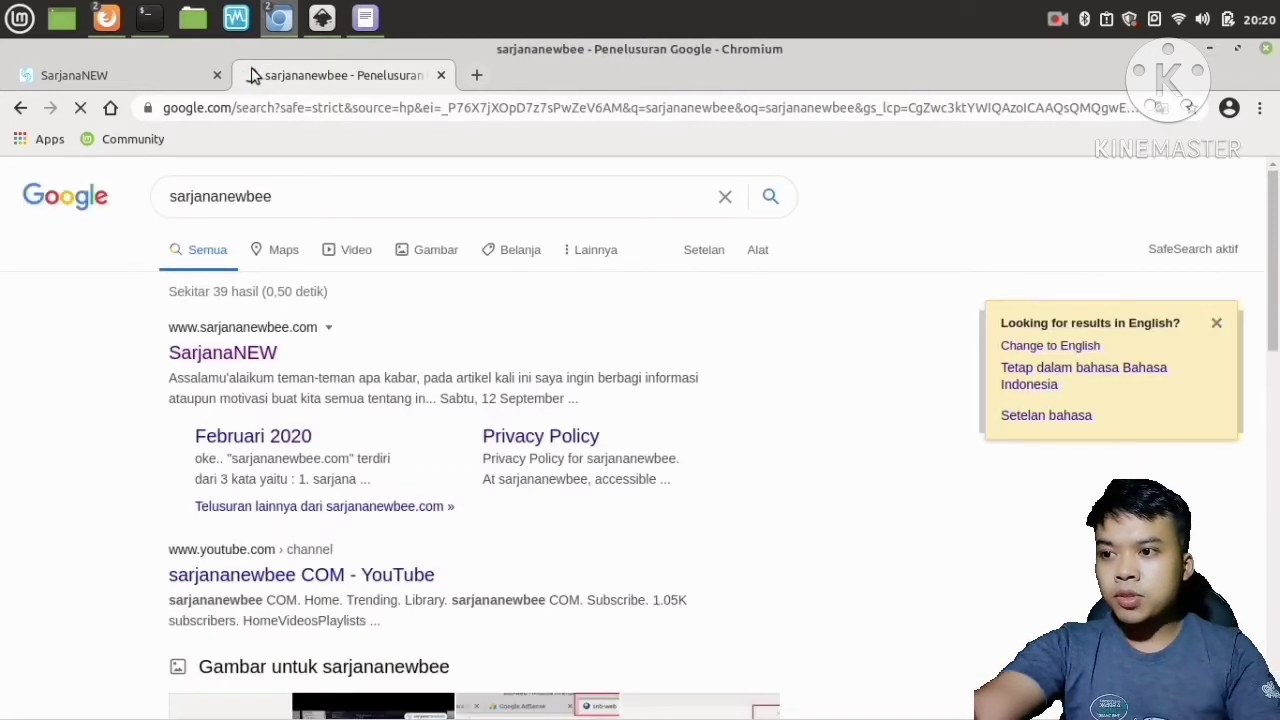
{"action": "left_click", "coordinate": [232, 356]}
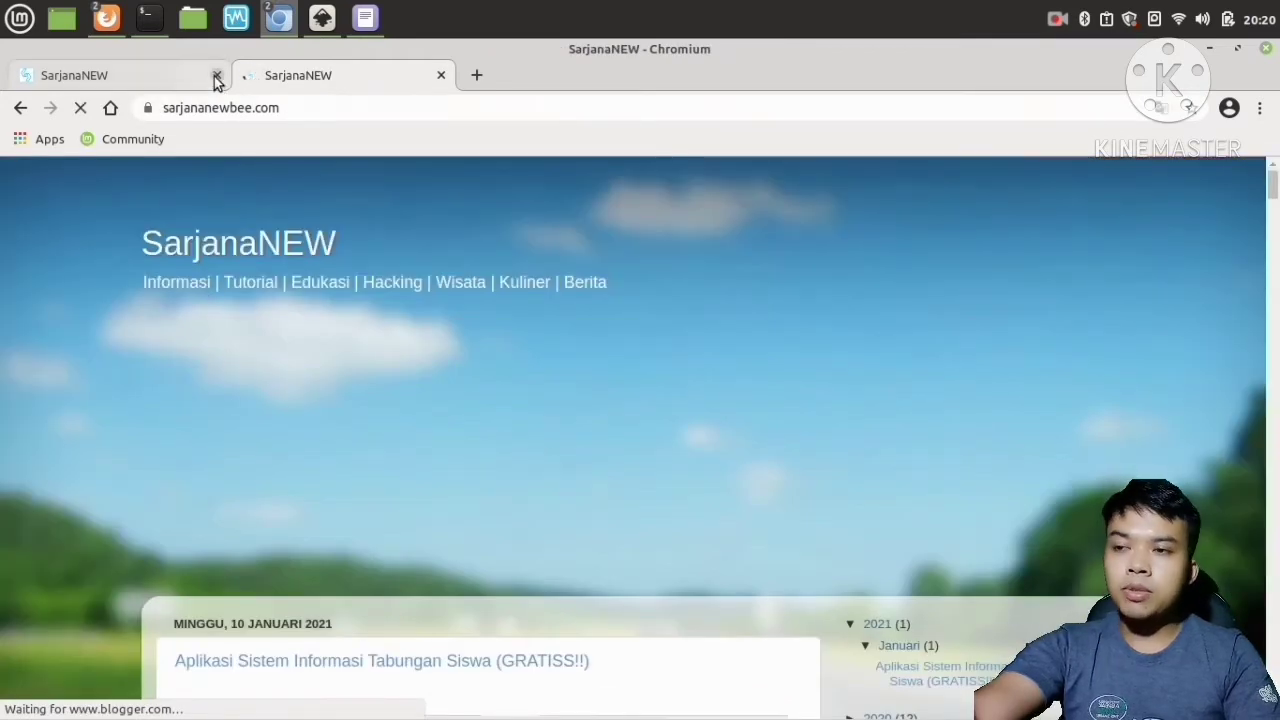
Close the older SarjanaNEW tab and open the post 'Aplikasi Sistem Informasi Tabungan Siswa (GRATISS!!)'.
{"action": "left_click", "coordinate": [216, 76]}
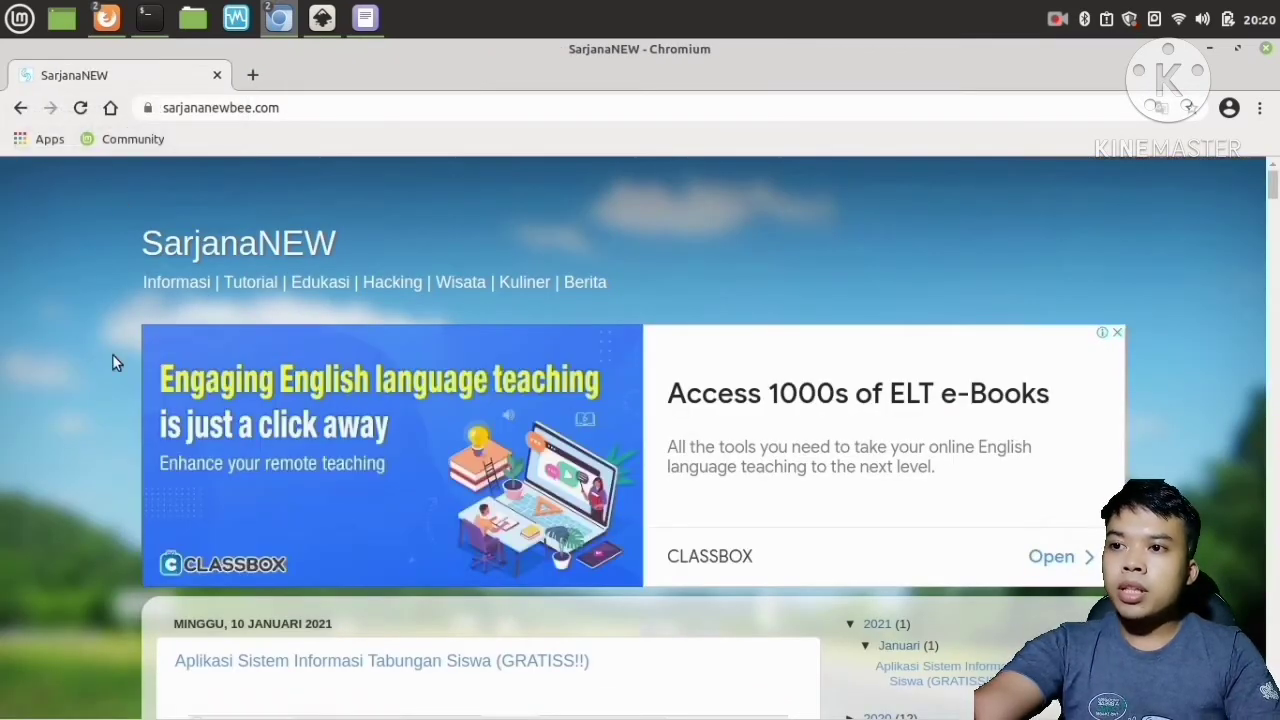
{"action": "scroll", "coordinate": [112, 354], "scroll_direction": "down", "scroll_amount": 4}
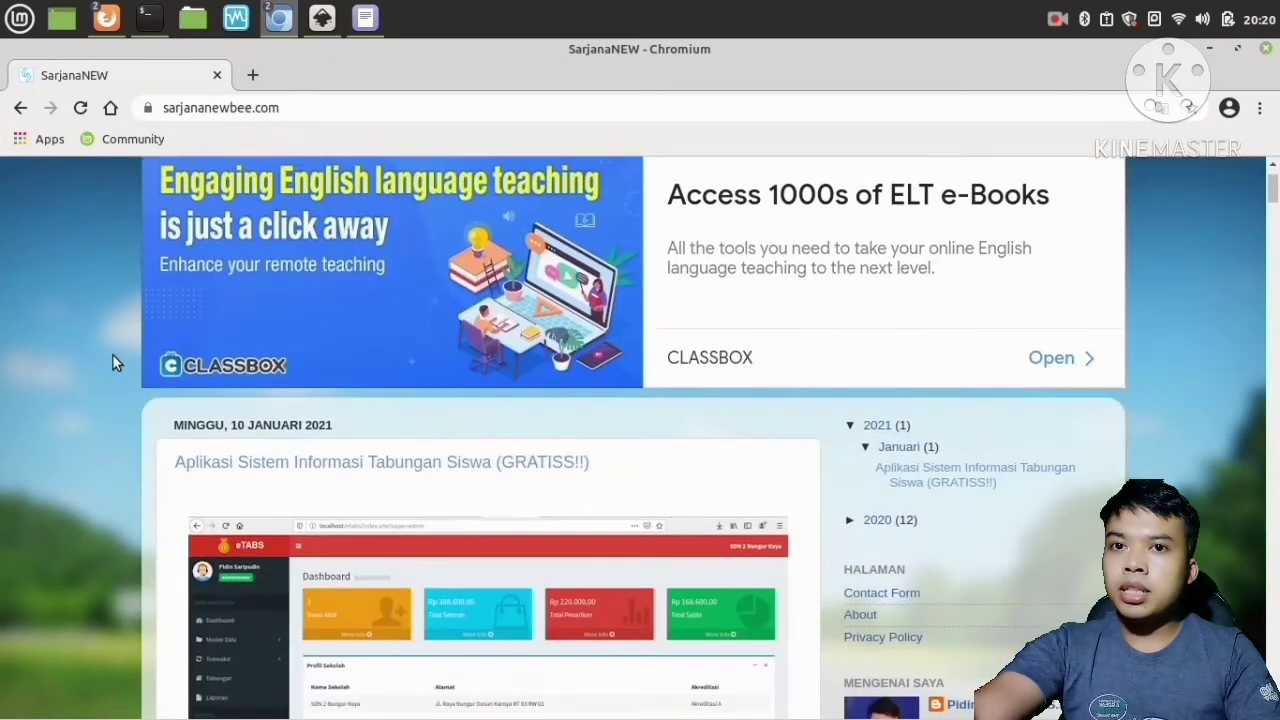
{"action": "scroll", "coordinate": [112, 363], "scroll_direction": "down", "scroll_amount": 1}
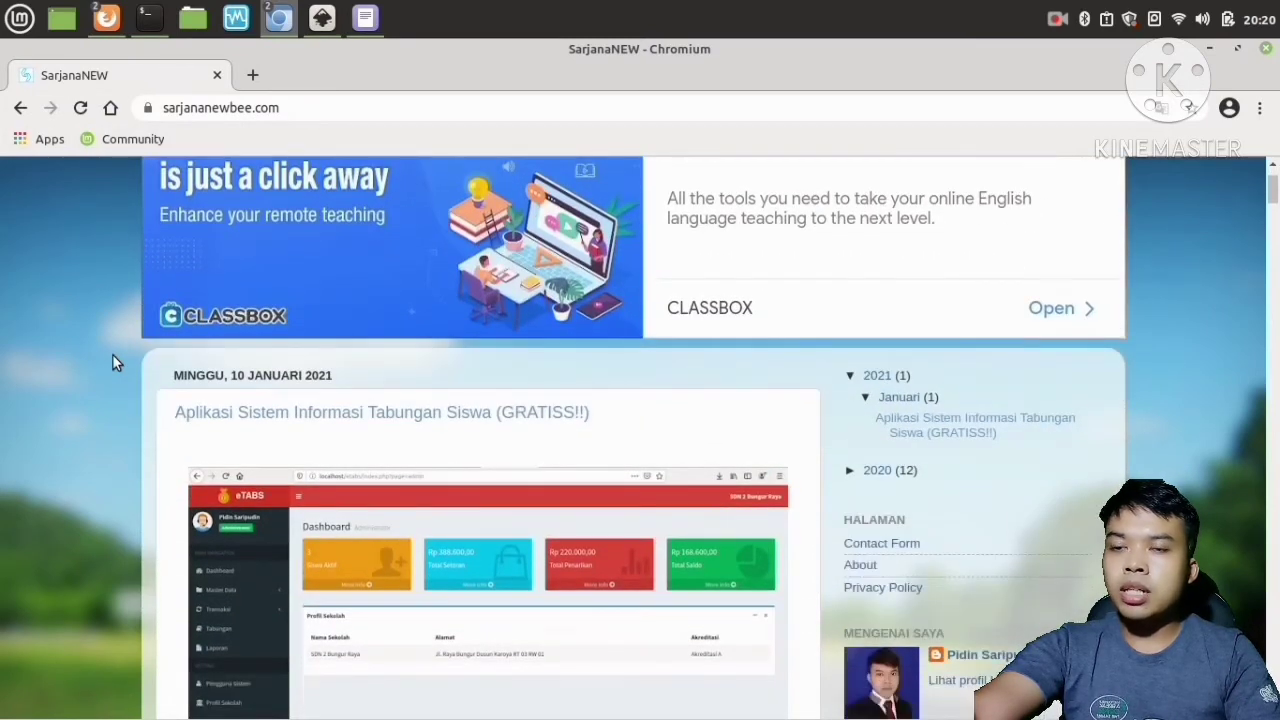
{"action": "scroll", "coordinate": [112, 363], "scroll_direction": "up", "scroll_amount": 5}
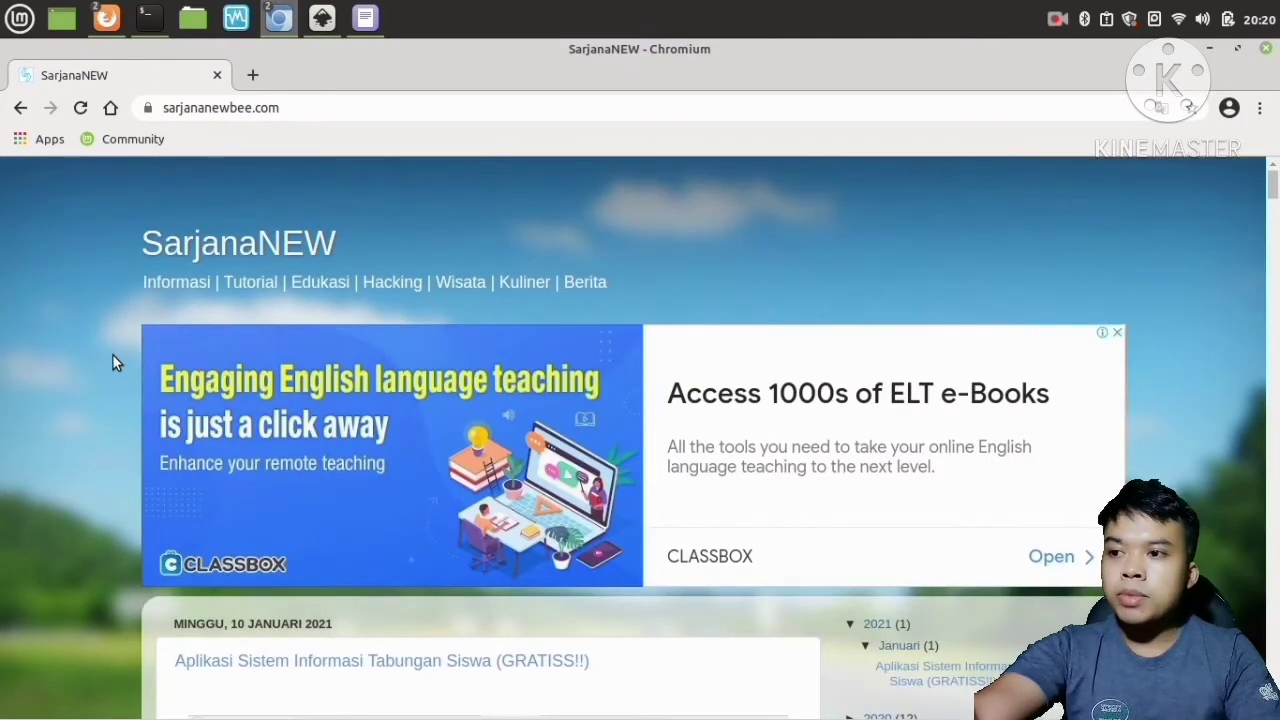
{"action": "scroll", "coordinate": [113, 356], "scroll_direction": "down", "scroll_amount": 4}
{"action": "scroll", "coordinate": [112, 354], "scroll_direction": "down", "scroll_amount": 3}
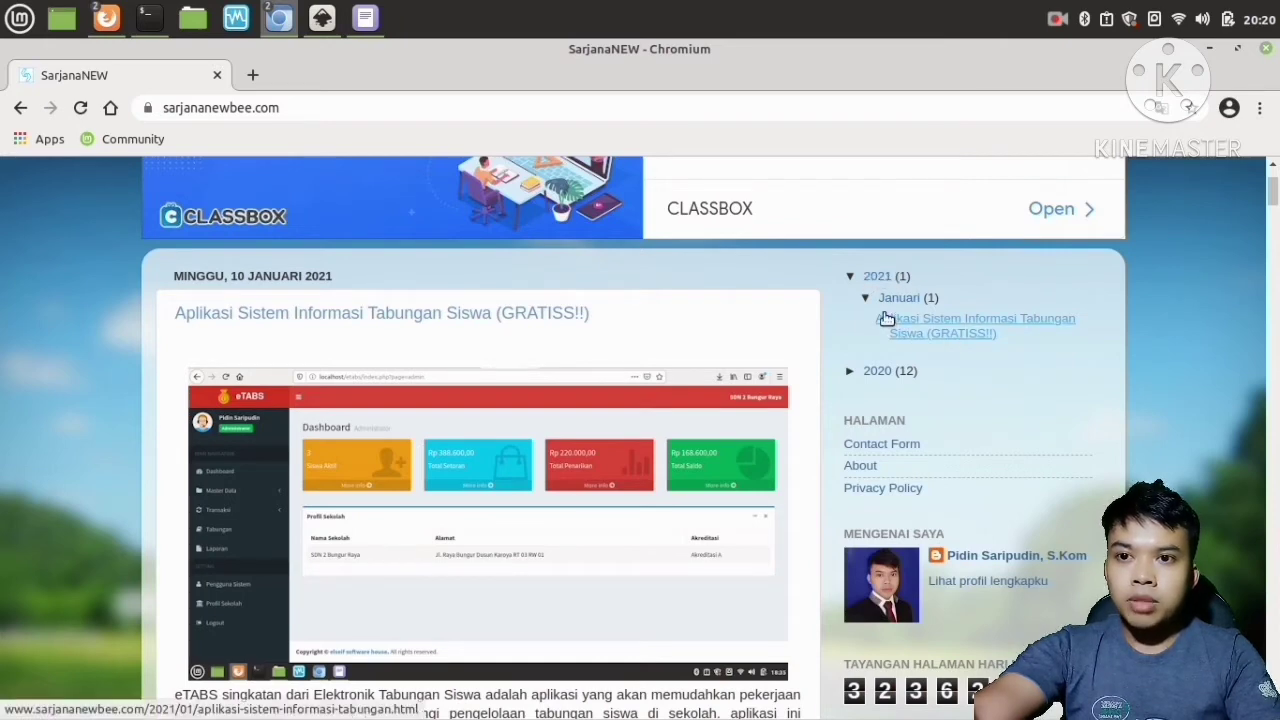
{"action": "left_click", "coordinate": [956, 322]}
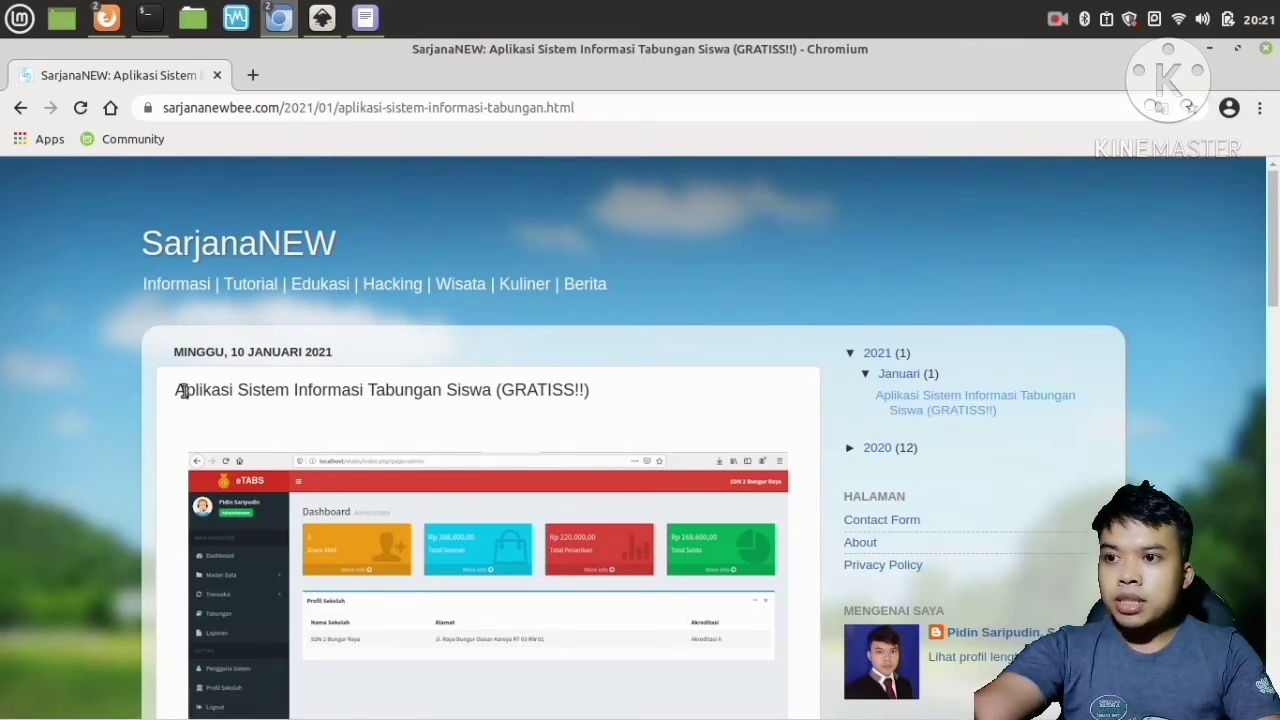
Follow the post's 'Download disini...' link to the download page.
{"action": "left_click_drag", "start_coordinate": [183, 390], "coordinate": [612, 388]}
{"action": "left_click", "coordinate": [617, 392]}
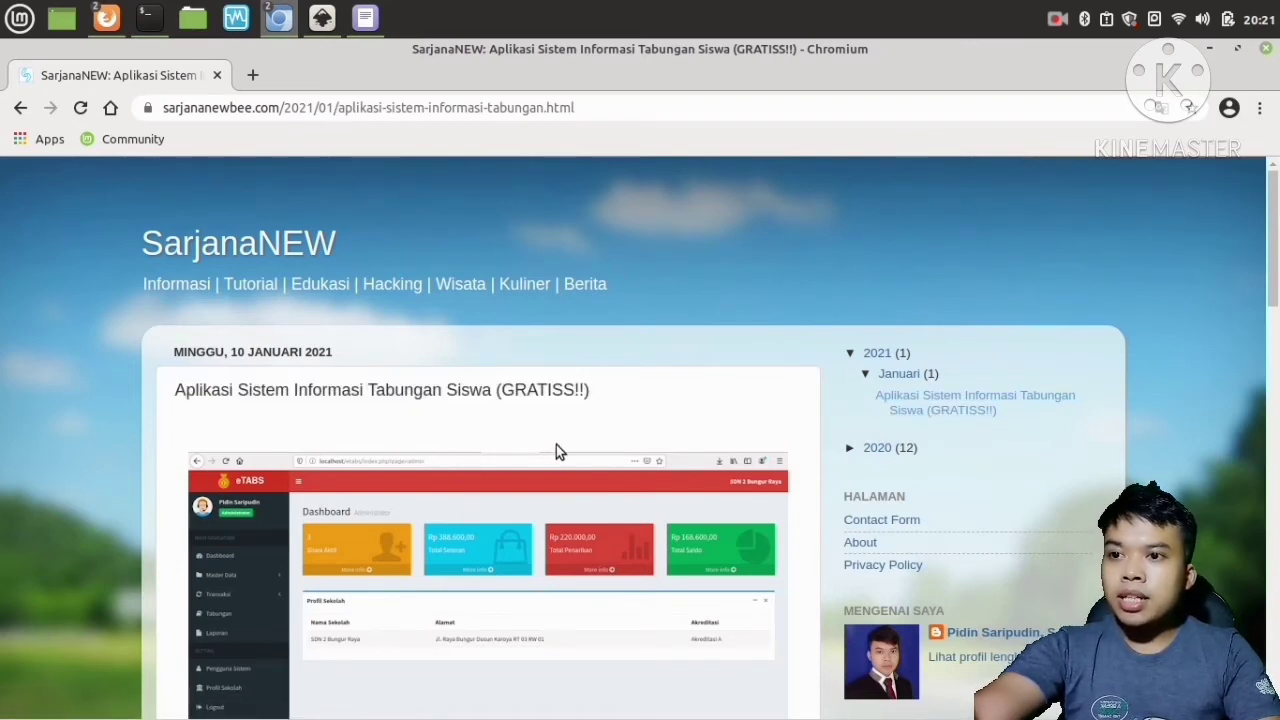
{"action": "scroll", "coordinate": [545, 467], "scroll_direction": "down", "scroll_amount": 5}
{"action": "scroll", "coordinate": [545, 467], "scroll_direction": "down", "scroll_amount": 3}
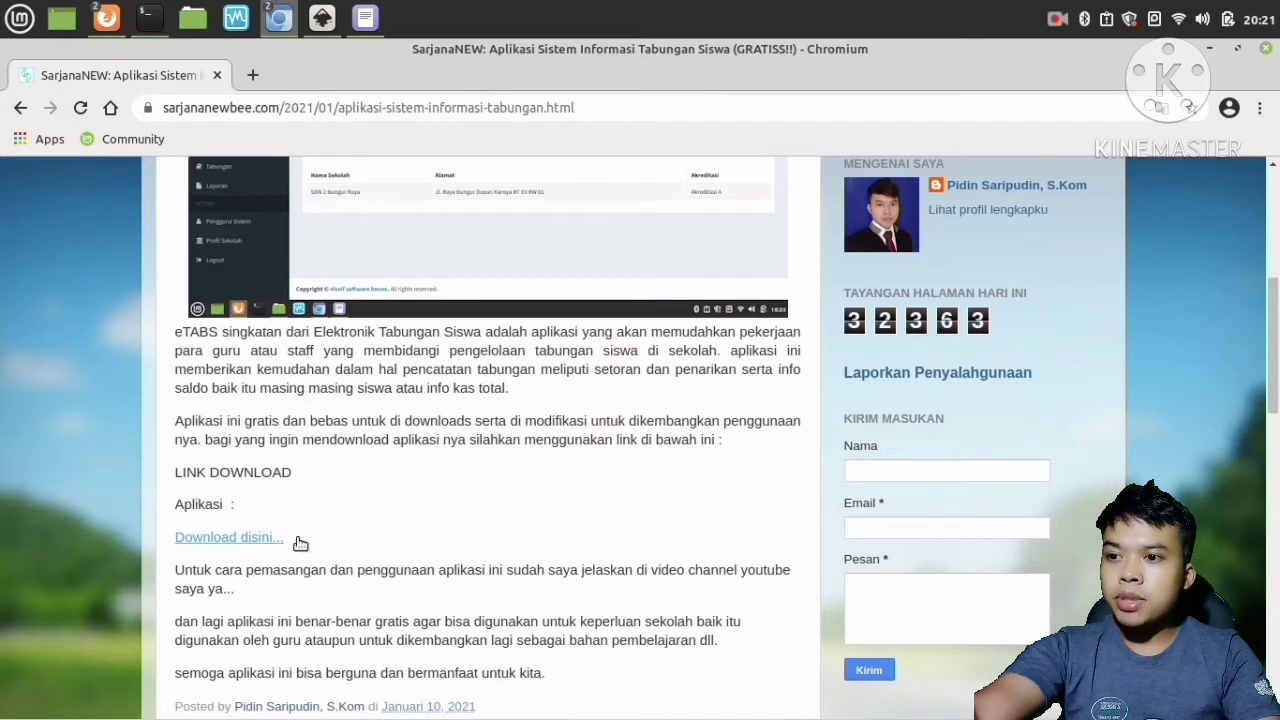
{"action": "scroll", "coordinate": [300, 543], "scroll_direction": "down", "scroll_amount": 2}
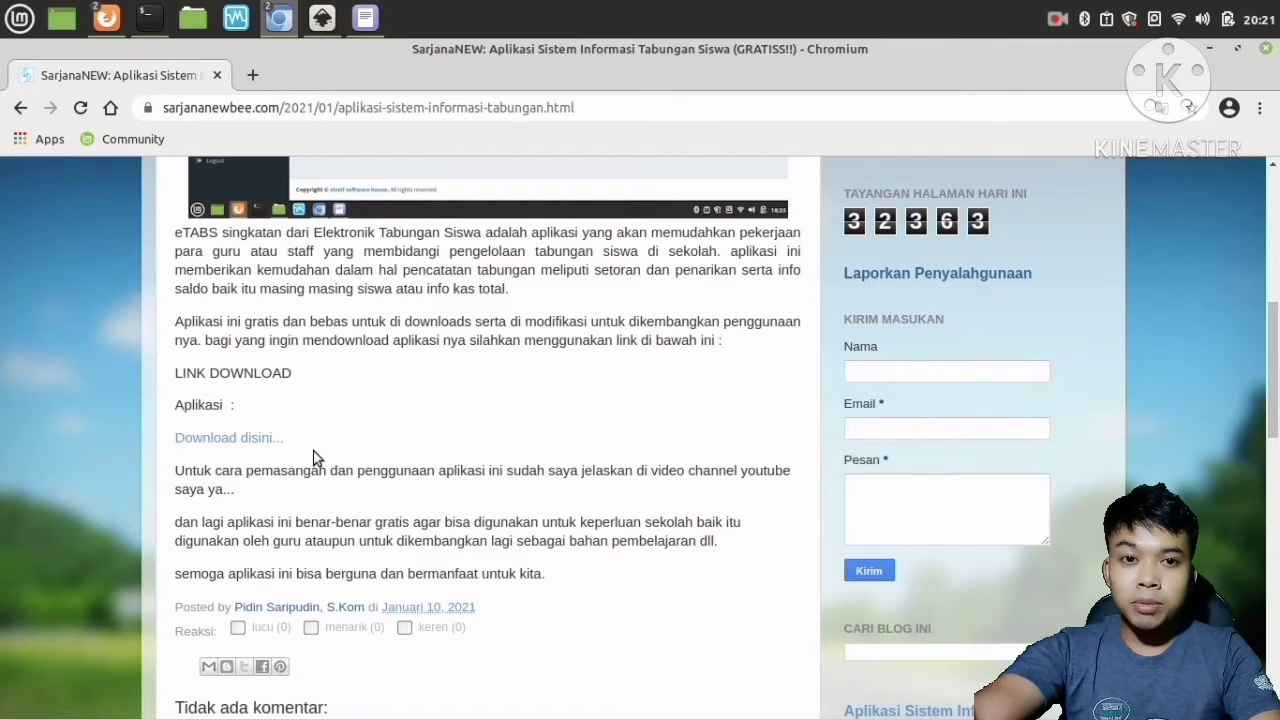
{"action": "left_click", "coordinate": [209, 440]}
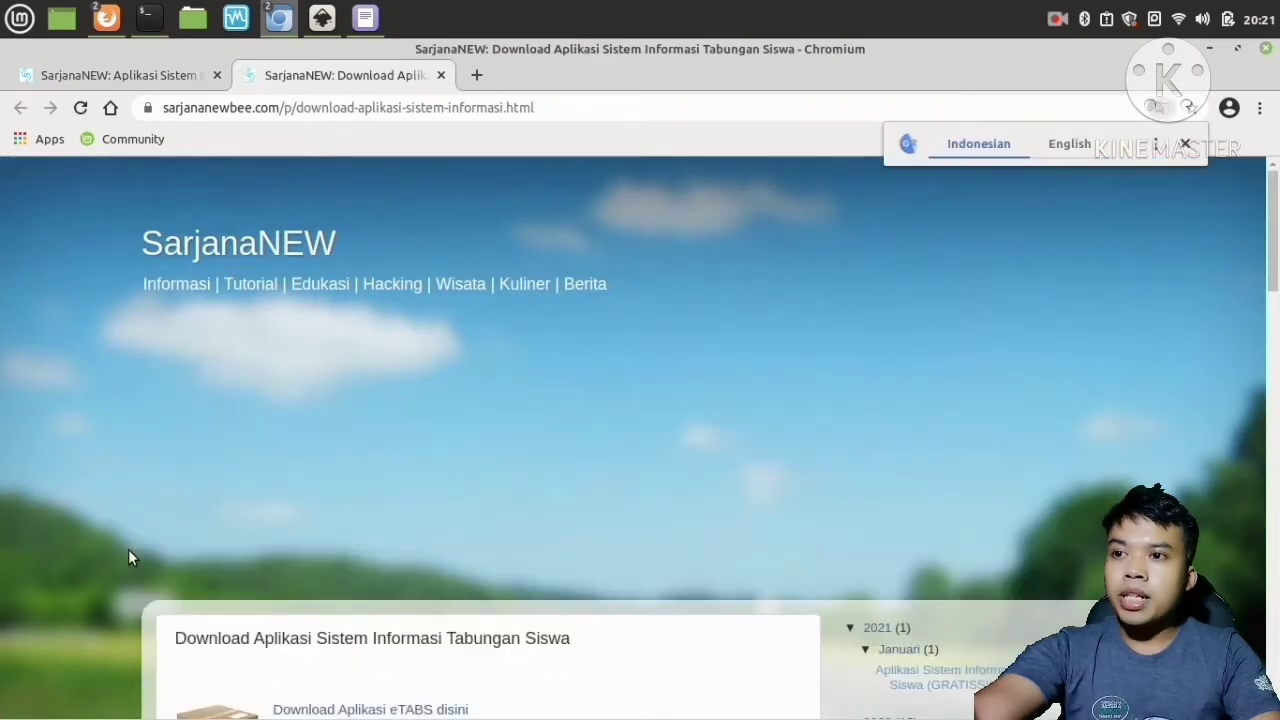
Download the application archive via 'Download Aplikasi eTABS disini'.
{"action": "scroll", "coordinate": [128, 549], "scroll_direction": "down", "scroll_amount": 3}
{"action": "scroll", "coordinate": [138, 525], "scroll_direction": "up", "scroll_amount": 3}
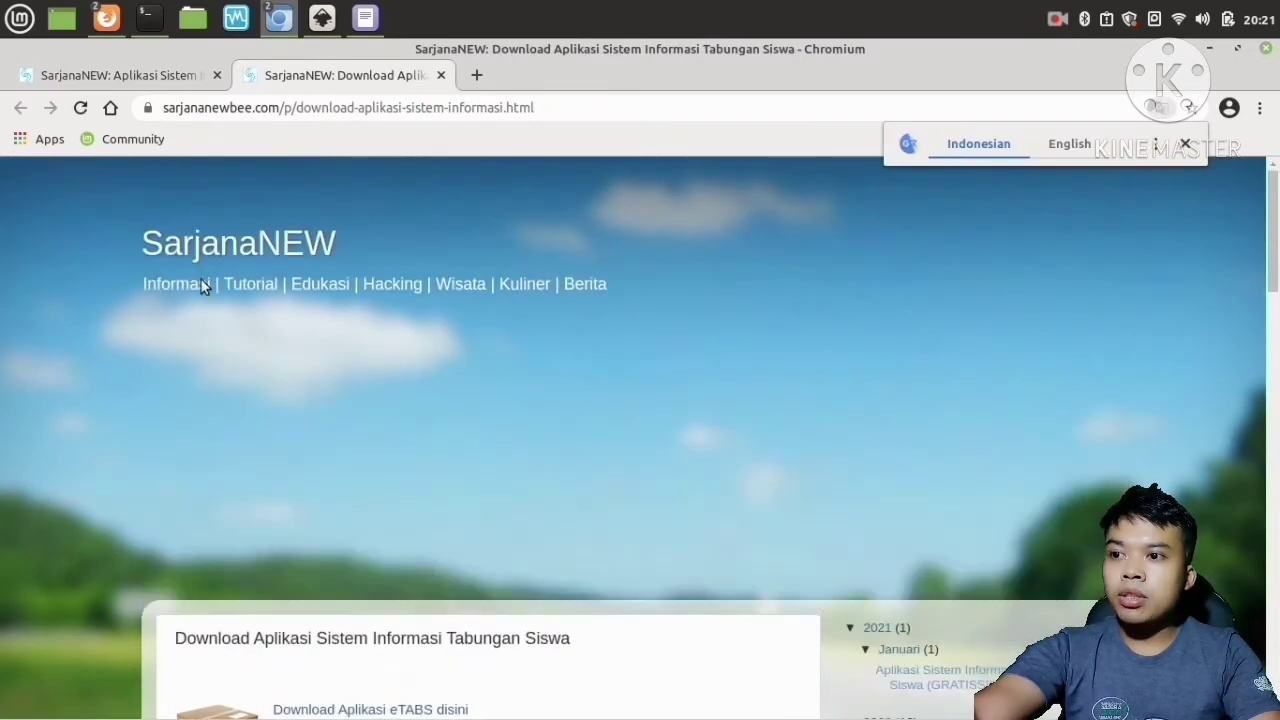
{"action": "scroll", "coordinate": [301, 435], "scroll_direction": "down", "scroll_amount": 7}
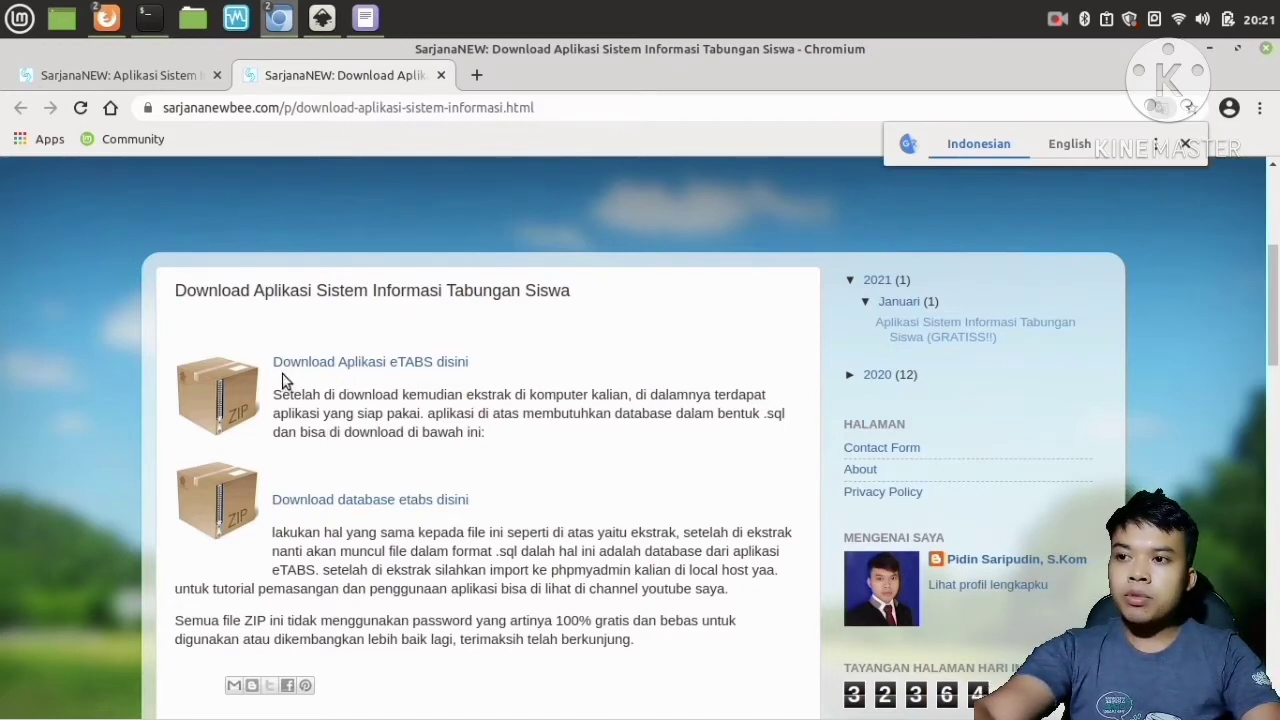
{"action": "scroll", "coordinate": [268, 395], "scroll_direction": "down", "scroll_amount": 1}
{"action": "scroll", "coordinate": [268, 395], "scroll_direction": "down", "scroll_amount": 2}
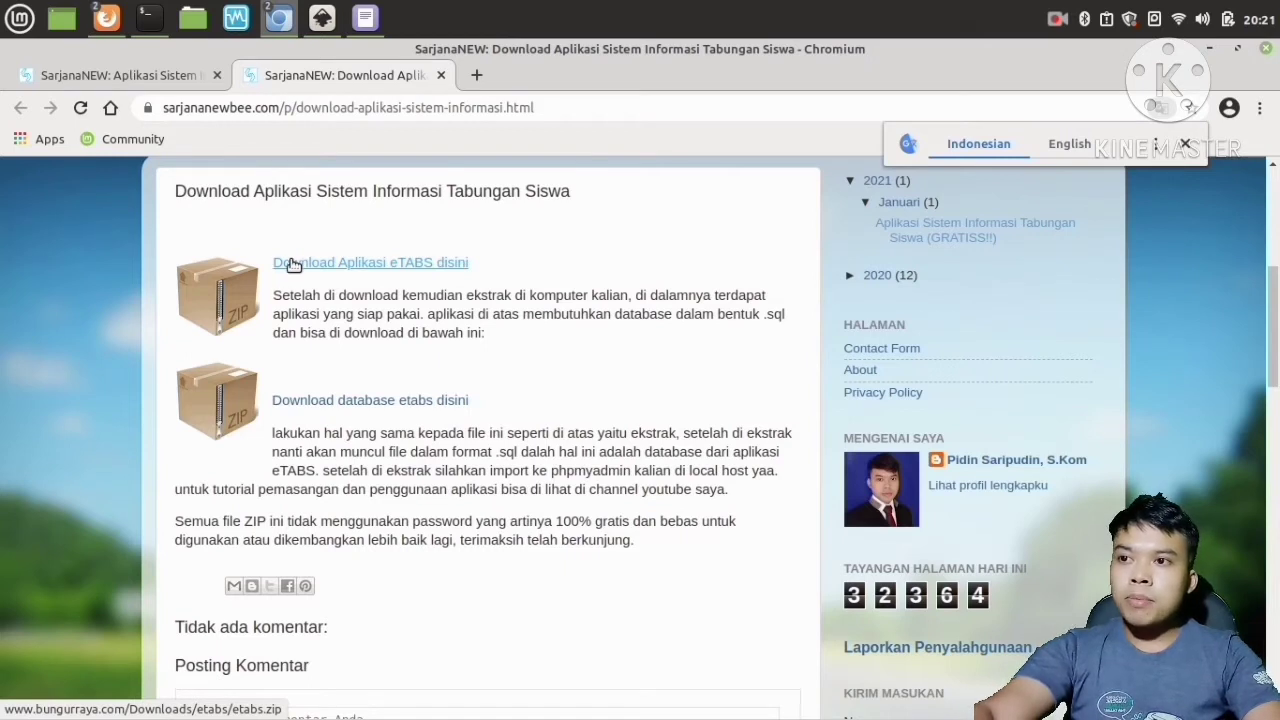
{"action": "left_click", "coordinate": [376, 264]}
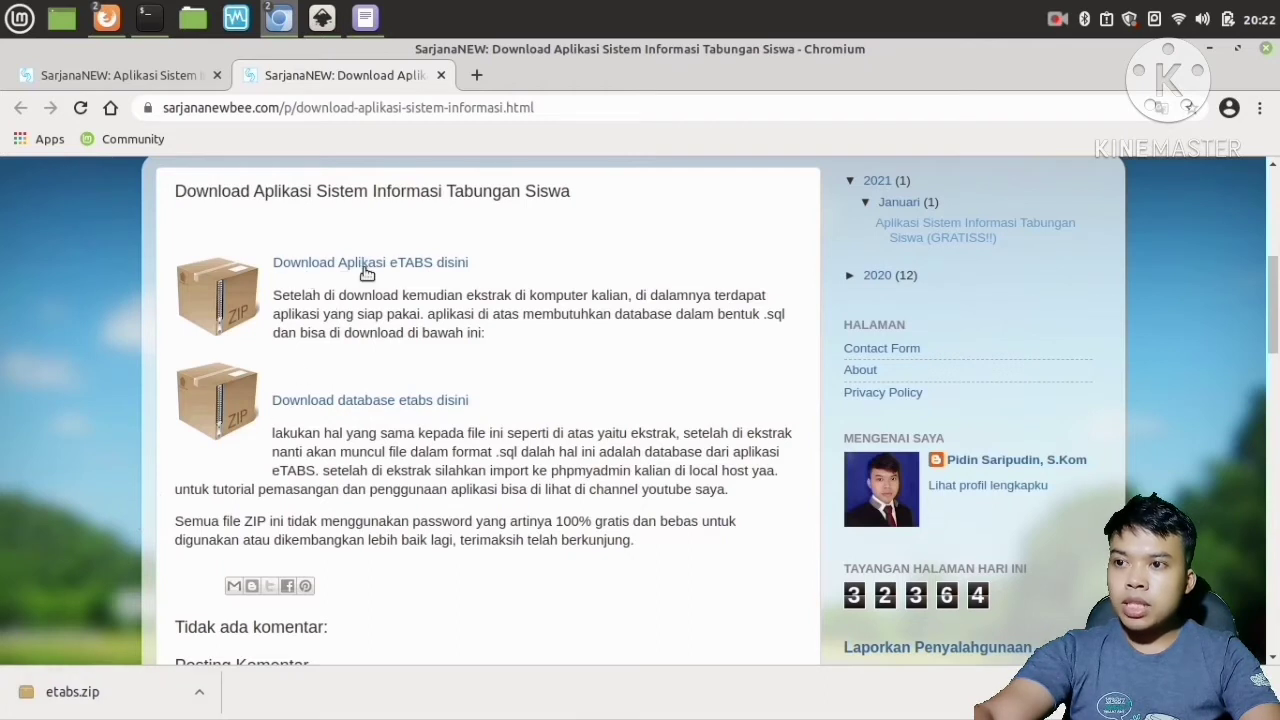
Open the downloaded etabs.zip archive in the archive manager.
{"action": "left_click", "coordinate": [198, 697]}
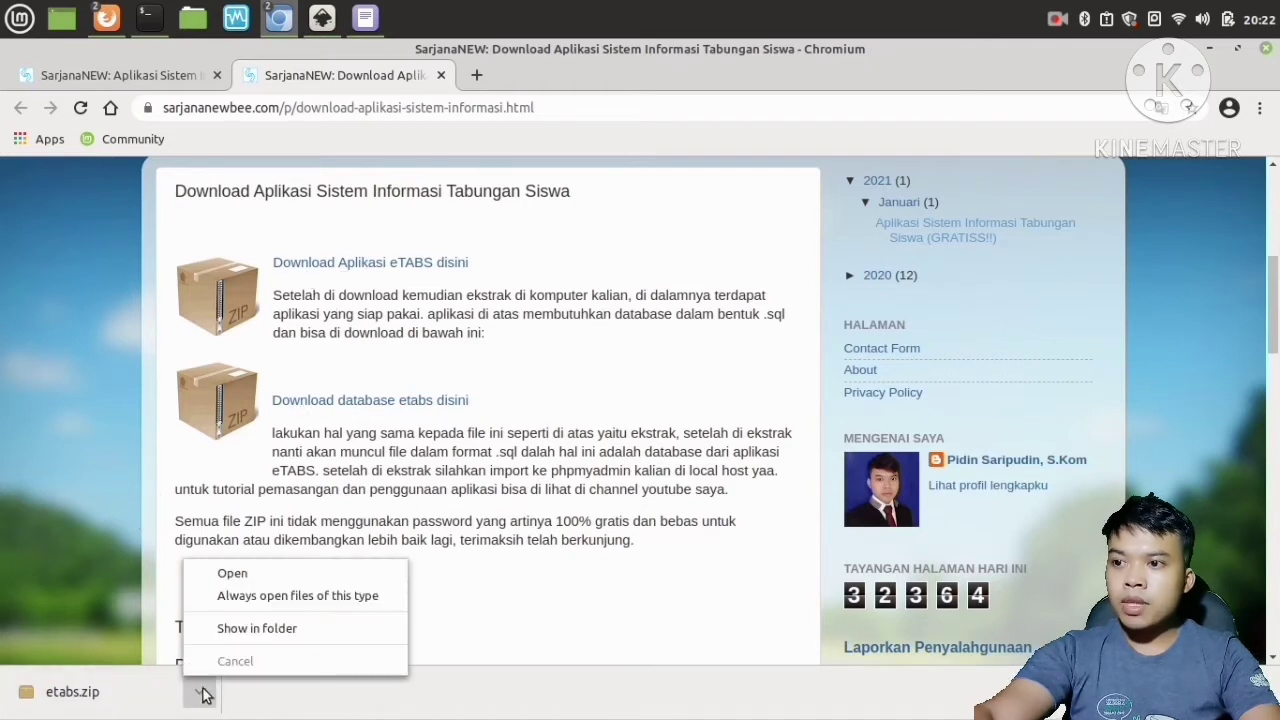
{"action": "left_click", "coordinate": [260, 575]}
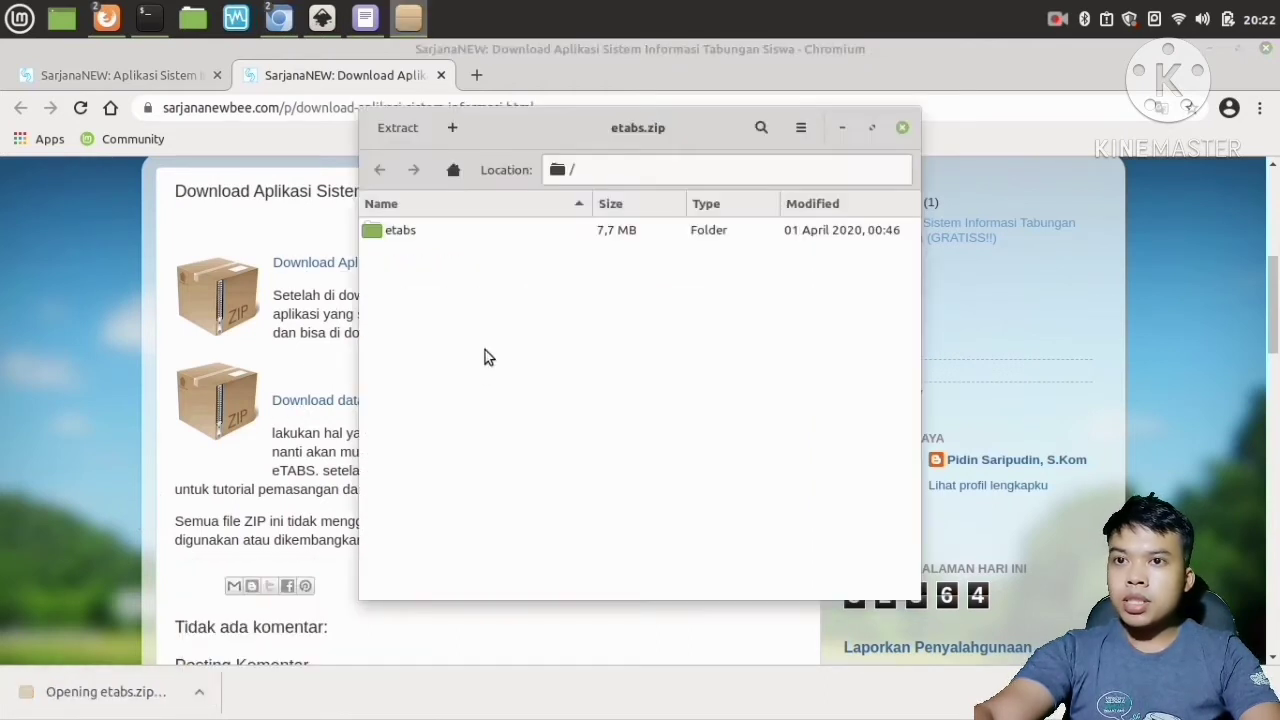
{"action": "left_click", "coordinate": [903, 128]}
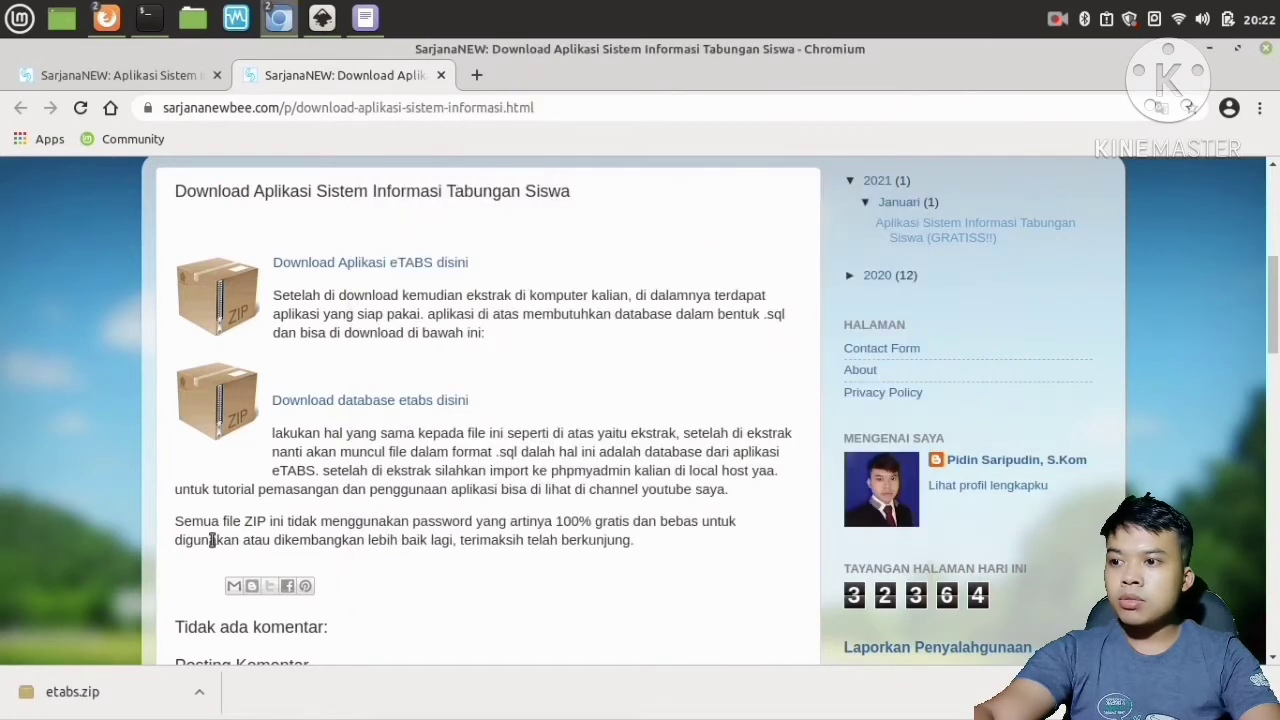
{"action": "left_click", "coordinate": [115, 691]}
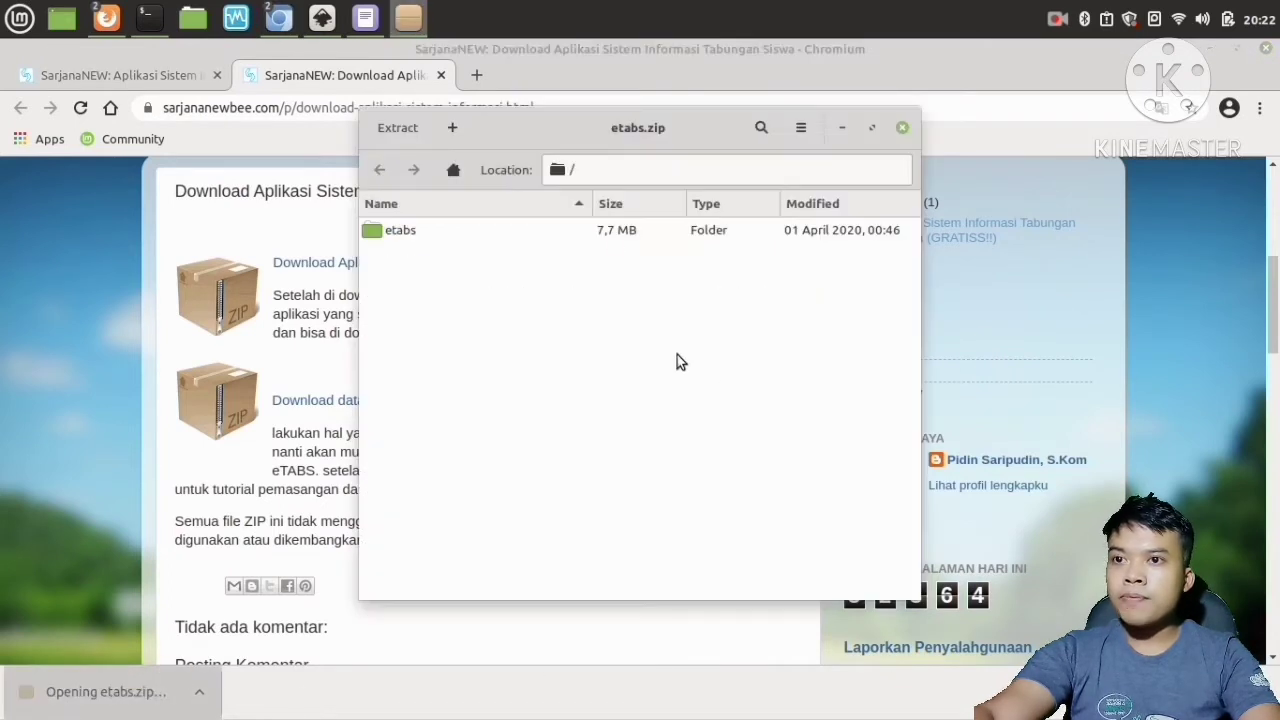
Close the archive window and show the downloaded etabs.zip in its Downloads folder, closing the downloads tab.
{"action": "left_click", "coordinate": [902, 127]}
{"action": "key", "text": "ctrl+j"}
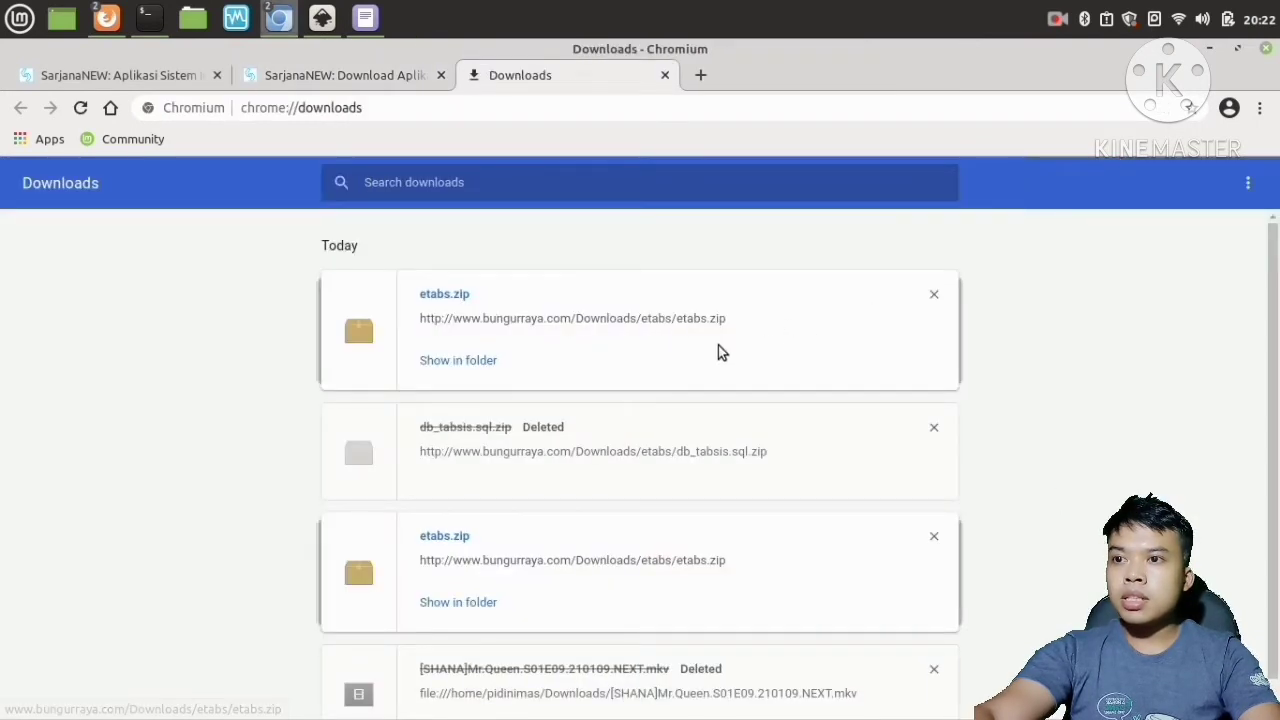
{"action": "left_click", "coordinate": [471, 360]}
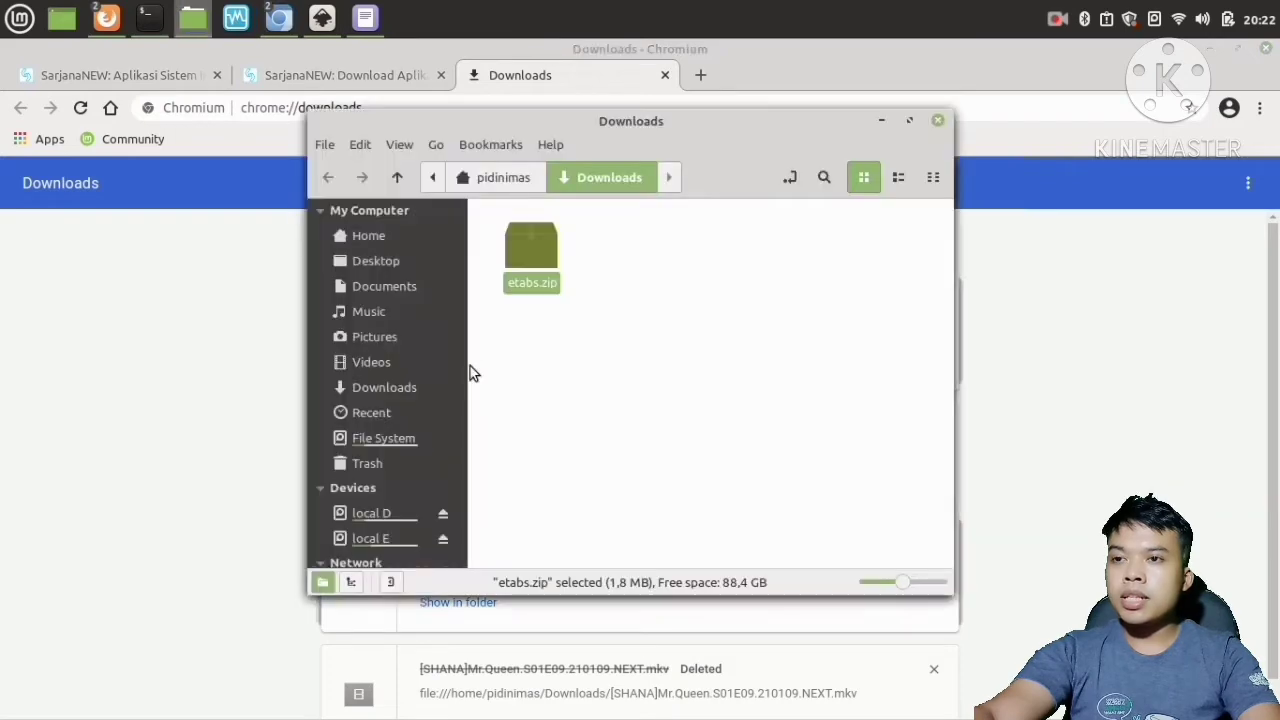
{"action": "left_click", "coordinate": [662, 76]}
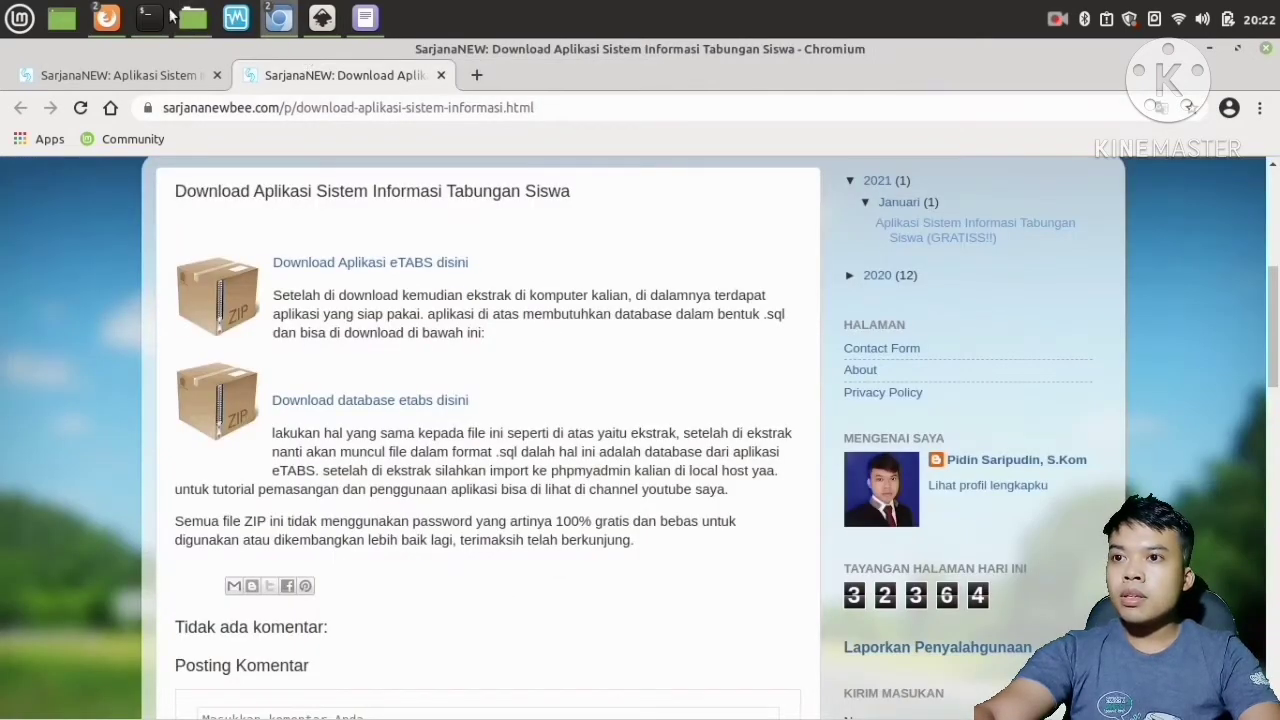
Download the database archive via 'Download database etabs disini' on the download page.
{"action": "left_click", "coordinate": [205, 16]}
{"action": "left_click", "coordinate": [646, 311]}
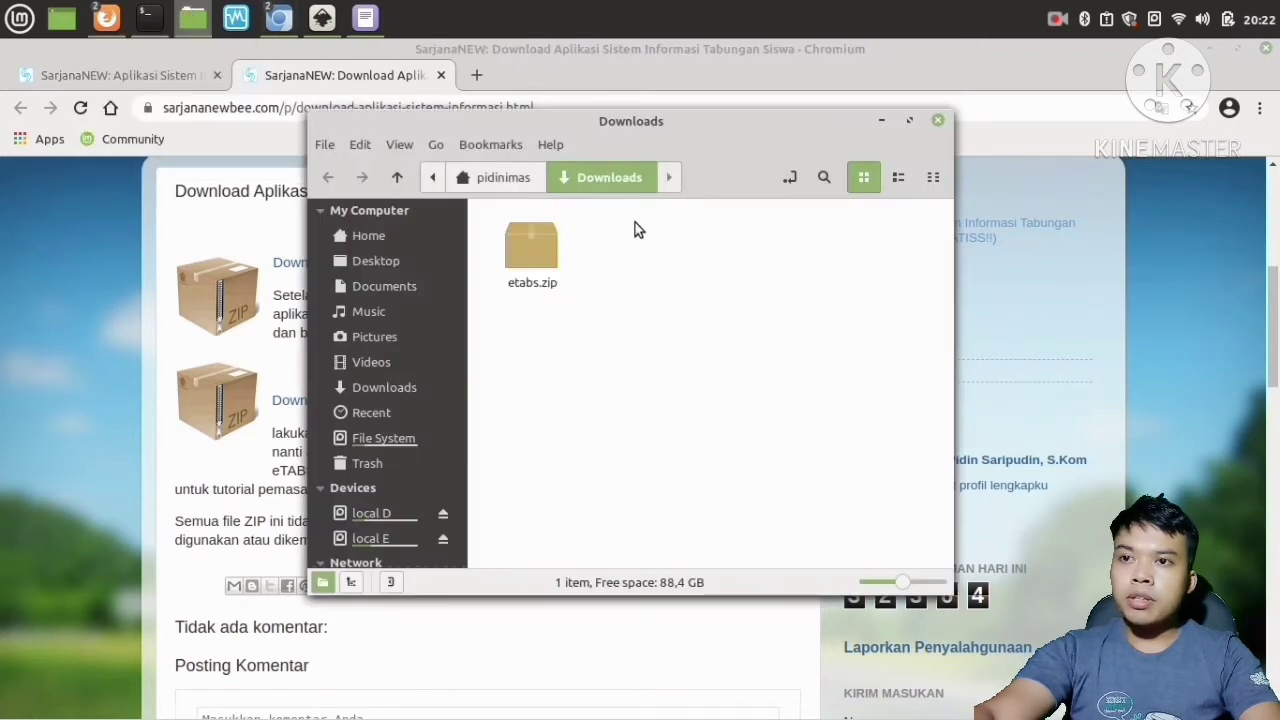
{"action": "left_click_drag", "start_coordinate": [613, 134], "coordinate": [741, 183]}
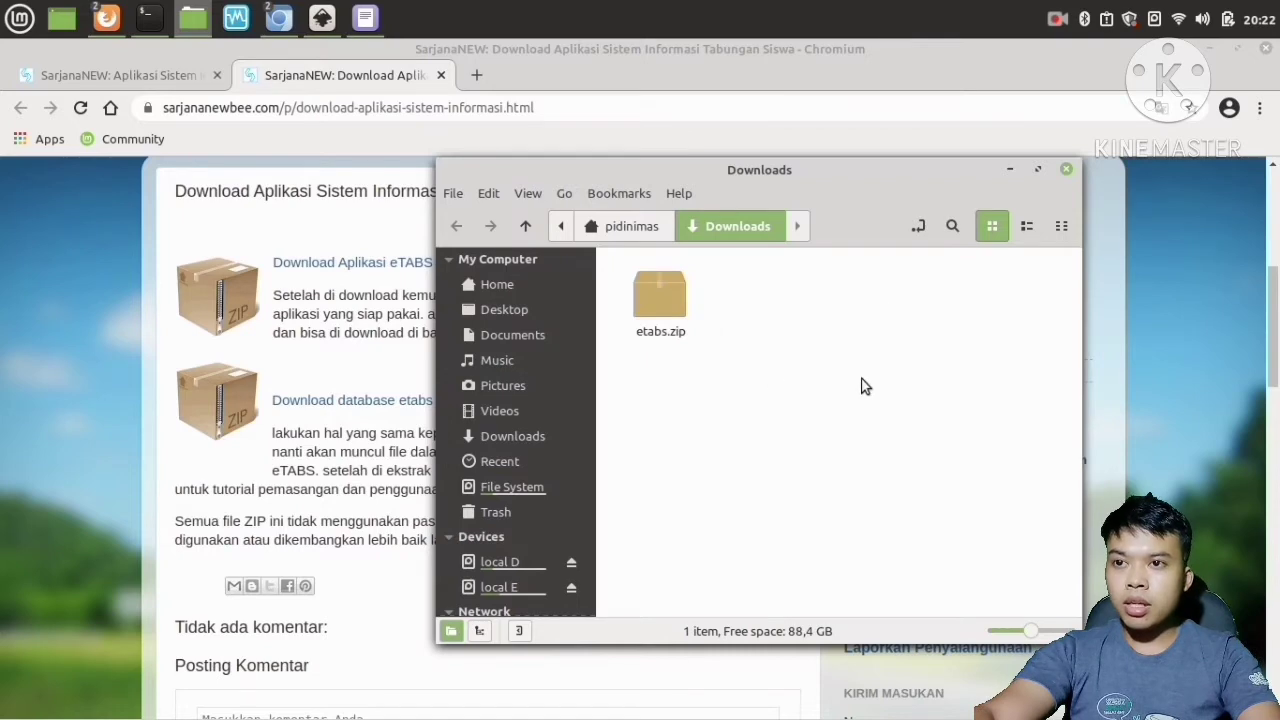
{"action": "left_click", "coordinate": [686, 60]}
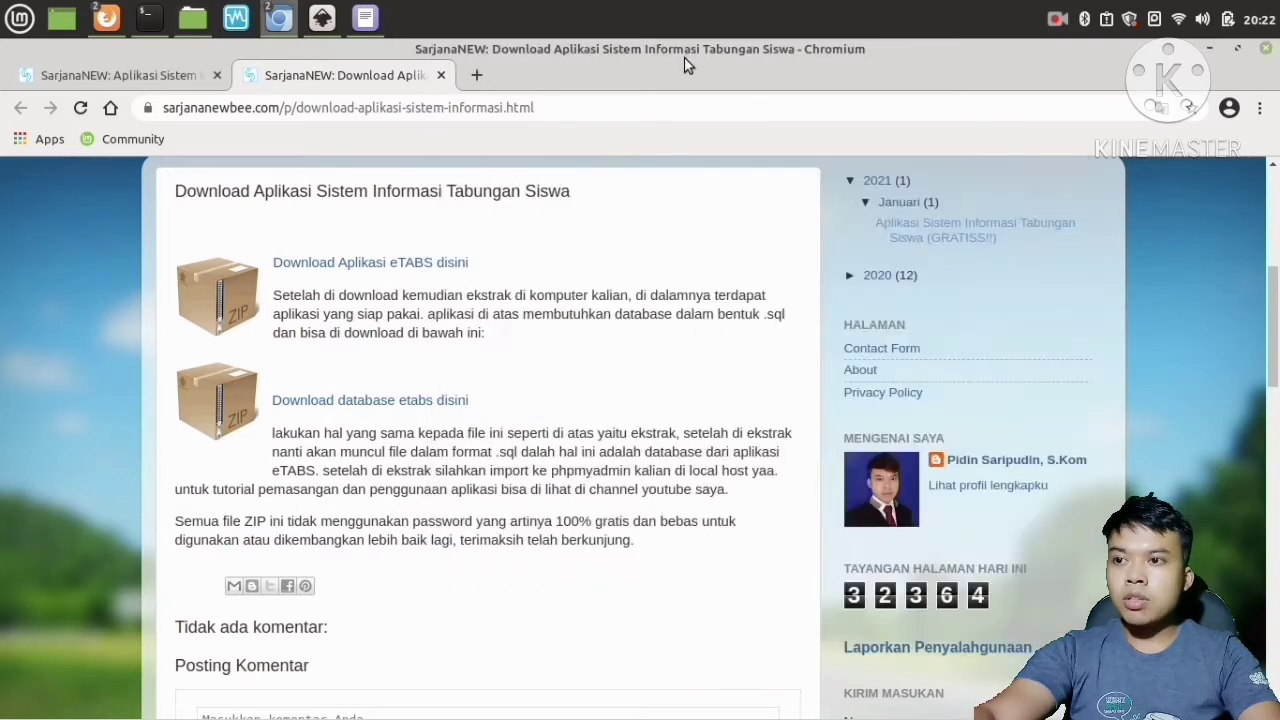
{"action": "left_click", "coordinate": [328, 404]}
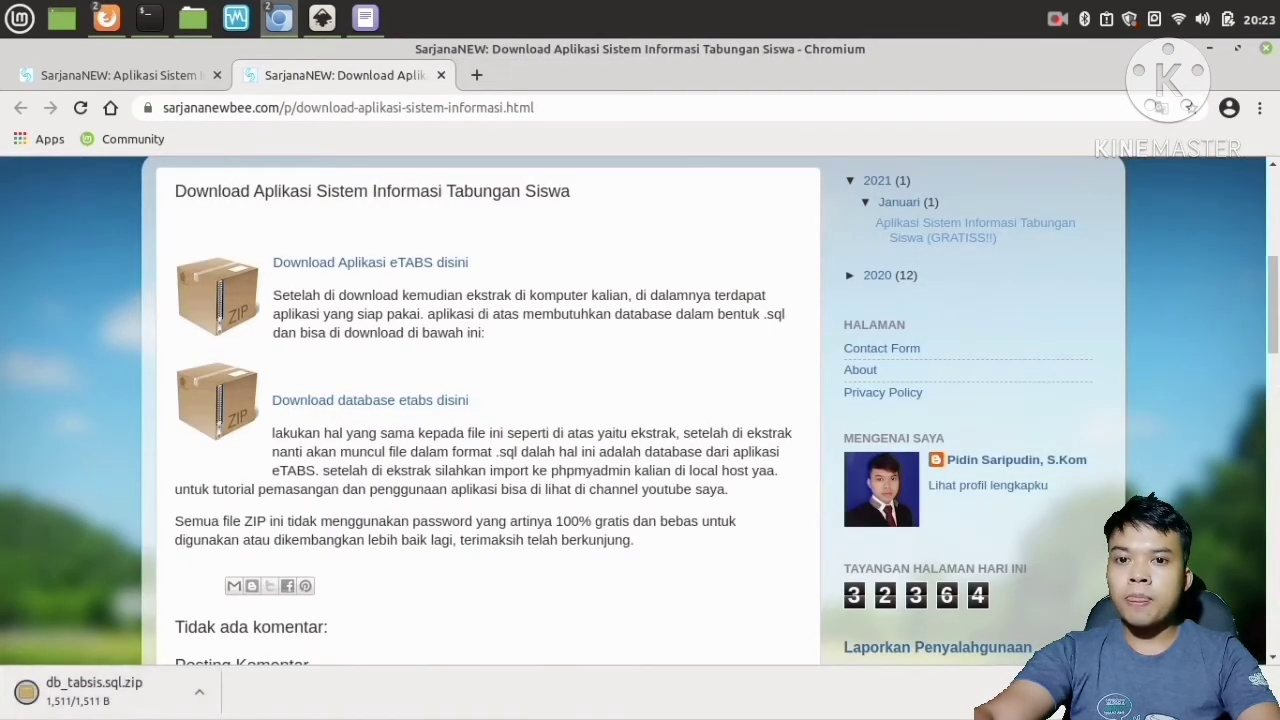
Check the browser's downloads list for the database archive and return to the download page.
{"action": "key", "text": "ctrl+j"}
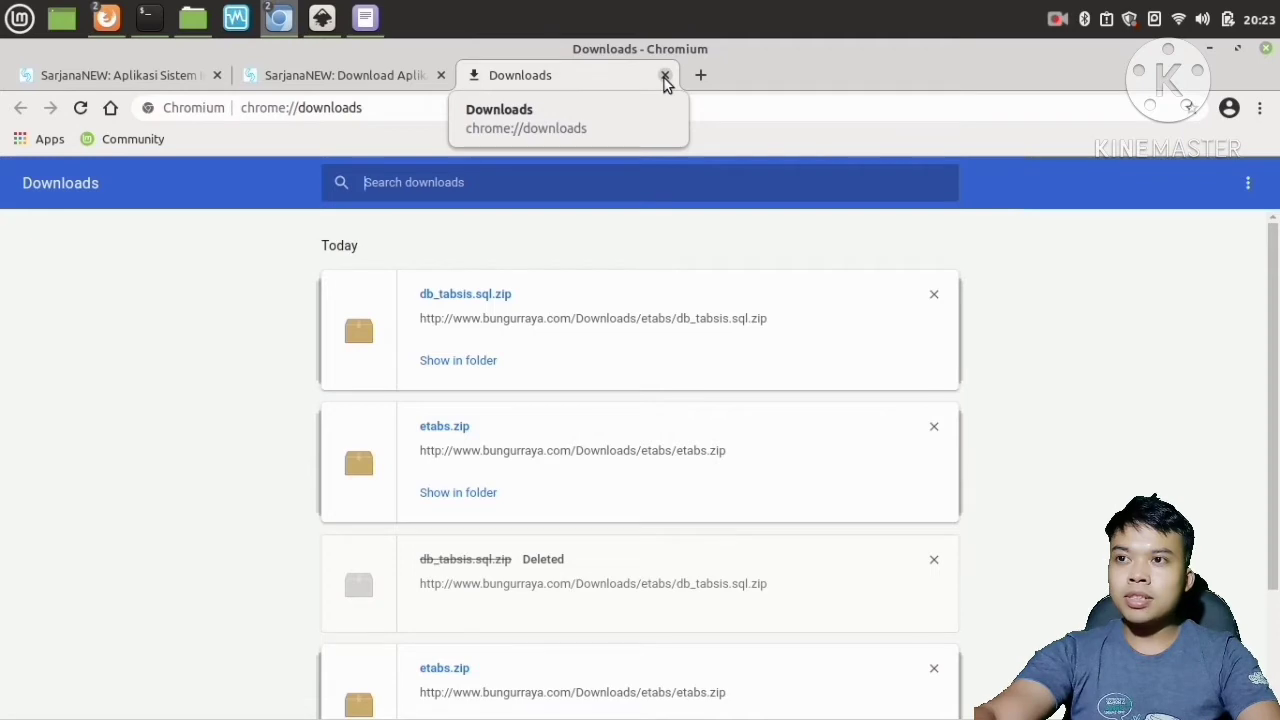
{"action": "left_click", "coordinate": [664, 76]}
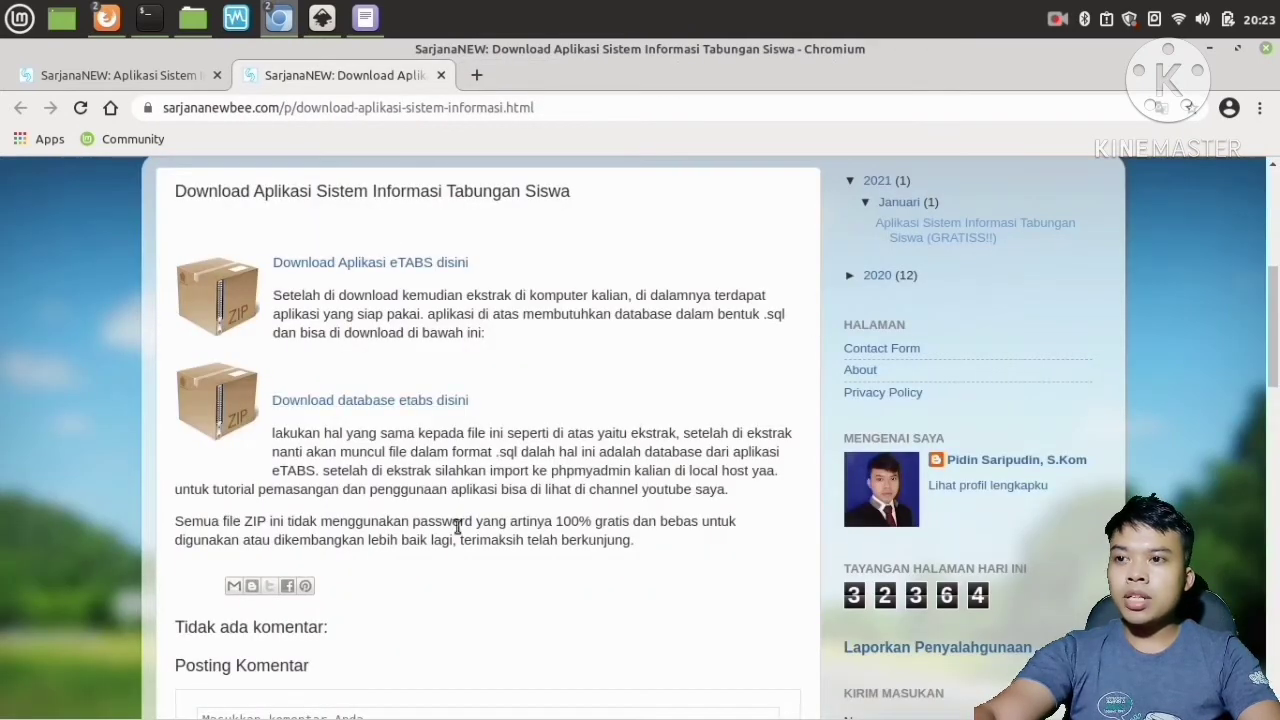
{"action": "scroll", "coordinate": [458, 527], "scroll_direction": "up", "scroll_amount": 1}
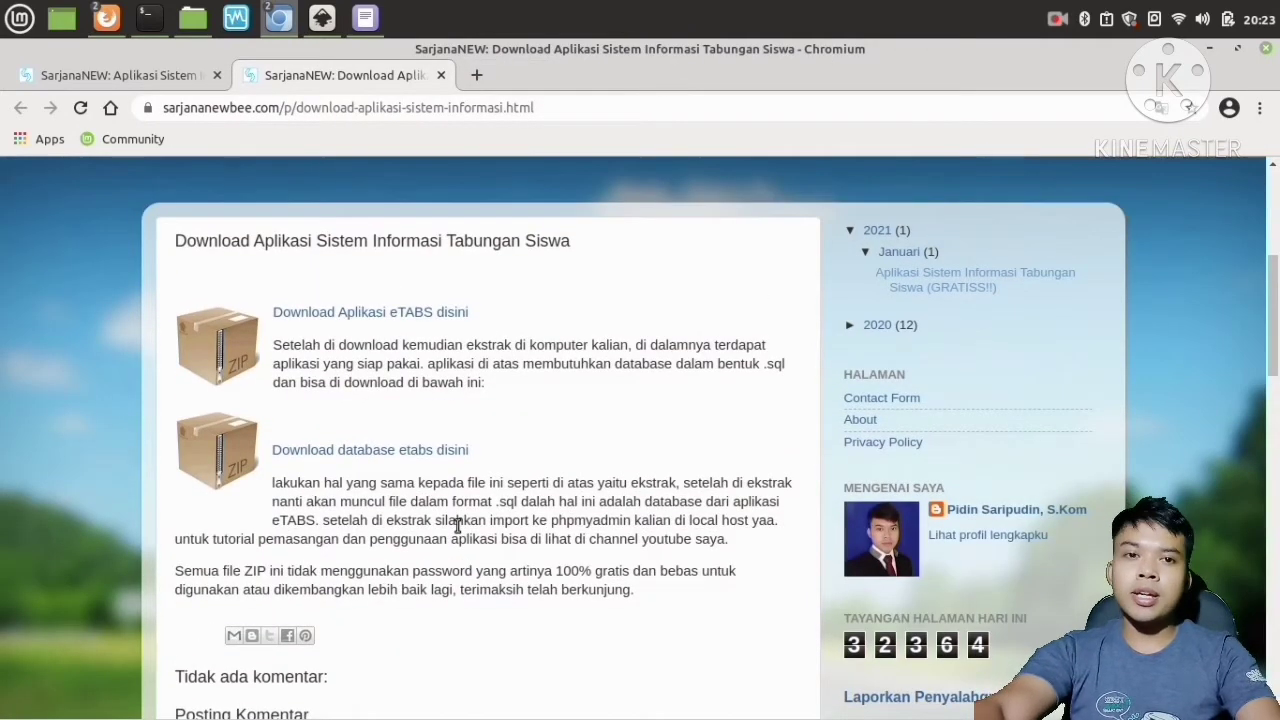
{"action": "scroll", "coordinate": [458, 527], "scroll_direction": "up", "scroll_amount": 6}
{"action": "scroll", "coordinate": [458, 527], "scroll_direction": "down", "scroll_amount": 5}
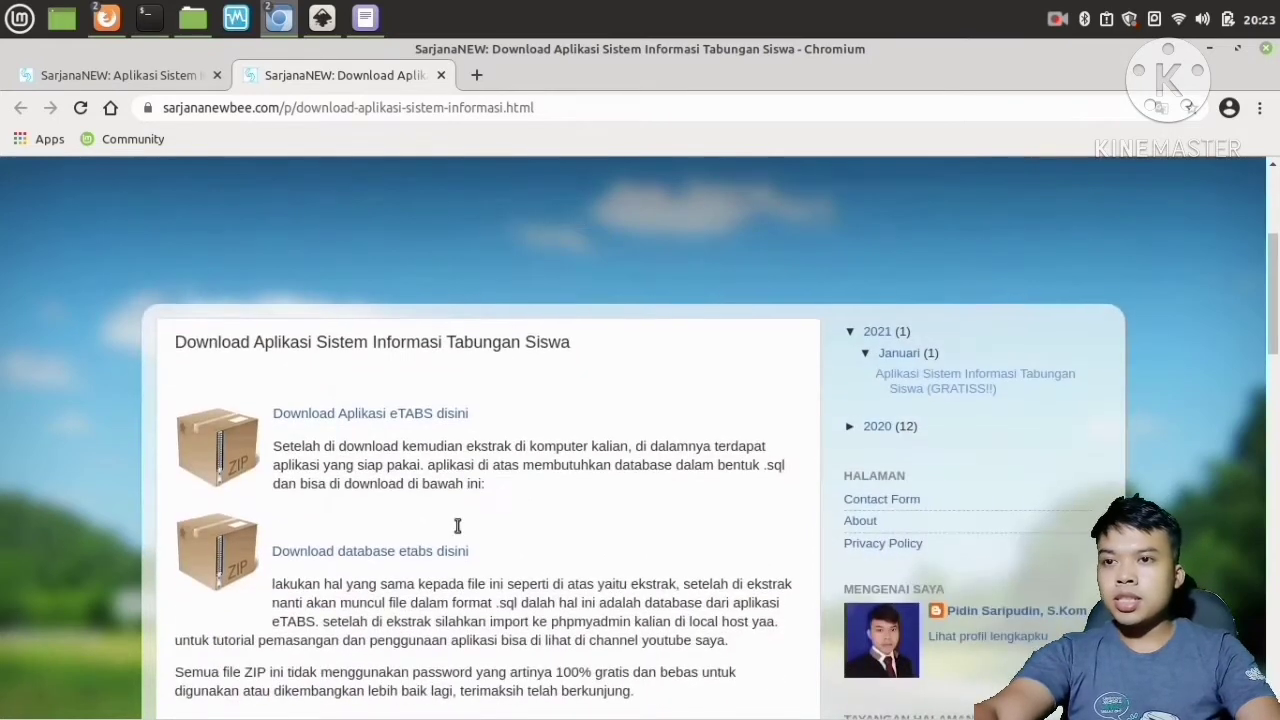
{"action": "scroll", "coordinate": [457, 525], "scroll_direction": "down", "scroll_amount": 2}
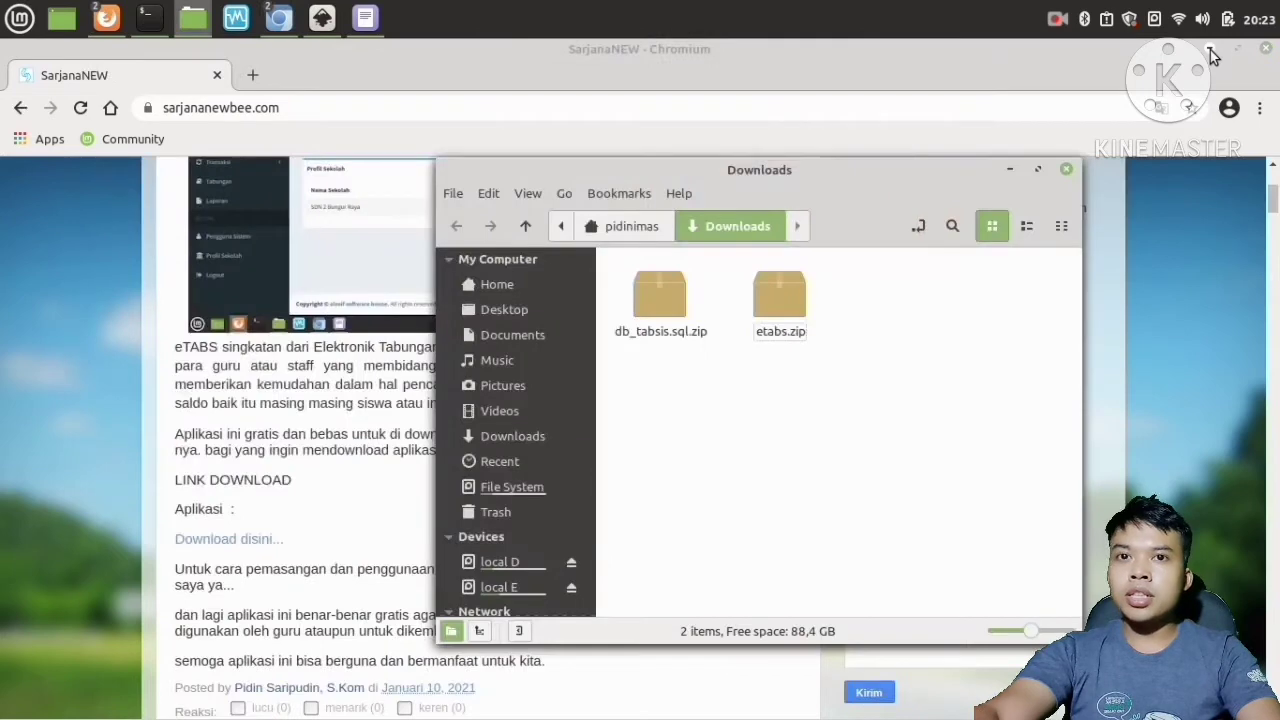
Minimize the browser, maximize the Downloads folder window and enlarge its icons.
{"action": "left_click", "coordinate": [1212, 45]}
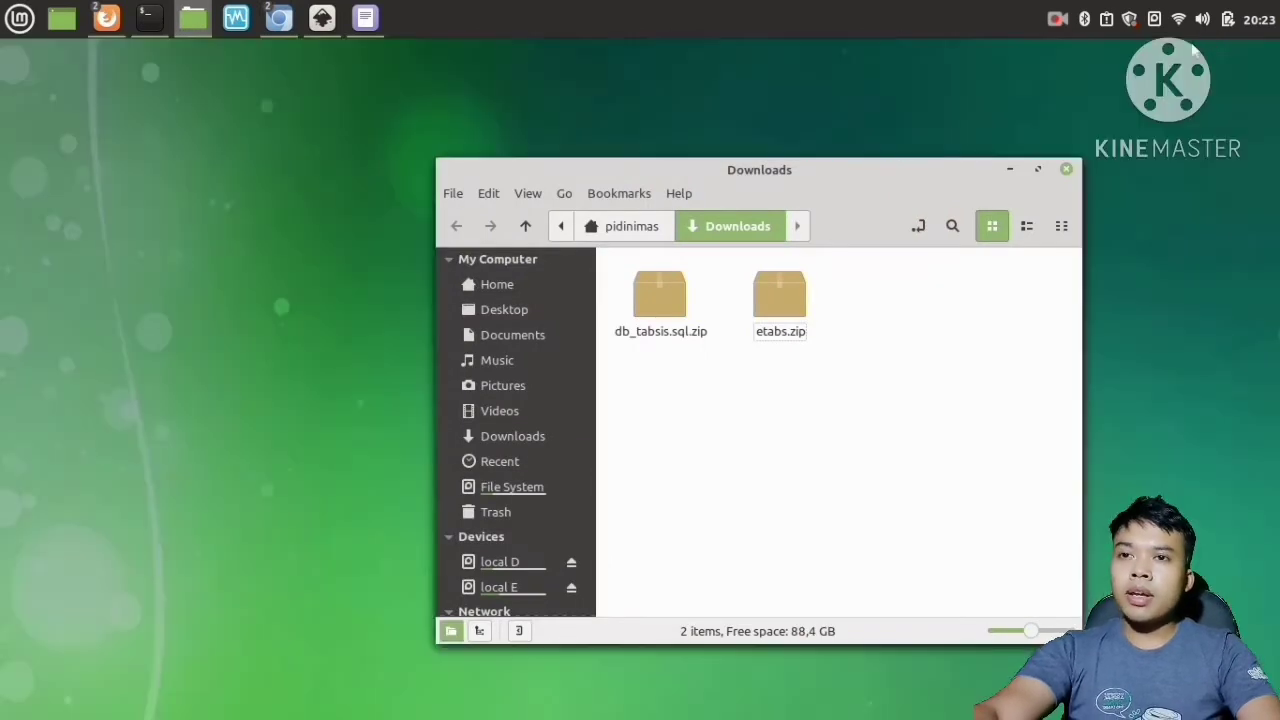
{"action": "left_click_drag", "start_coordinate": [812, 173], "coordinate": [731, 125]}
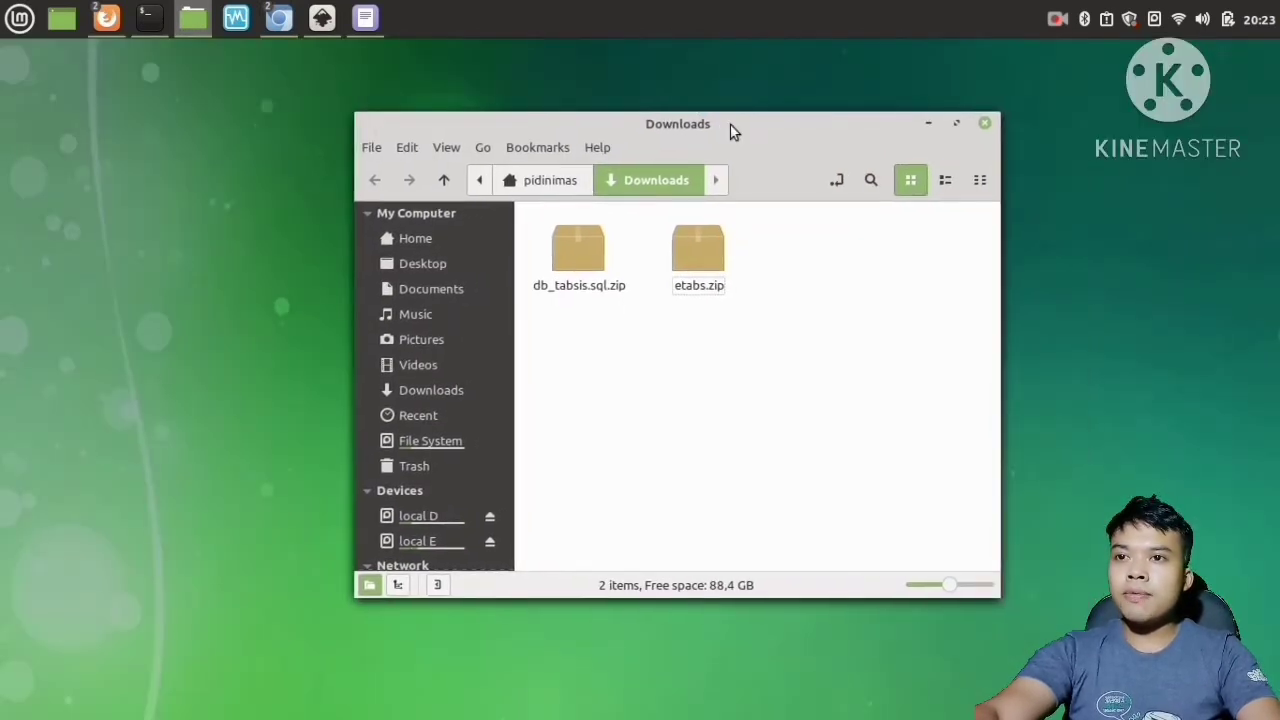
{"action": "double_click", "coordinate": [695, 125]}
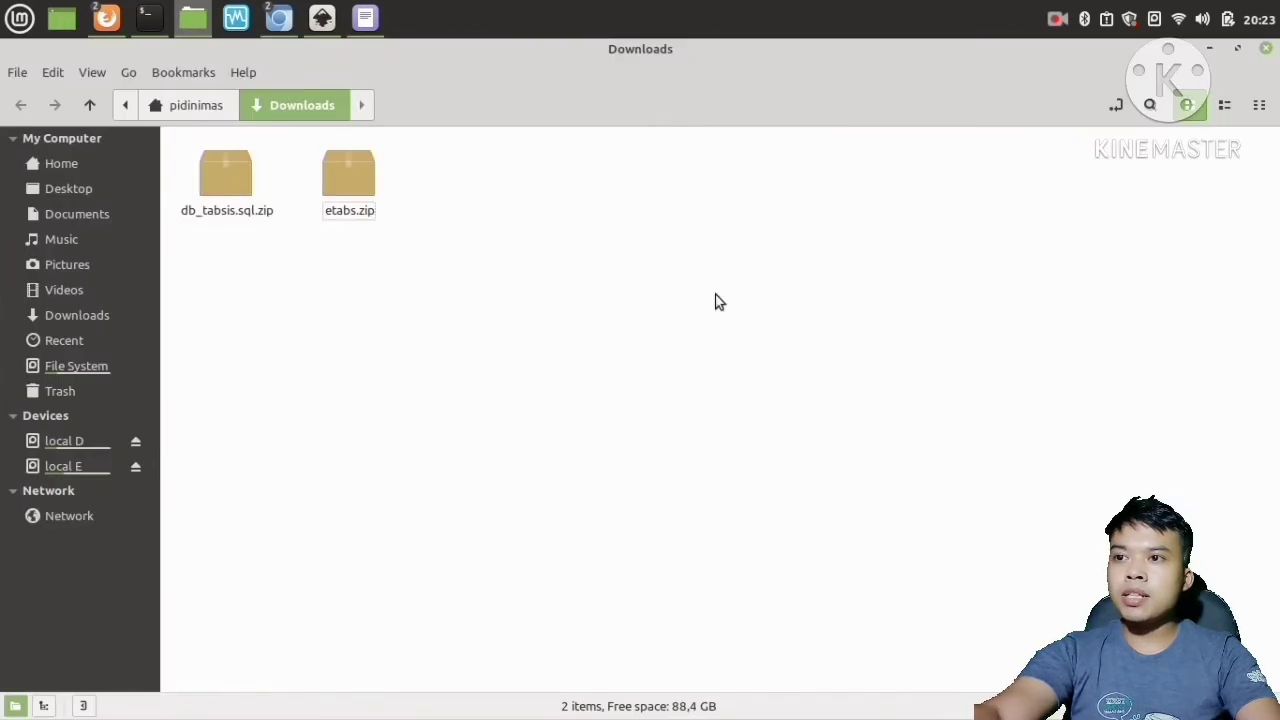
{"action": "key", "text": "ctrl+plus"}
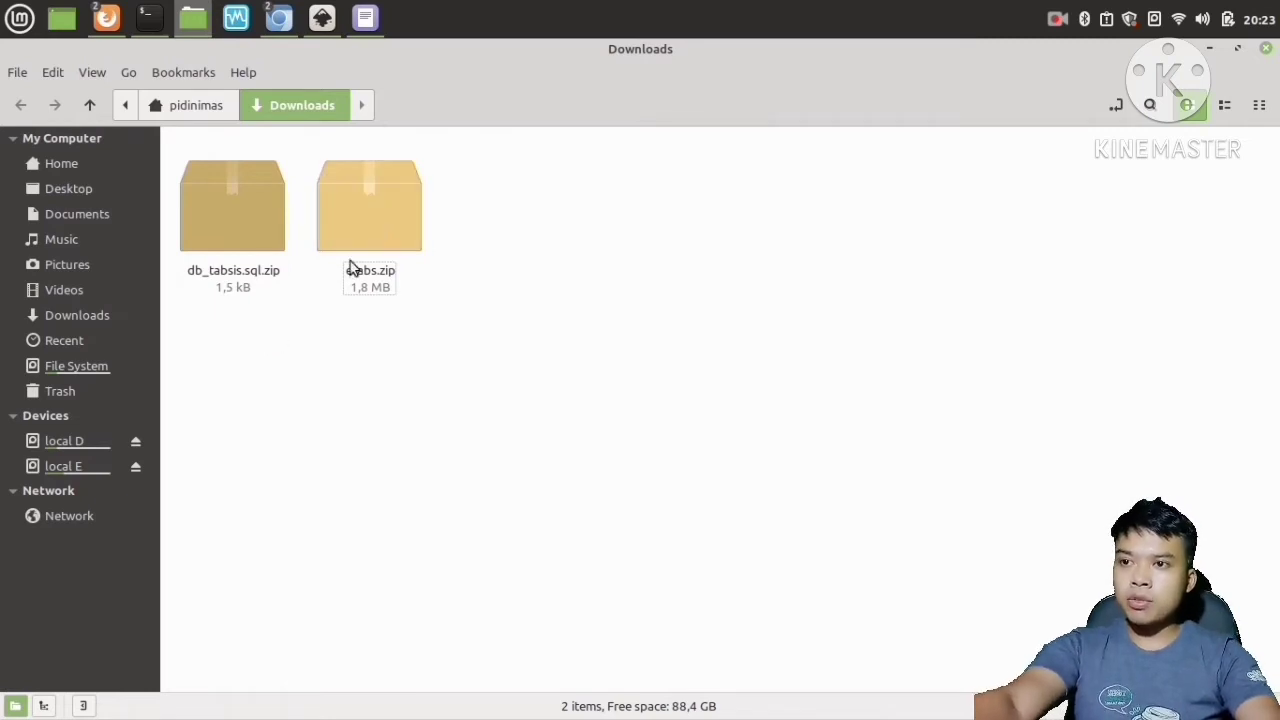
Extract etabs.zip here in the Downloads folder.
{"action": "left_click", "coordinate": [372, 226]}
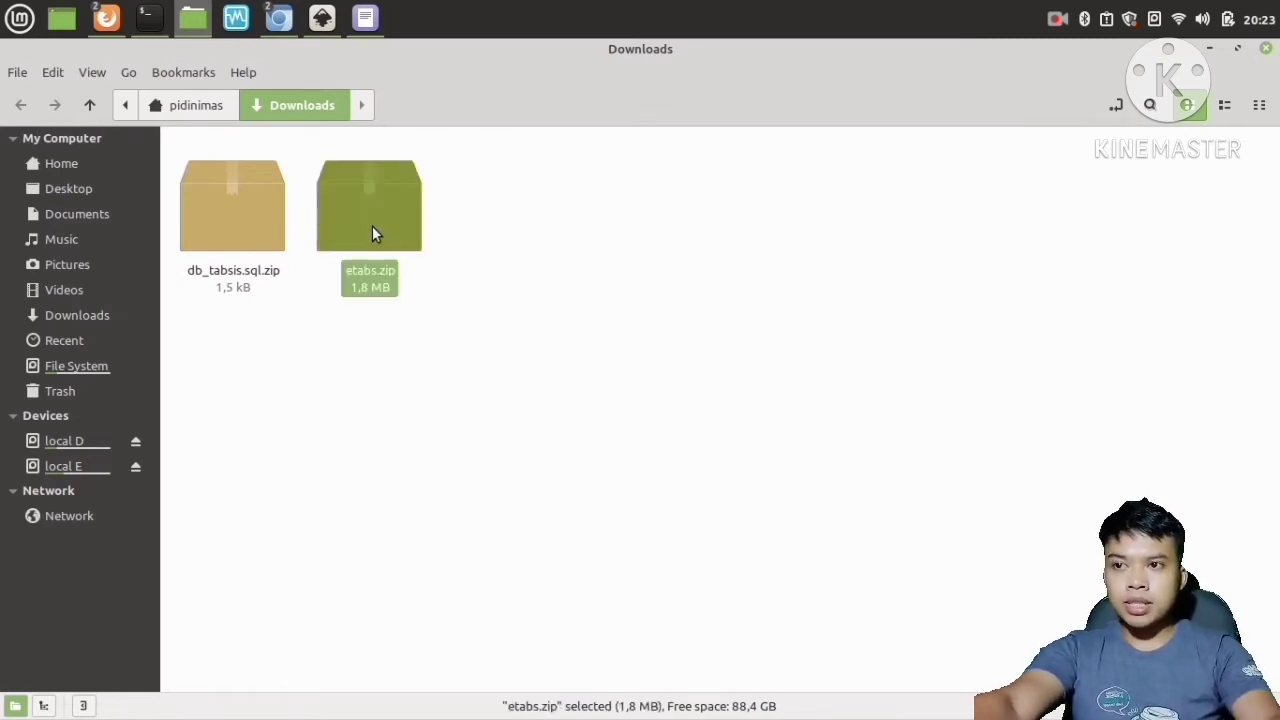
{"action": "left_click_drag", "start_coordinate": [373, 227], "coordinate": [419, 221]}
{"action": "mouse_move", "coordinate": [223, 228]}
{"action": "left_mouse_down"}
{"action": "mouse_move", "coordinate": [251, 362]}
{"action": "mouse_move", "coordinate": [229, 237]}
{"action": "left_mouse_up"}
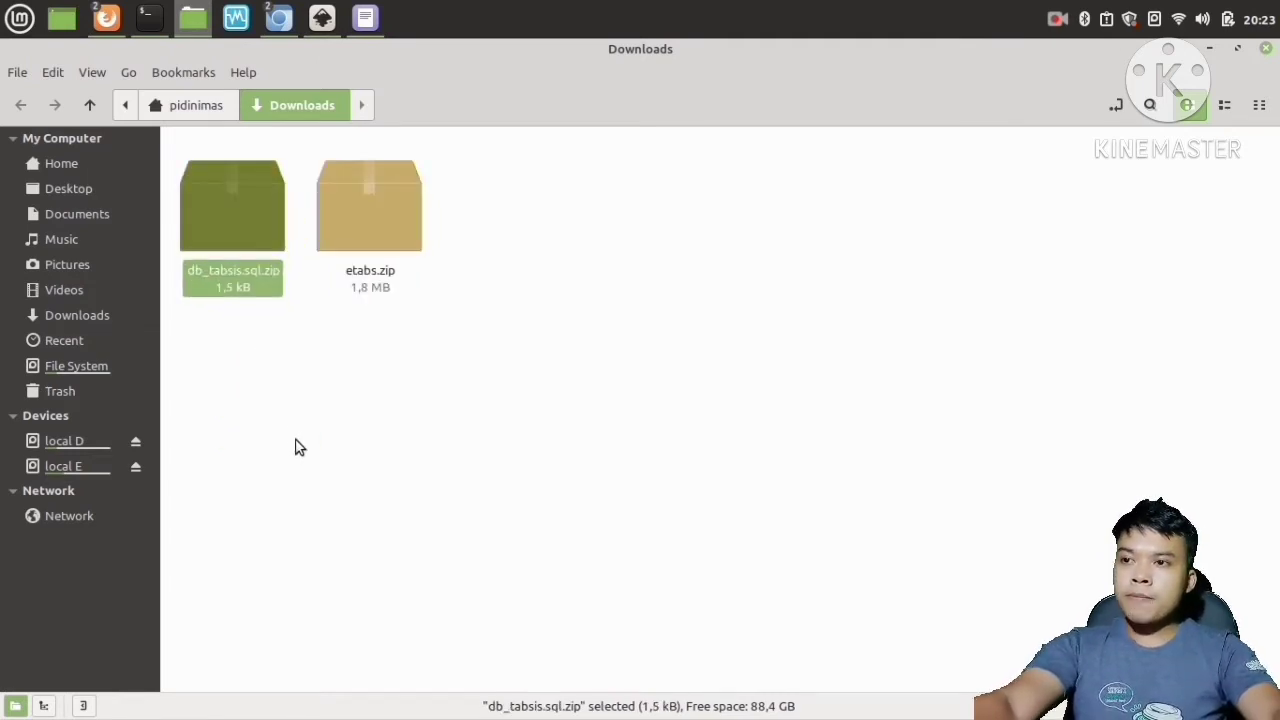
{"action": "left_click", "coordinate": [349, 393]}
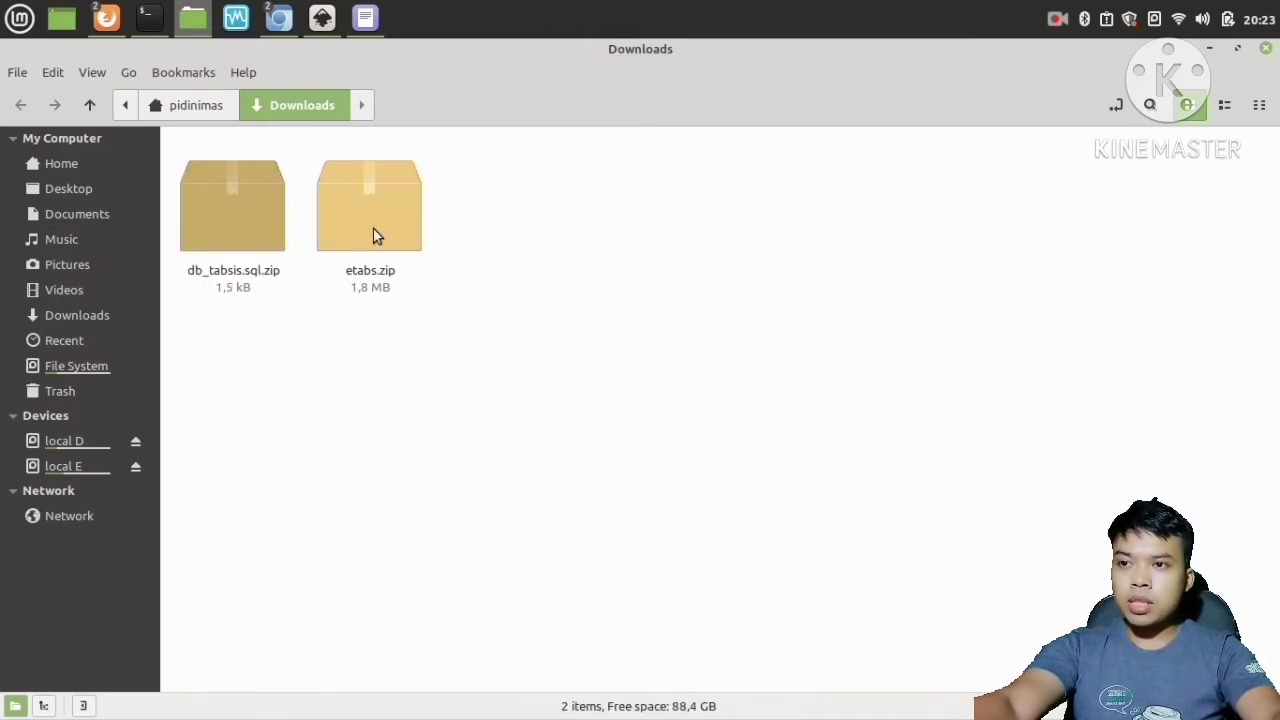
{"action": "left_click", "coordinate": [374, 234]}
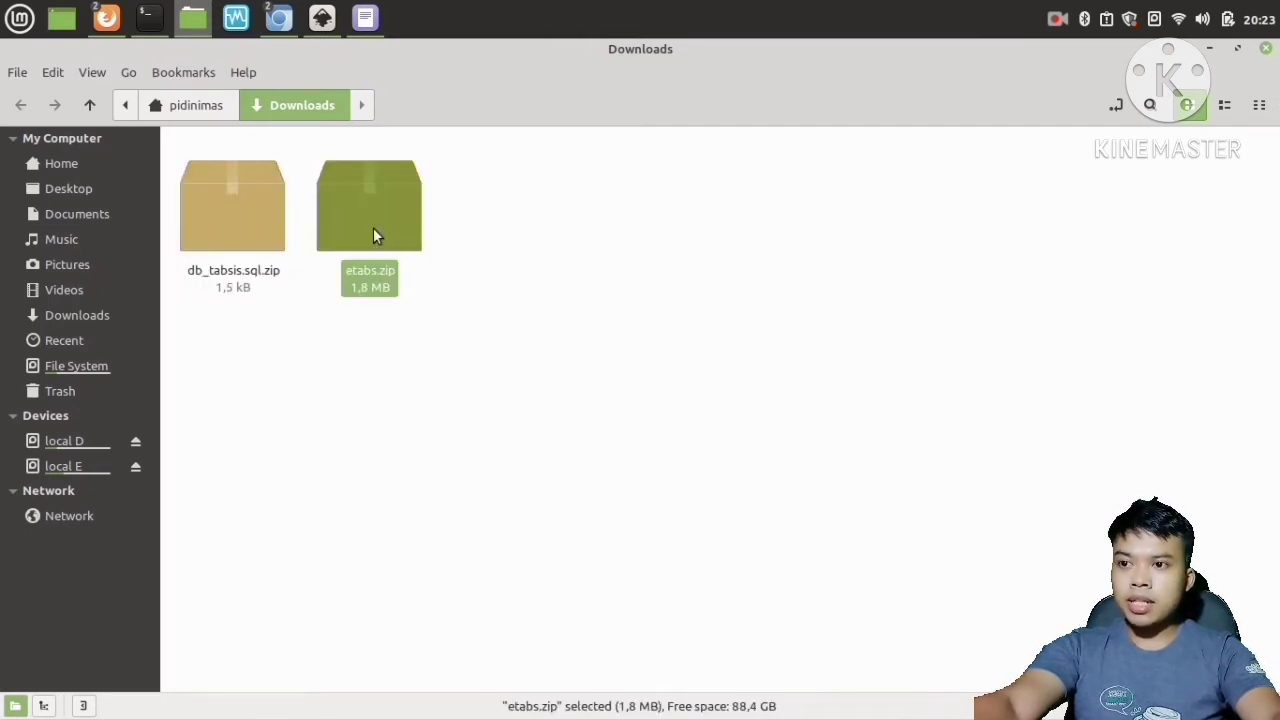
{"action": "right_click", "coordinate": [374, 234]}
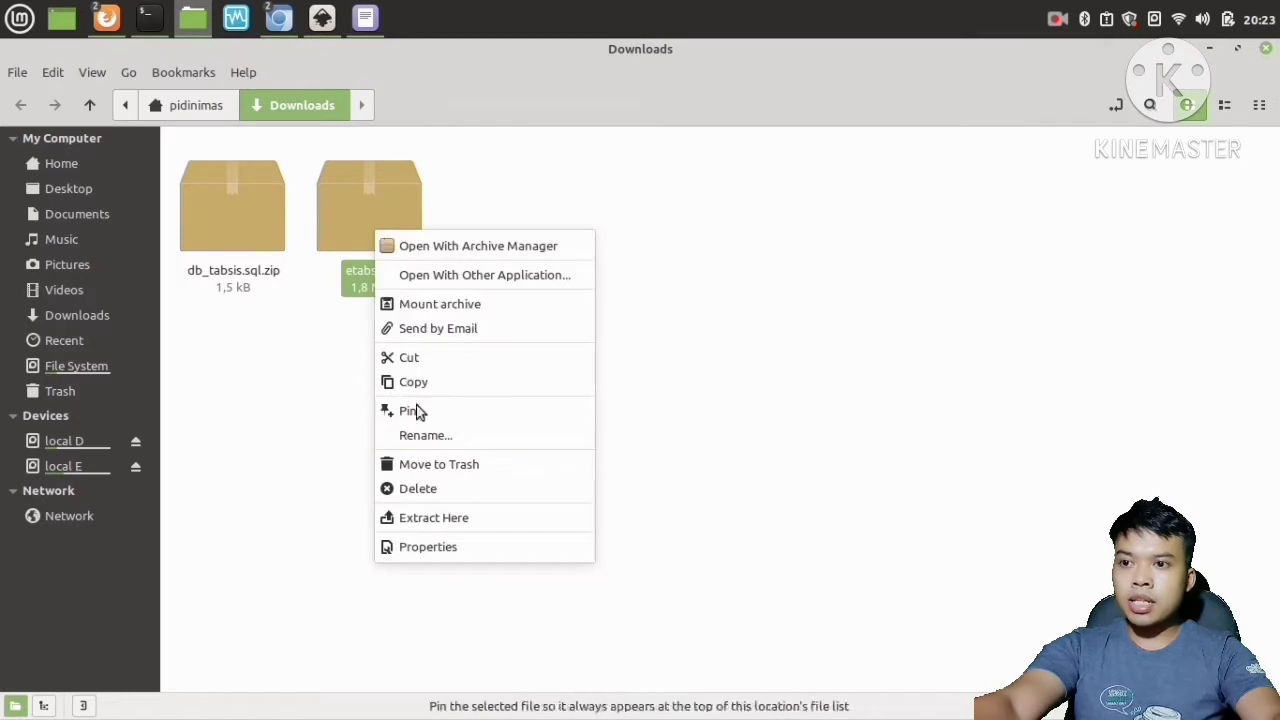
{"action": "left_click", "coordinate": [435, 521]}
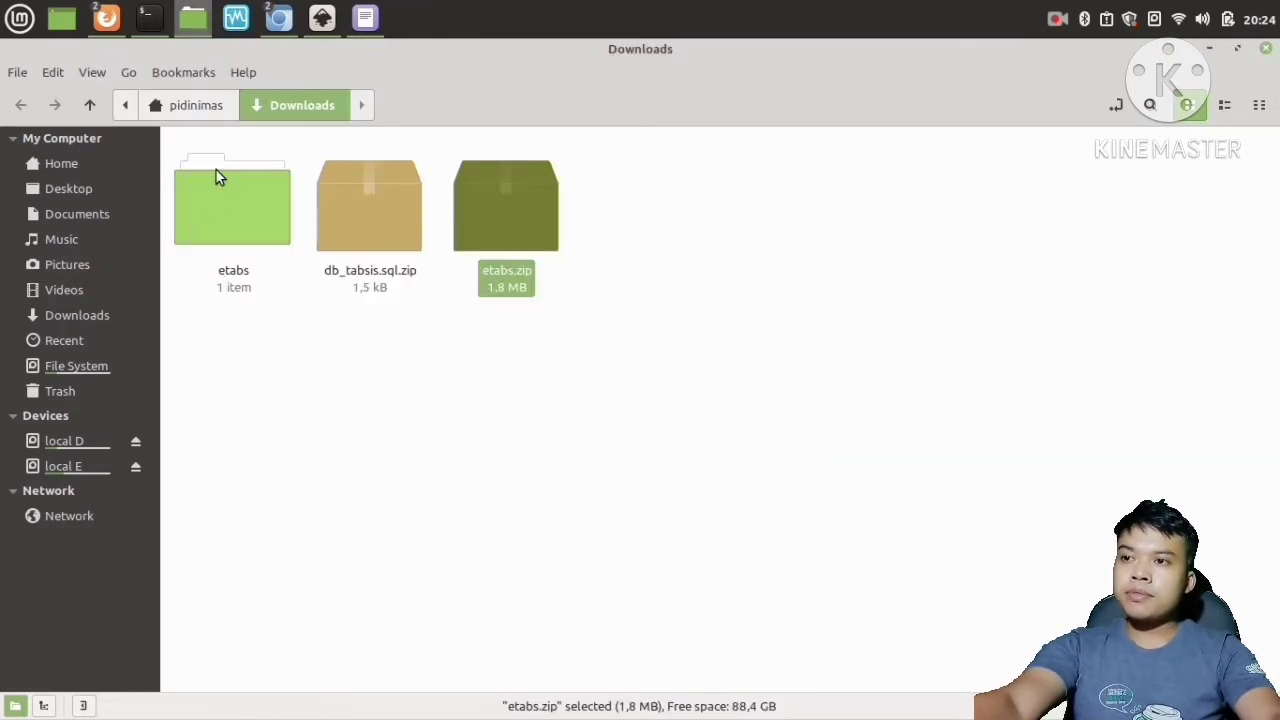
Extract db_tabsis.sql.zip here in the Downloads folder.
{"action": "scroll", "coordinate": [271, 233], "scroll_direction": "up", "scroll_amount": 1}
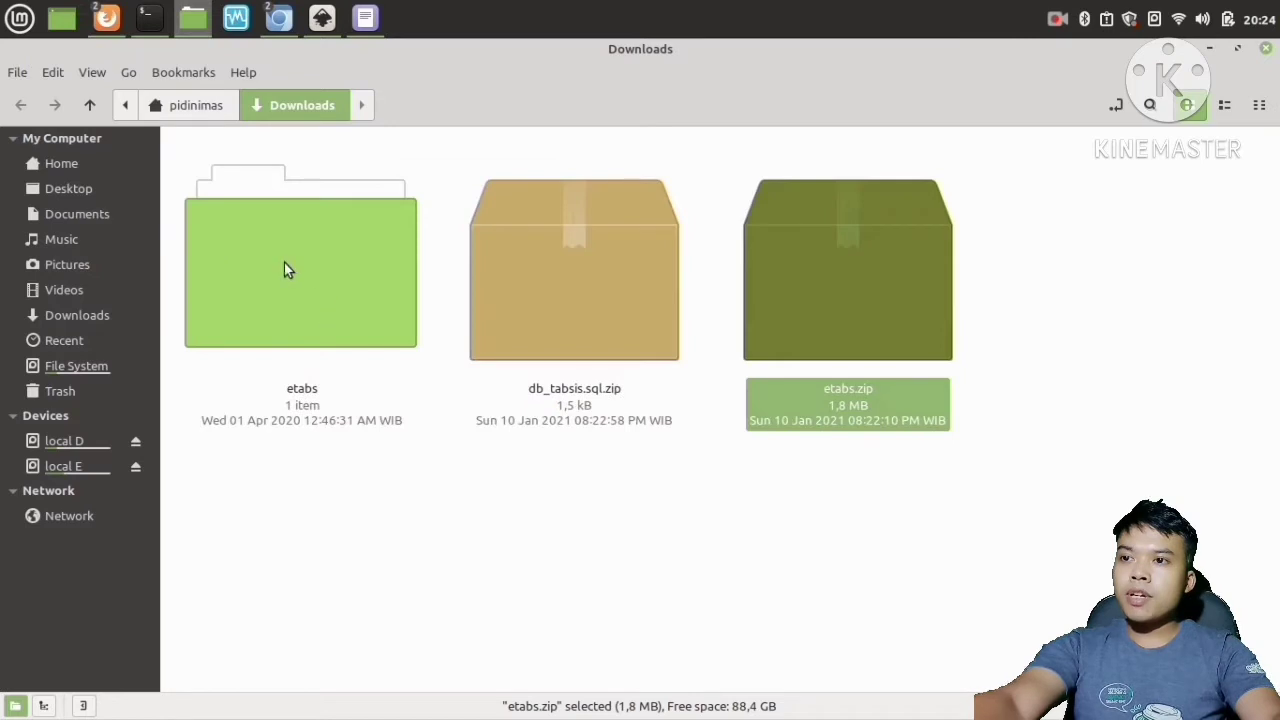
{"action": "scroll", "coordinate": [314, 277], "scroll_direction": "down", "scroll_amount": 2}
{"action": "left_click", "coordinate": [447, 368]}
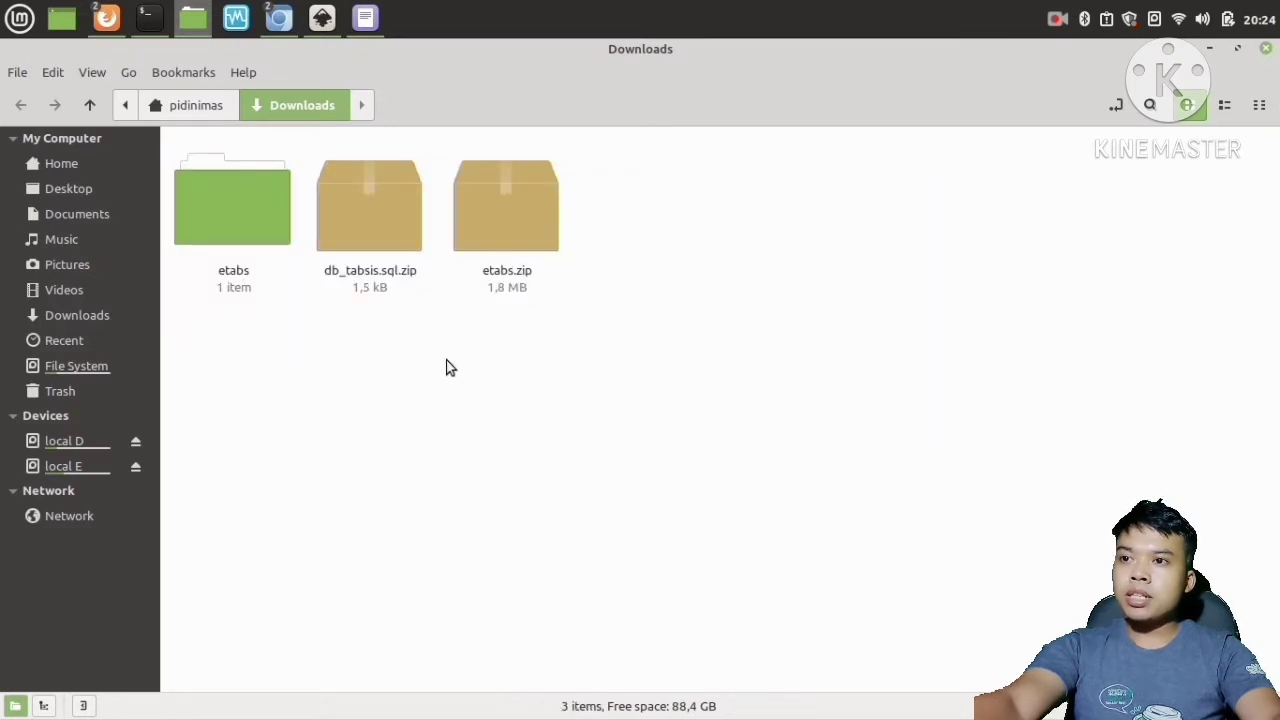
{"action": "left_click", "coordinate": [382, 217]}
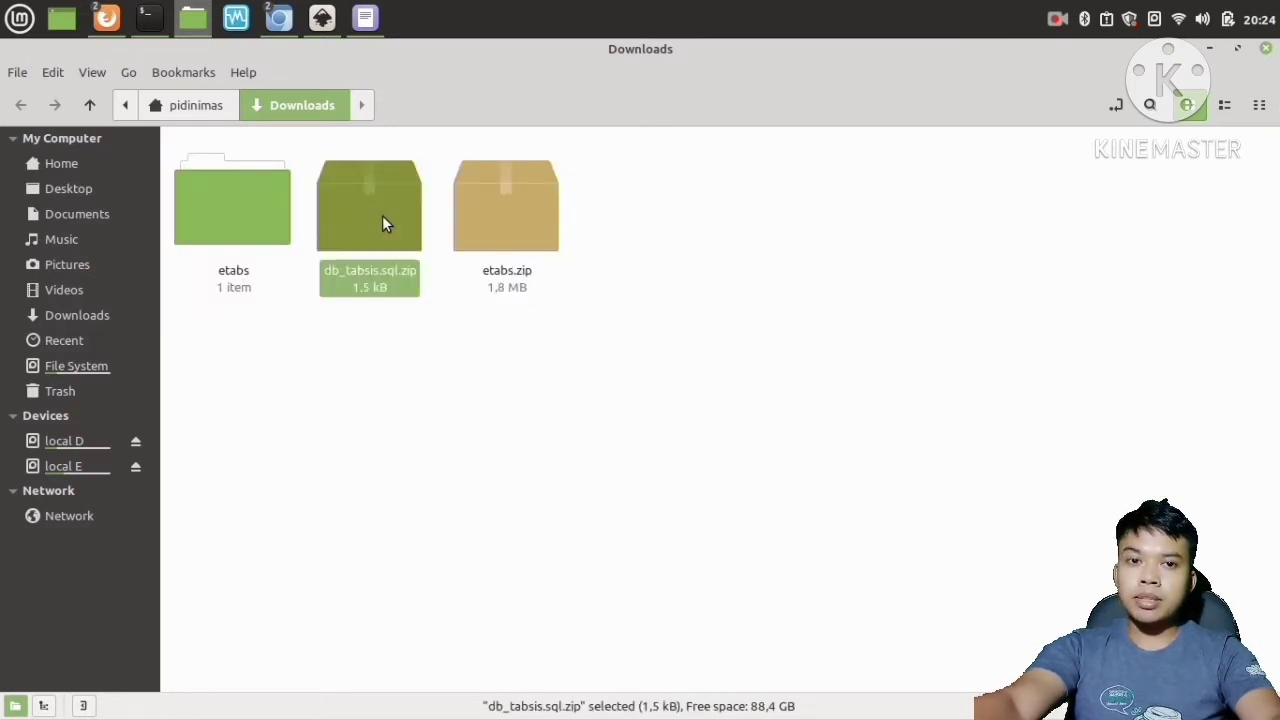
{"action": "right_click", "coordinate": [382, 224]}
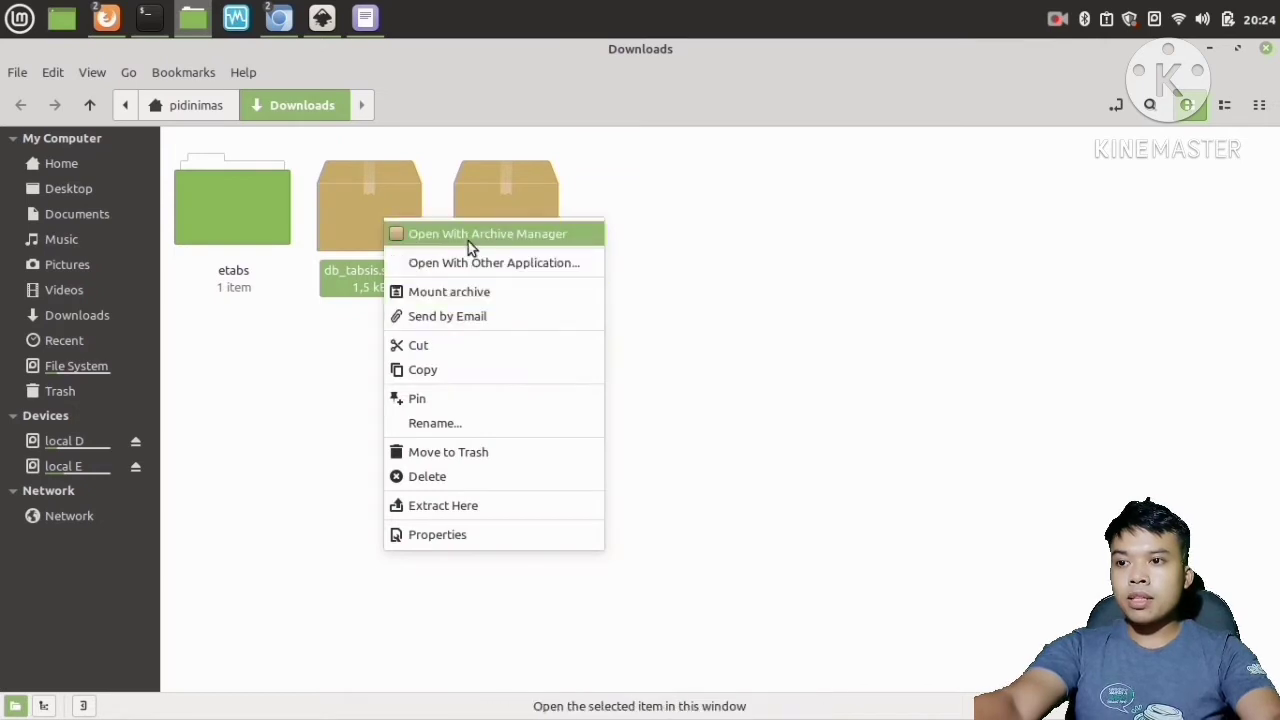
{"action": "left_click", "coordinate": [467, 505]}
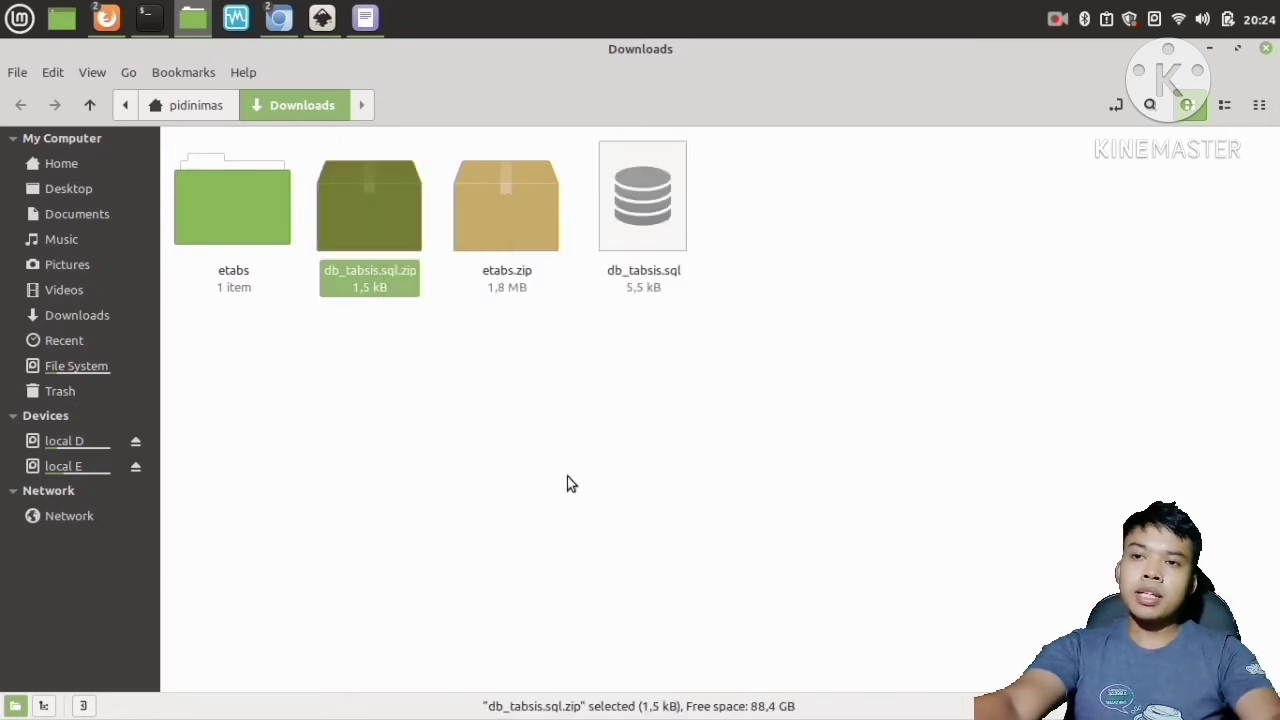
Select both zip archives, db_tabsis.sql.zip and etabs.zip, and delete them.
{"action": "left_click", "coordinate": [645, 192]}
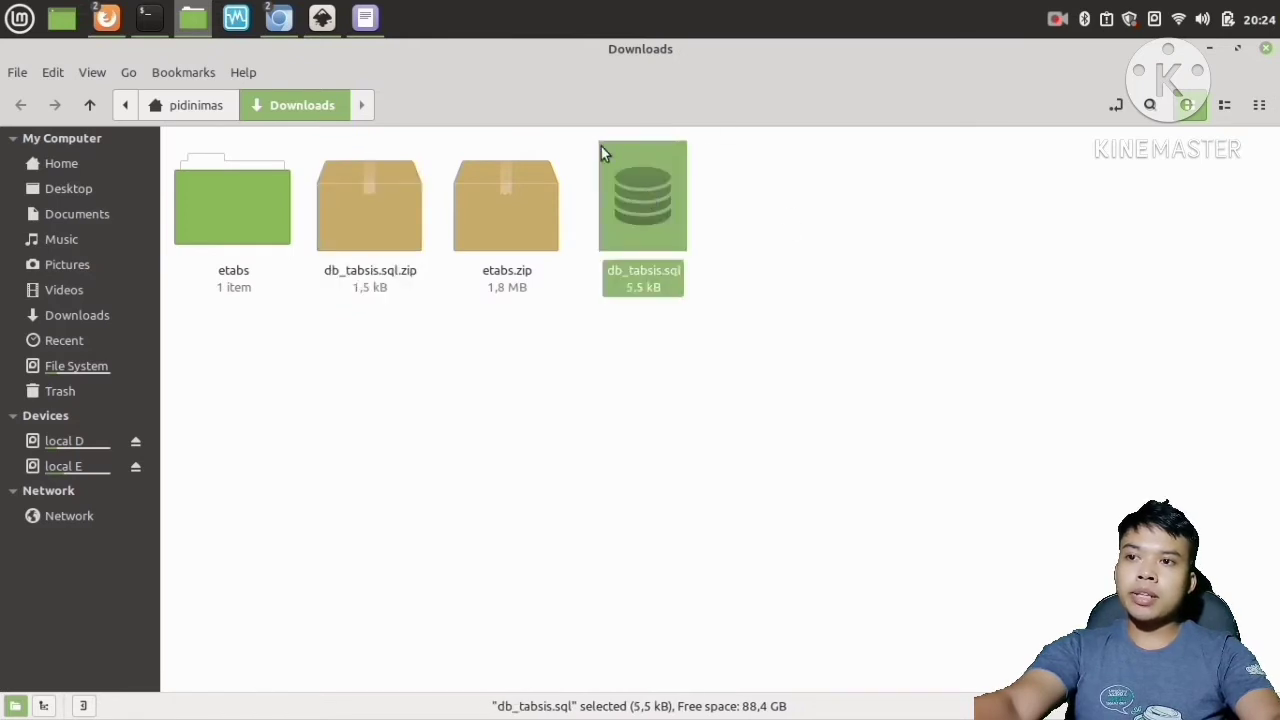
{"action": "left_click", "coordinate": [376, 342]}
{"action": "left_click", "coordinate": [252, 192]}
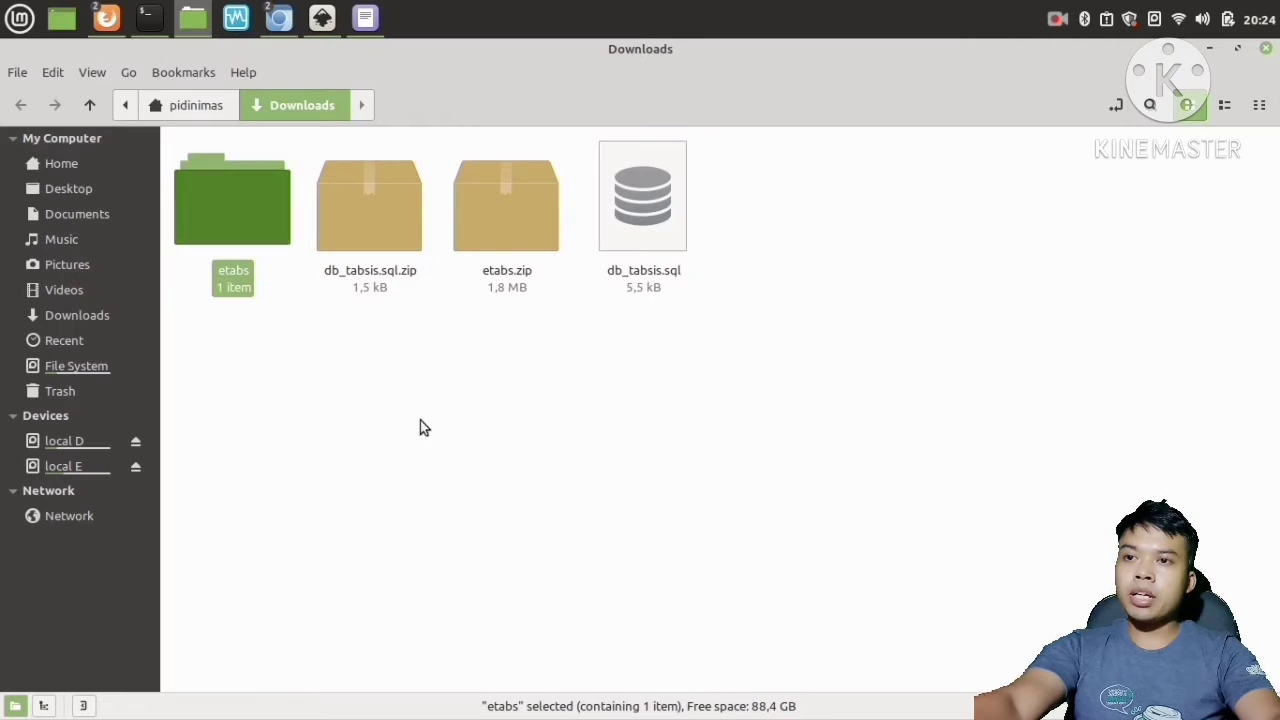
{"action": "left_click", "coordinate": [338, 324]}
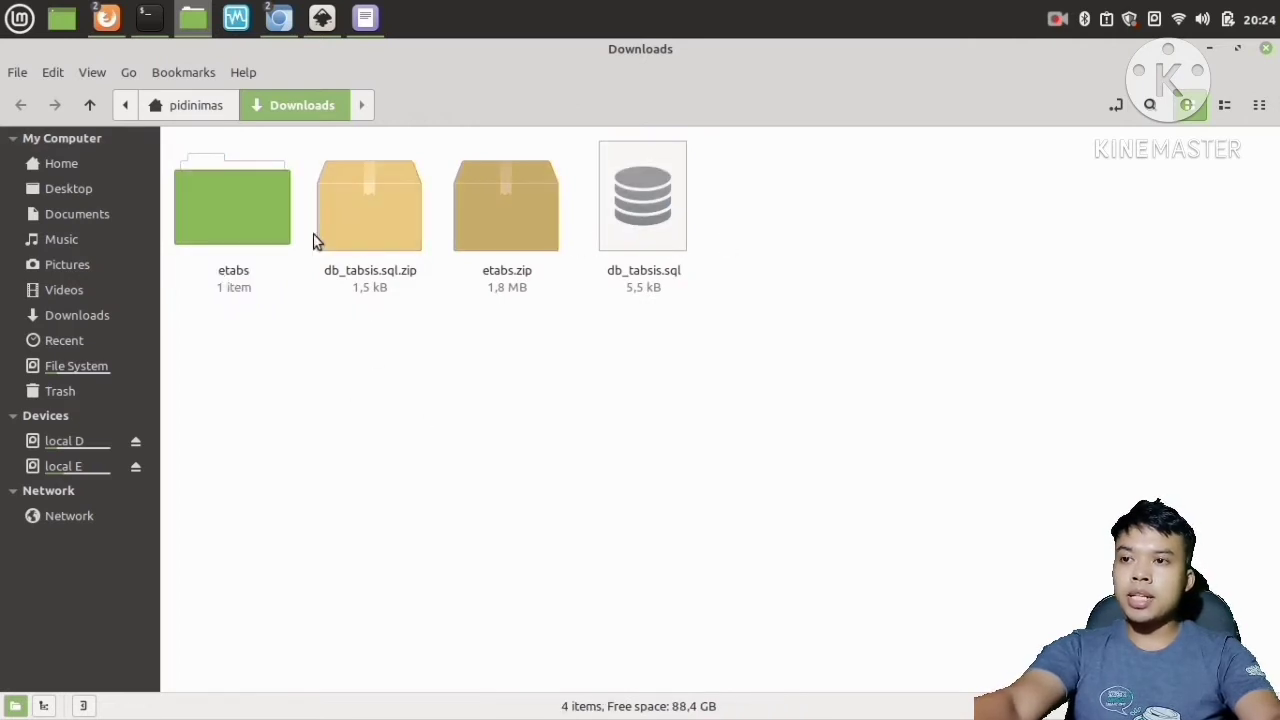
{"action": "left_click_drag", "start_coordinate": [380, 354], "coordinate": [540, 194]}
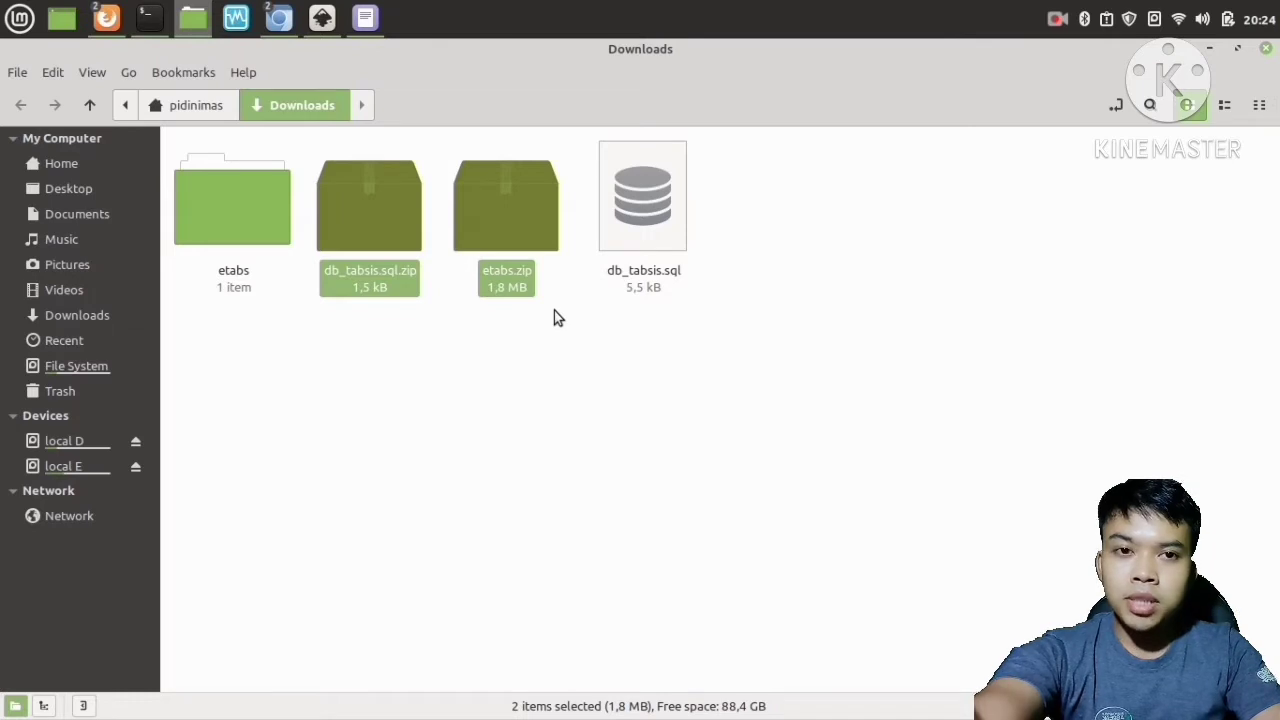
{"action": "key", "text": "Delete"}
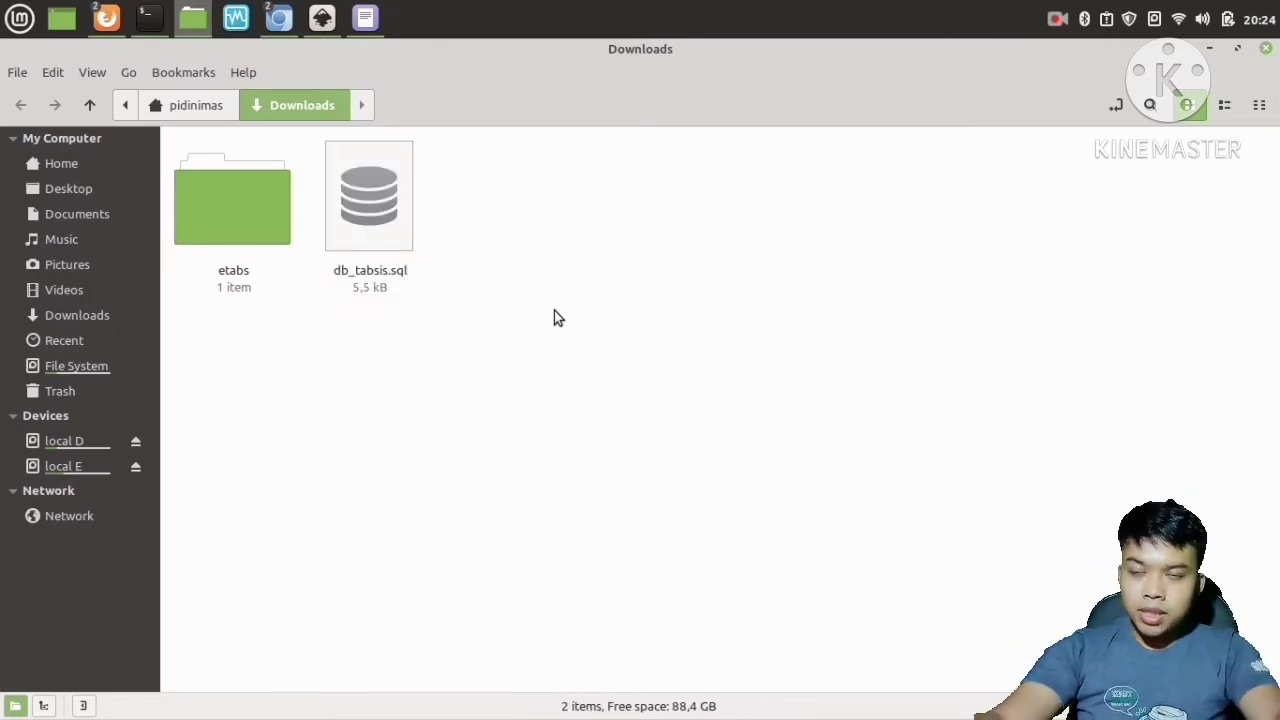
Open the extracted etabs folder.
{"action": "left_click", "coordinate": [264, 214]}
{"action": "left_click", "coordinate": [366, 226]}
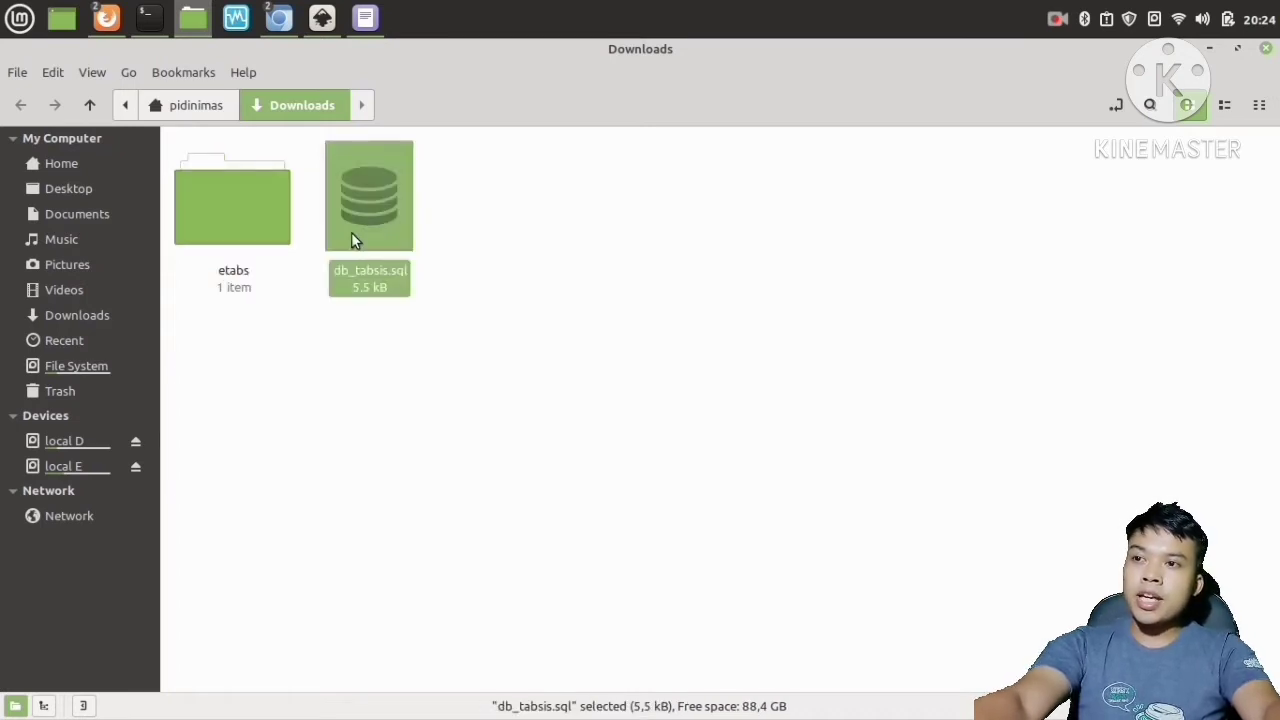
{"action": "left_click", "coordinate": [238, 219]}
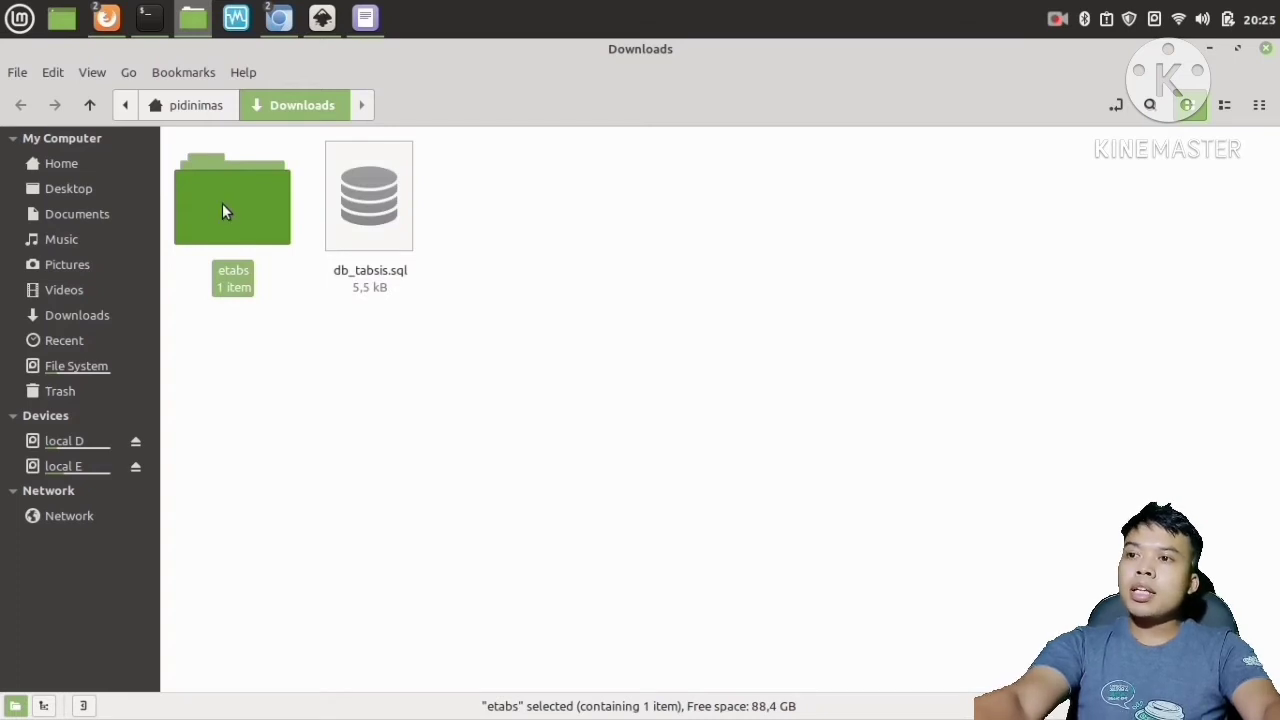
{"action": "double_click", "coordinate": [222, 210]}
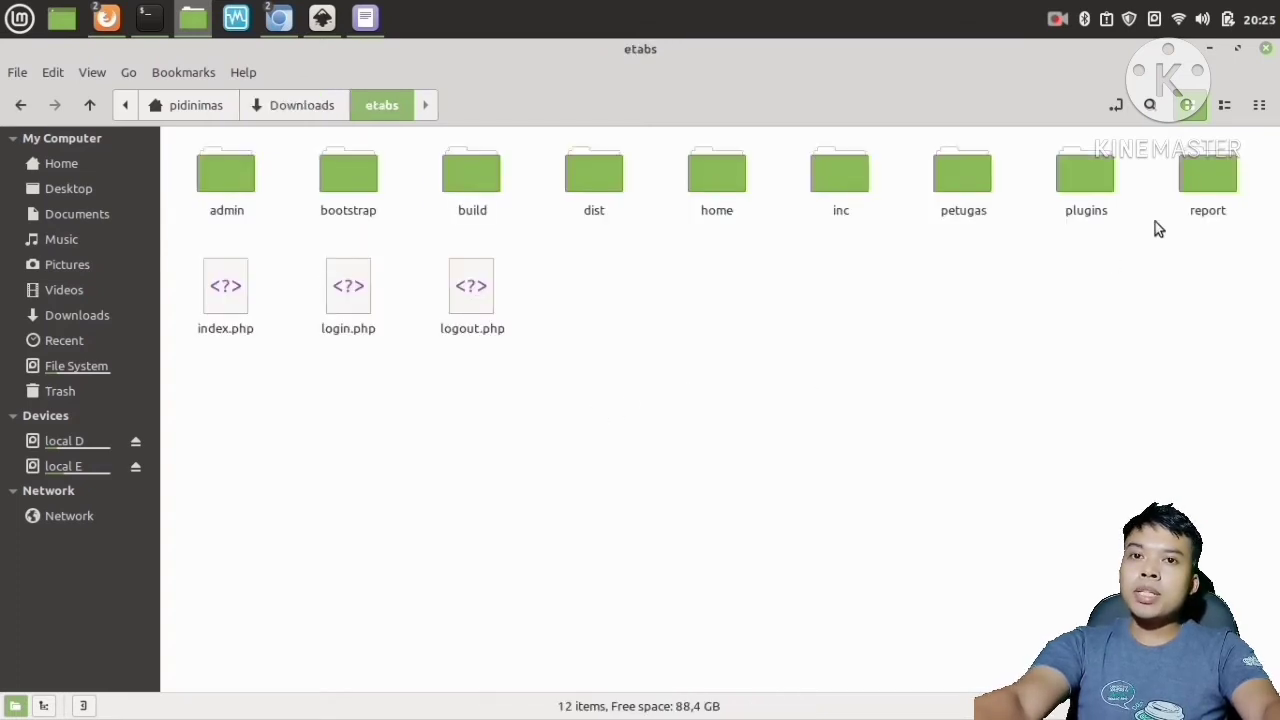
Open index.php from the etabs folder in the text editor, scroll through its code, and close the editor.
{"action": "left_click_drag", "start_coordinate": [1250, 172], "coordinate": [218, 292]}
{"action": "left_click", "coordinate": [268, 431]}
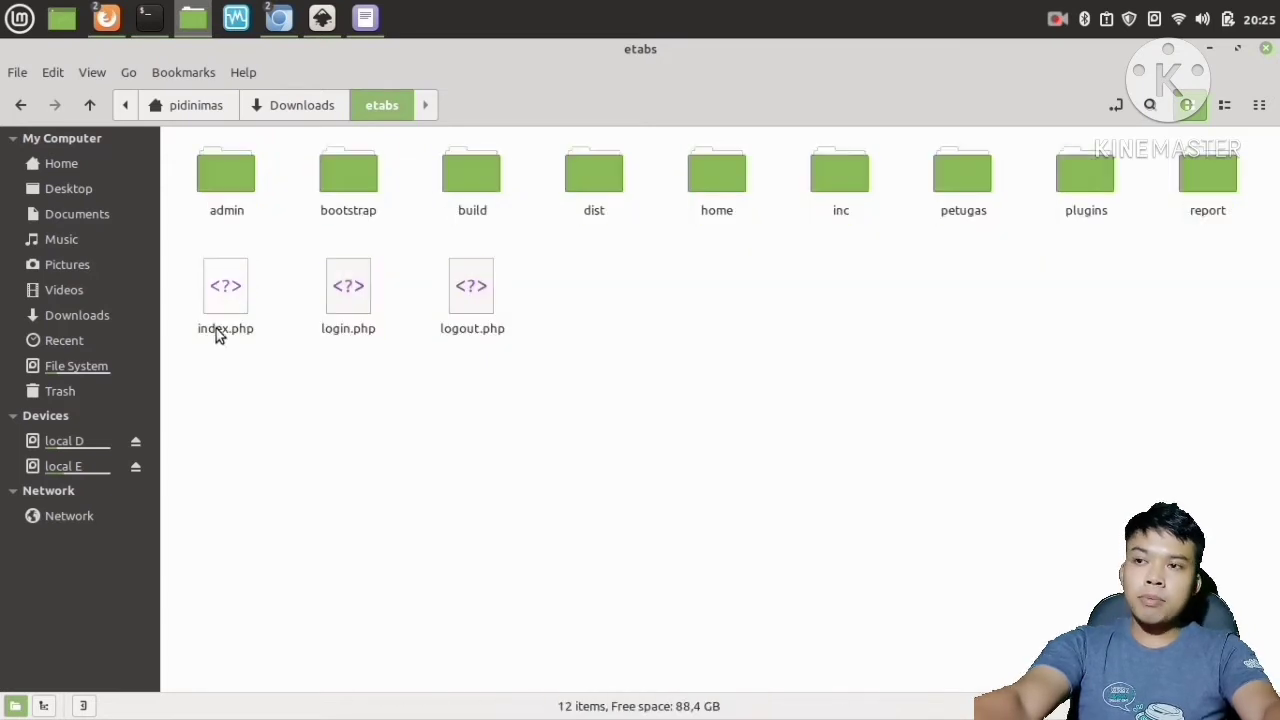
{"action": "right_click", "coordinate": [221, 297]}
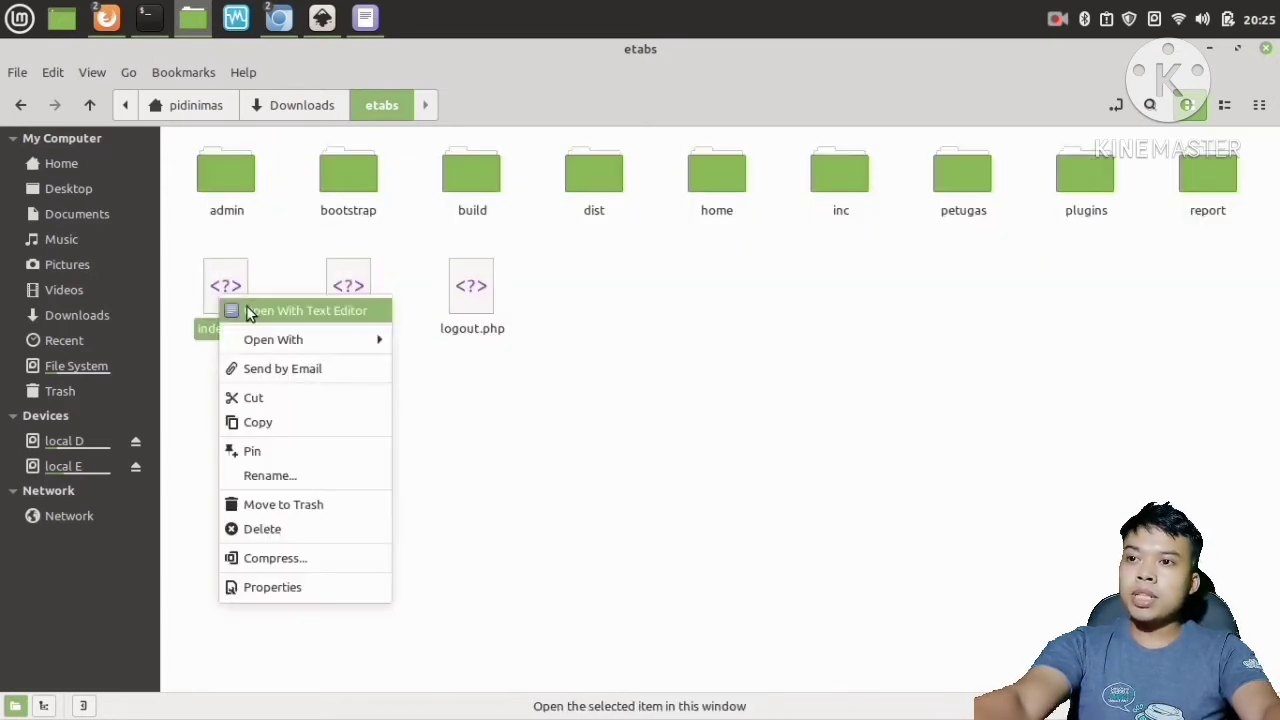
{"action": "mouse_move", "coordinate": [357, 343]}
{"action": "left_click", "coordinate": [450, 366]}
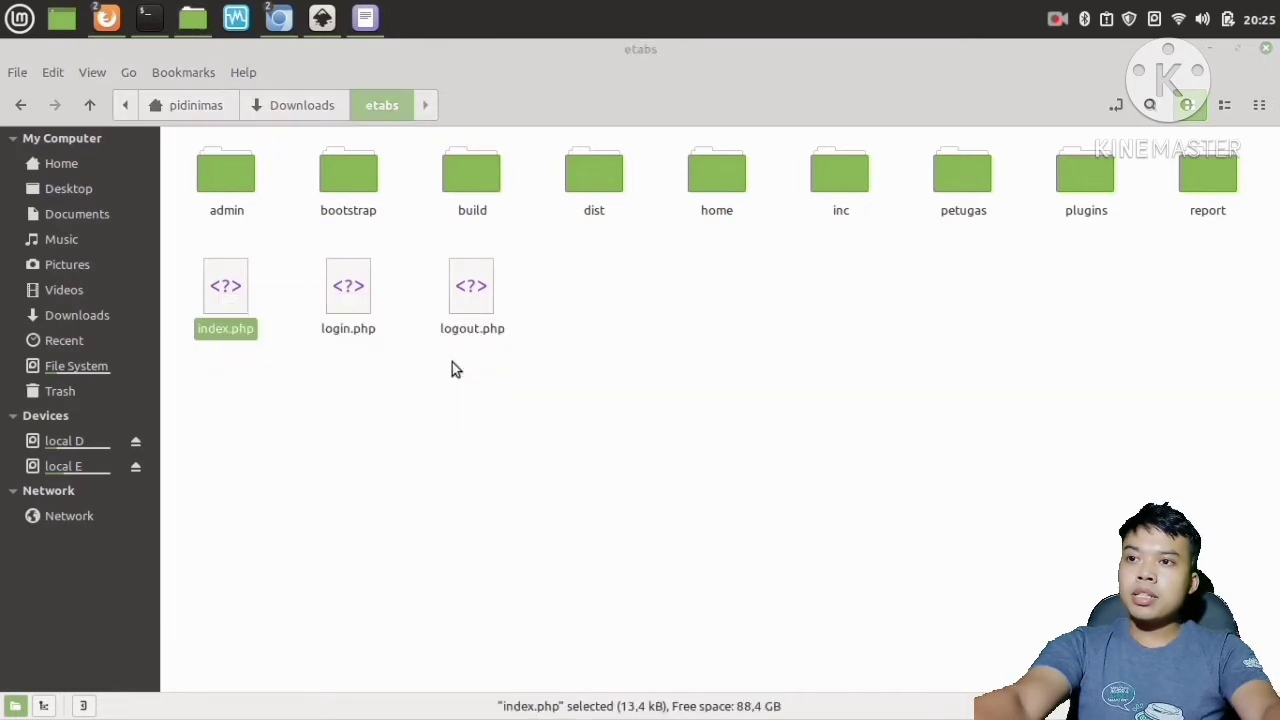
{"action": "scroll", "coordinate": [957, 410], "scroll_direction": "down", "scroll_amount": 5}
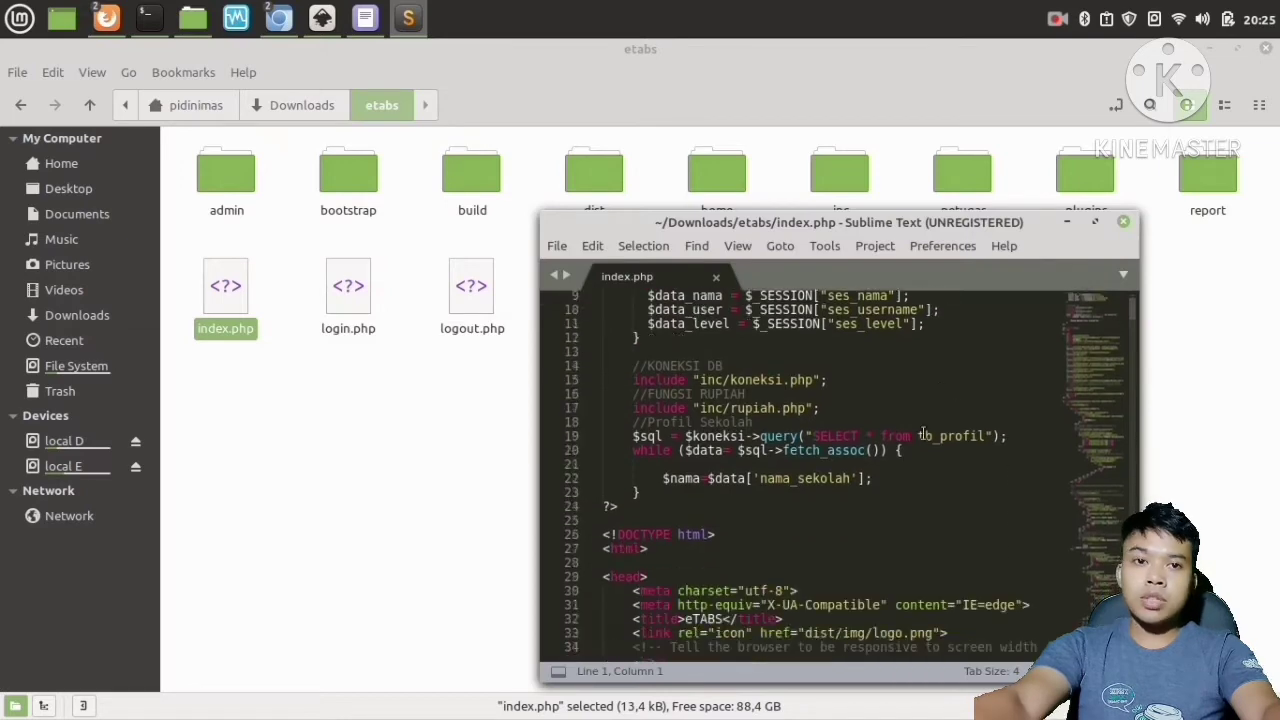
{"action": "scroll", "coordinate": [893, 464], "scroll_direction": "up", "scroll_amount": 5}
{"action": "scroll", "coordinate": [870, 510], "scroll_direction": "down", "scroll_amount": 13}
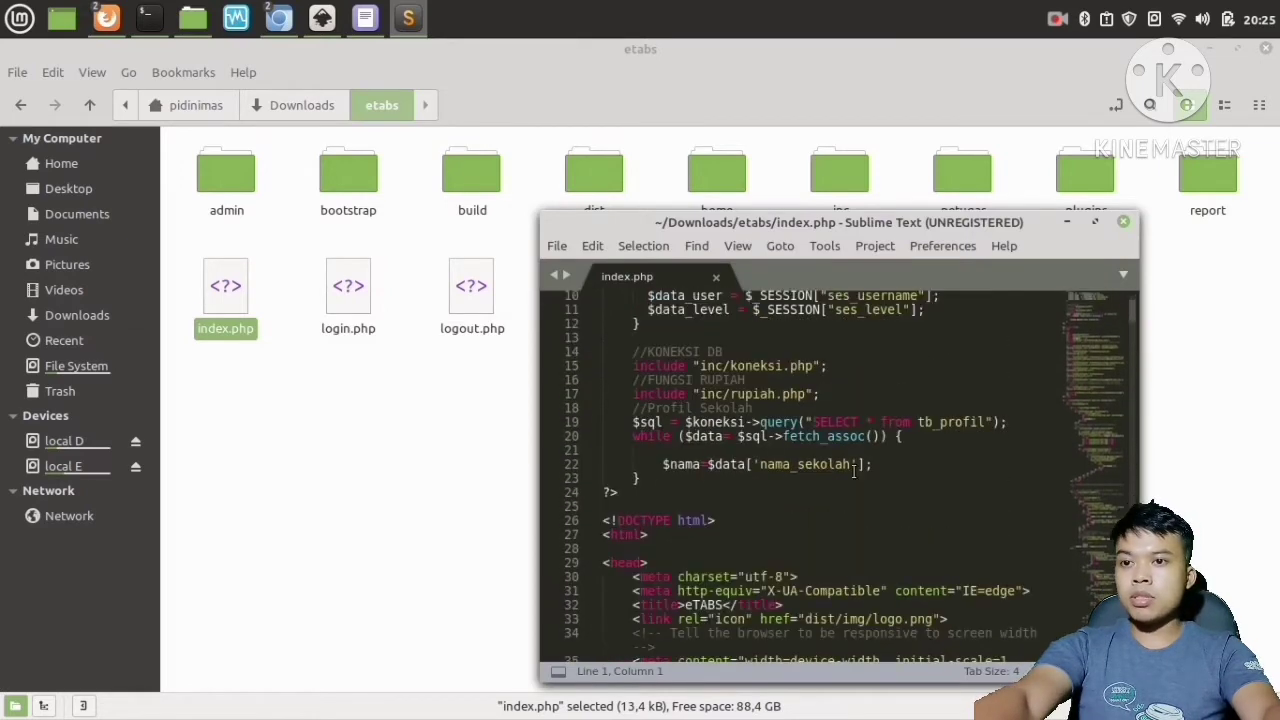
{"action": "scroll", "coordinate": [852, 466], "scroll_direction": "down", "scroll_amount": 17}
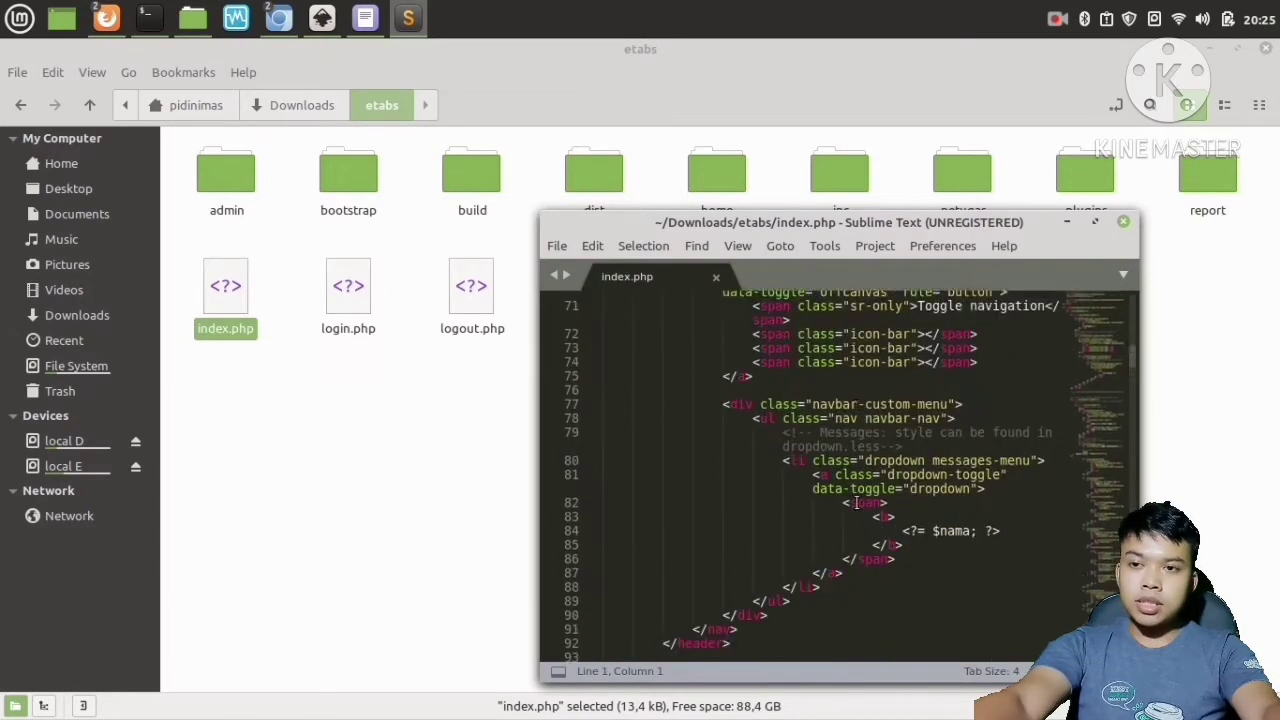
{"action": "scroll", "coordinate": [855, 503], "scroll_direction": "up", "scroll_amount": 7}
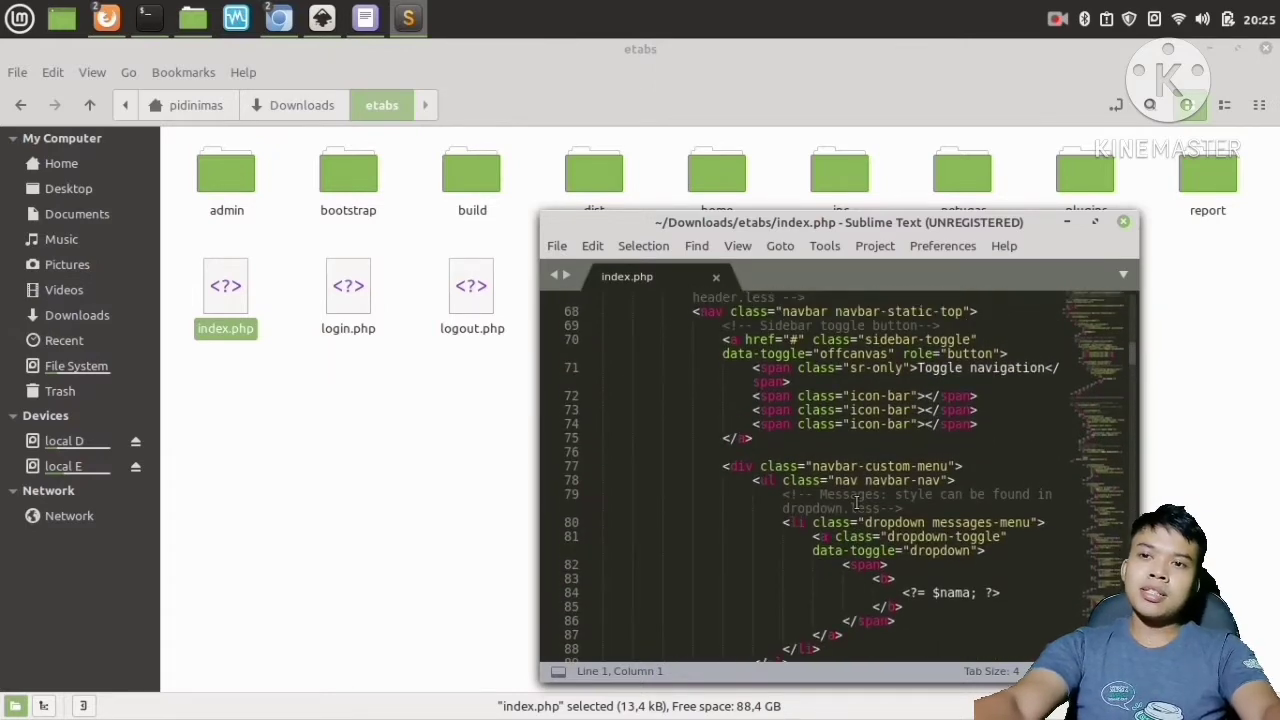
{"action": "scroll", "coordinate": [857, 500], "scroll_direction": "up", "scroll_amount": 15}
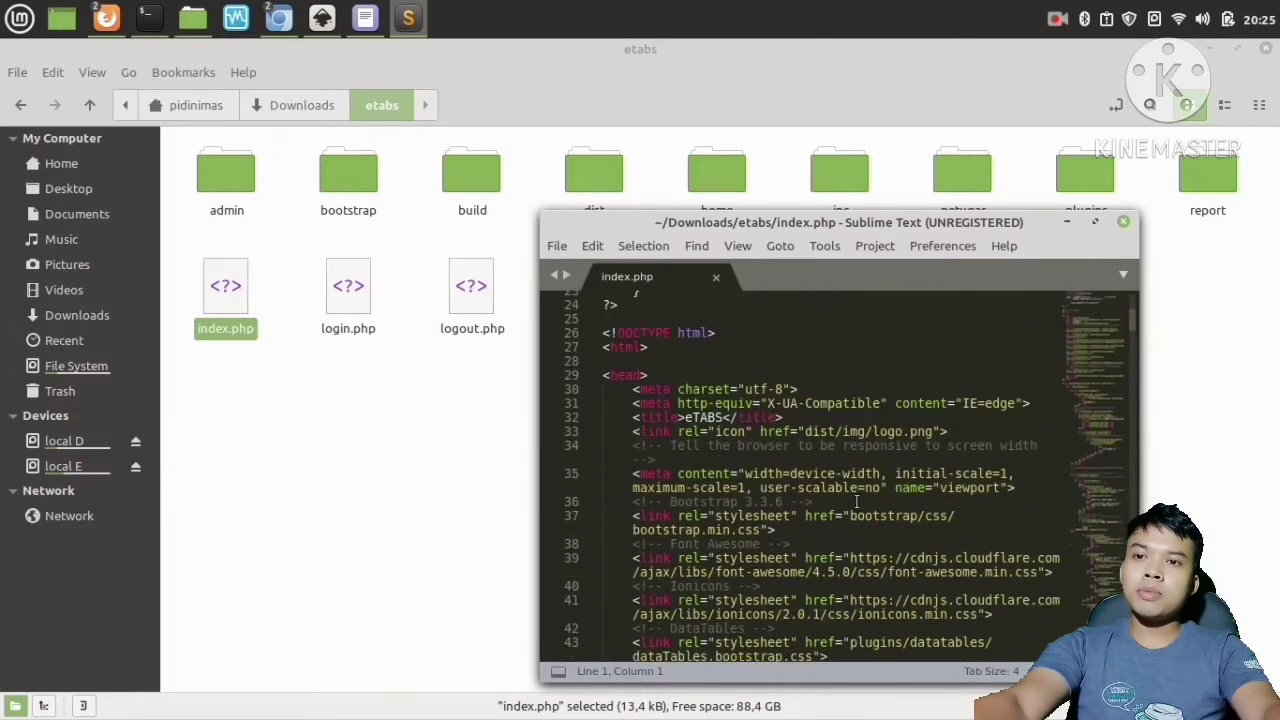
{"action": "scroll", "coordinate": [857, 501], "scroll_direction": "up", "scroll_amount": 7}
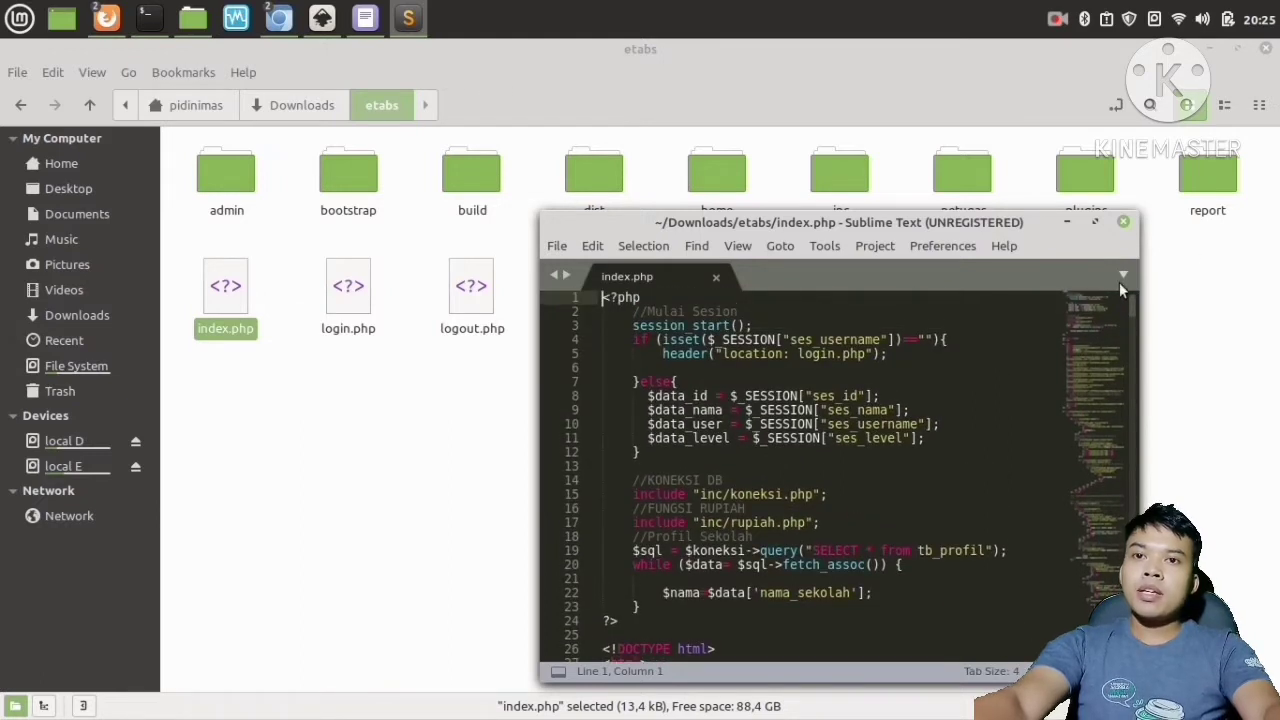
{"action": "left_click", "coordinate": [1123, 223]}
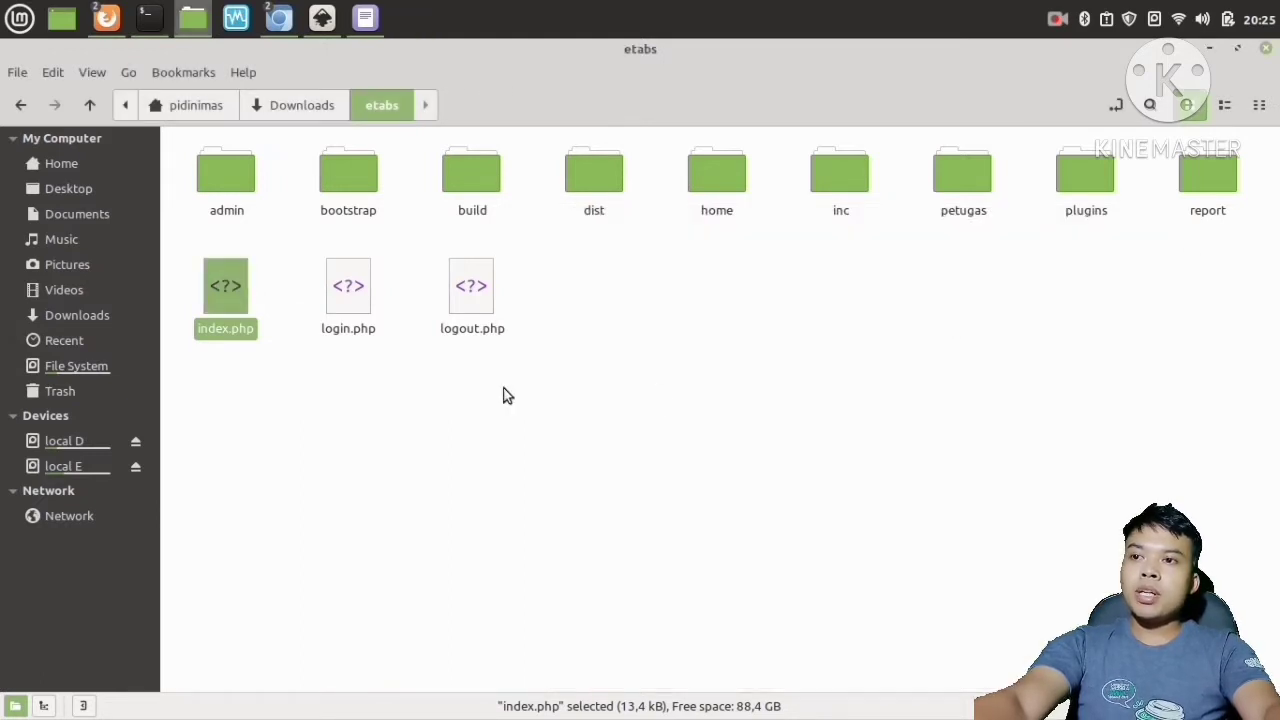
Open edit_siswa.php inside admin/siswa in the text editor to inspect it, then close the editor.
{"action": "left_click", "coordinate": [500, 389]}
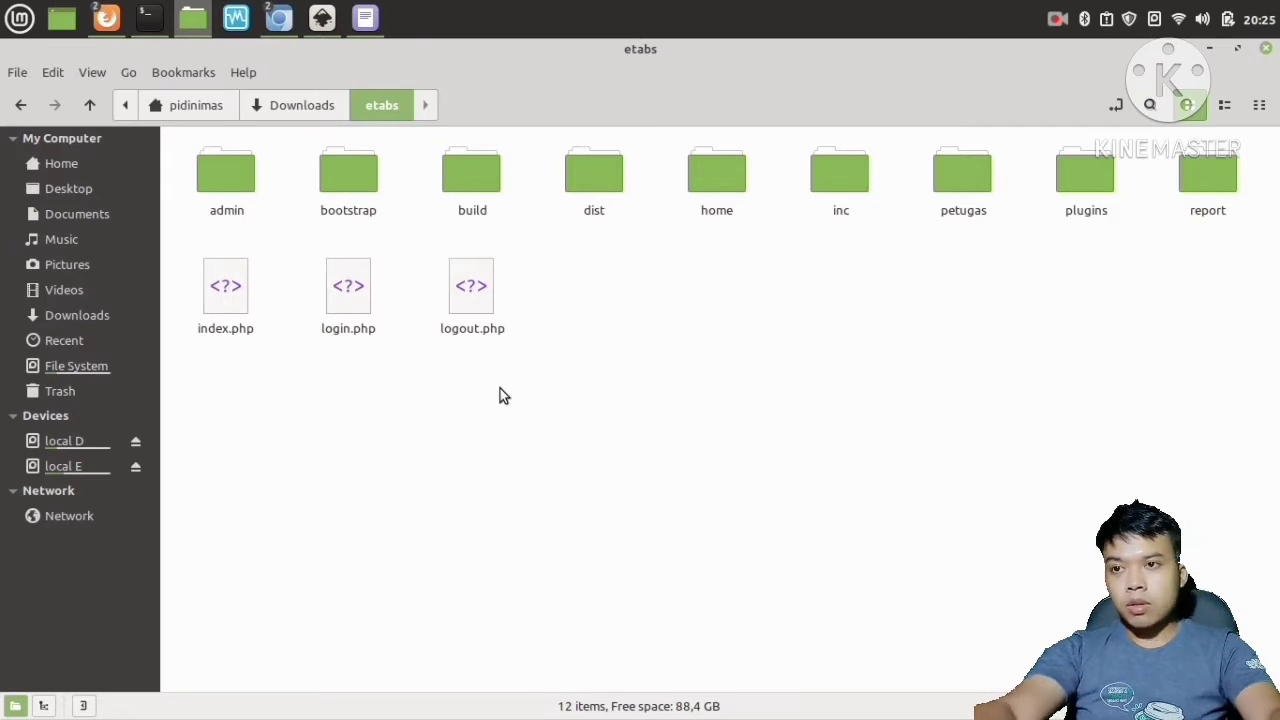
{"action": "double_click", "coordinate": [237, 189]}
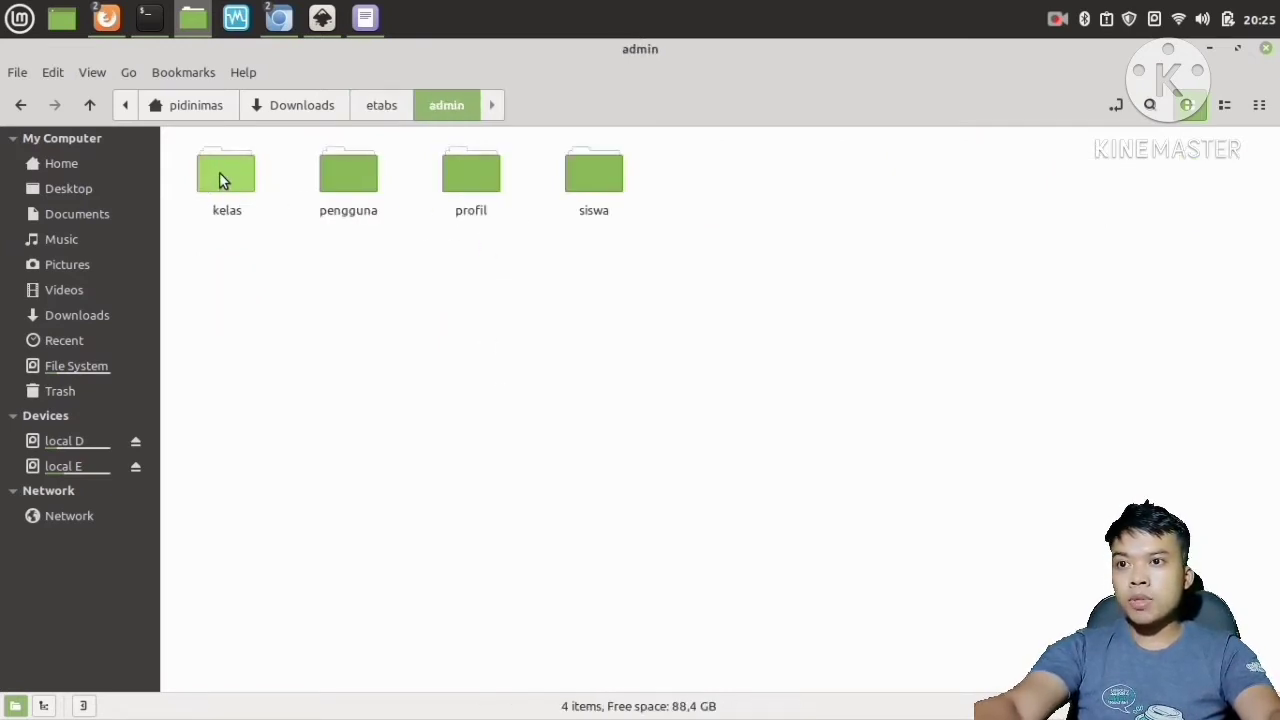
{"action": "double_click", "coordinate": [594, 180]}
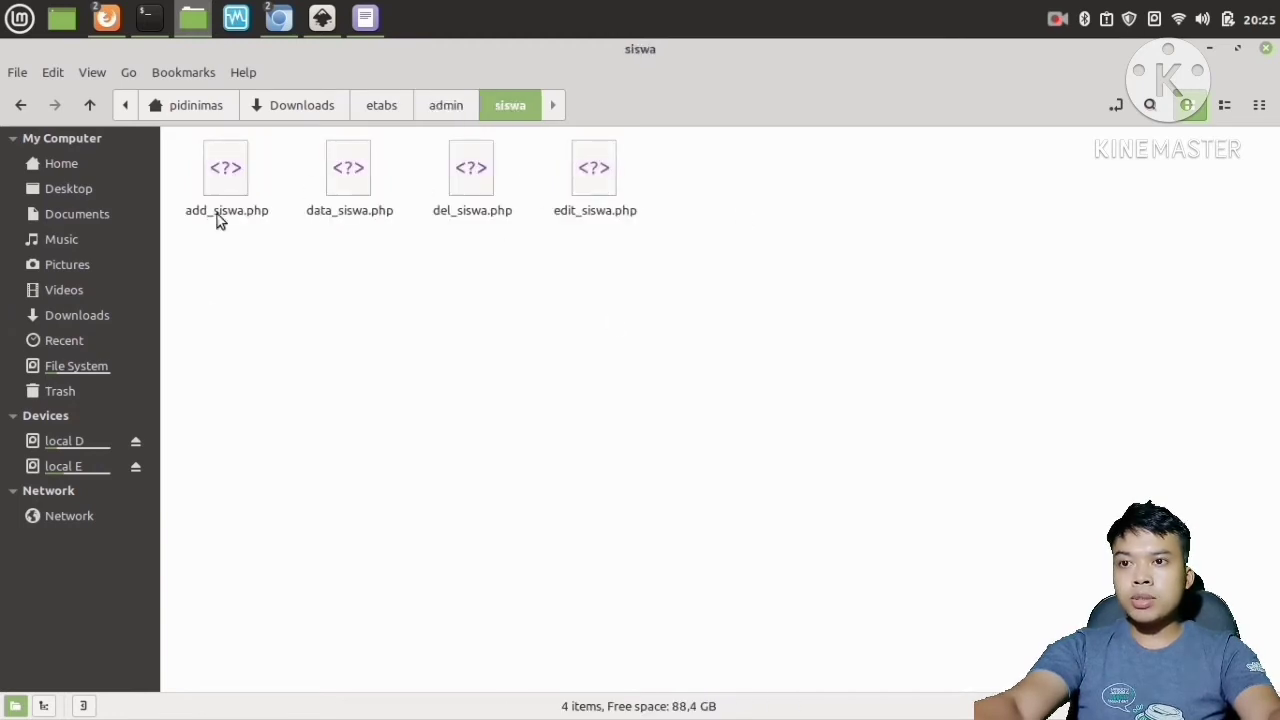
{"action": "left_click", "coordinate": [600, 183]}
{"action": "right_click", "coordinate": [599, 181]}
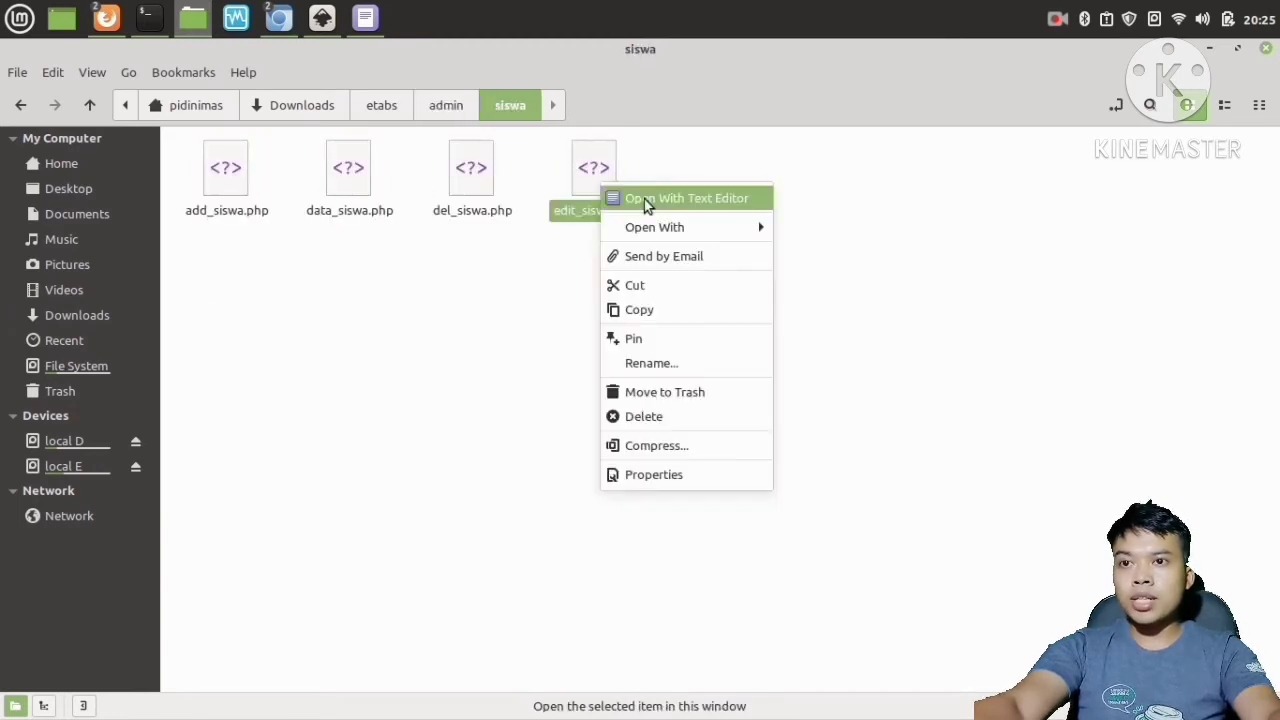
{"action": "mouse_move", "coordinate": [664, 227]}
{"action": "left_click", "coordinate": [805, 251]}
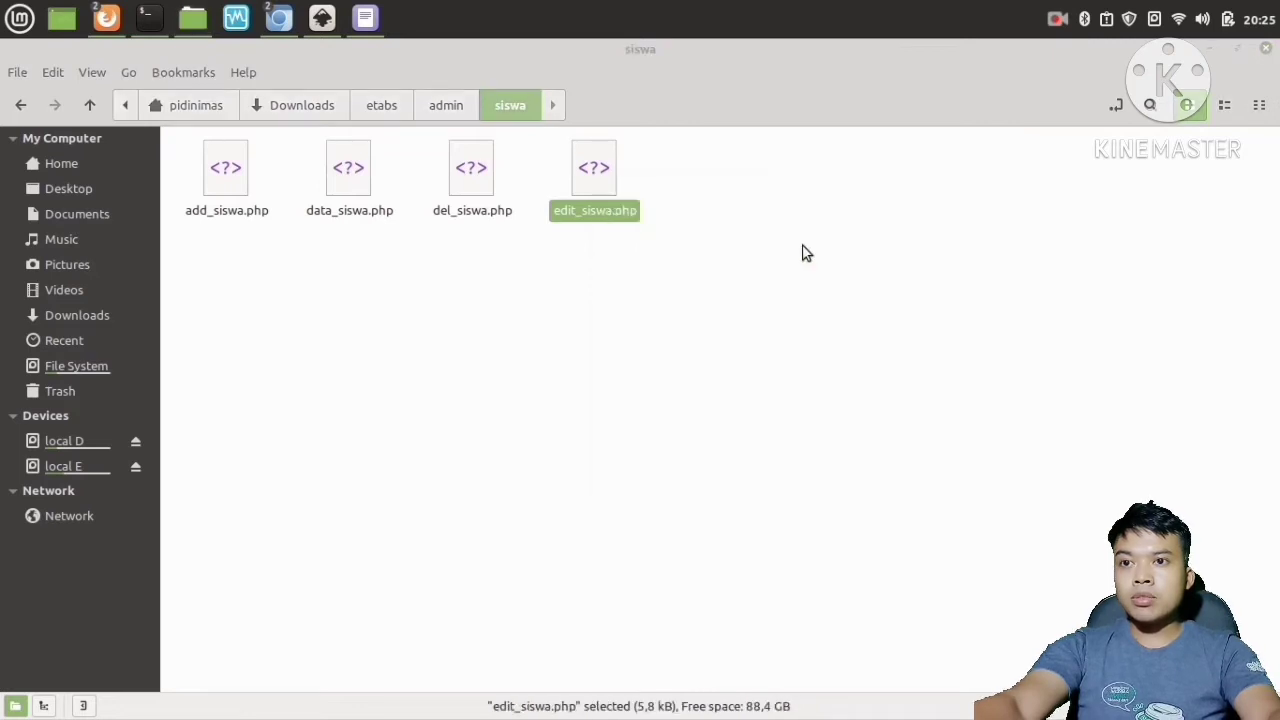
{"action": "scroll", "coordinate": [862, 410], "scroll_direction": "down", "scroll_amount": 7}
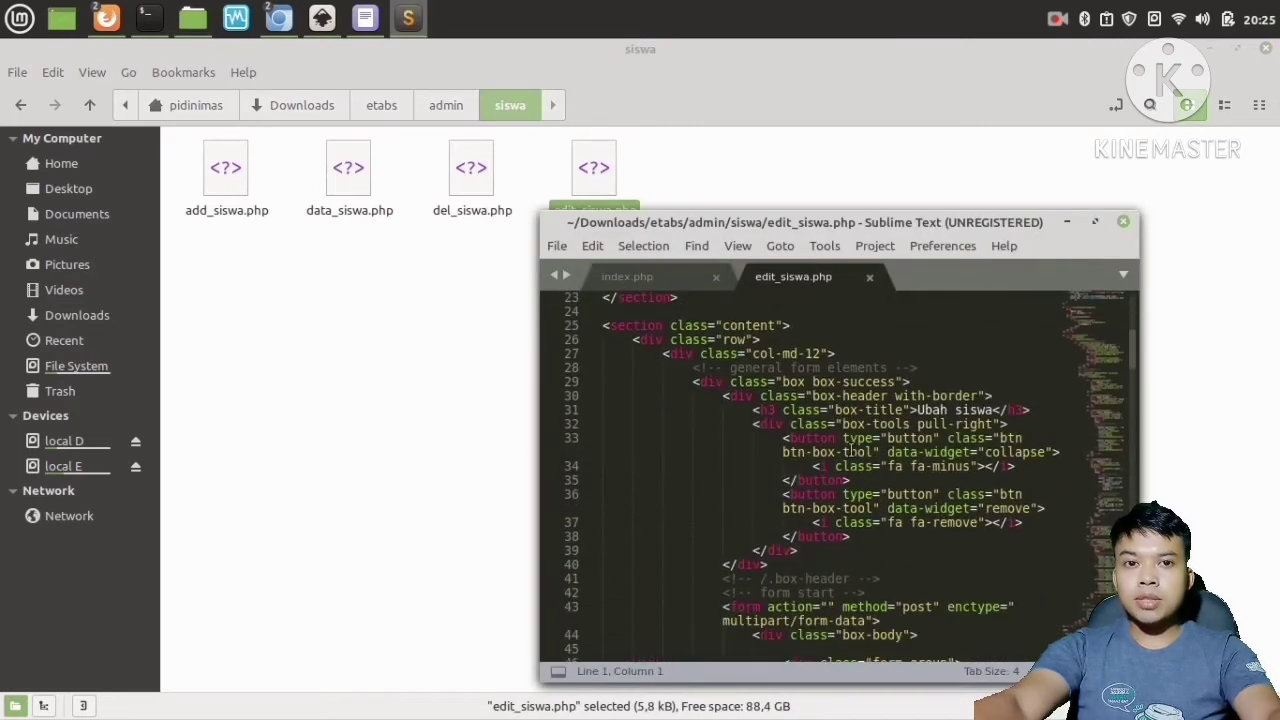
{"action": "left_click", "coordinate": [1122, 221]}
Navigate back to the Downloads folder and close the file manager window.
{"action": "left_click", "coordinate": [22, 105]}
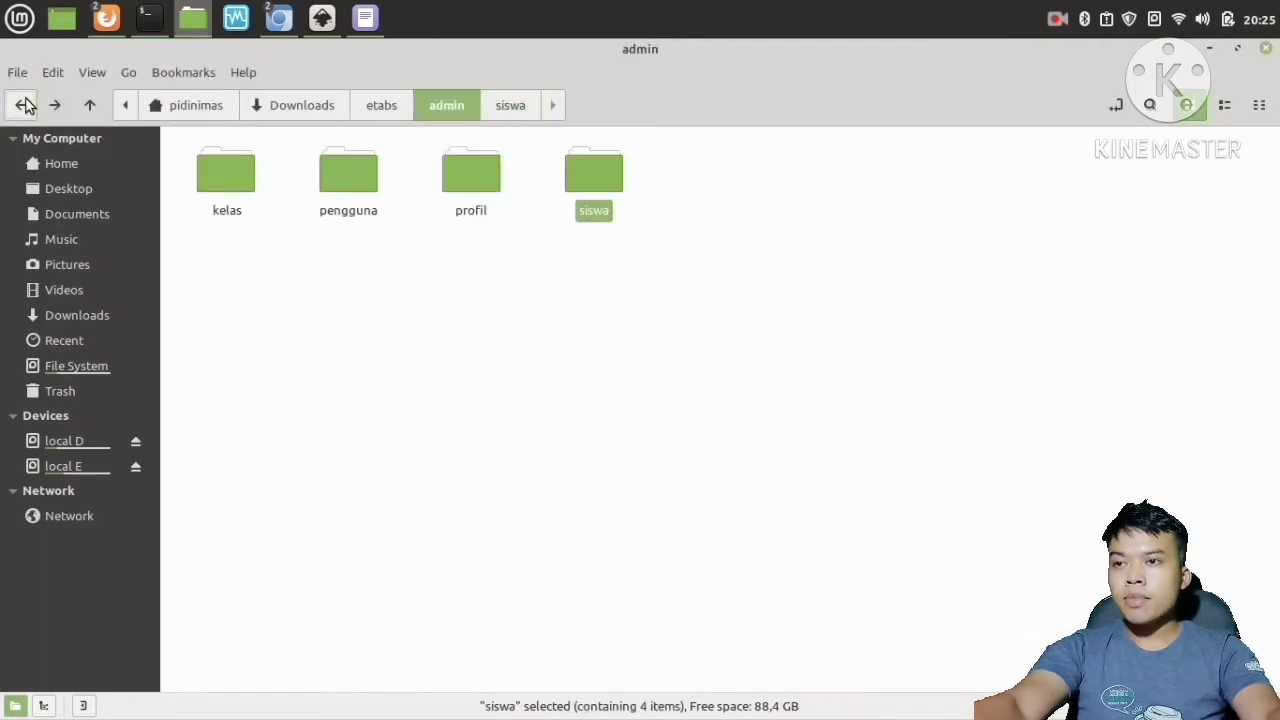
{"action": "left_click", "coordinate": [22, 105]}
{"action": "left_click", "coordinate": [22, 105]}
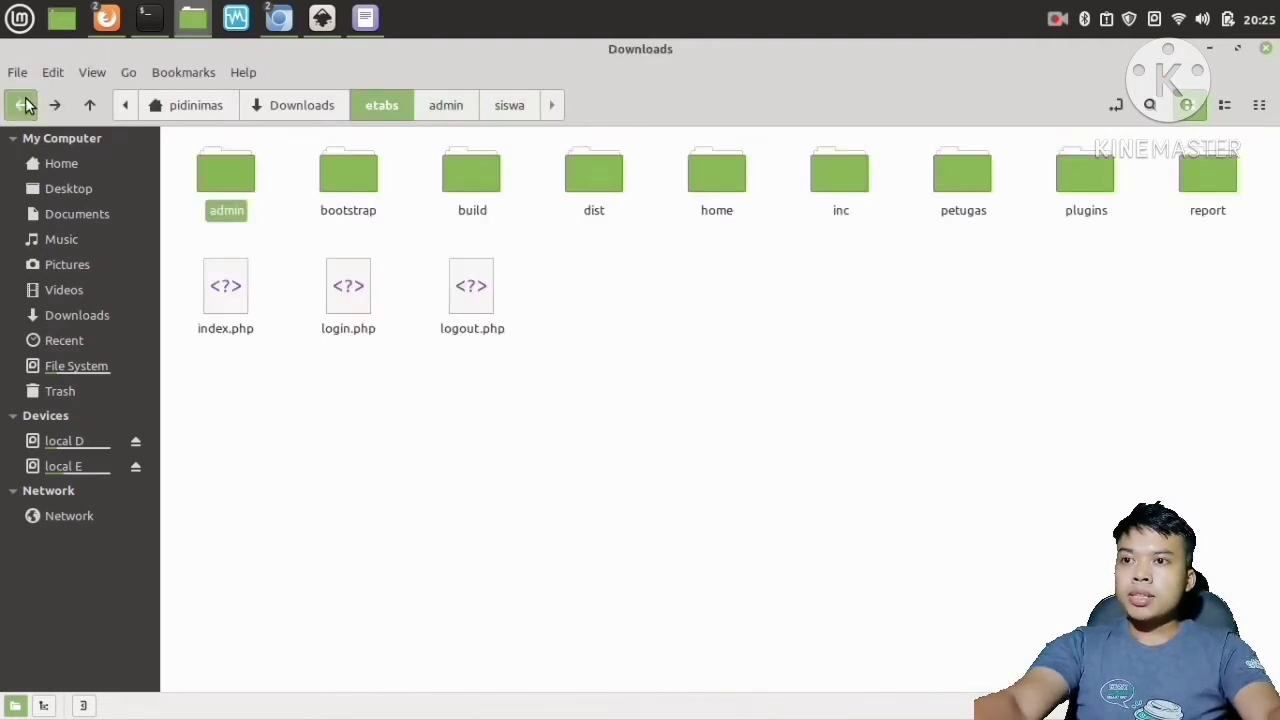
{"action": "left_click", "coordinate": [290, 412]}
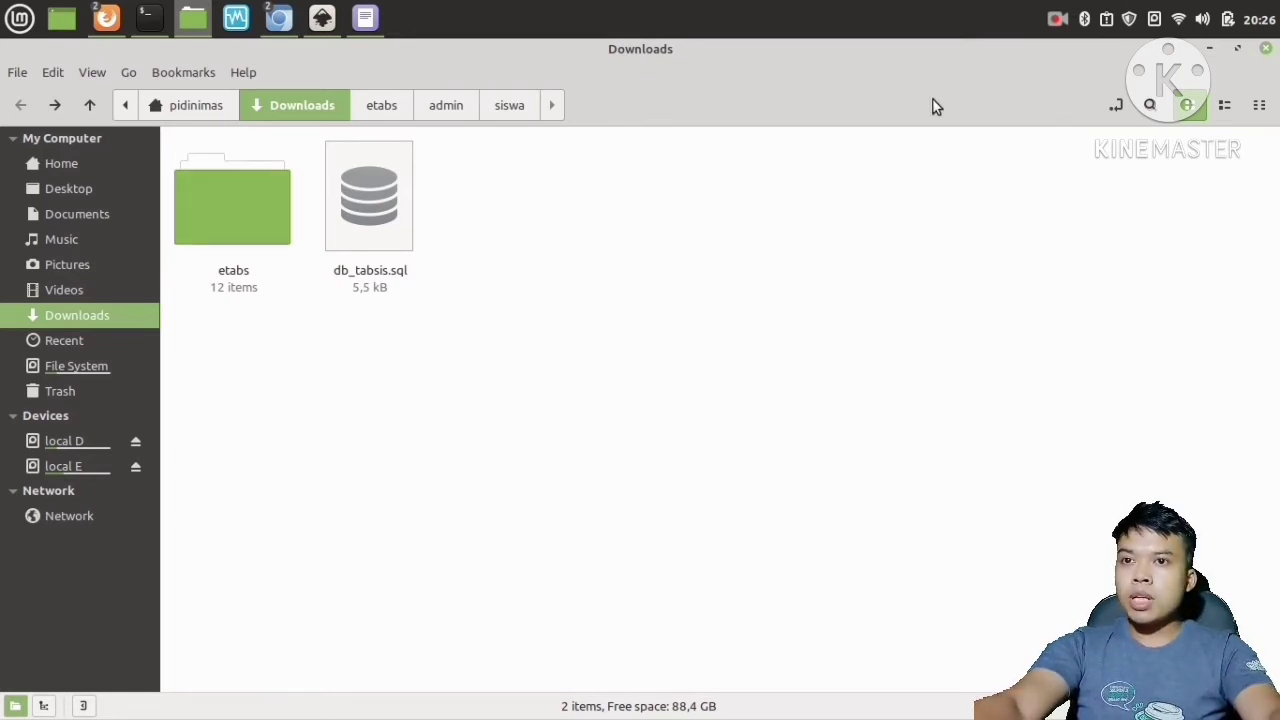
{"action": "left_click", "coordinate": [1209, 48]}
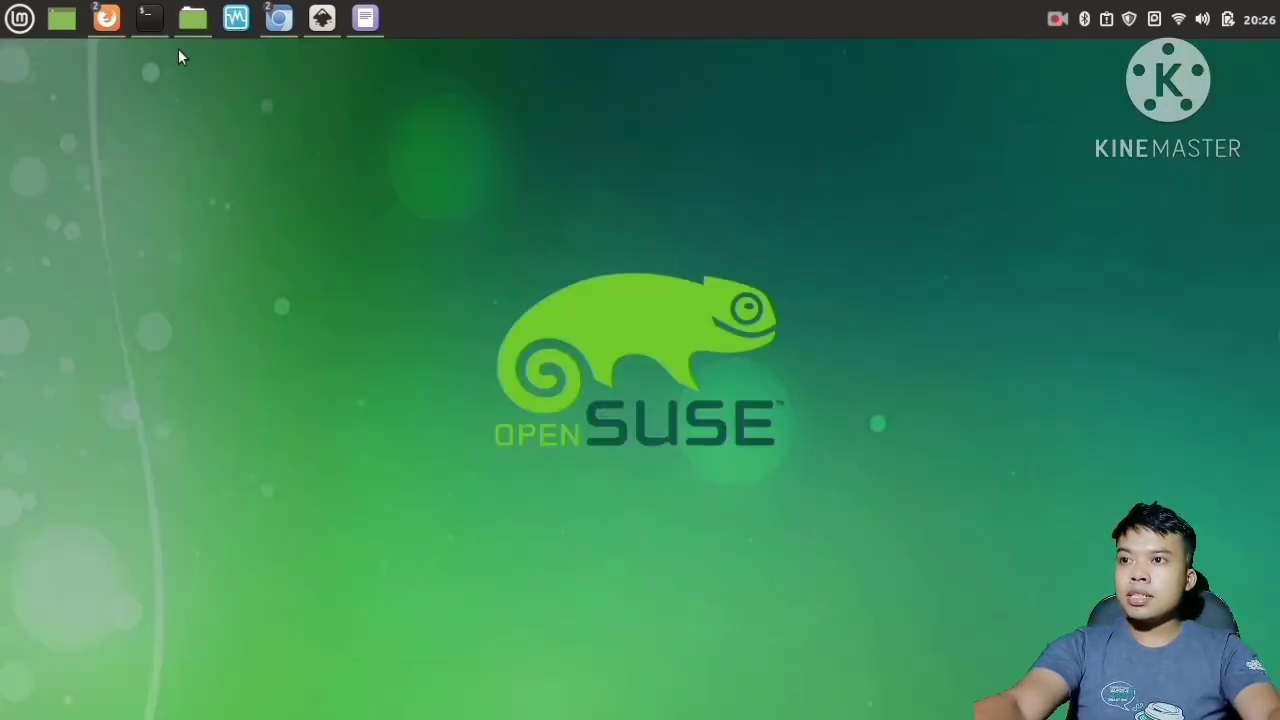
Open a maximized terminal and start XAMPP with sudo /opt/lampp/lampp start, entering the sudo password.
{"action": "mouse_move", "coordinate": [194, 28]}
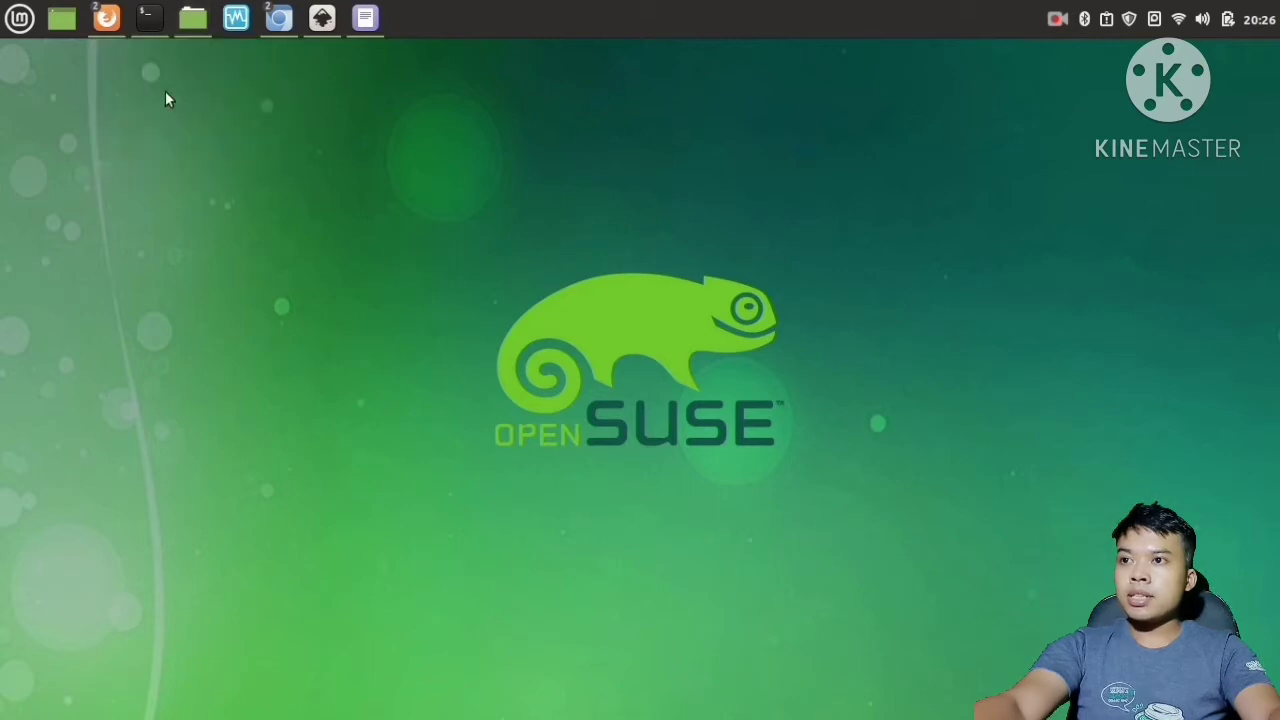
{"action": "left_click", "coordinate": [148, 22]}
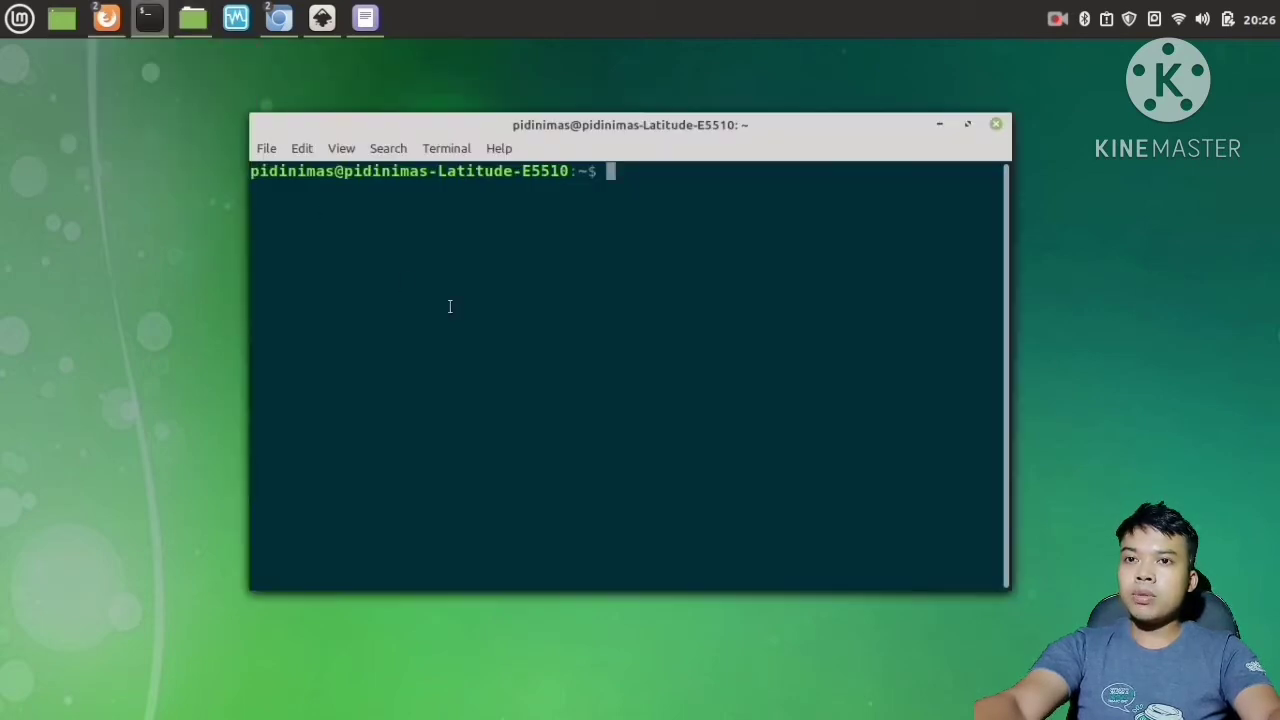
{"action": "left_click", "coordinate": [967, 124]}
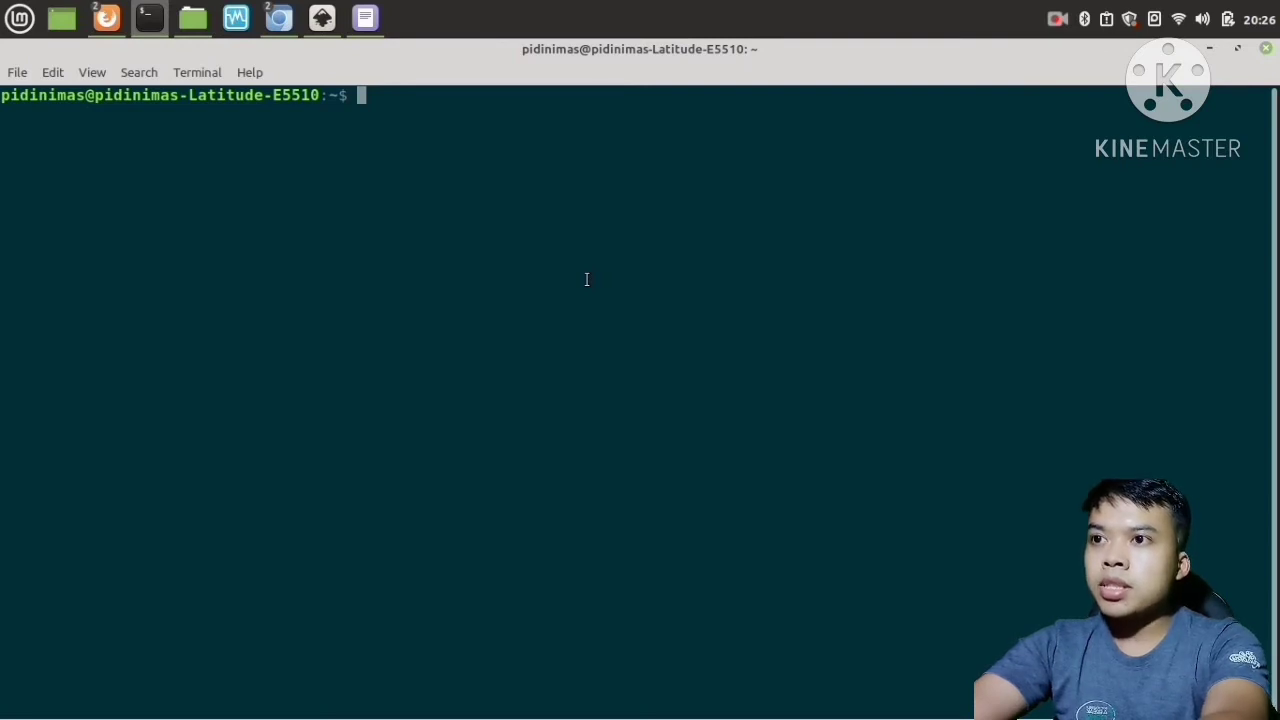
{"action": "type", "text": "sudo "}
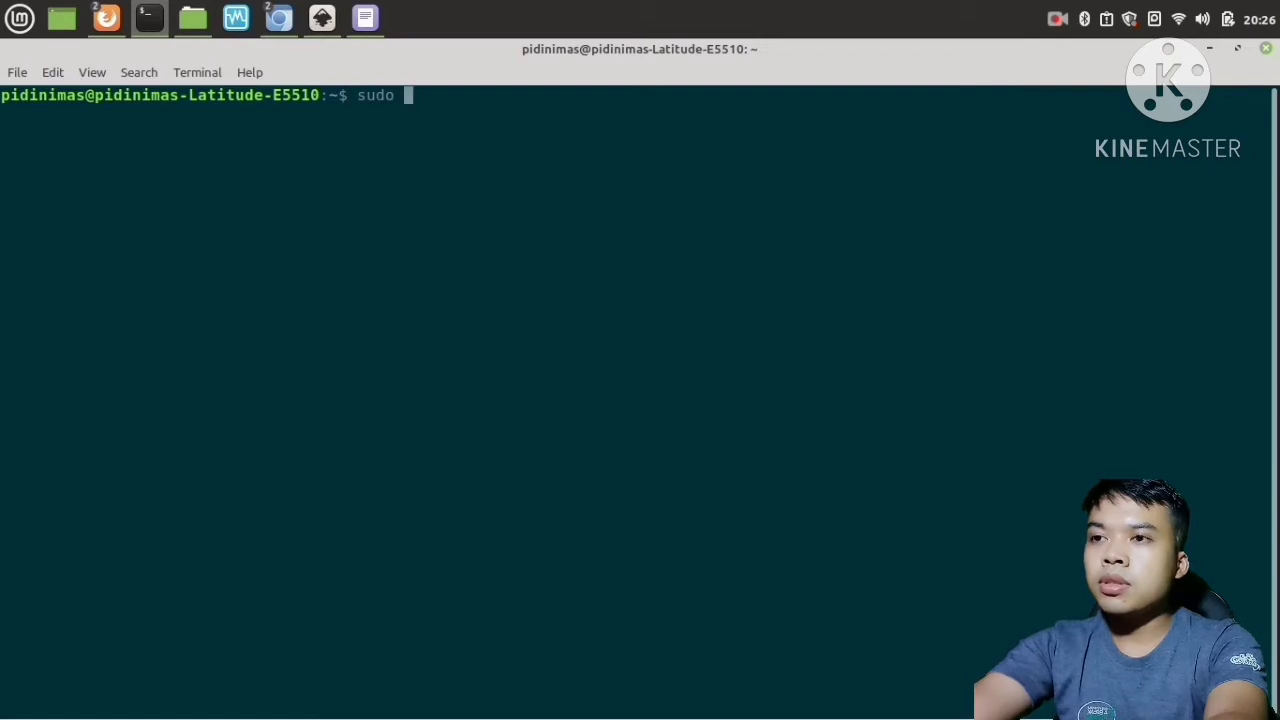
{"action": "type", "text": "a"}
{"action": "key", "text": "BackSpace"}
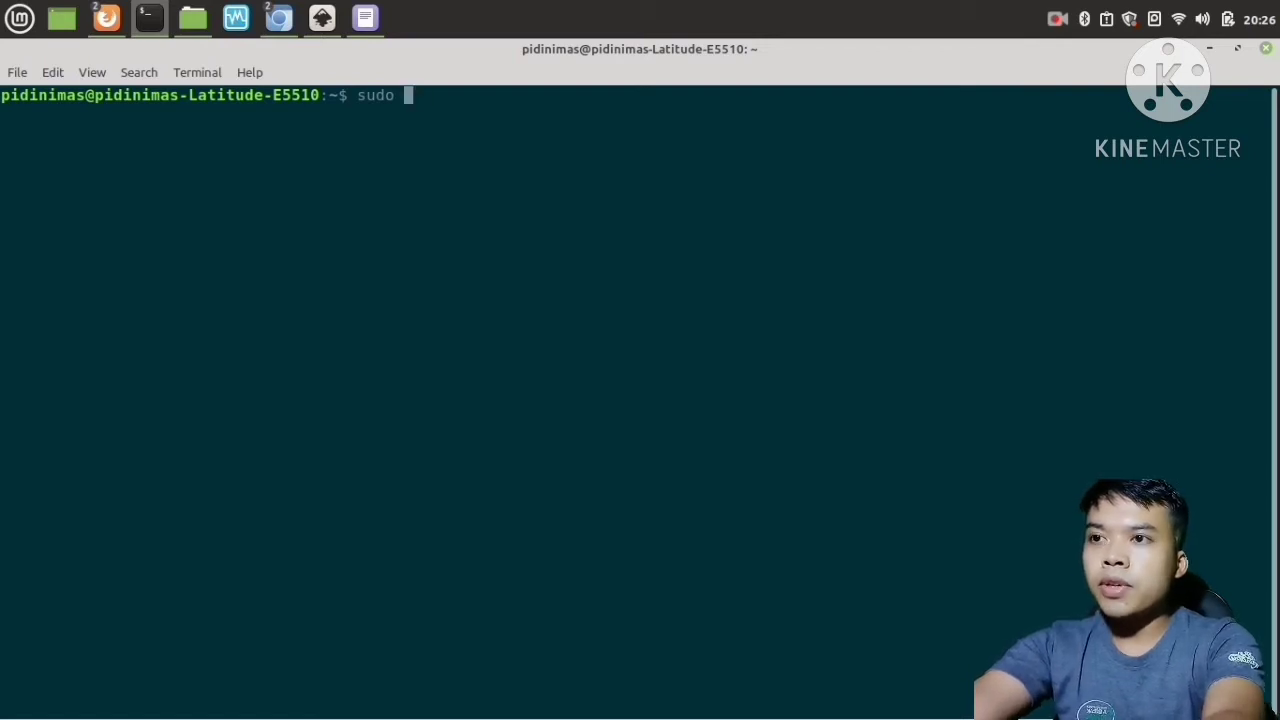
{"action": "type", "text": "op"}
{"action": "key", "text": "BackSpace"}
{"action": "key", "text": "BackSpace"}
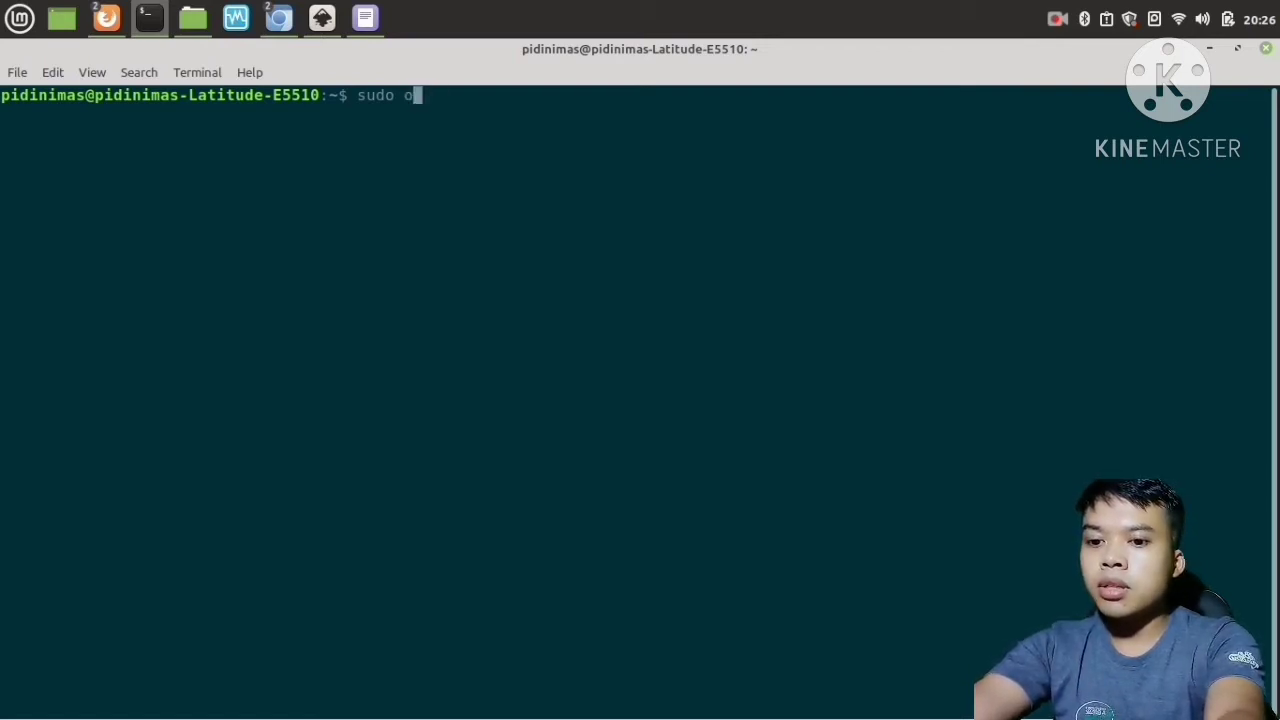
{"action": "type", "text": "/opt"}
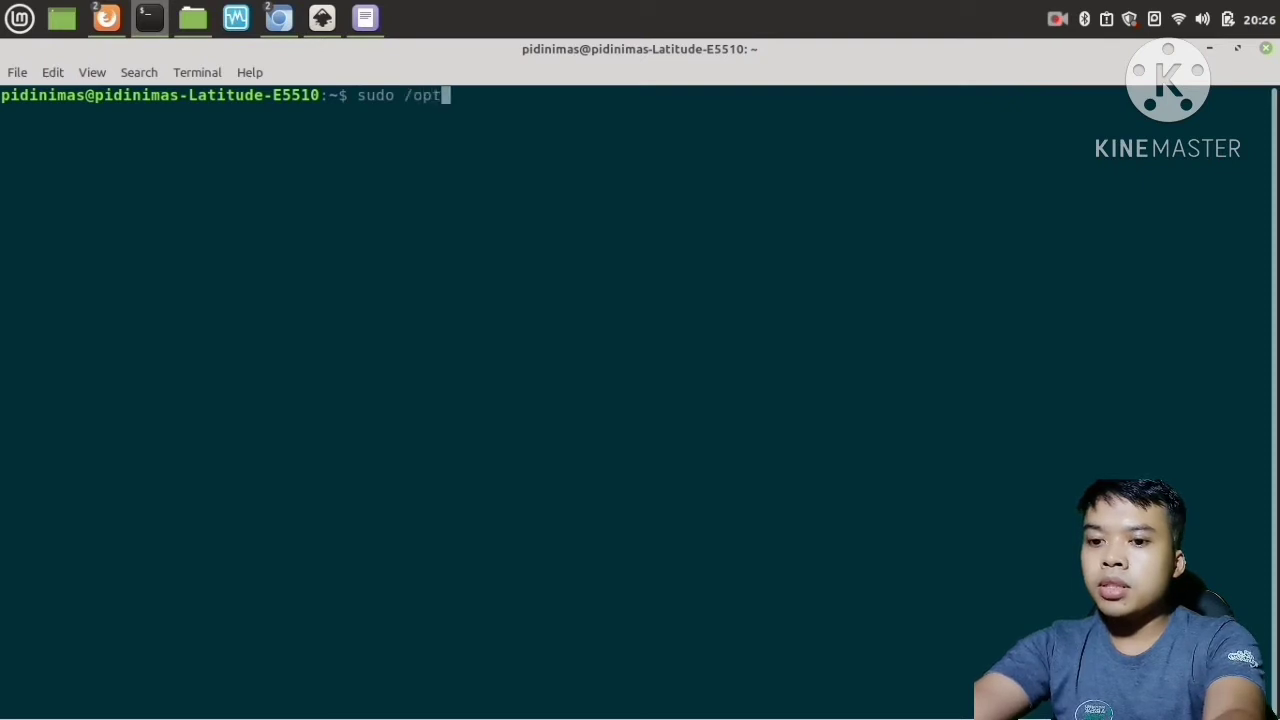
{"action": "type", "text": "/lamp"}
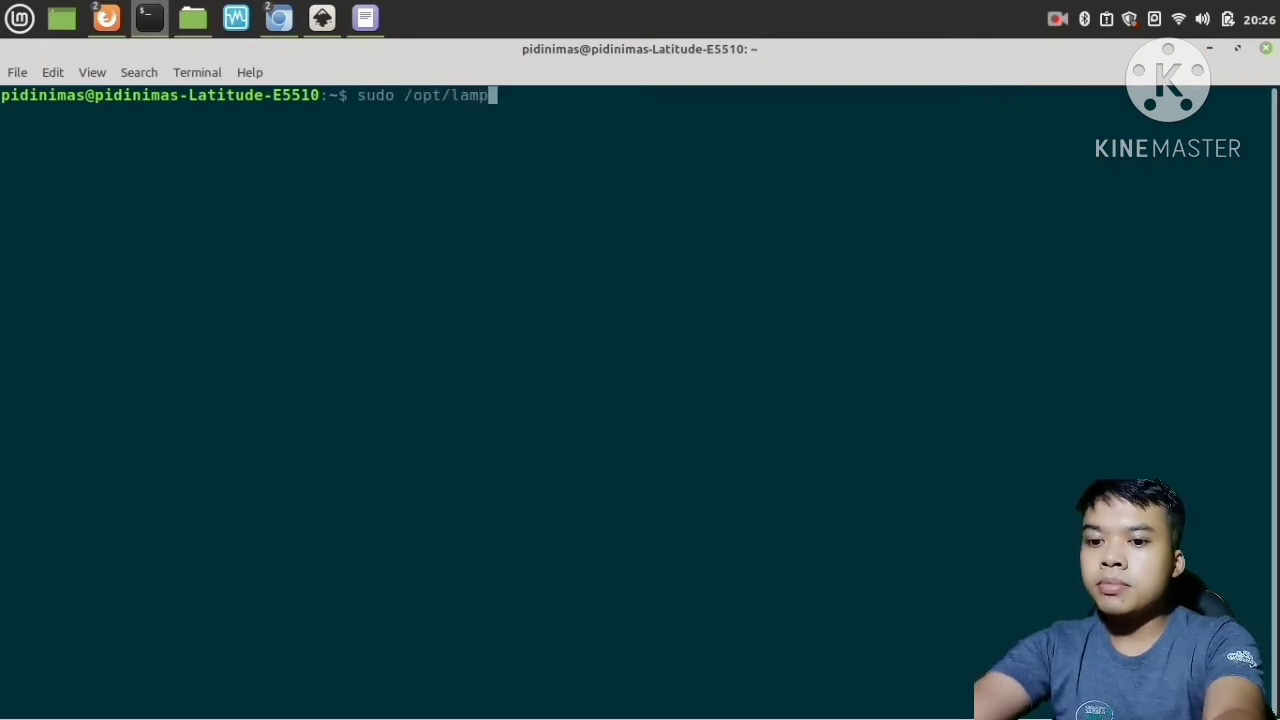
{"action": "type", "text": "p/lamp"}
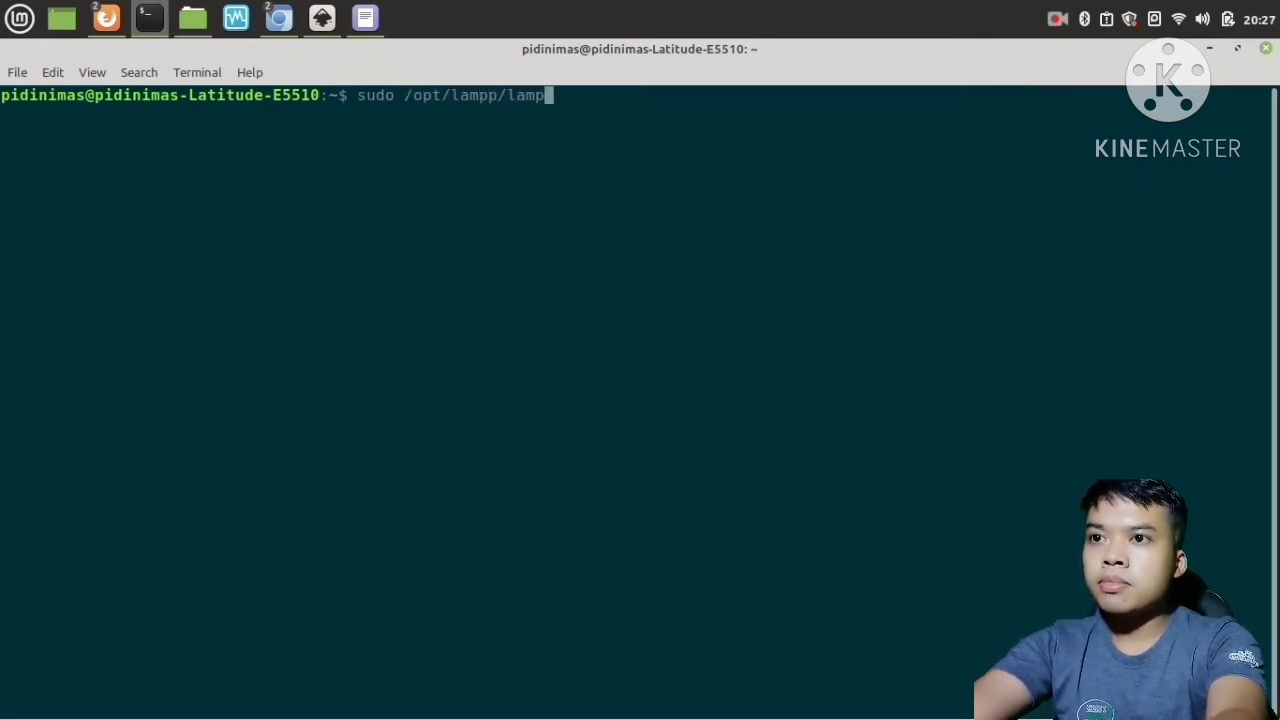
{"action": "type", "text": "p start"}
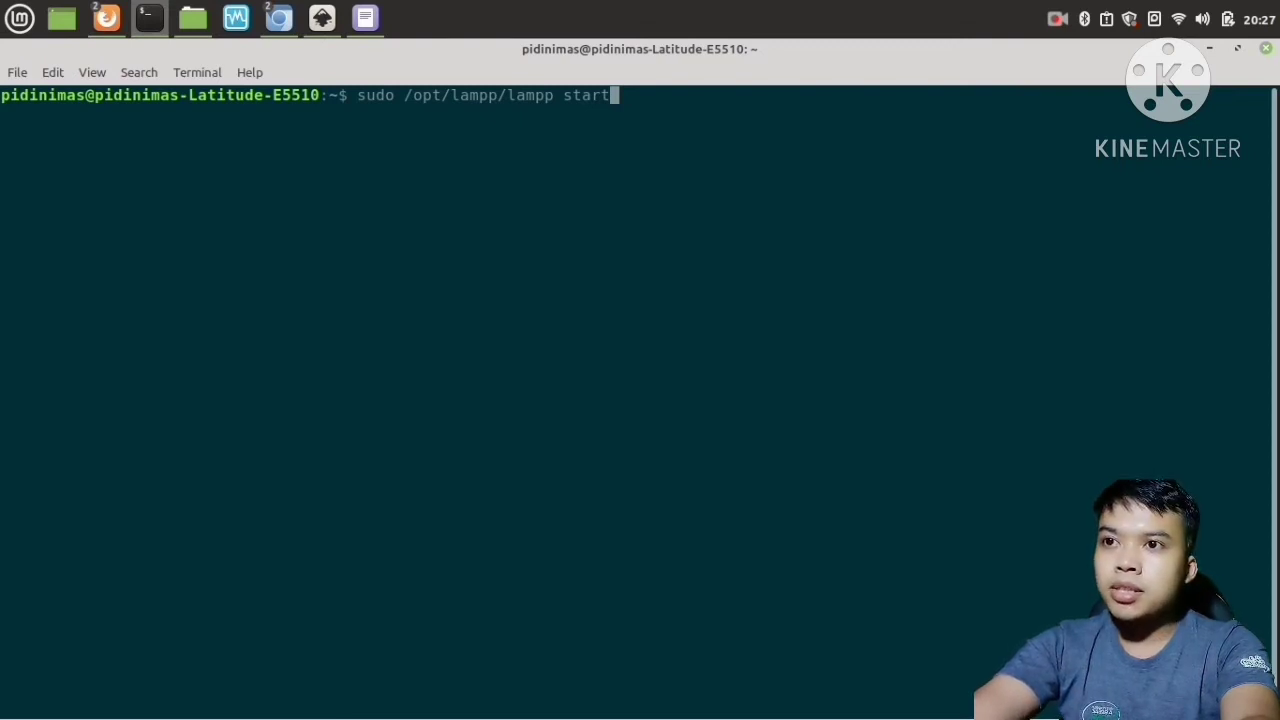
{"action": "key", "text": "Return"}
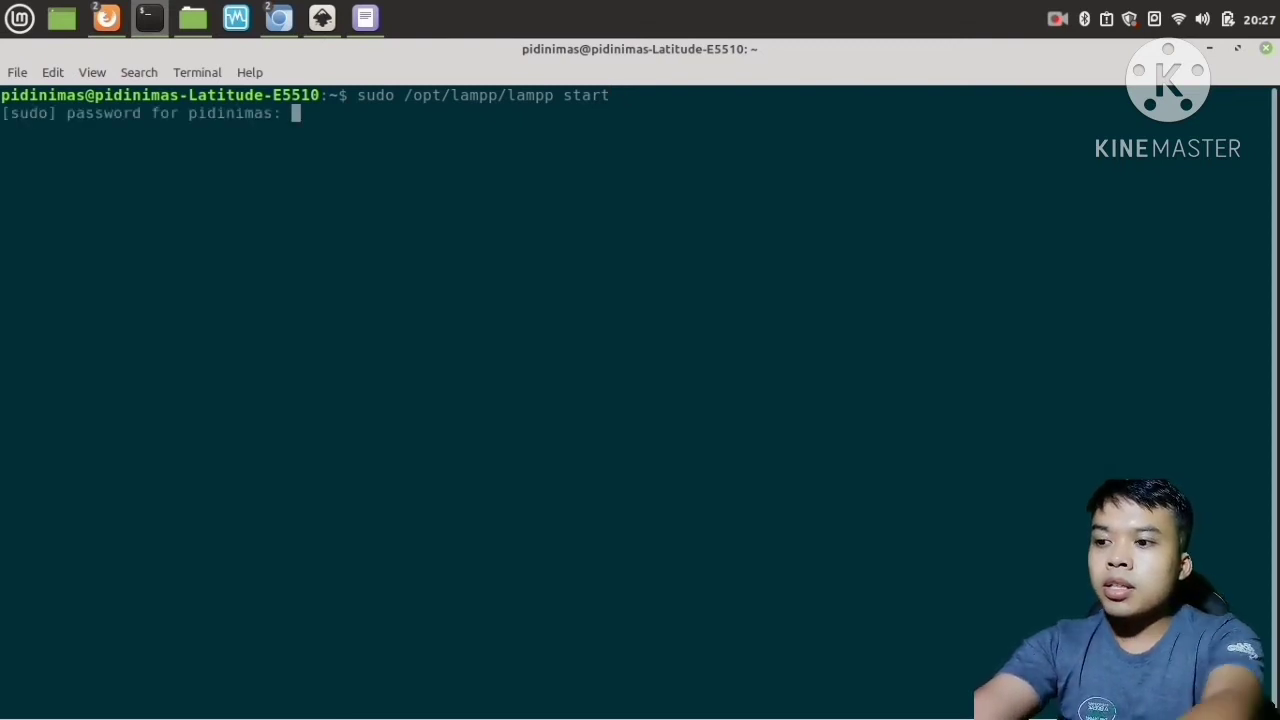
{"action": "type", "text": "******"}
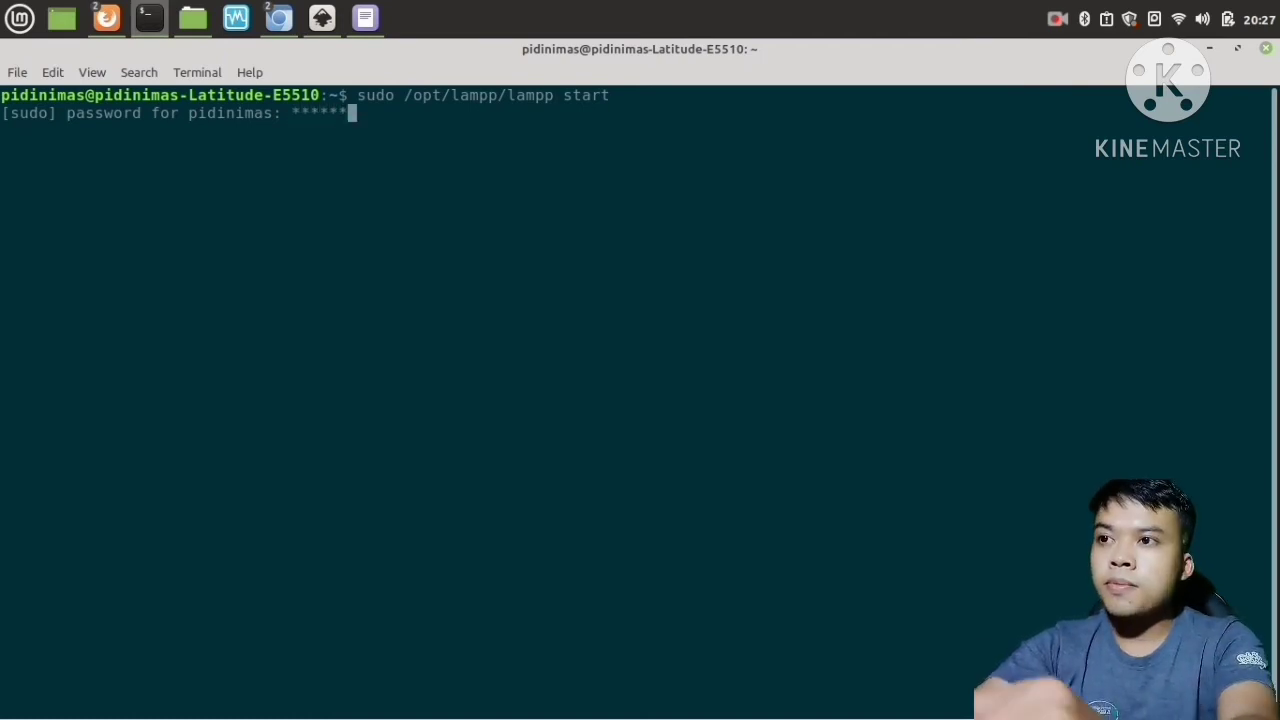
{"action": "key", "text": "Return"}
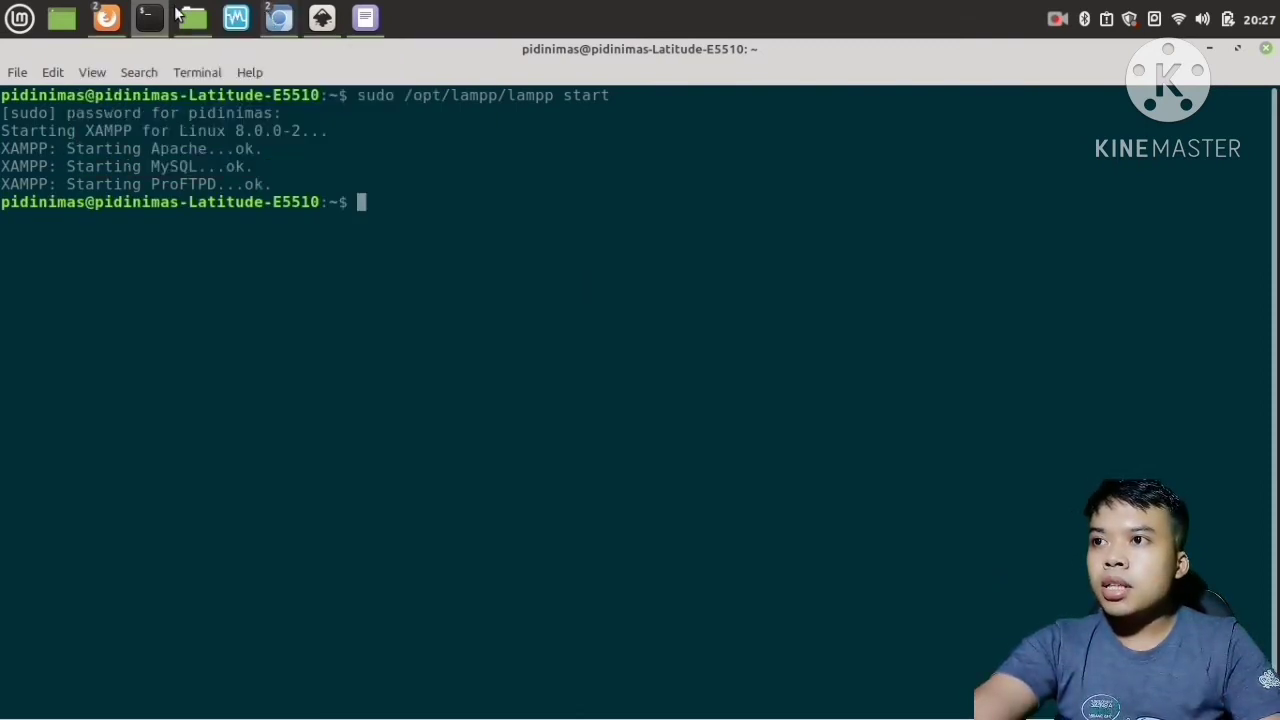
Switch to the Firefox window showing the localhost phpMyAdmin page.
{"action": "mouse_move", "coordinate": [110, 20]}
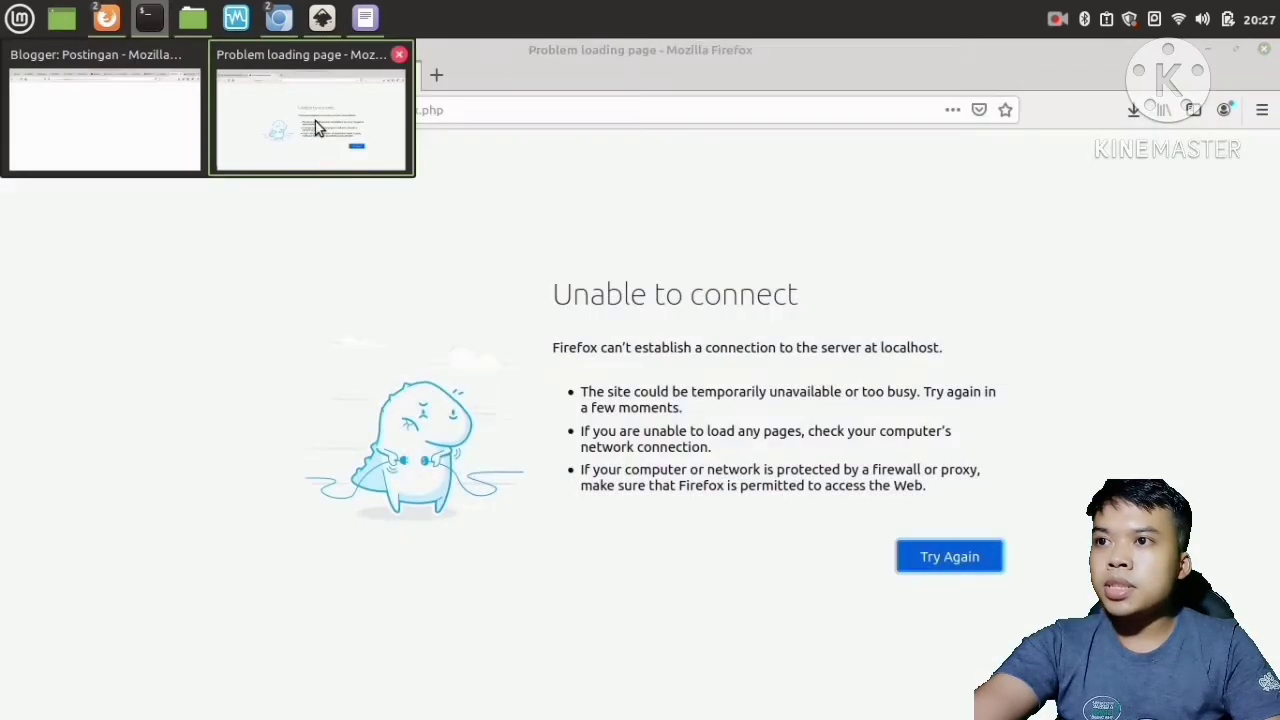
{"action": "left_click", "coordinate": [315, 121]}
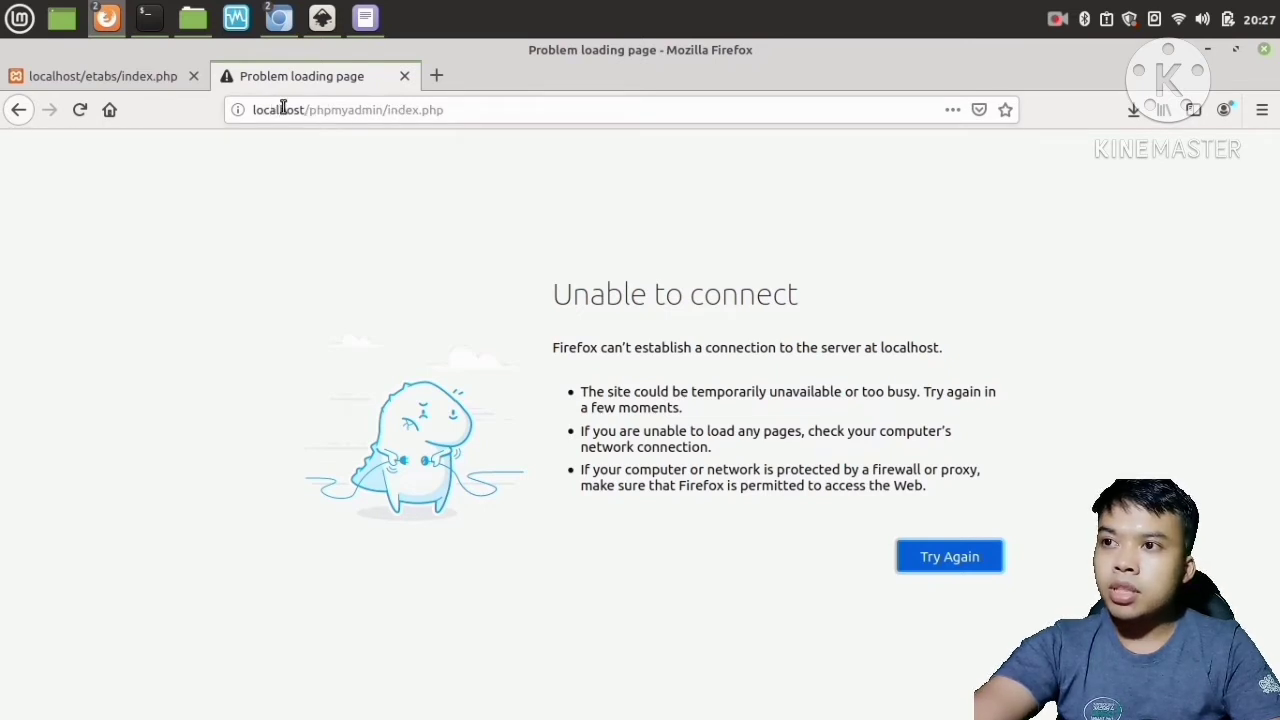
Reload the phpMyAdmin page and the localhost/etabs tab, then close the etabs tab.
{"action": "left_click", "coordinate": [81, 111]}
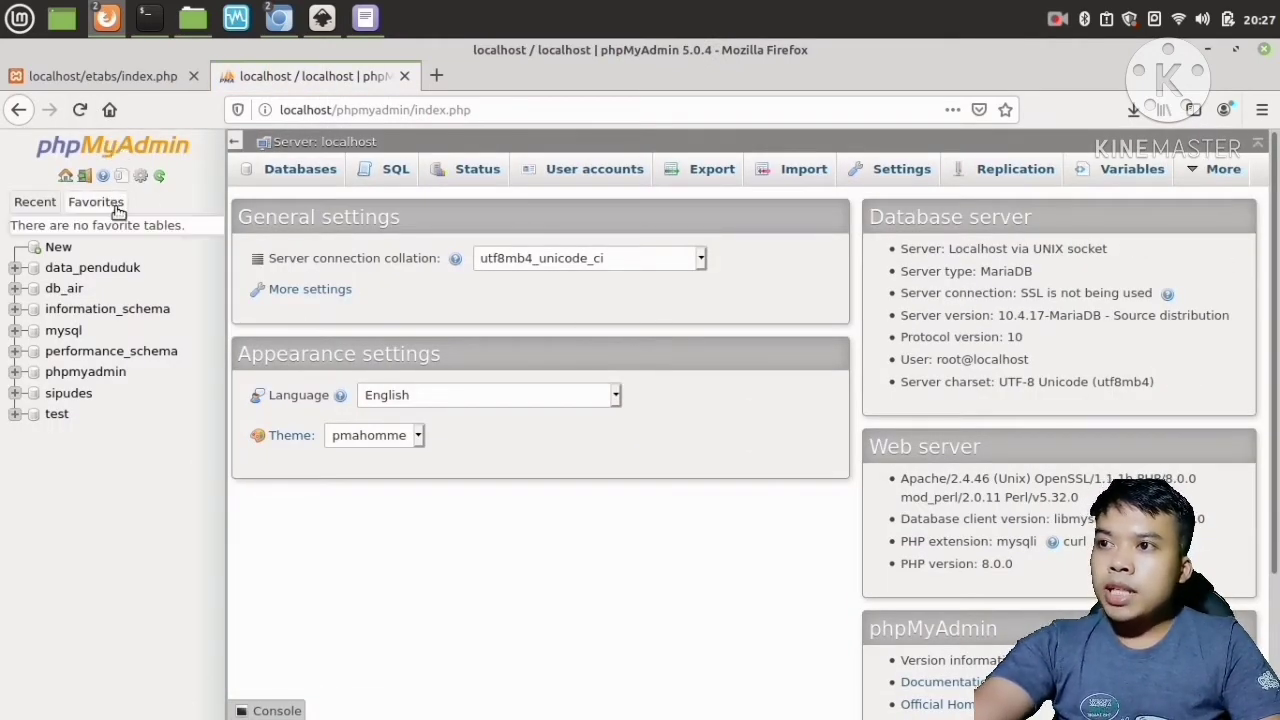
{"action": "left_click", "coordinate": [101, 76]}
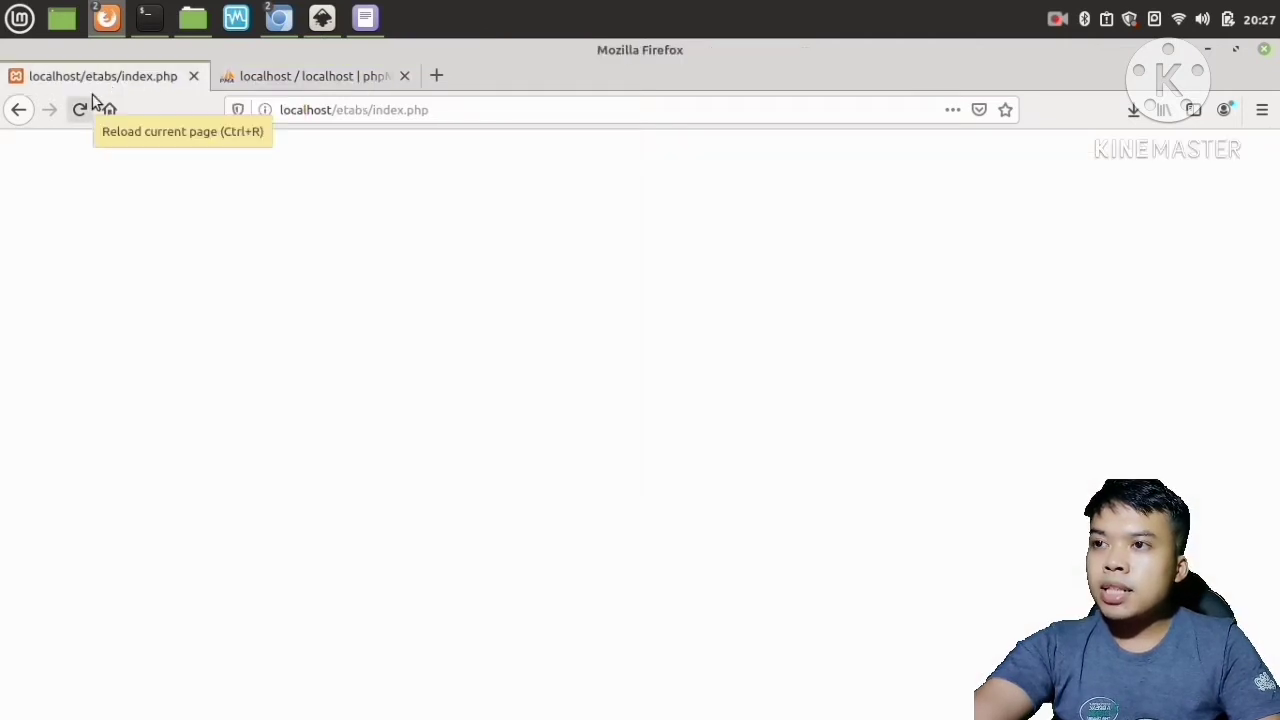
{"action": "left_click", "coordinate": [77, 104]}
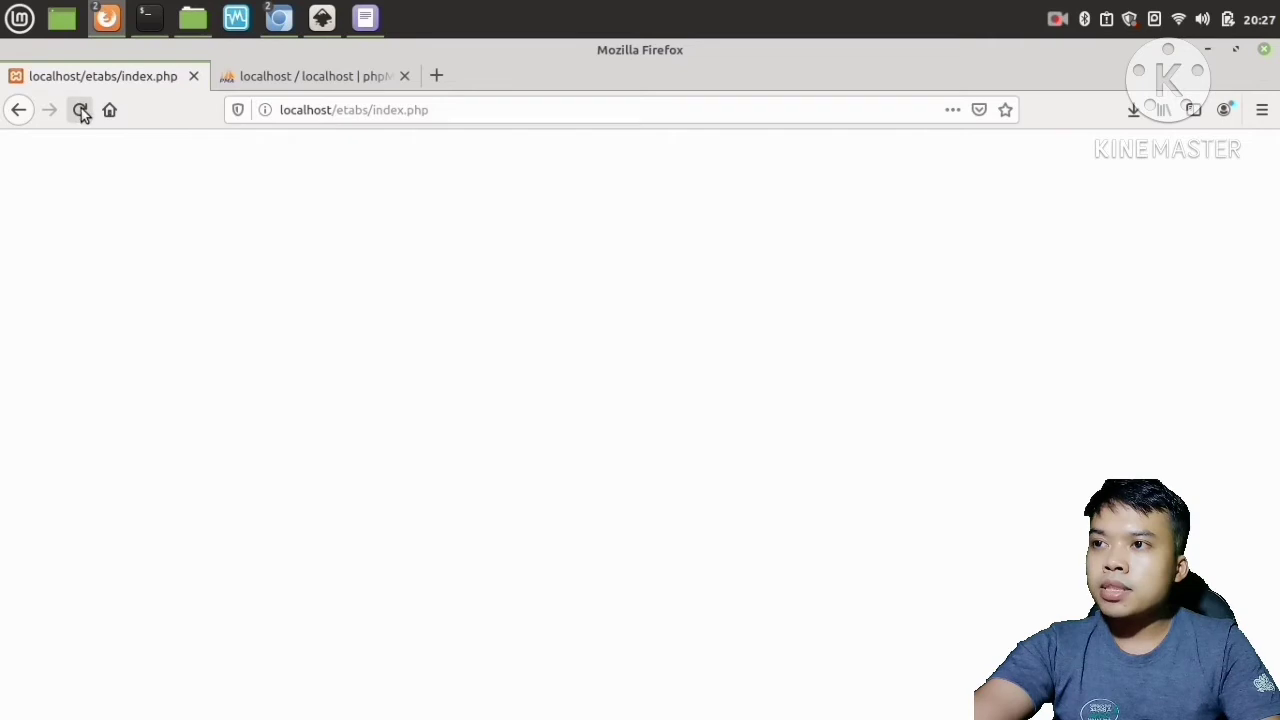
{"action": "left_click", "coordinate": [193, 77]}
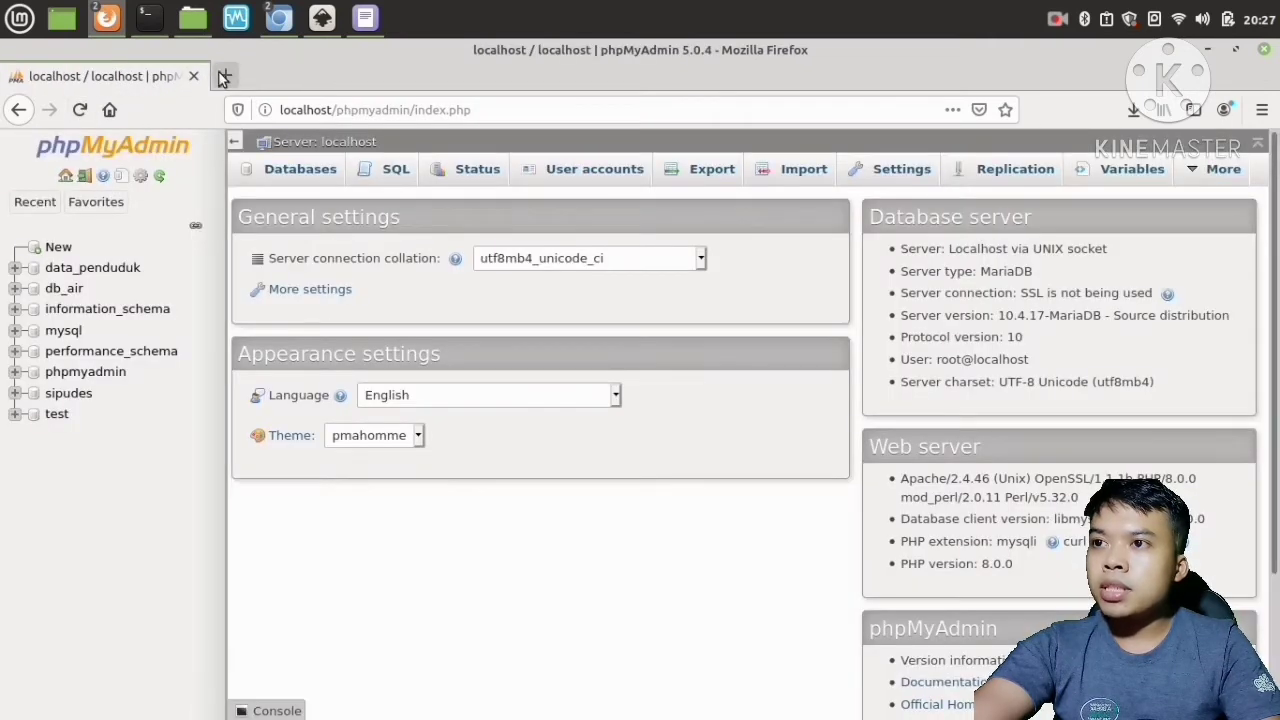
Open localhost in a new tab, browse into the etabs folder, then close that tab.
{"action": "left_click", "coordinate": [231, 76]}
{"action": "left_click", "coordinate": [297, 106]}
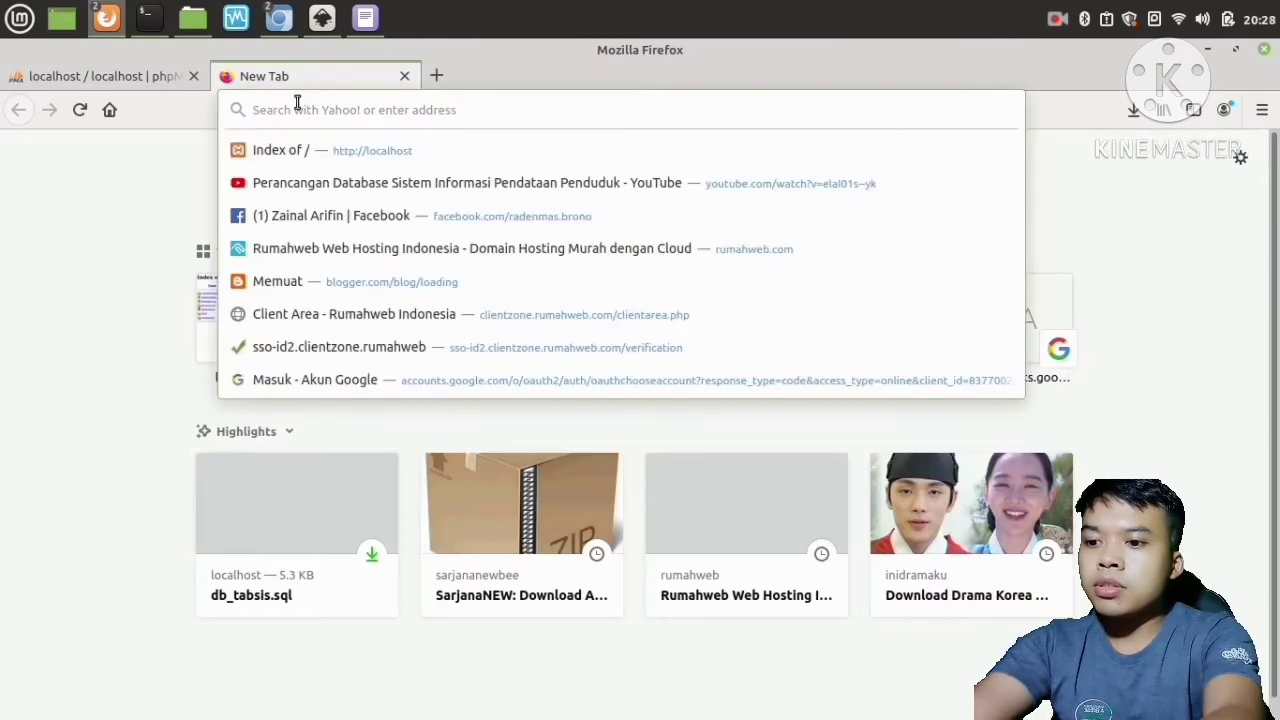
{"action": "type", "text": "locs\\"}
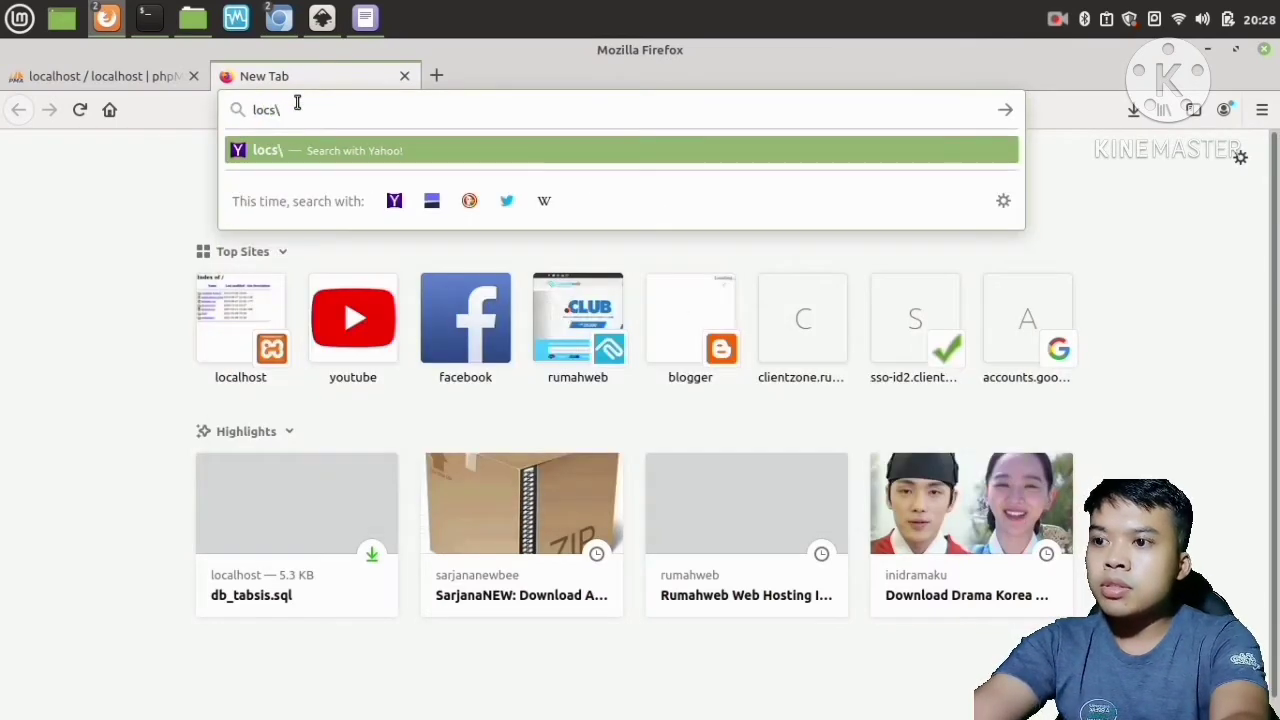
{"action": "key", "text": "BackSpace"}
{"action": "key", "text": "BackSpace"}
{"action": "type", "text": "alhost/"}
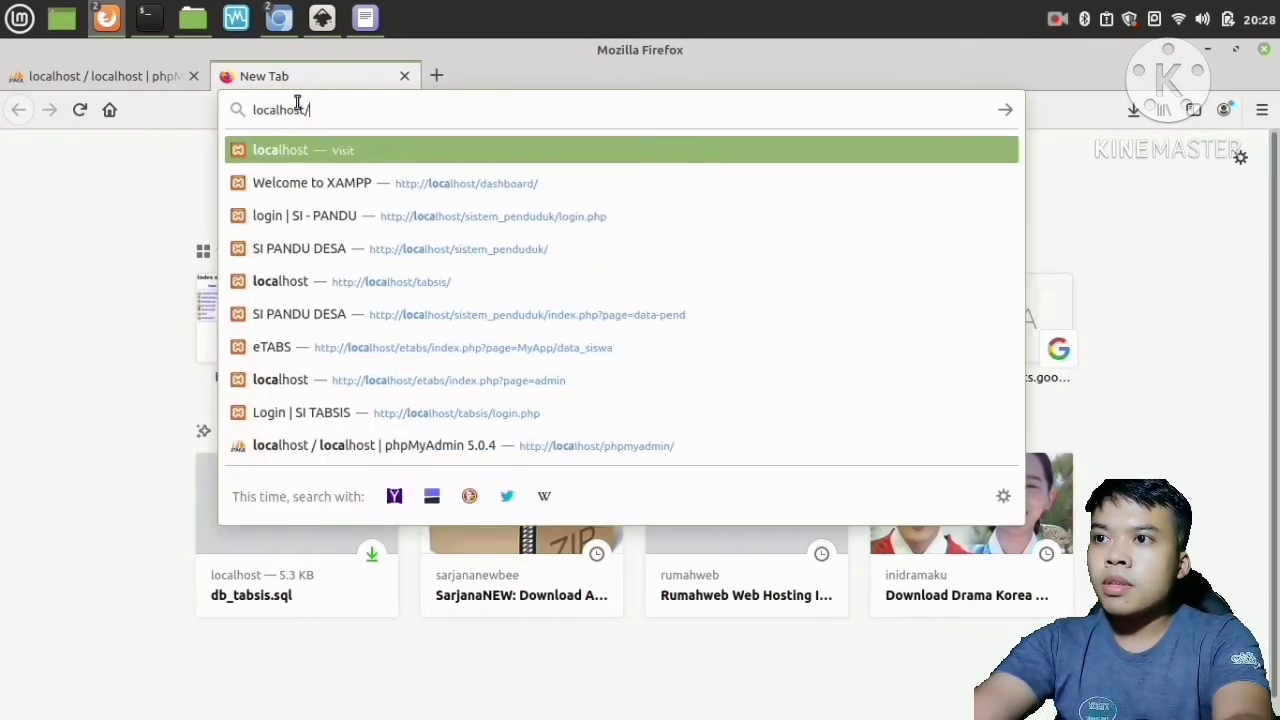
{"action": "key", "text": "Return"}
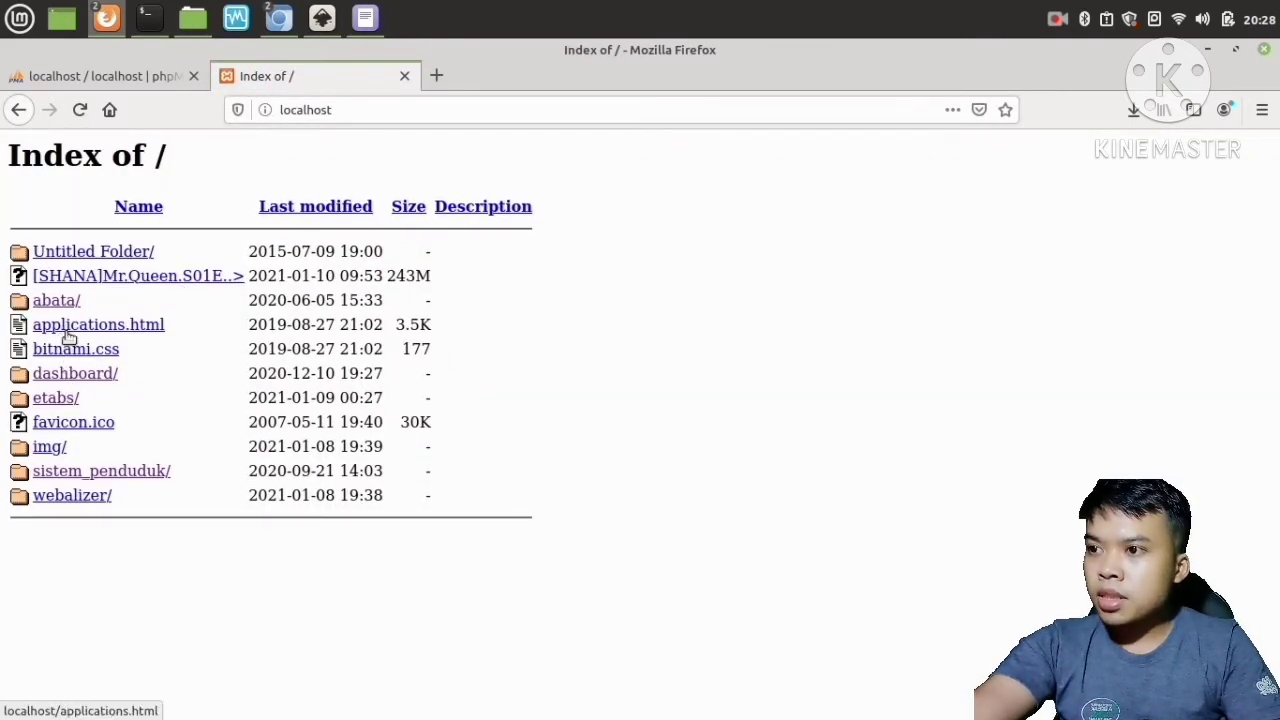
{"action": "left_click", "coordinate": [51, 399]}
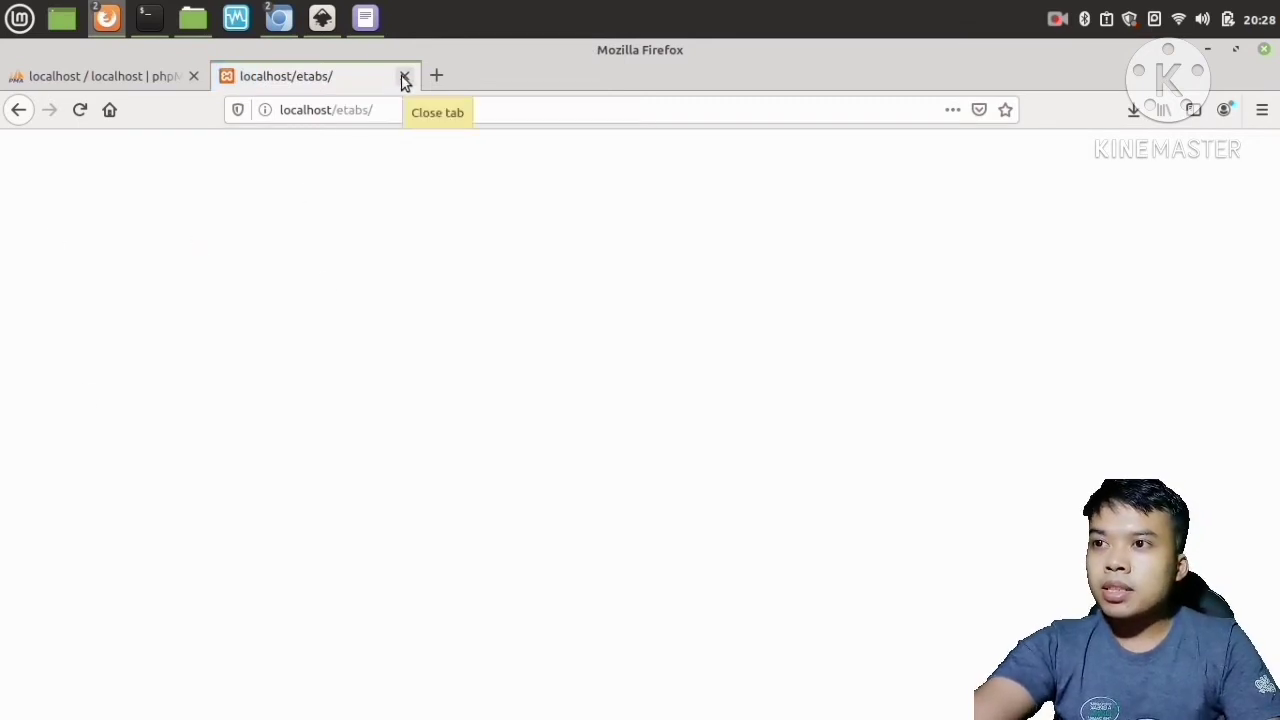
{"action": "left_click", "coordinate": [403, 78]}
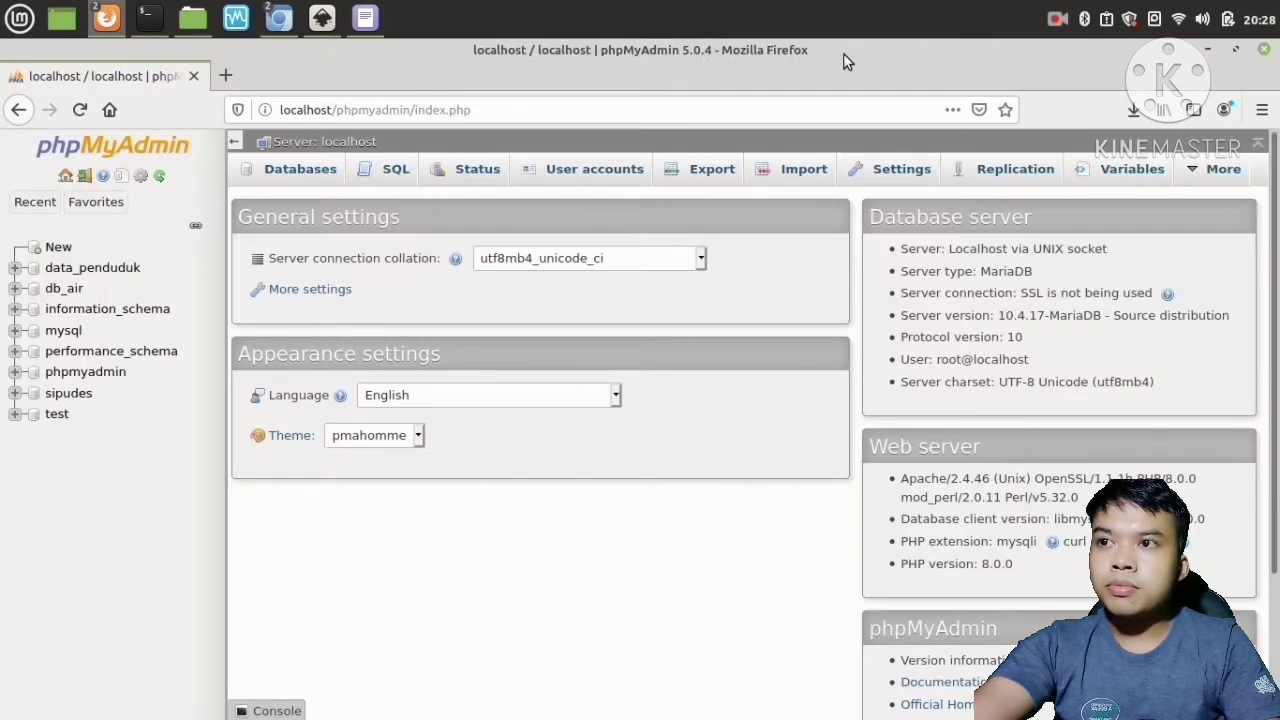
Reopen the localhost index in a new tab and minimize the browser and terminal windows.
{"action": "left_click", "coordinate": [225, 75]}
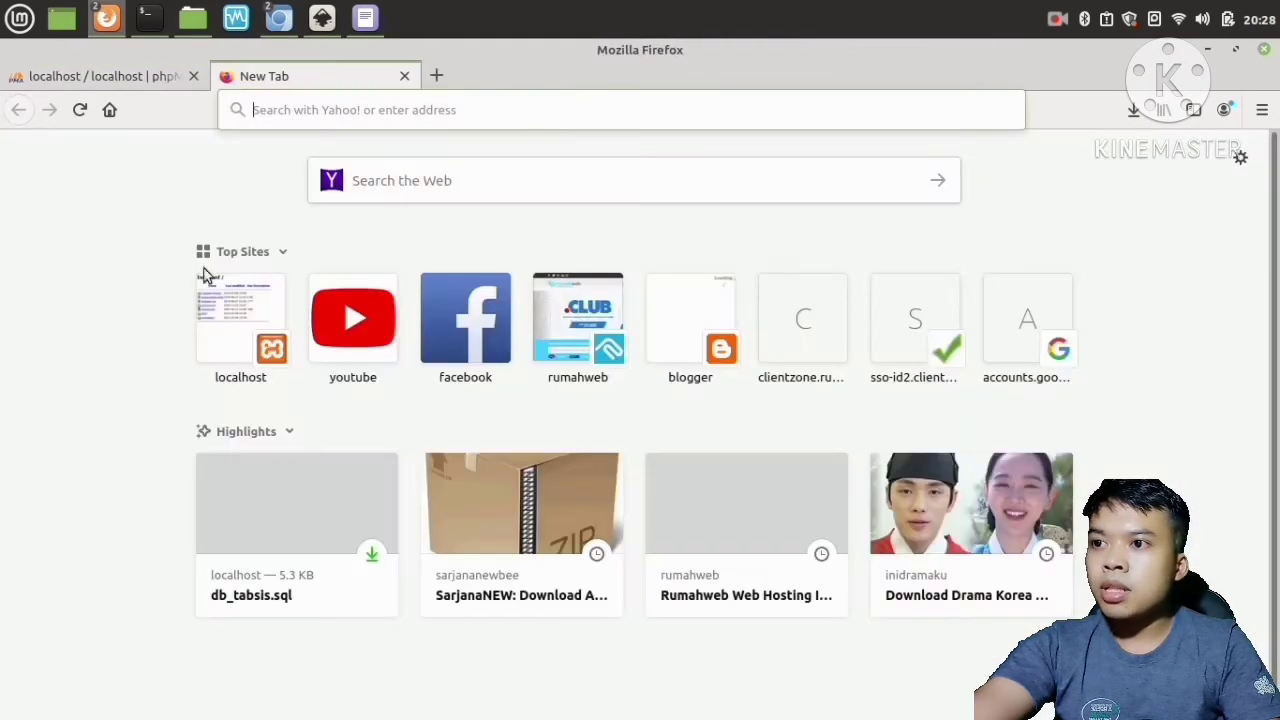
{"action": "left_click", "coordinate": [205, 316]}
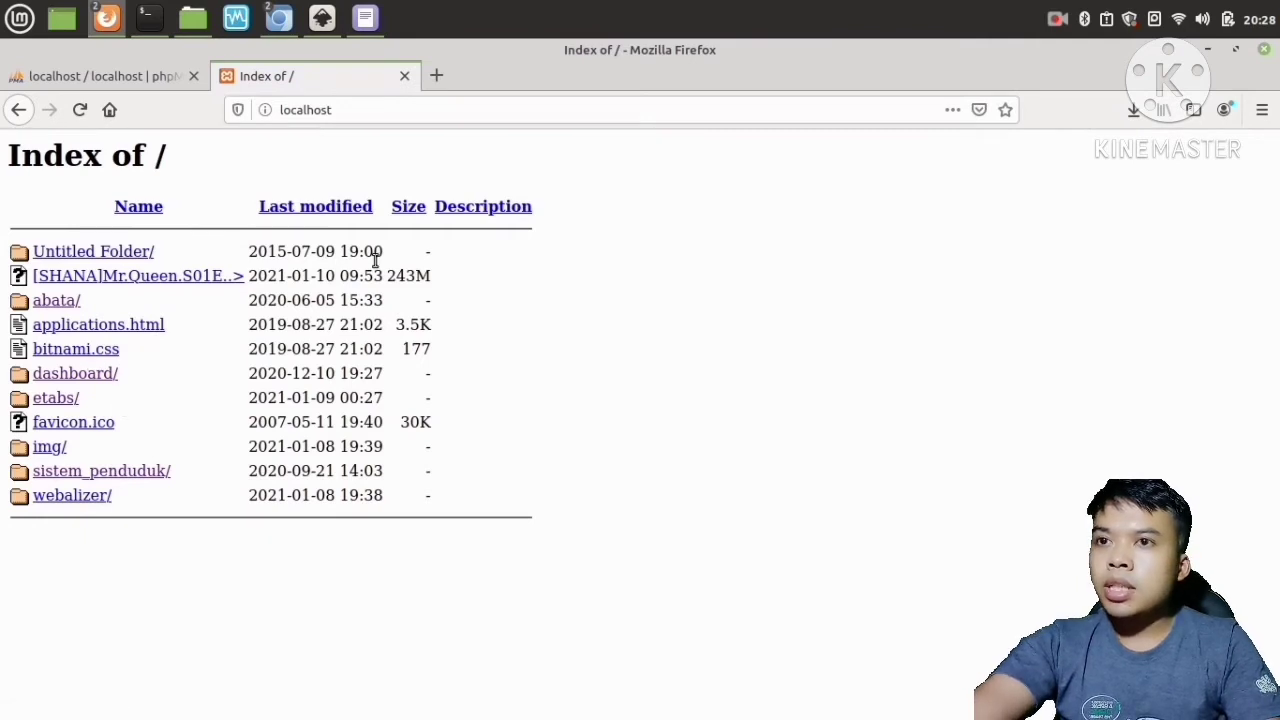
{"action": "left_click", "coordinate": [1208, 50]}
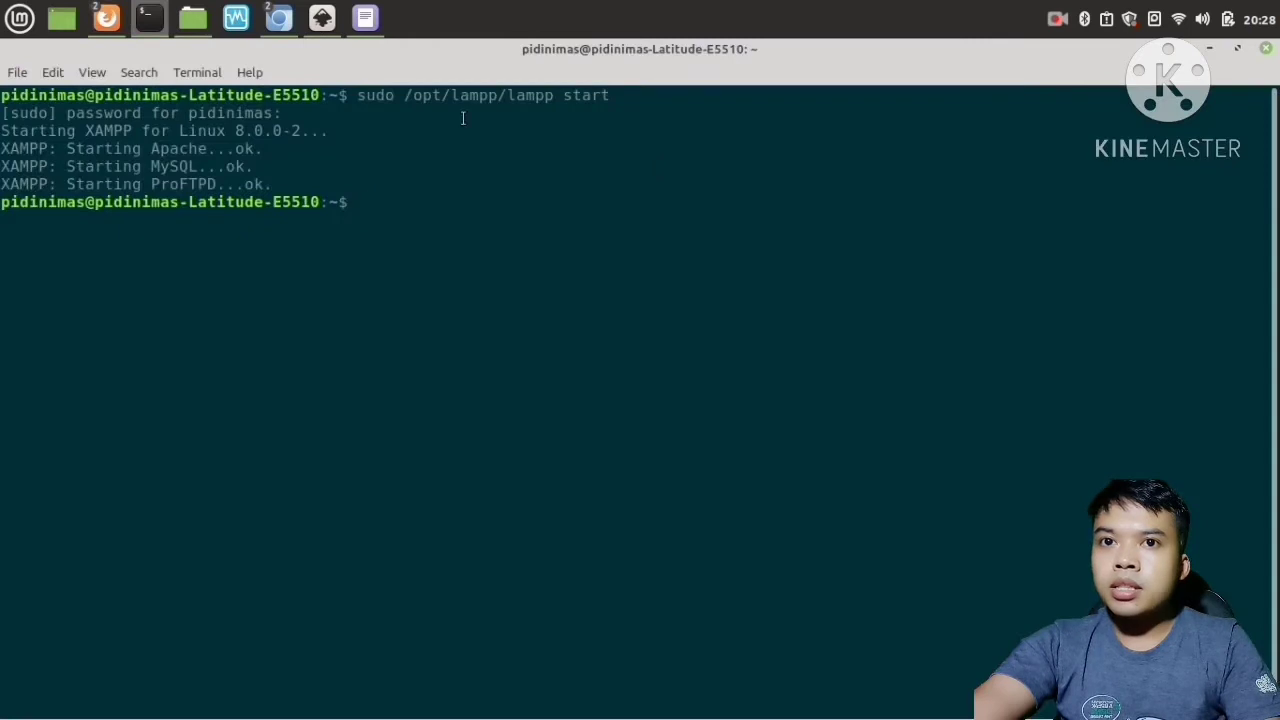
{"action": "left_click", "coordinate": [1210, 50]}
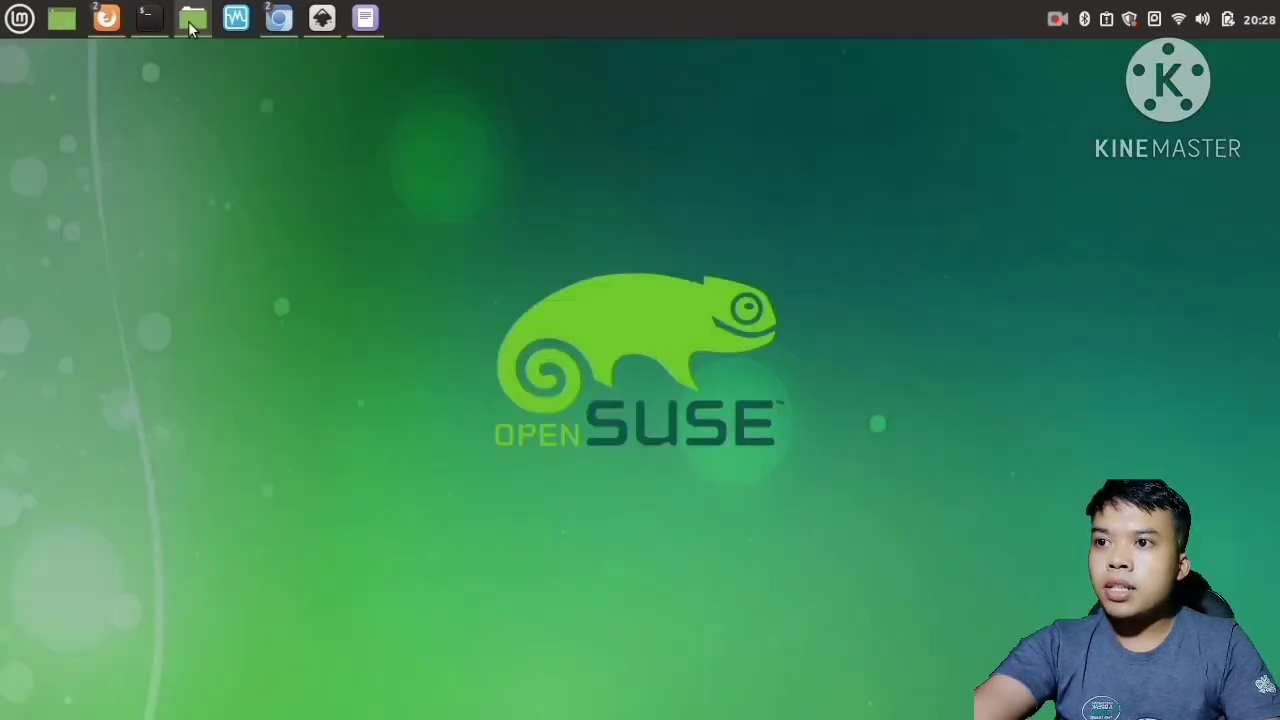
Open the file manager and copy the etabs folder from Downloads.
{"action": "left_click", "coordinate": [193, 17]}
{"action": "left_click", "coordinate": [243, 207]}
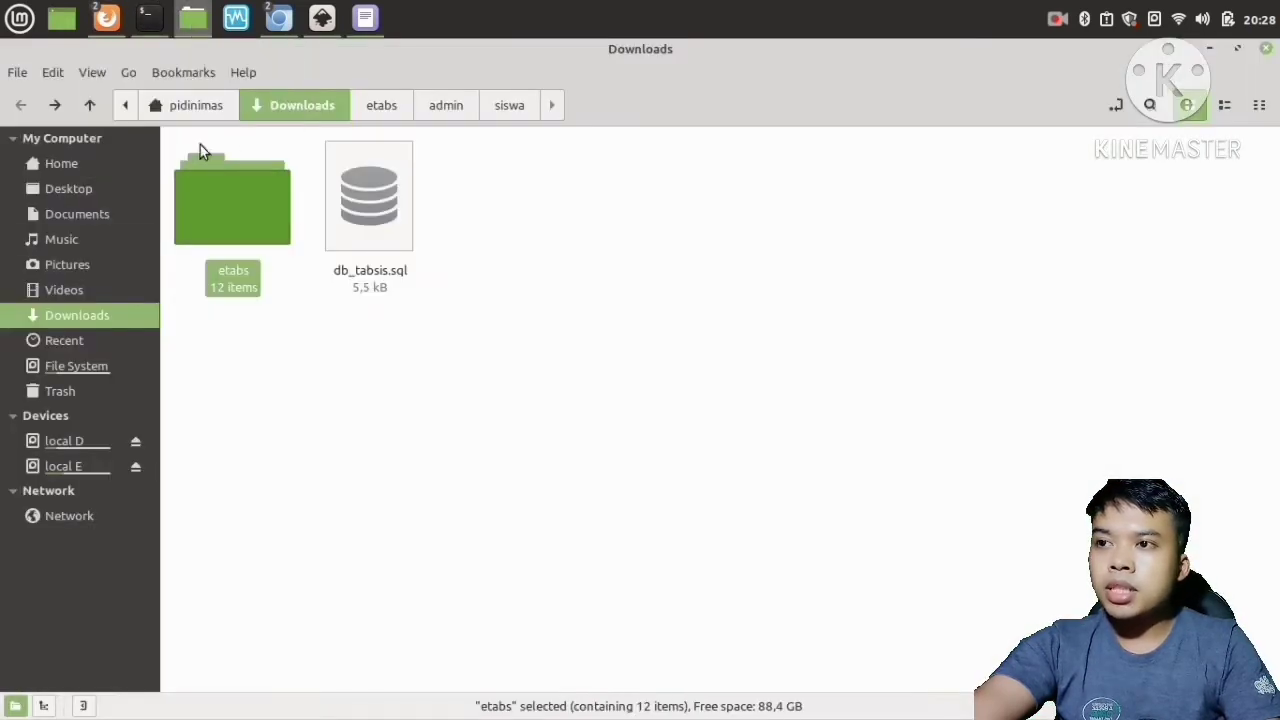
{"action": "right_click", "coordinate": [217, 208]}
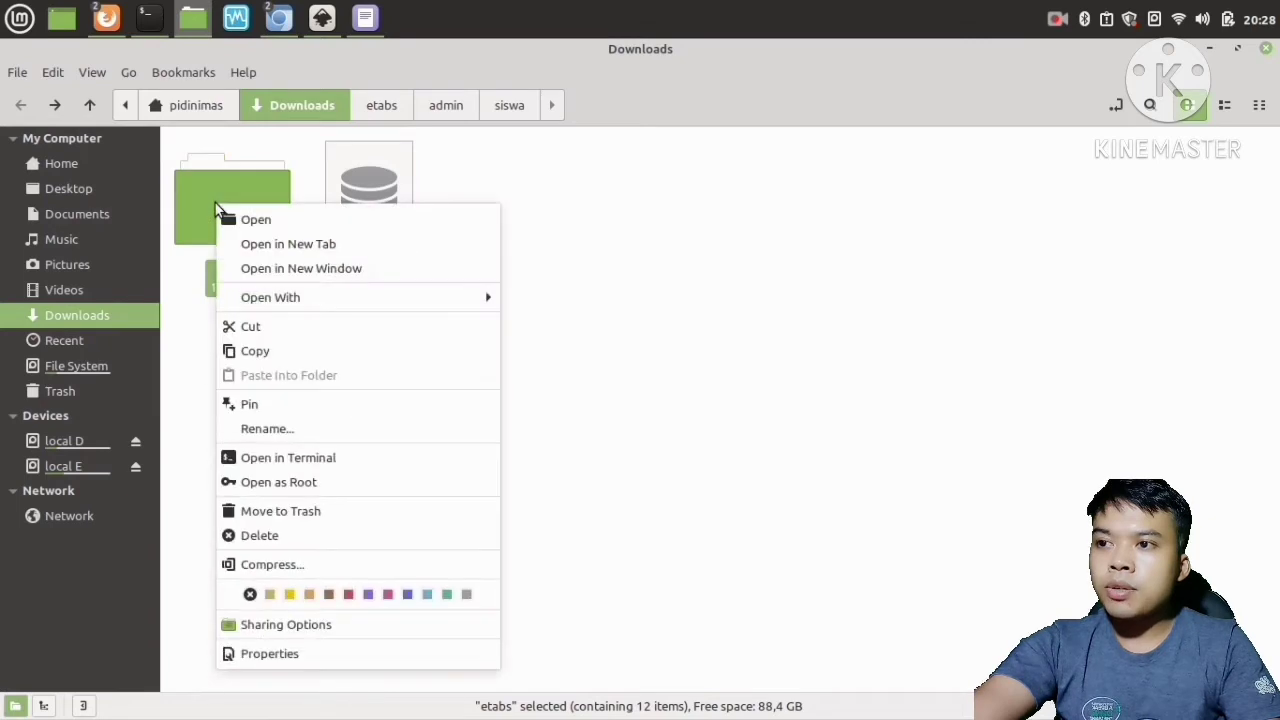
{"action": "left_click", "coordinate": [301, 352]}
{"action": "left_click", "coordinate": [292, 391]}
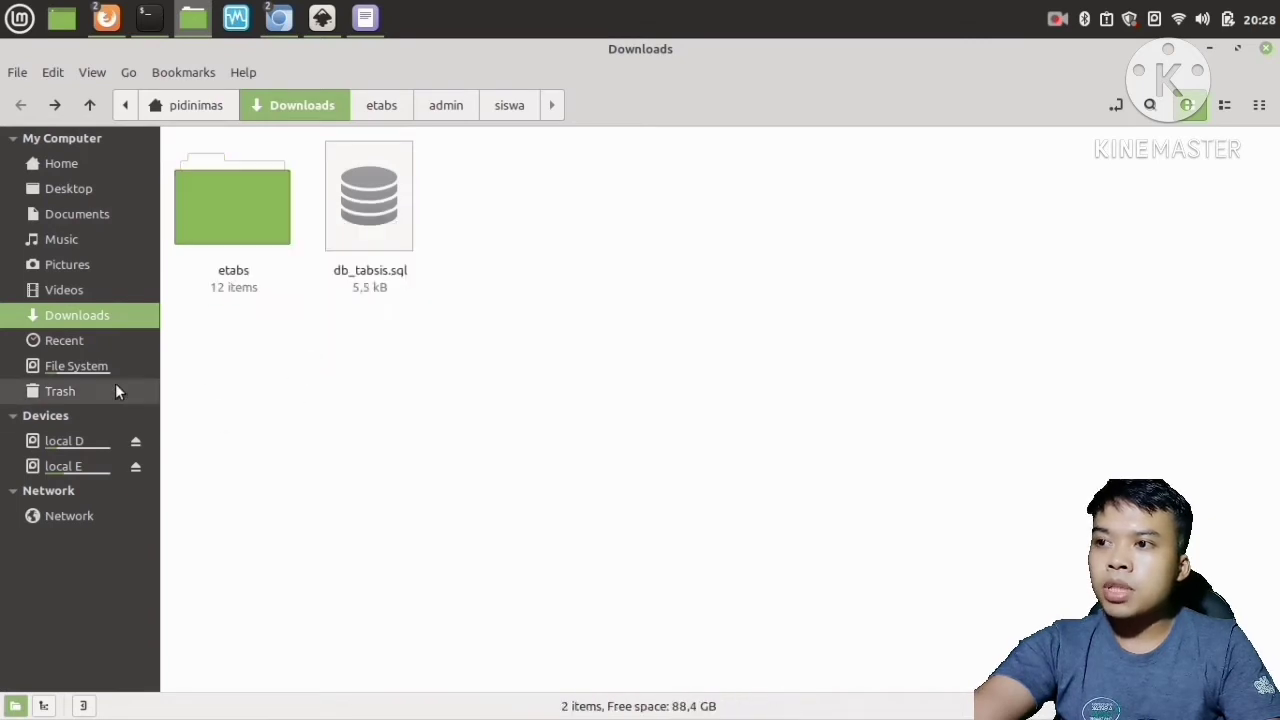
Browse to /opt/lampp/htdocs/etabs and select all of its contents to check them.
{"action": "left_click", "coordinate": [62, 366]}
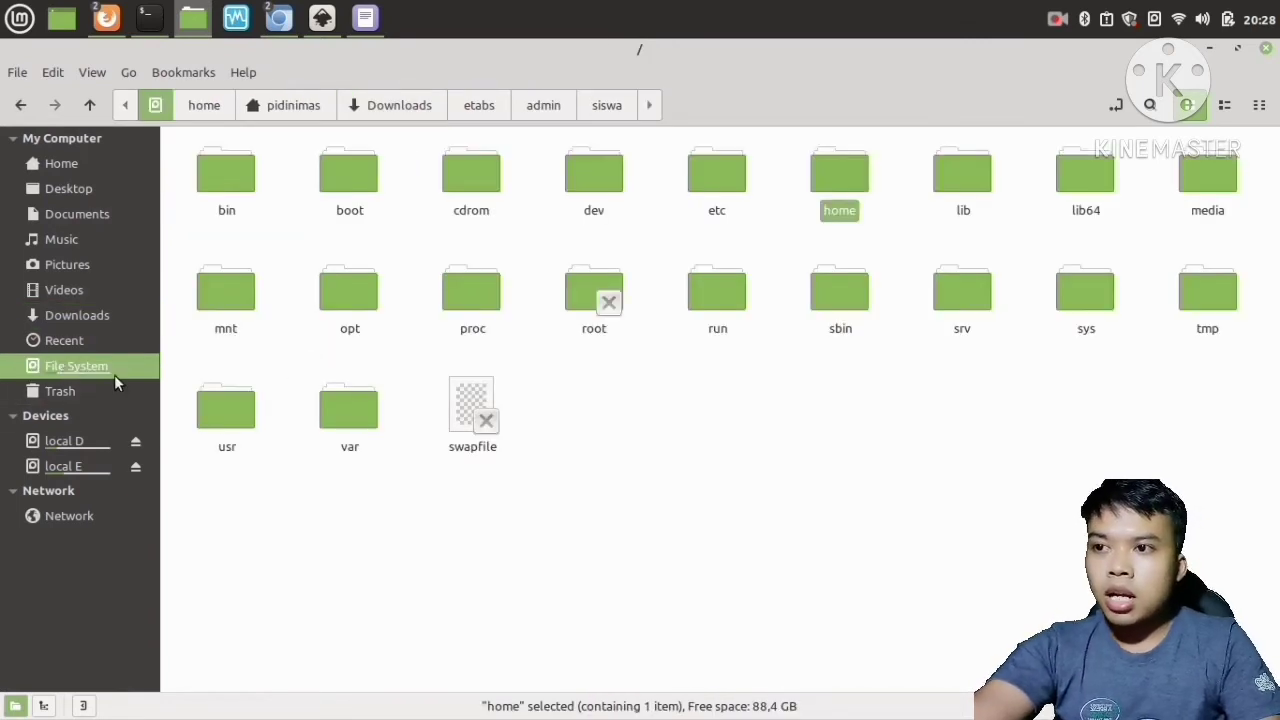
{"action": "double_click", "coordinate": [349, 295]}
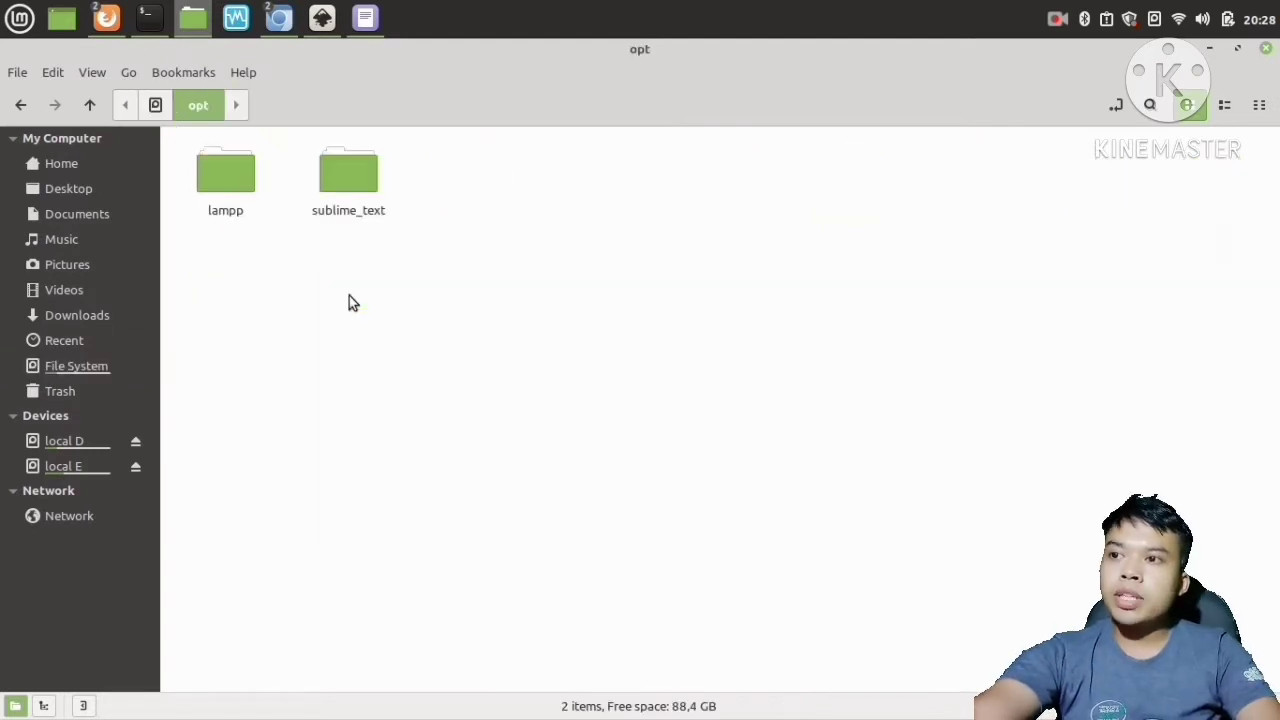
{"action": "left_click", "coordinate": [221, 167]}
{"action": "double_click", "coordinate": [222, 172]}
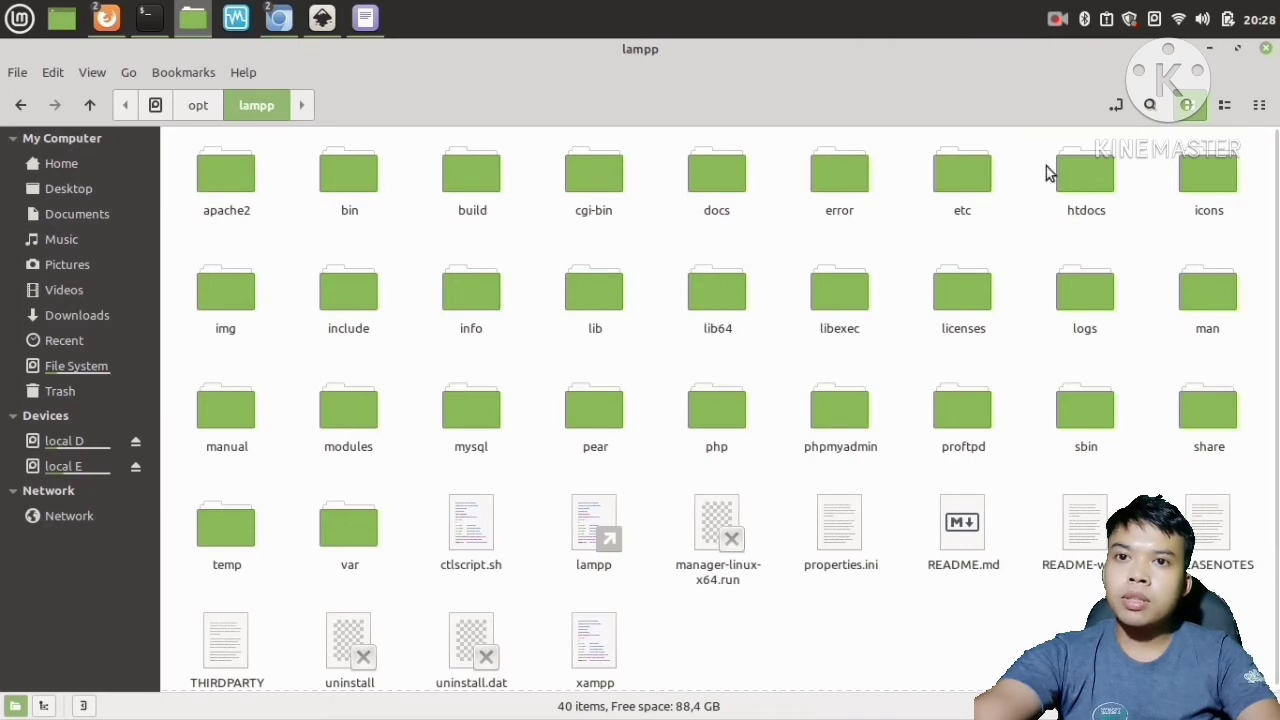
{"action": "double_click", "coordinate": [1080, 171]}
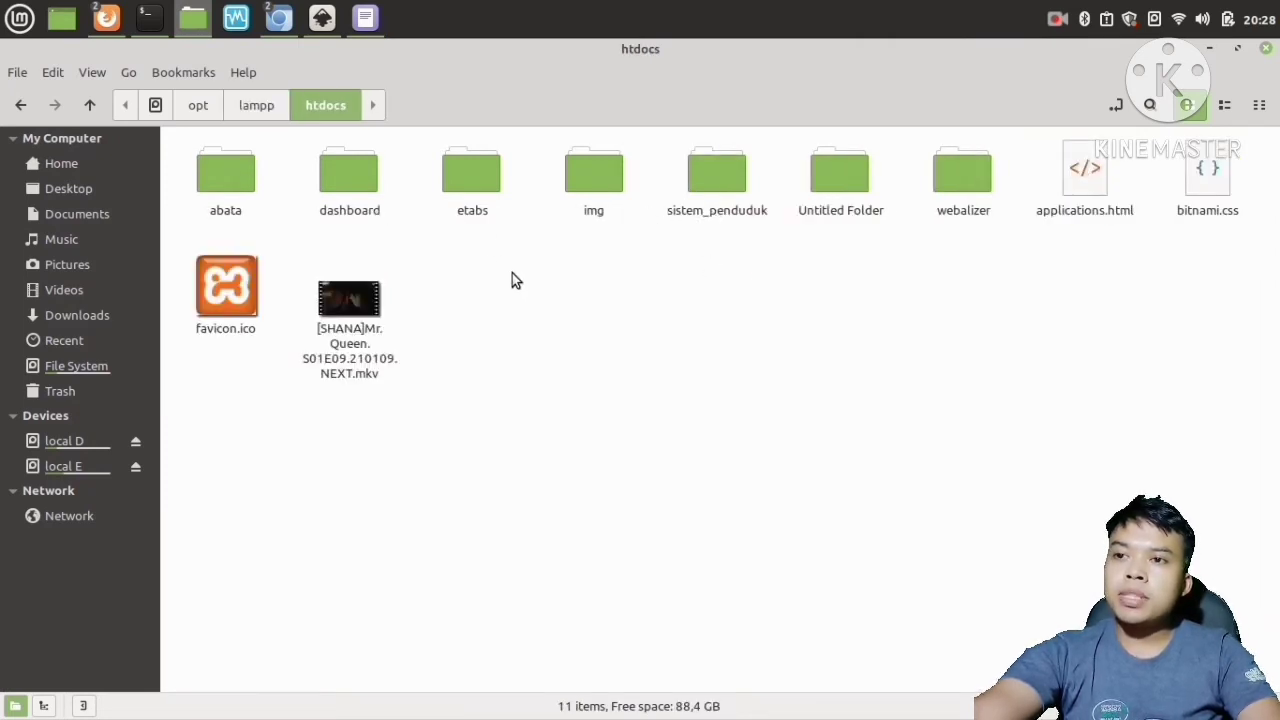
{"action": "double_click", "coordinate": [471, 188]}
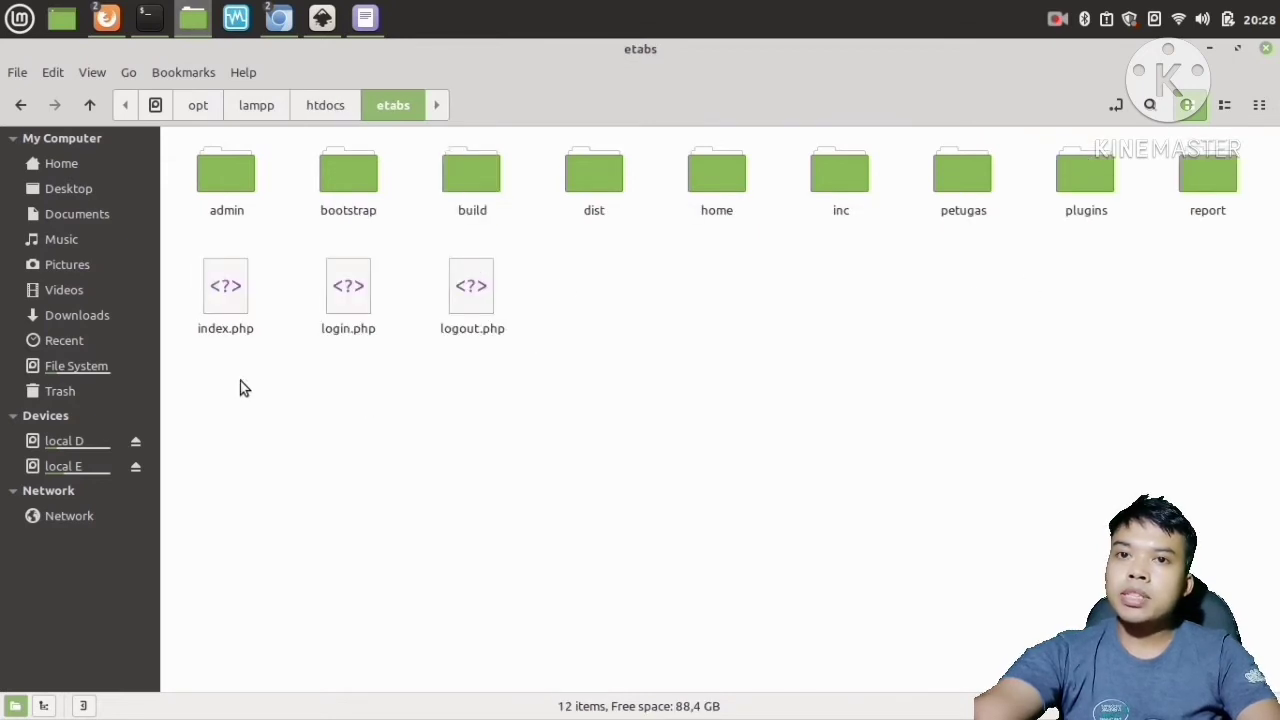
{"action": "left_click_drag", "start_coordinate": [241, 381], "coordinate": [1240, 150]}
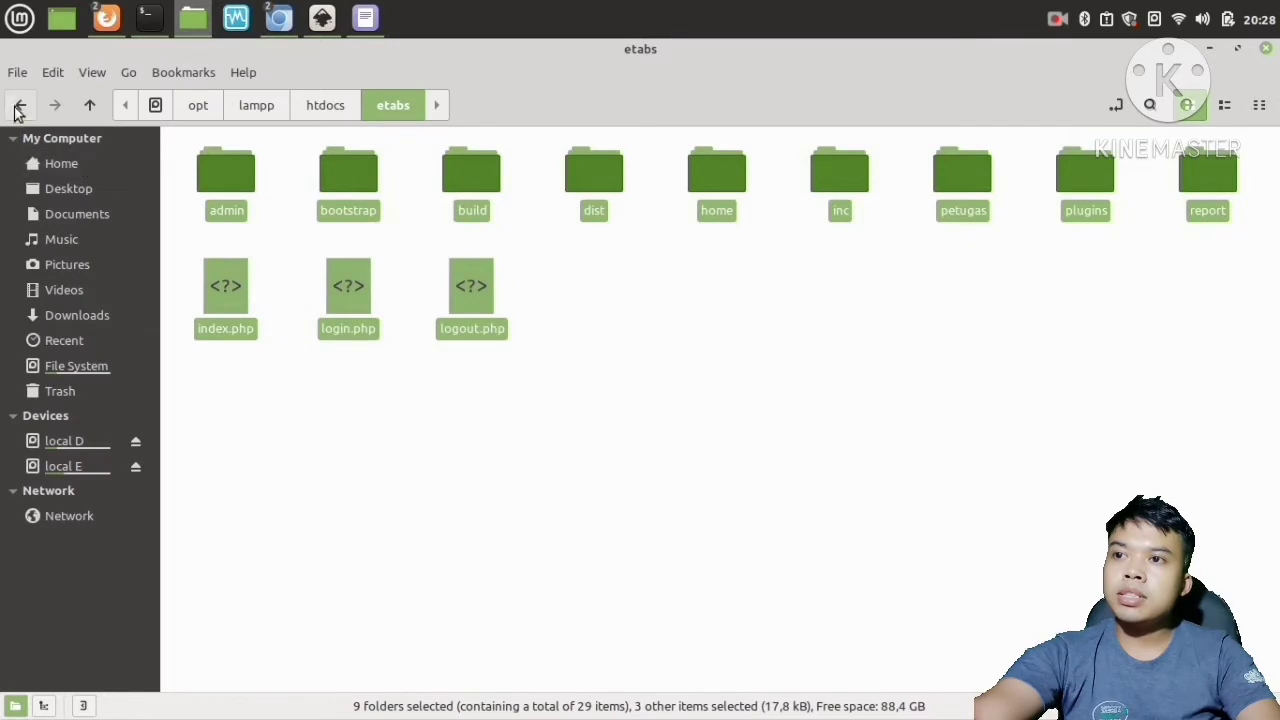
{"action": "left_click", "coordinate": [20, 104]}
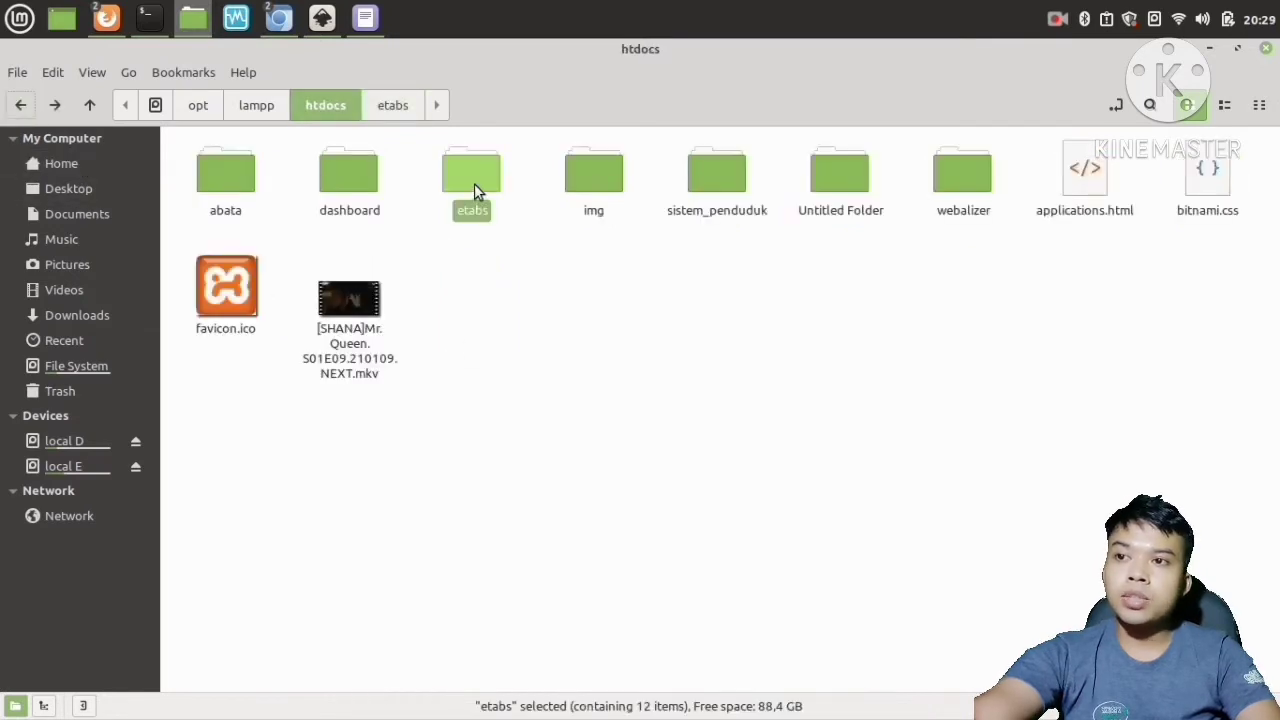
Select the etabs folder in htdocs, enlarge the icon view, and close the file manager.
{"action": "left_click", "coordinate": [568, 338]}
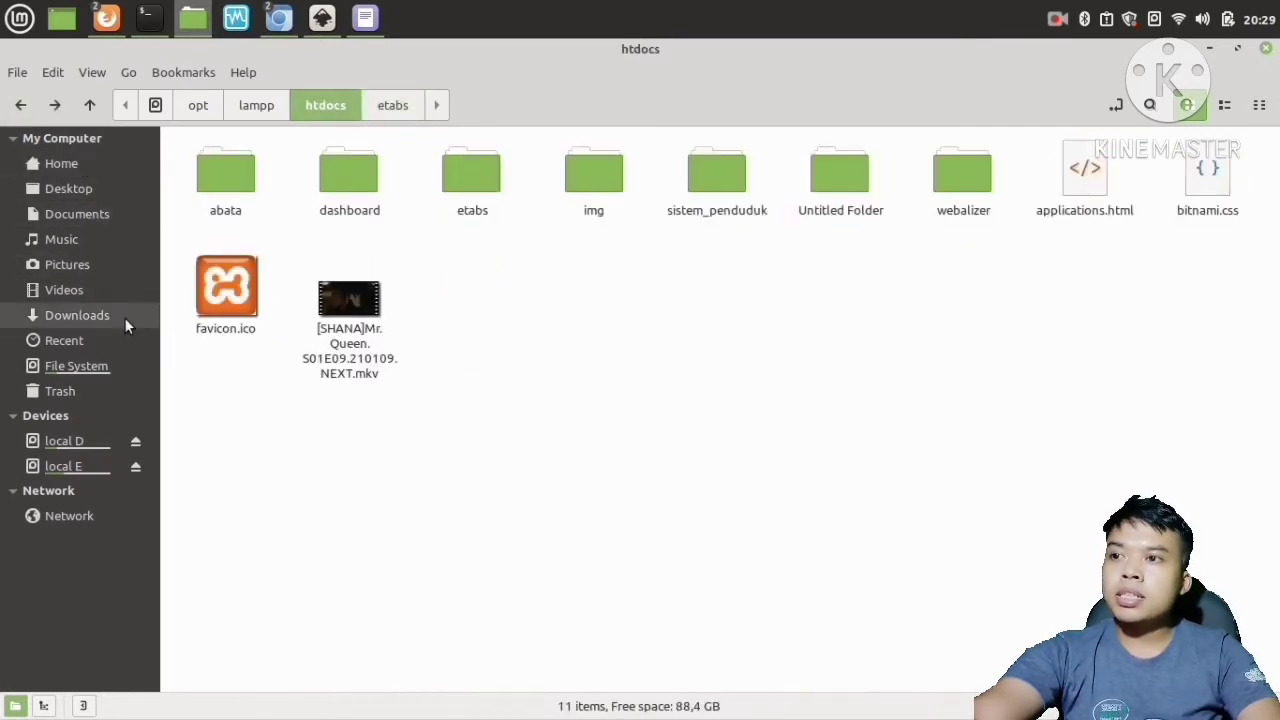
{"action": "left_click", "coordinate": [471, 187]}
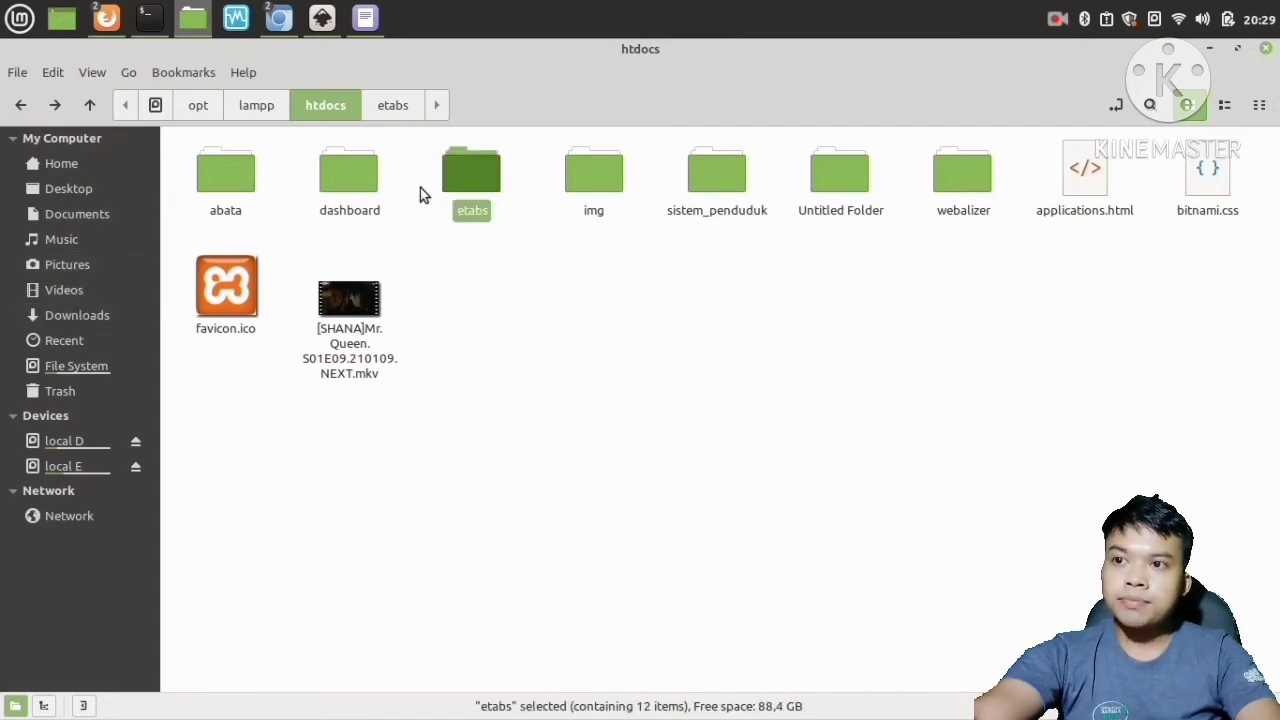
{"action": "scroll", "coordinate": [449, 193], "scroll_direction": "up", "scroll_amount": 2}
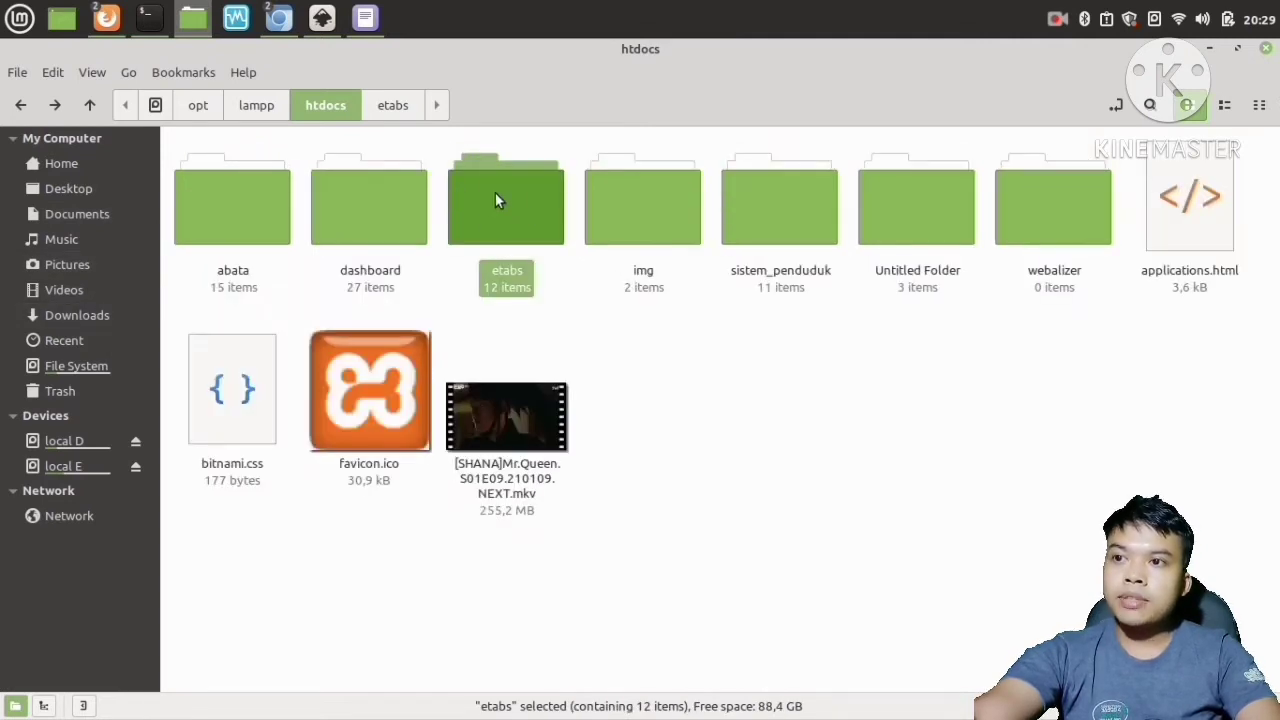
{"action": "scroll", "coordinate": [505, 210], "scroll_direction": "down", "scroll_amount": 2}
{"action": "scroll", "coordinate": [509, 223], "scroll_direction": "up", "scroll_amount": 1}
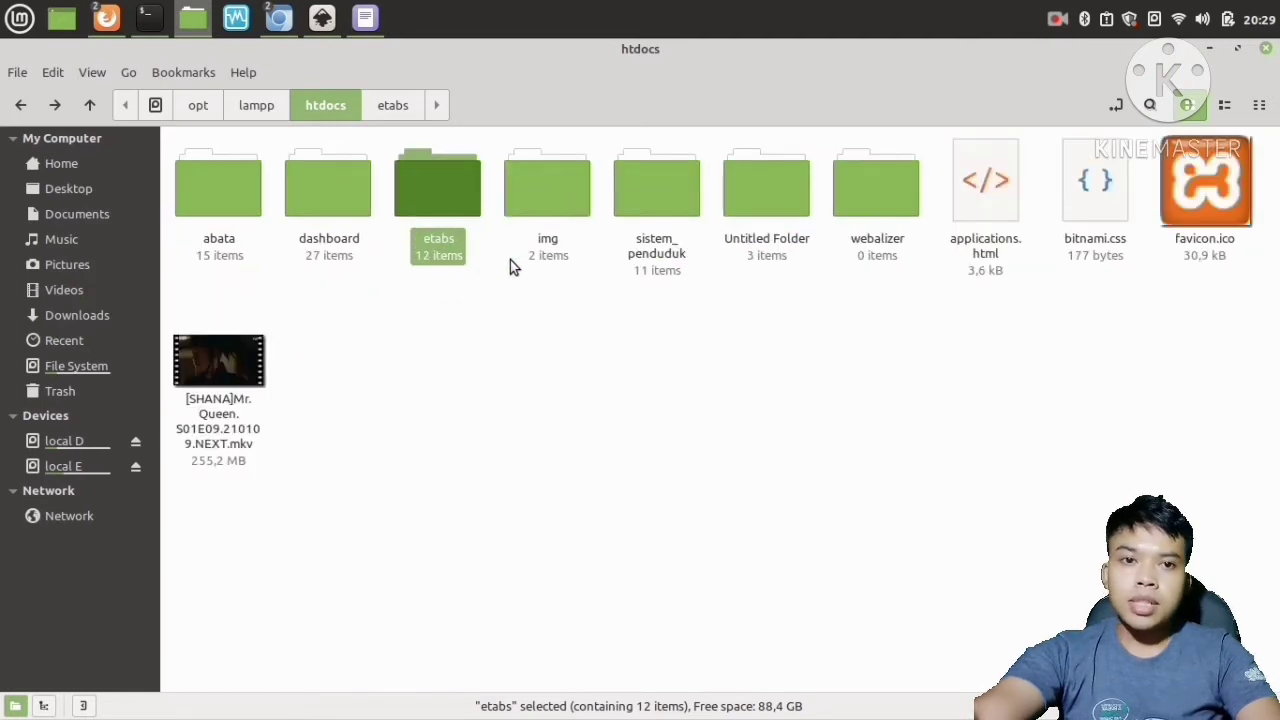
{"action": "left_click", "coordinate": [641, 445]}
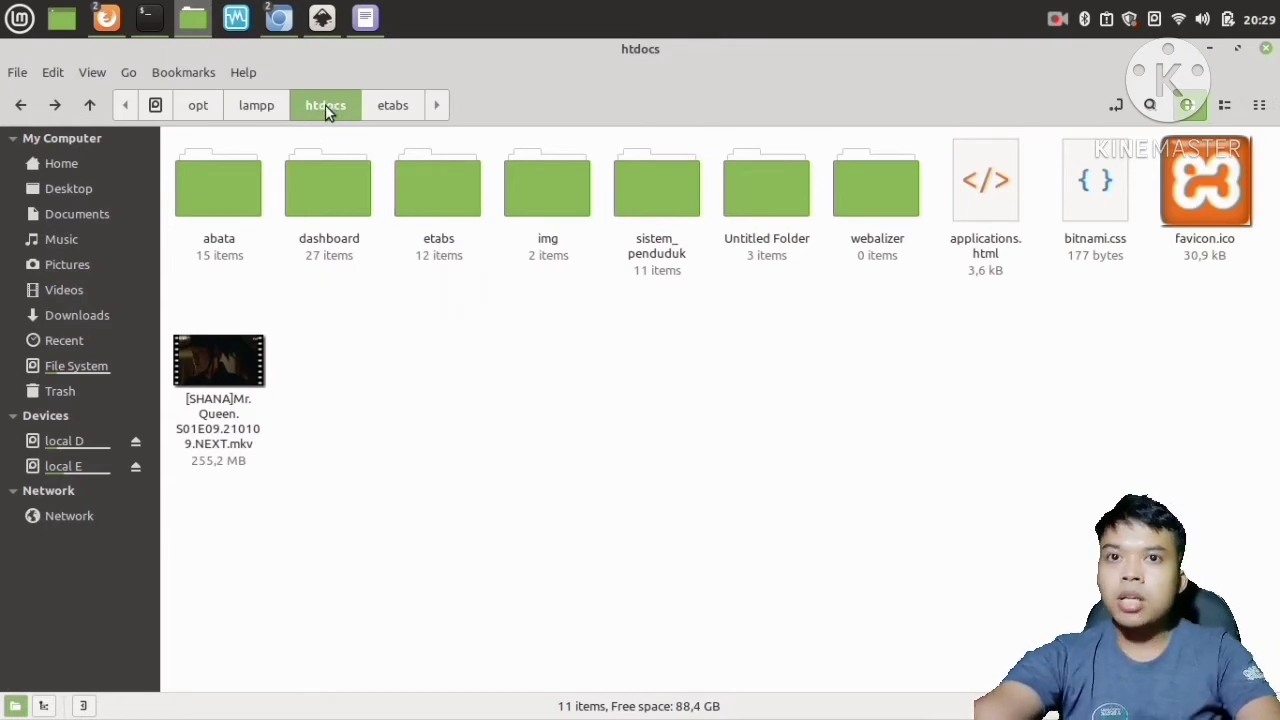
{"action": "left_click", "coordinate": [1266, 48]}
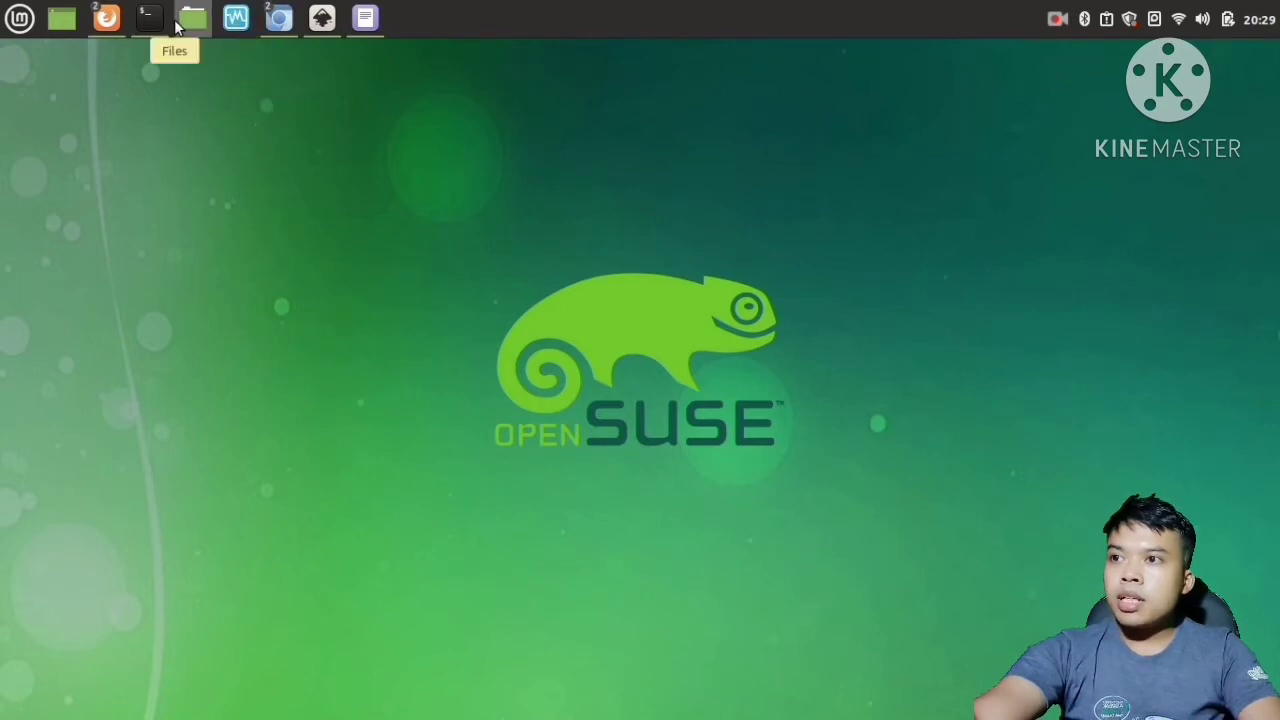
Restore the browser and open localhost/etabs/ in the current tab.
{"action": "left_click", "coordinate": [97, 24]}
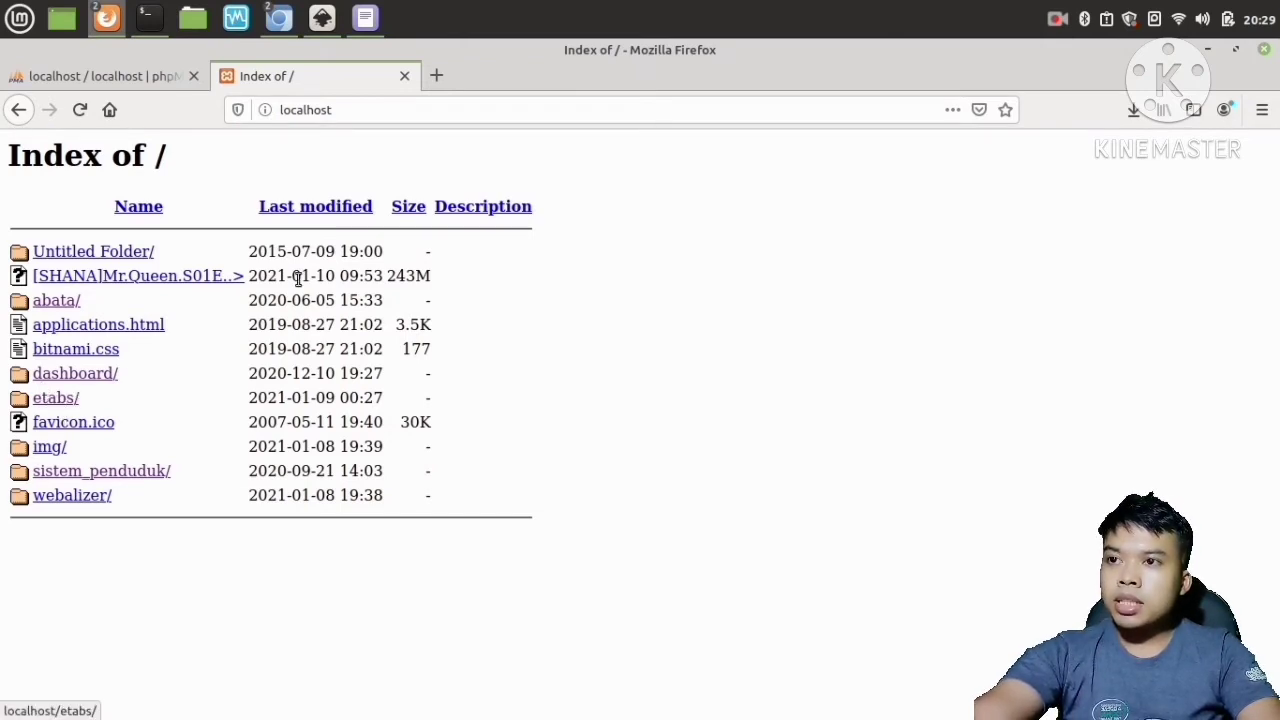
{"action": "left_click", "coordinate": [390, 111]}
{"action": "left_click", "coordinate": [390, 111]}
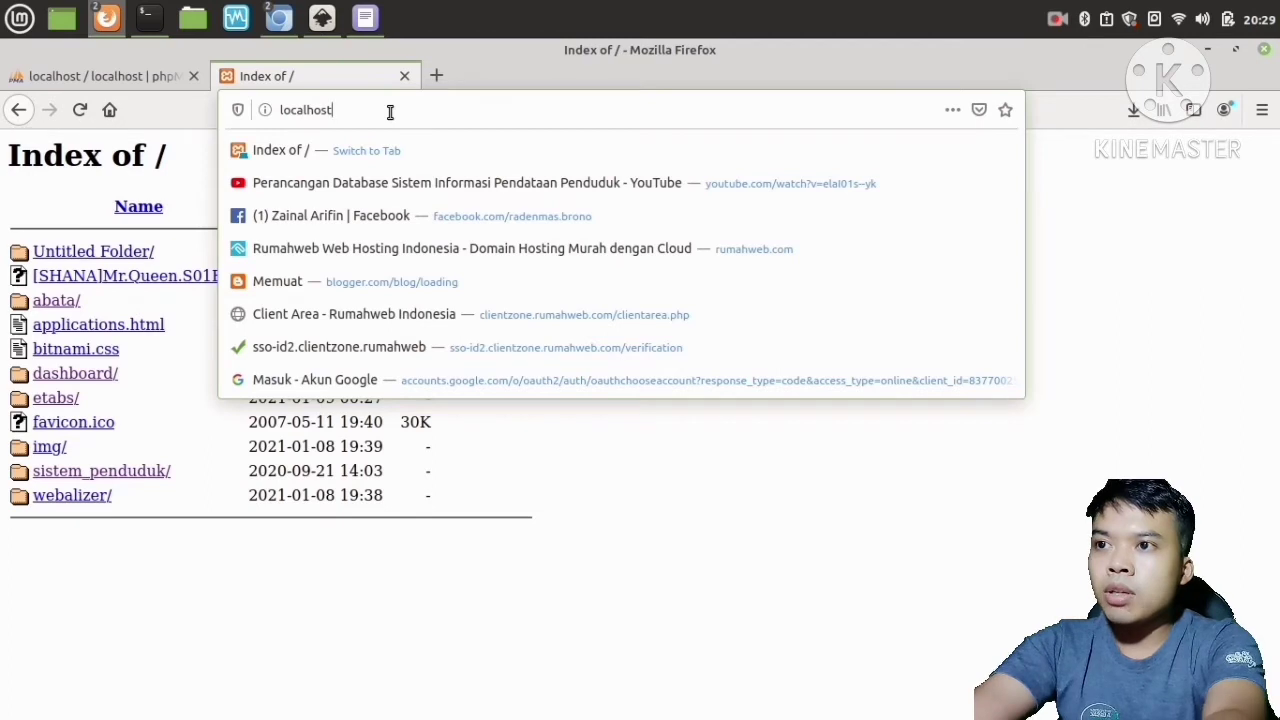
{"action": "type", "text": "/"}
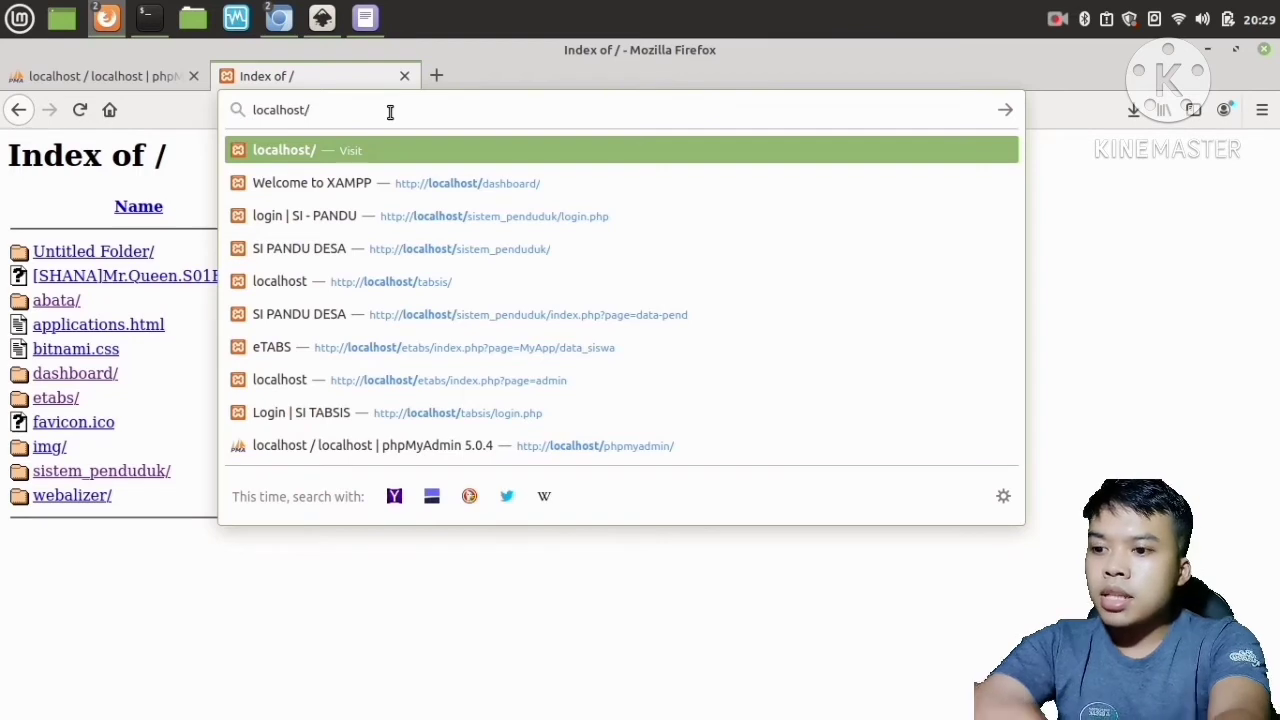
{"action": "type", "text": "etab"}
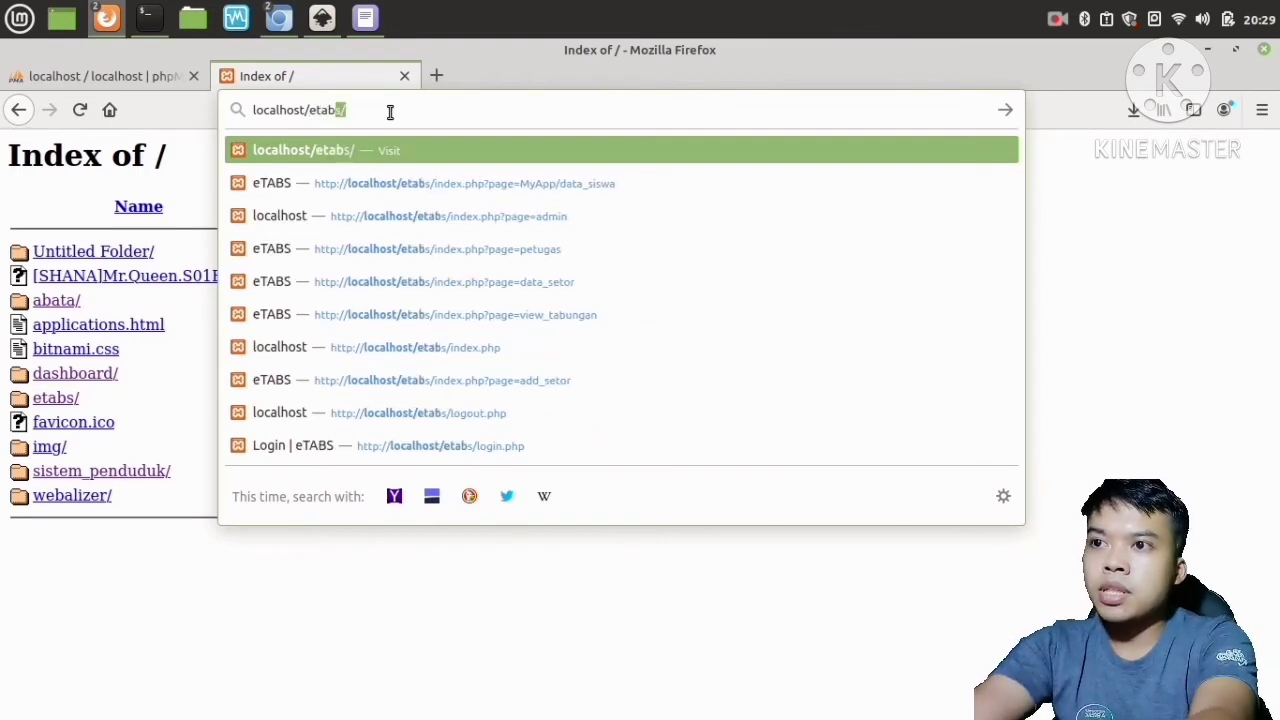
{"action": "type", "text": "s/"}
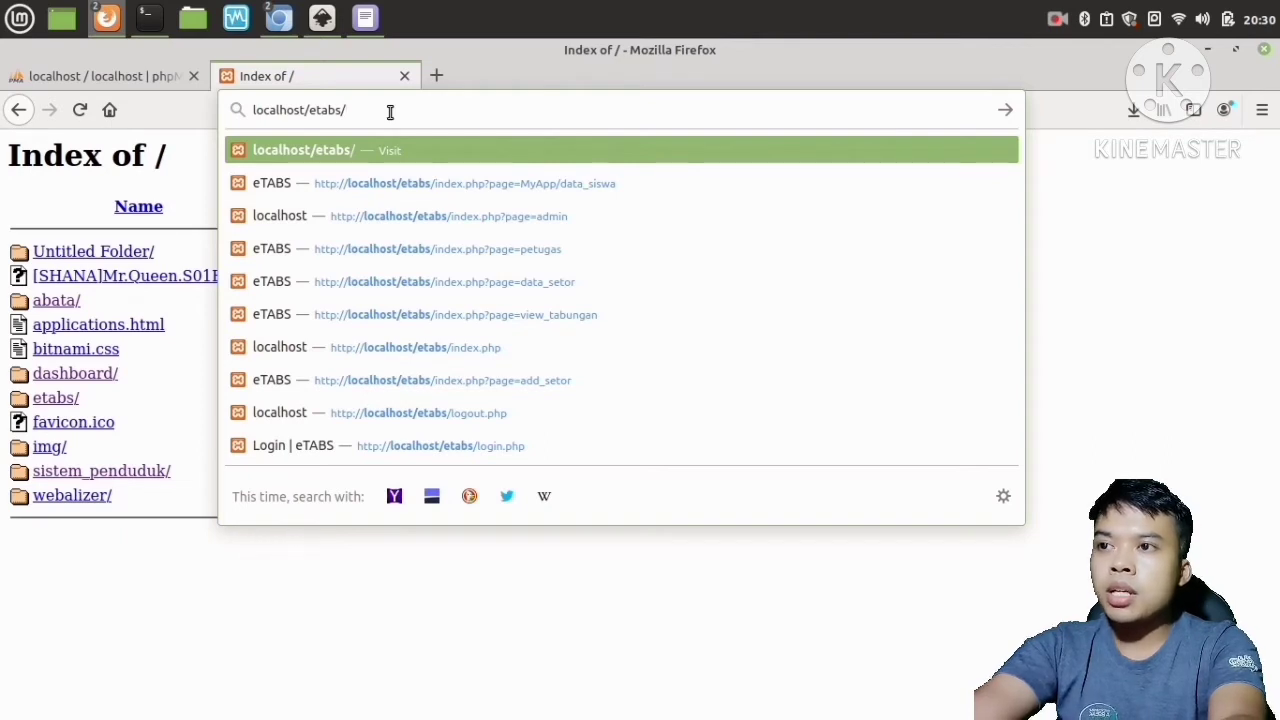
{"action": "key", "text": "Return"}
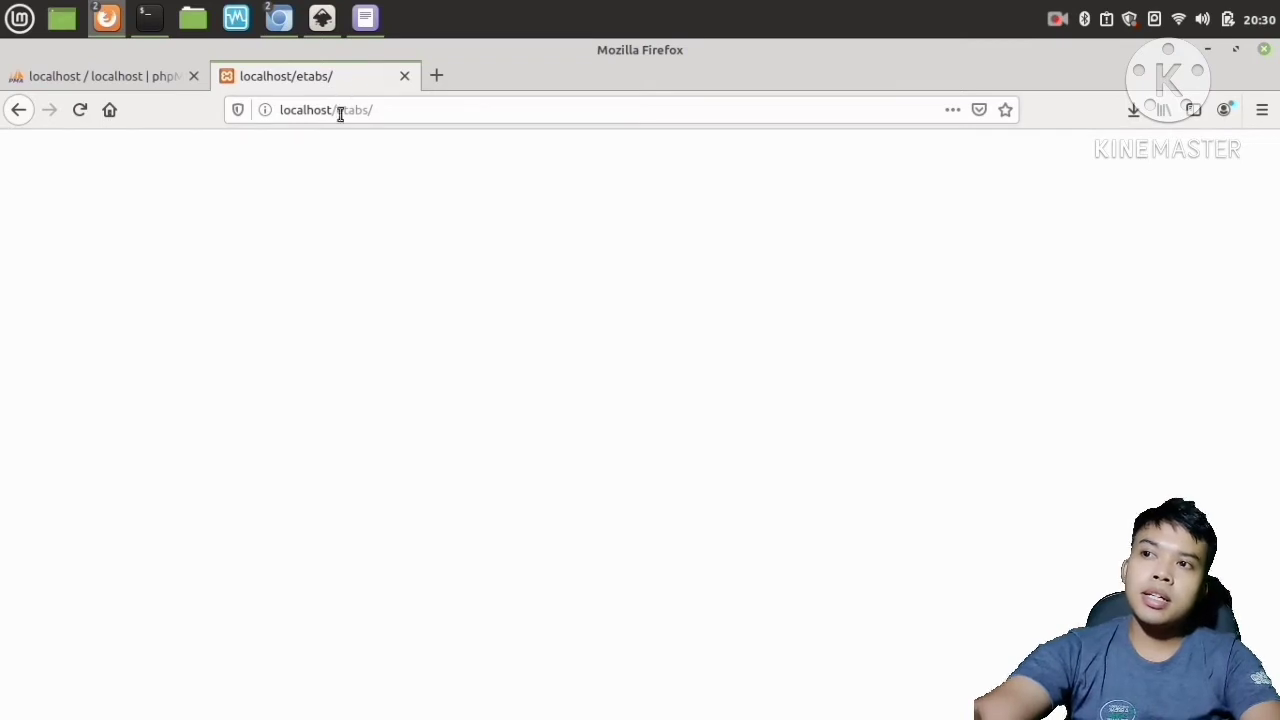
Switch to the phpMyAdmin tab, reload it, and open the page for creating a new database.
{"action": "left_click", "coordinate": [102, 76]}
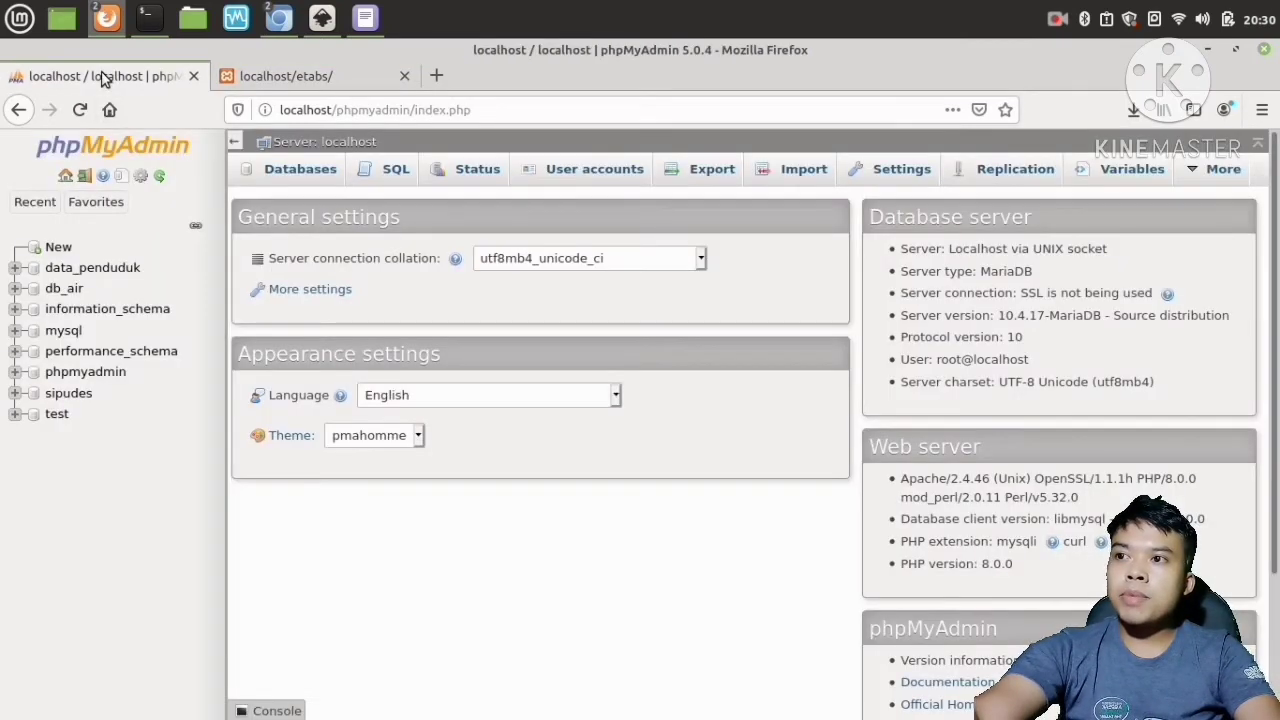
{"action": "left_click", "coordinate": [485, 109]}
{"action": "left_click", "coordinate": [485, 109]}
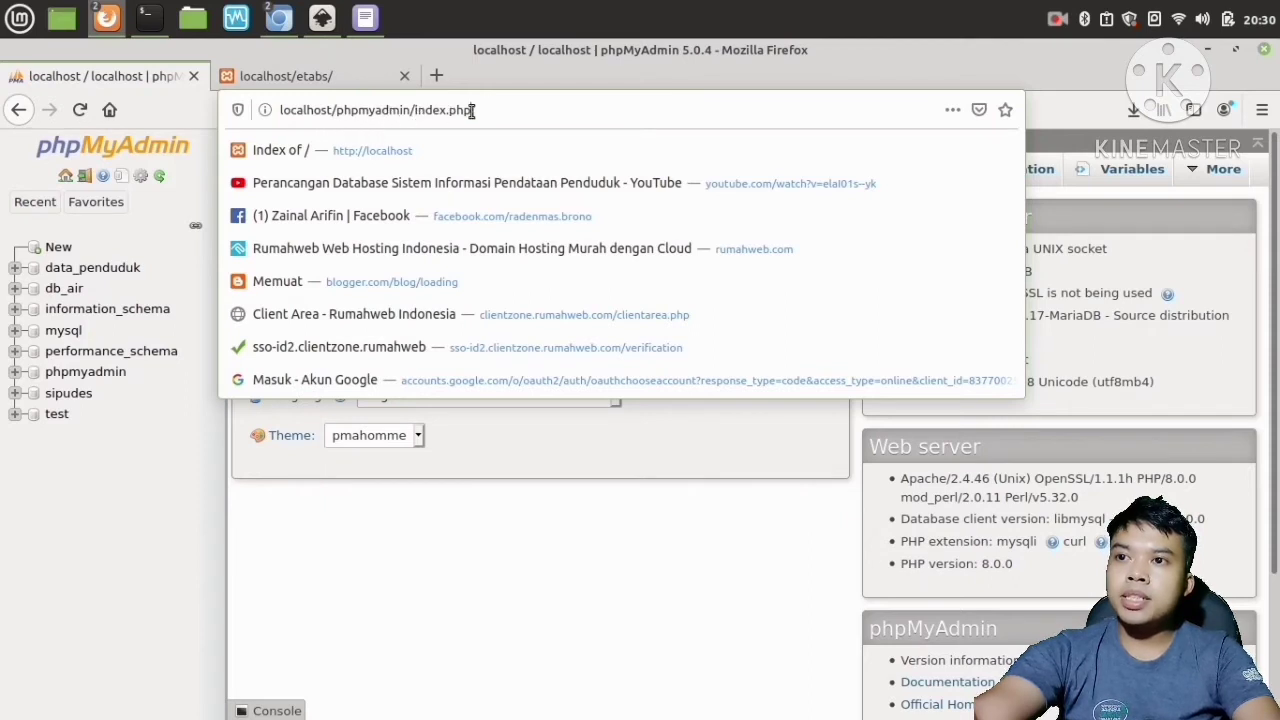
{"action": "left_click_drag", "start_coordinate": [477, 109], "coordinate": [270, 105]}
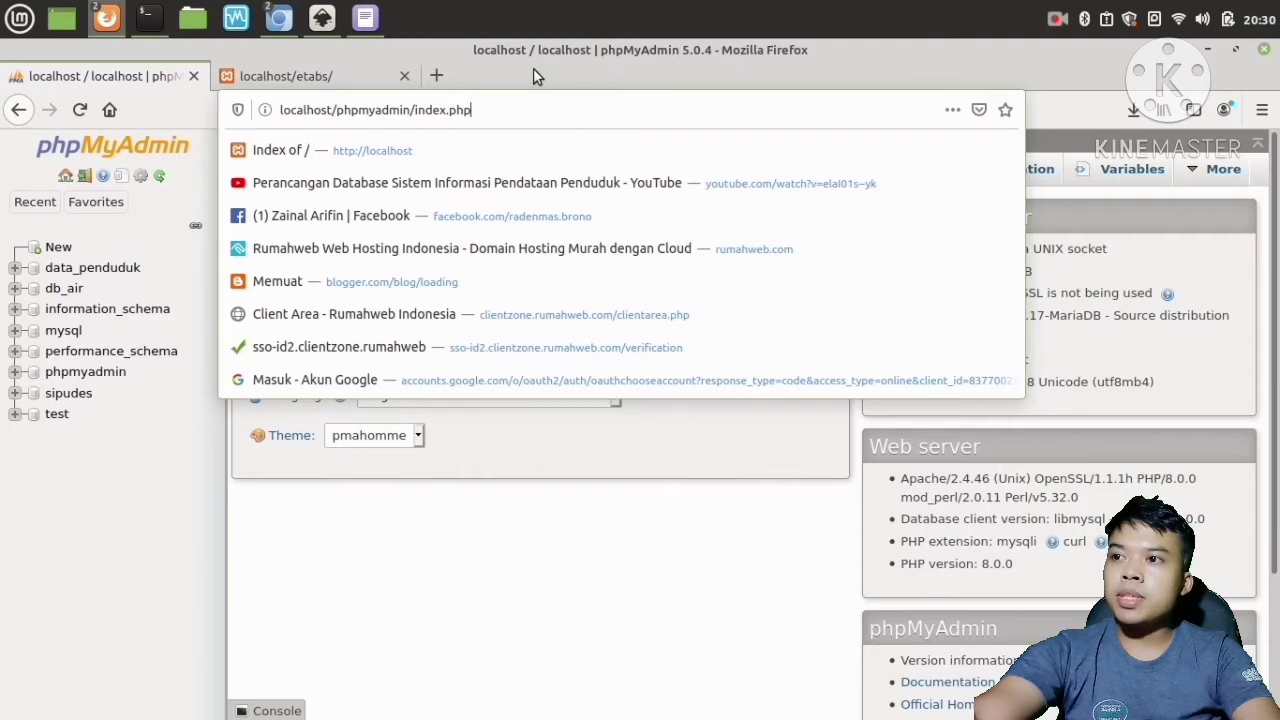
{"action": "key", "text": "Return"}
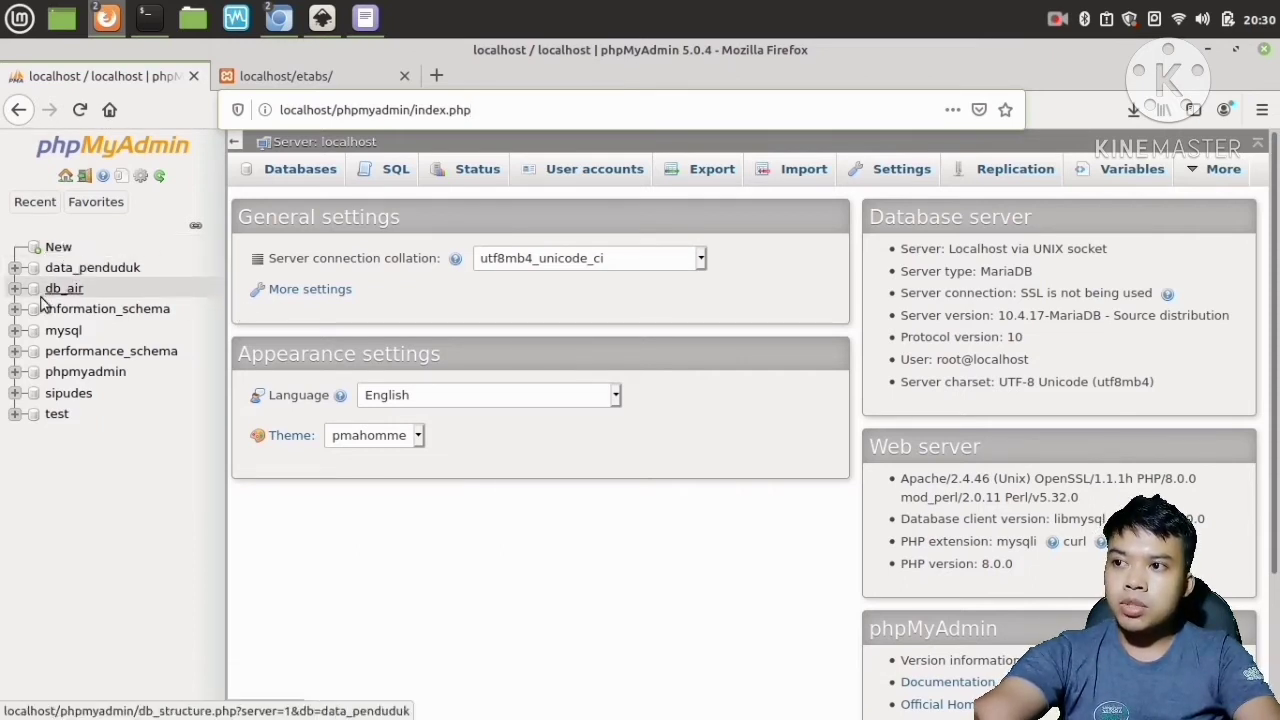
{"action": "left_click", "coordinate": [58, 248]}
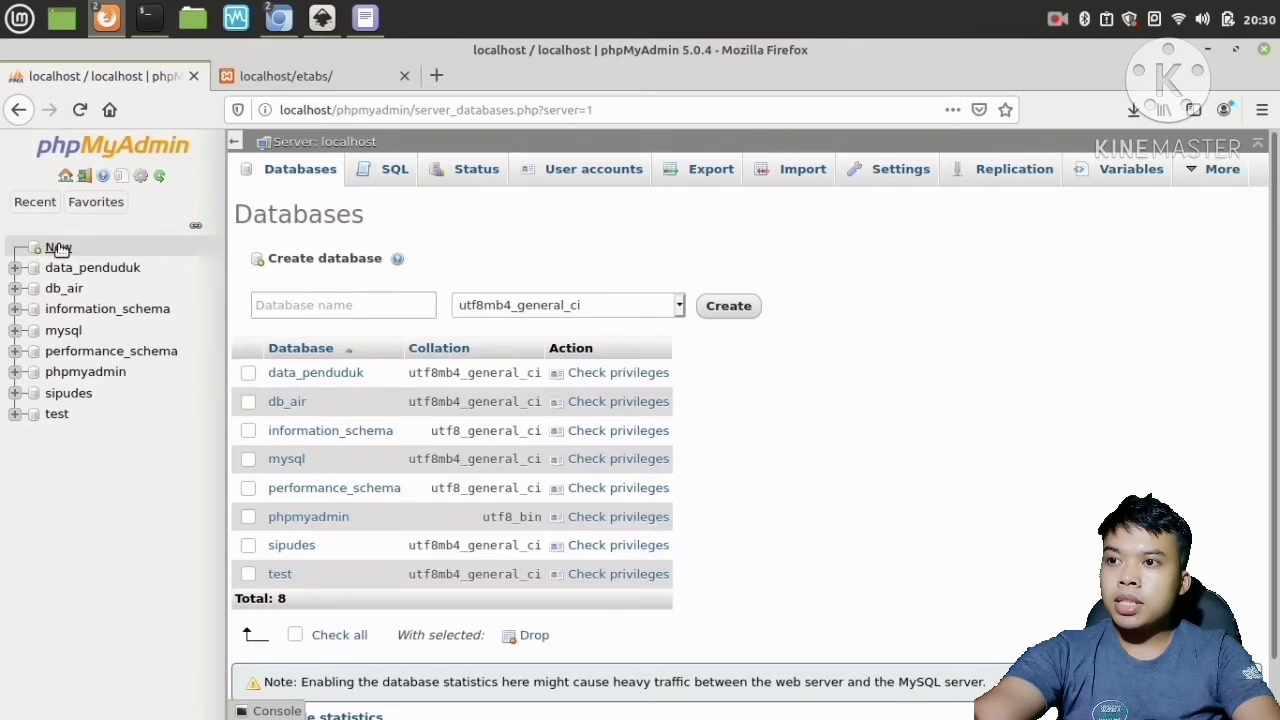
{"action": "left_click", "coordinate": [296, 302]}
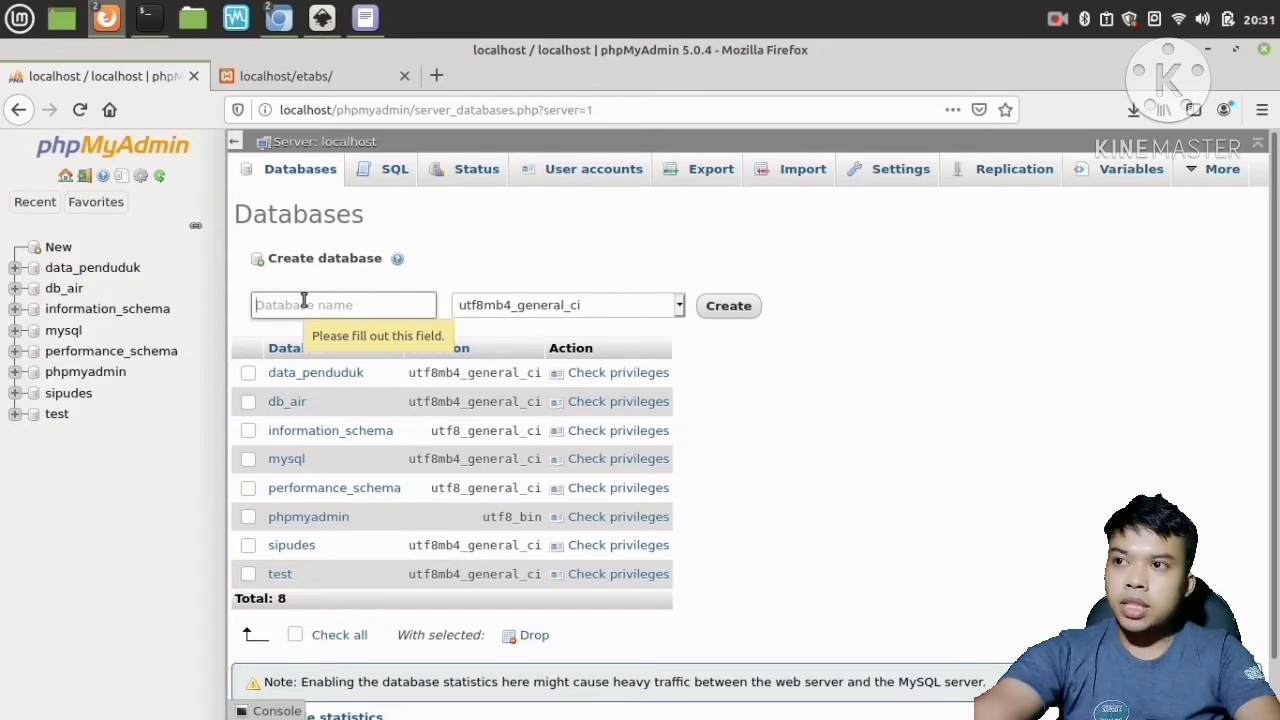
In the file manager's Downloads folder, copy the name of db_tabsis.sql, then minimize the file manager.
{"action": "left_click", "coordinate": [196, 22]}
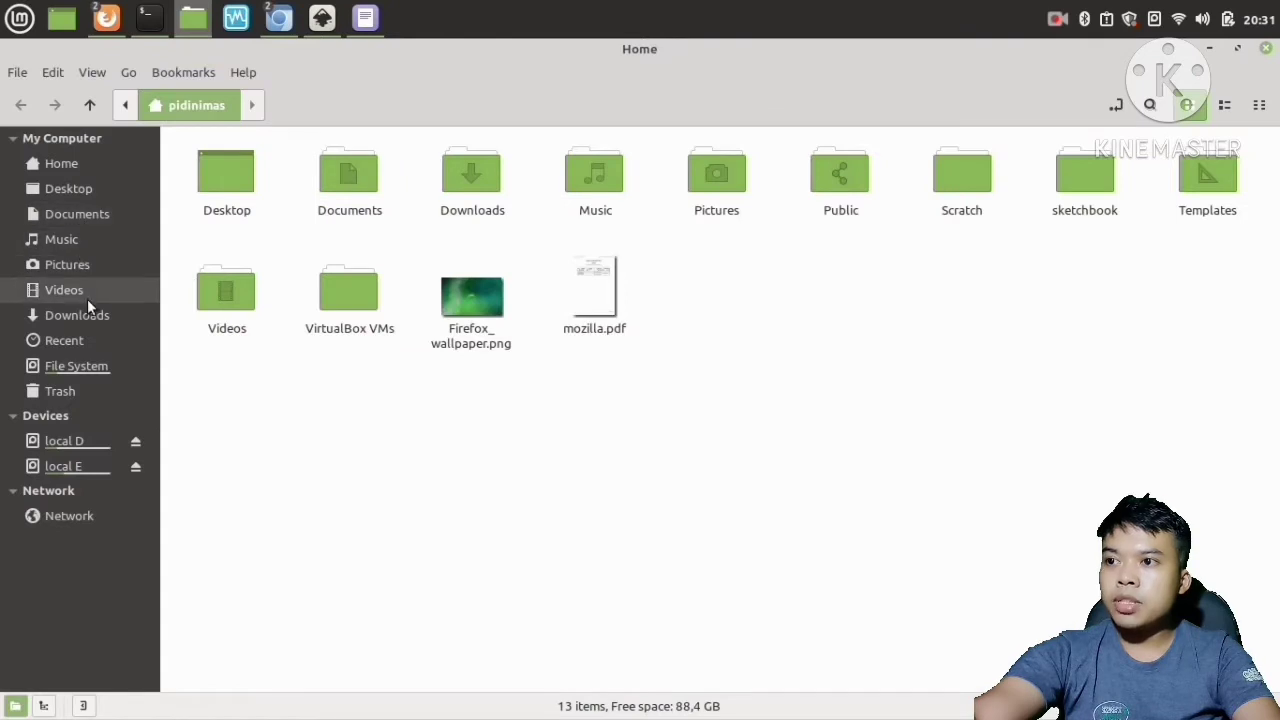
{"action": "left_click", "coordinate": [90, 314]}
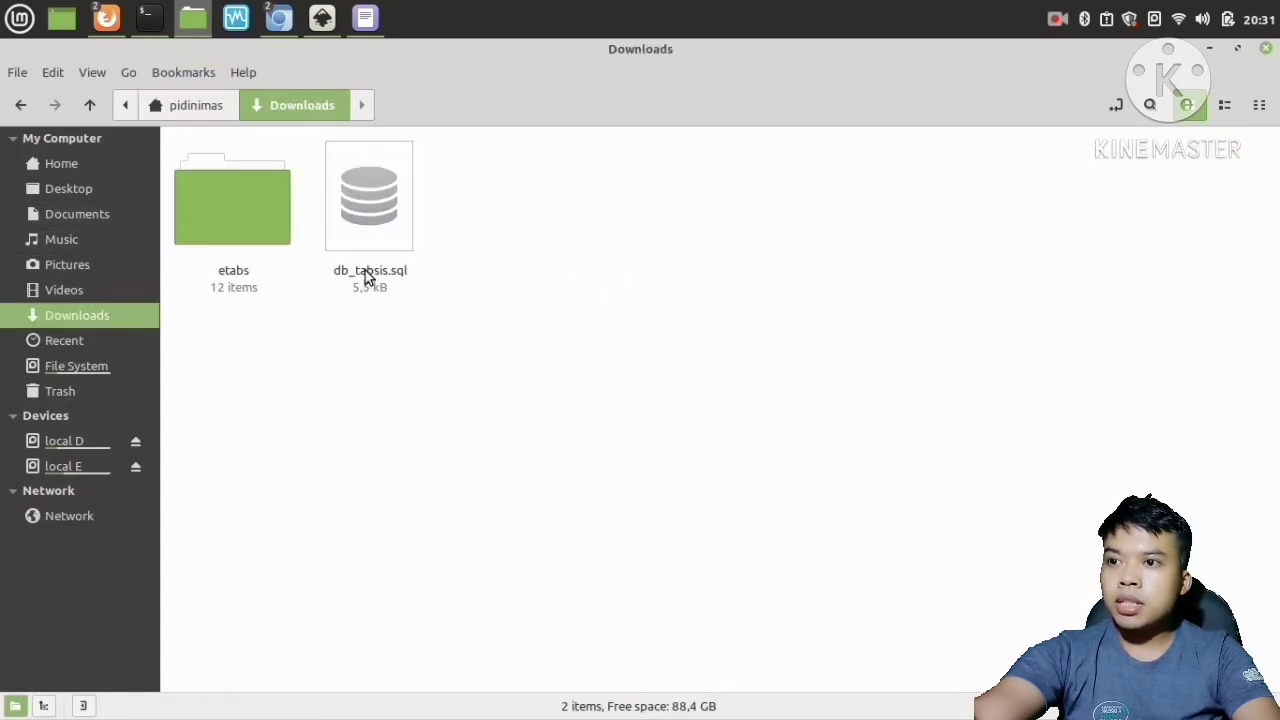
{"action": "left_click", "coordinate": [368, 276]}
{"action": "right_click", "coordinate": [367, 276]}
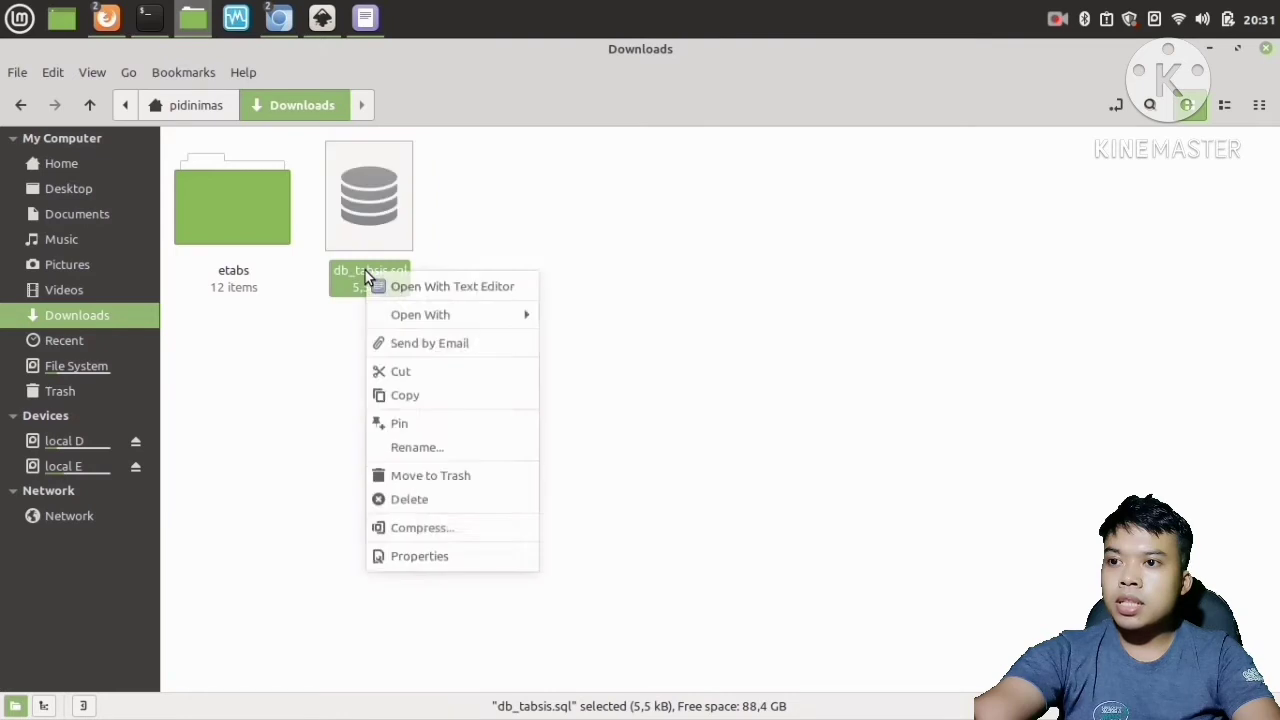
{"action": "left_click", "coordinate": [428, 453]}
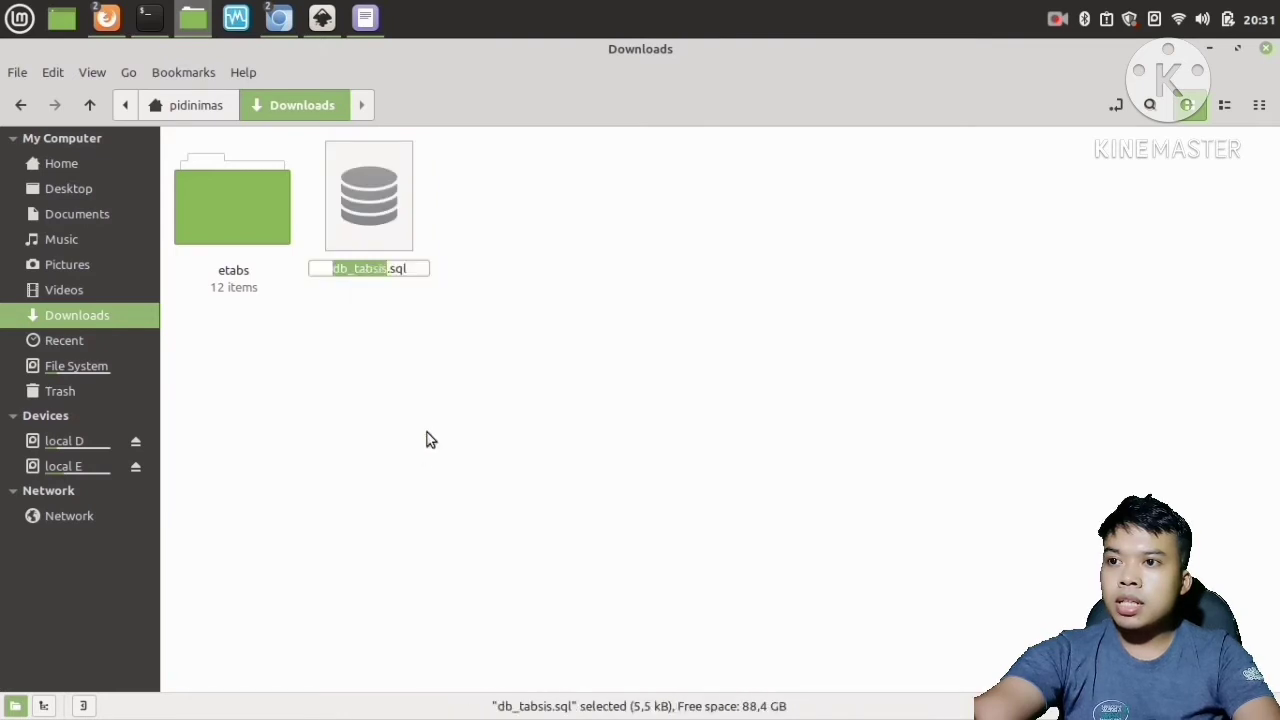
{"action": "right_click", "coordinate": [363, 271]}
{"action": "left_click", "coordinate": [396, 317]}
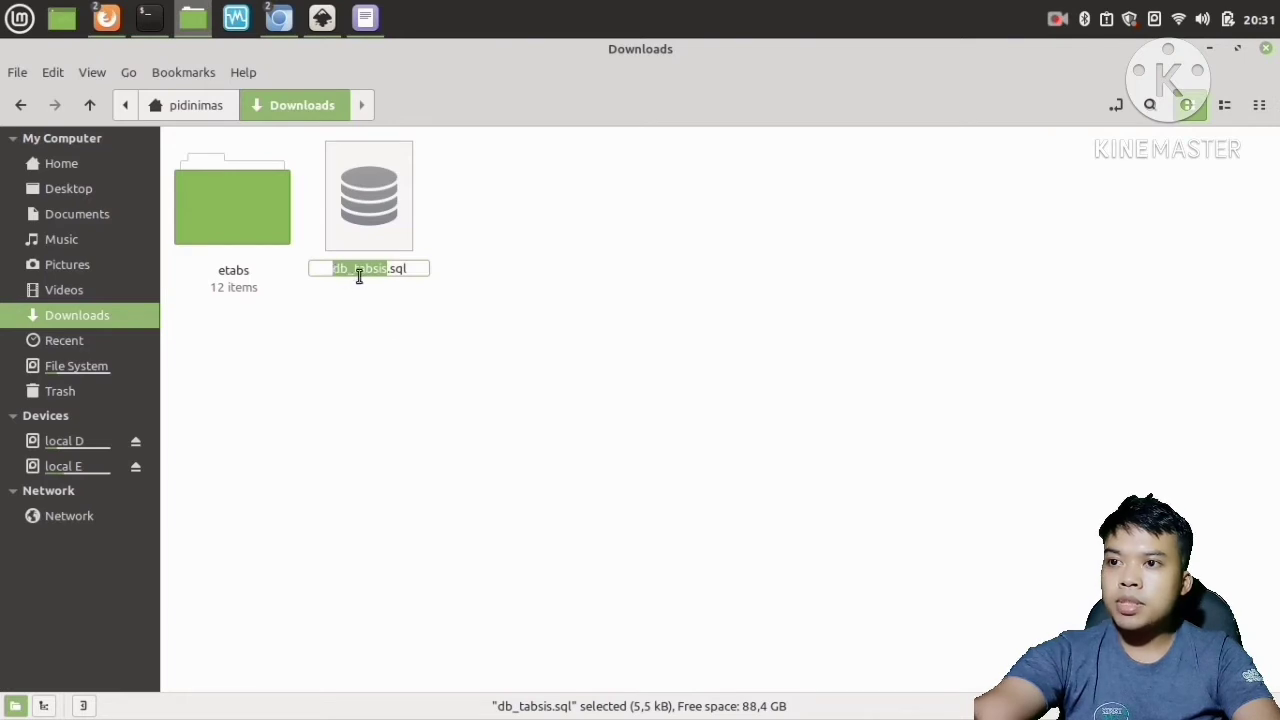
{"action": "left_click", "coordinate": [357, 294]}
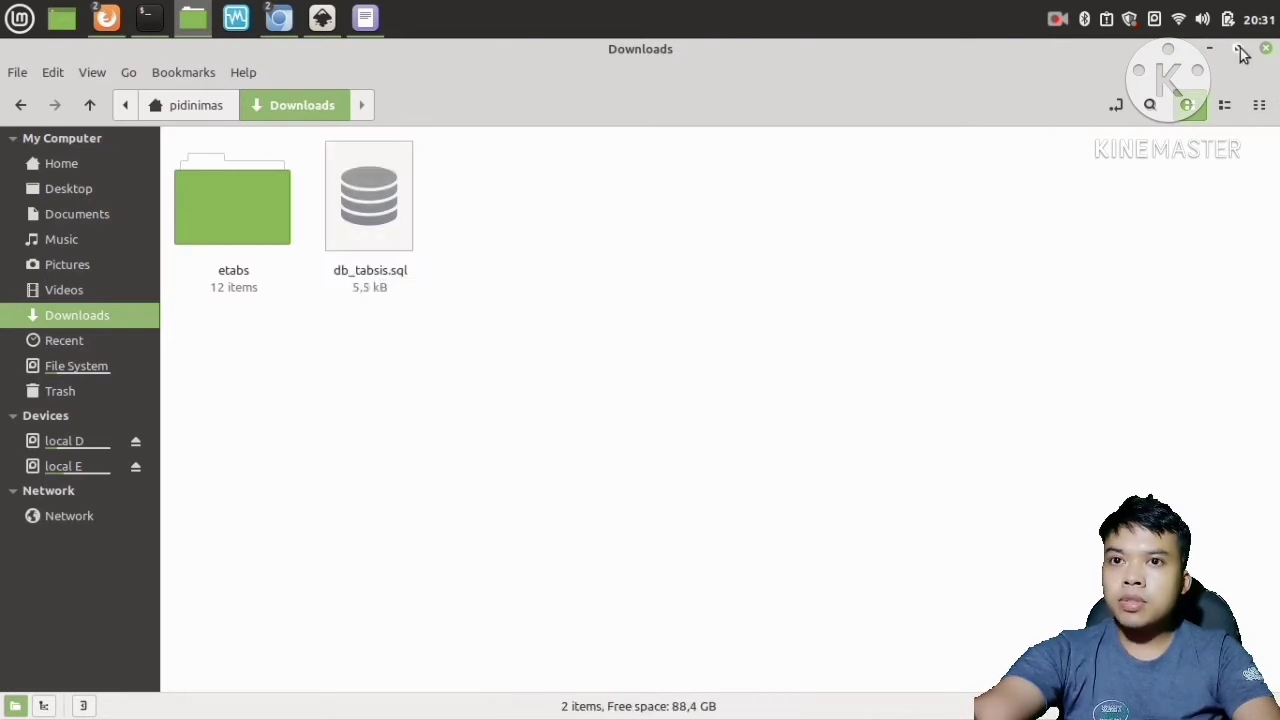
{"action": "left_click", "coordinate": [1208, 52]}
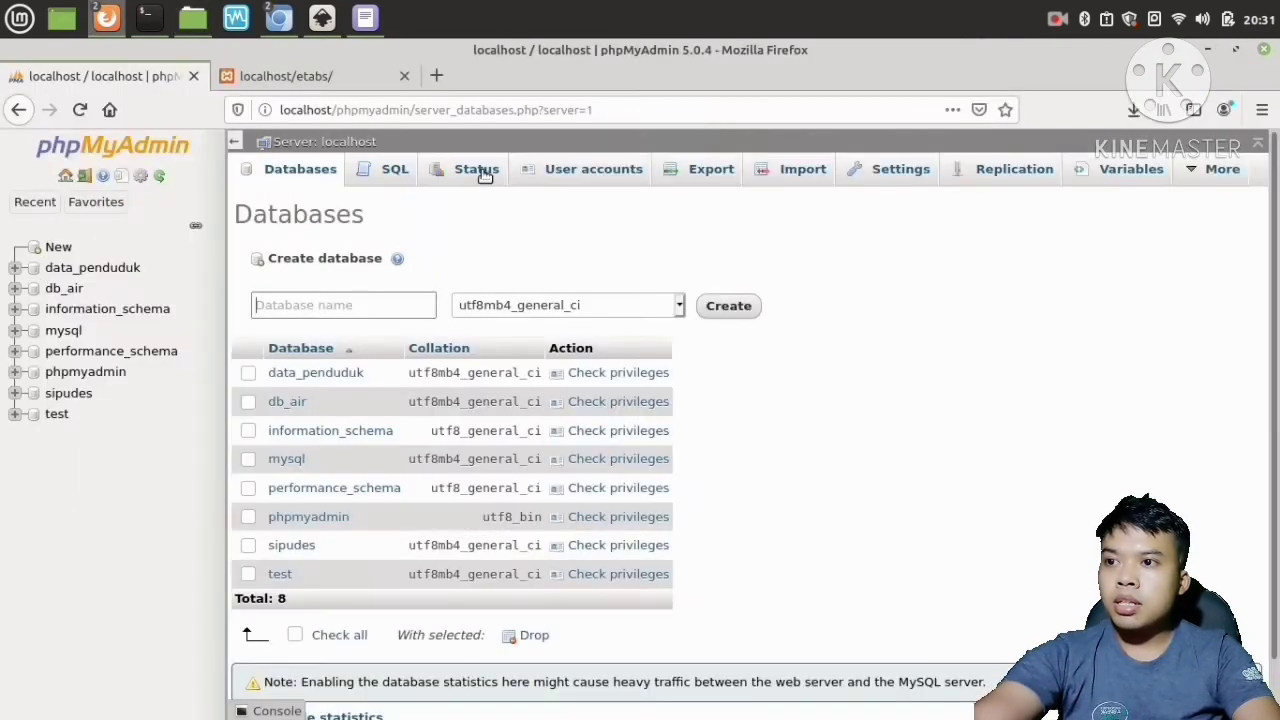
Create a new database named db_tabsis with the utf8mb4_general_ci collation.
{"action": "left_click", "coordinate": [330, 308]}
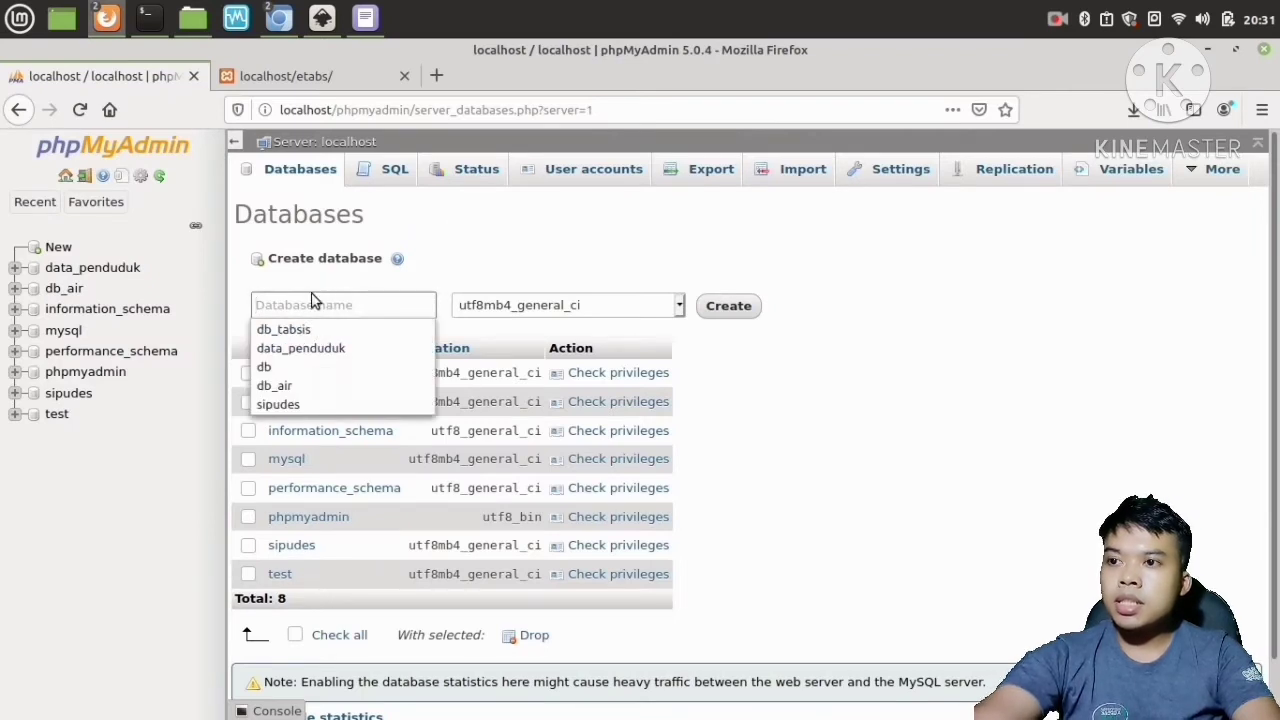
{"action": "left_click", "coordinate": [283, 329]}
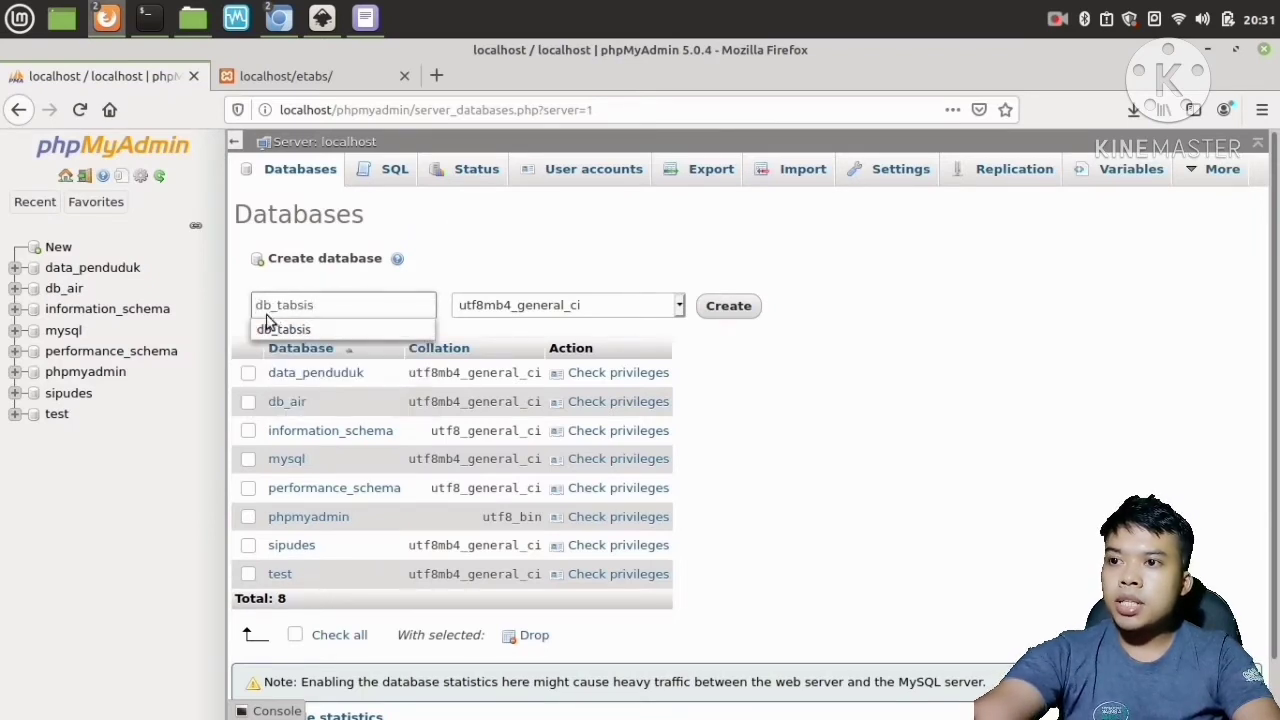
{"action": "left_click", "coordinate": [350, 299]}
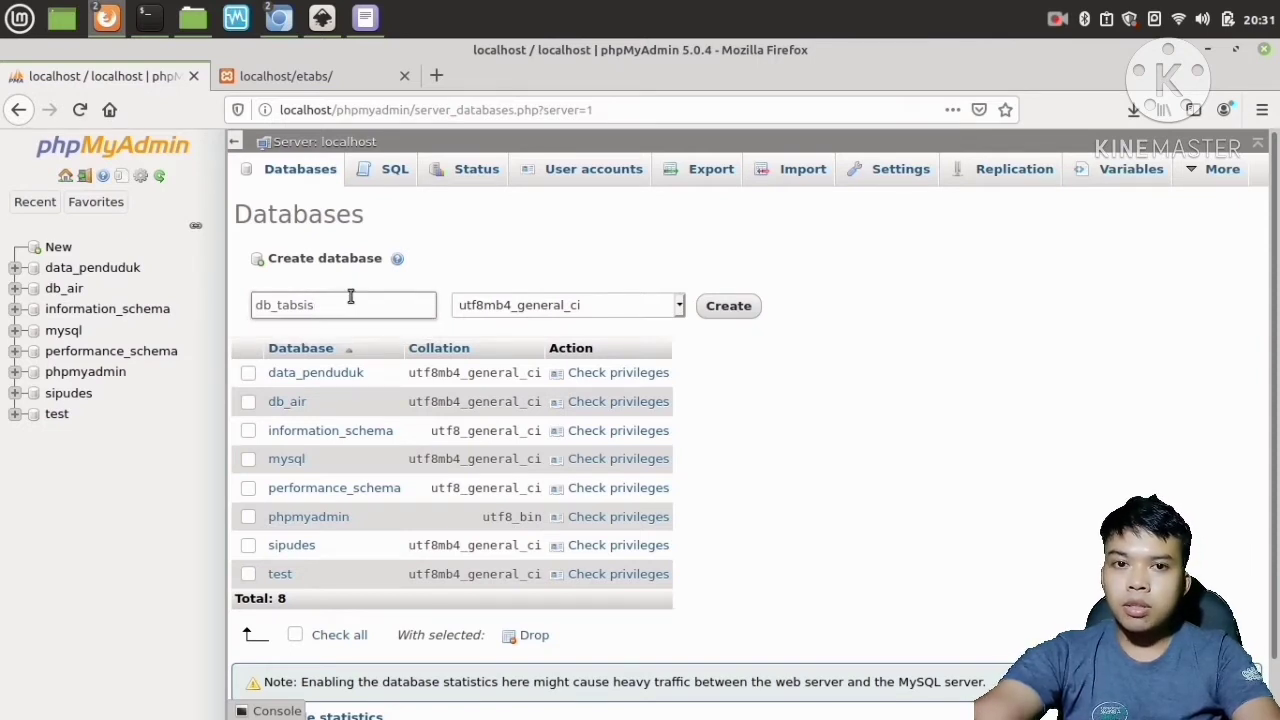
{"action": "left_click", "coordinate": [729, 309]}
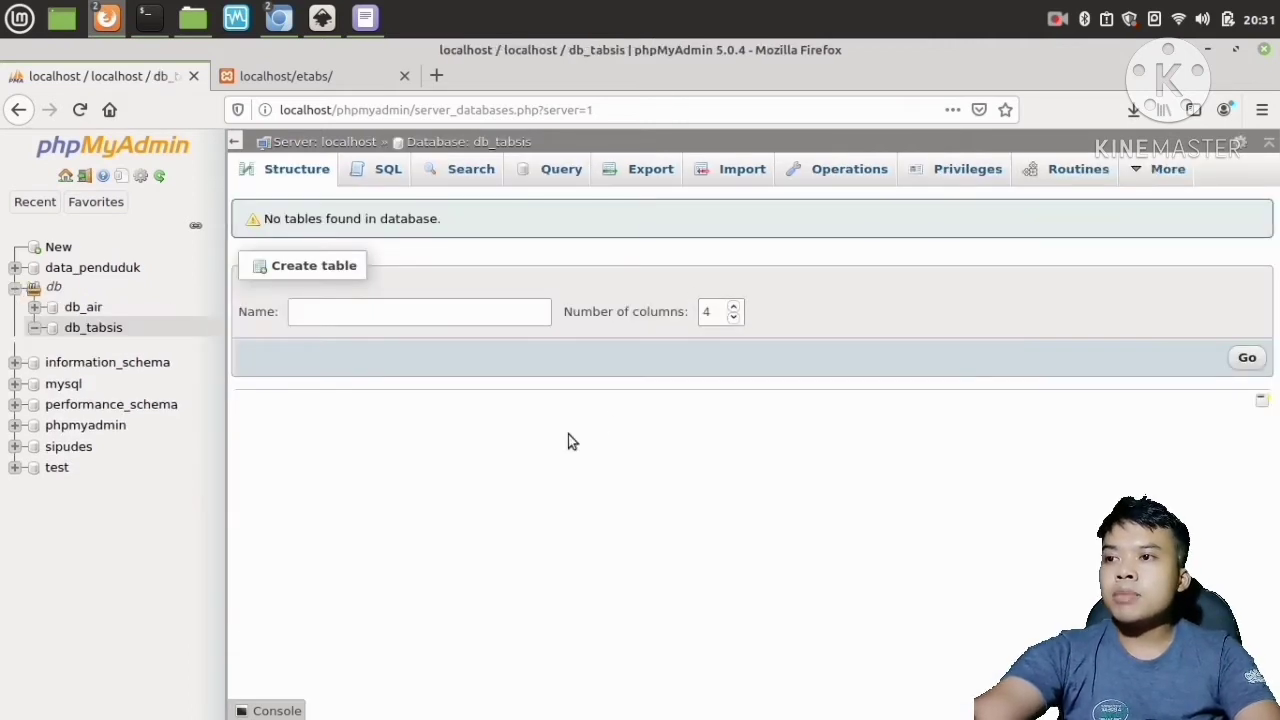
Expand and open the db_tabsis database, then go to its Import page.
{"action": "left_click", "coordinate": [35, 332]}
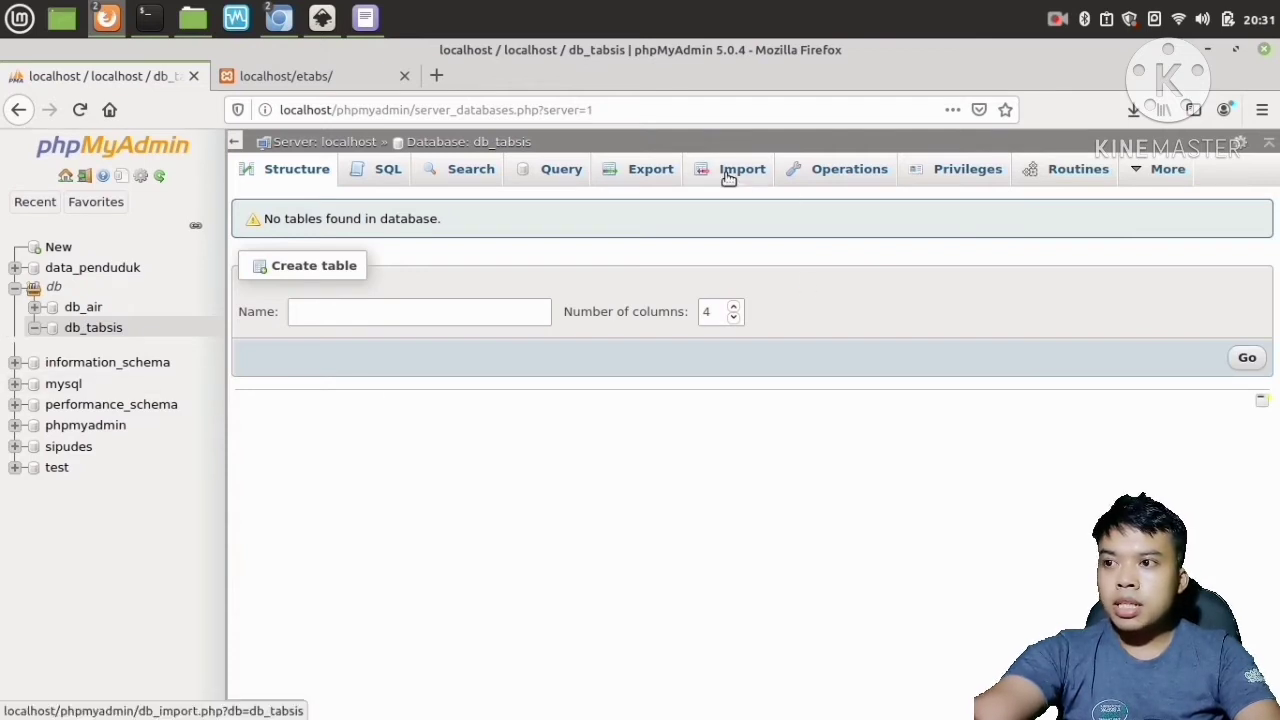
{"action": "left_click", "coordinate": [94, 329]}
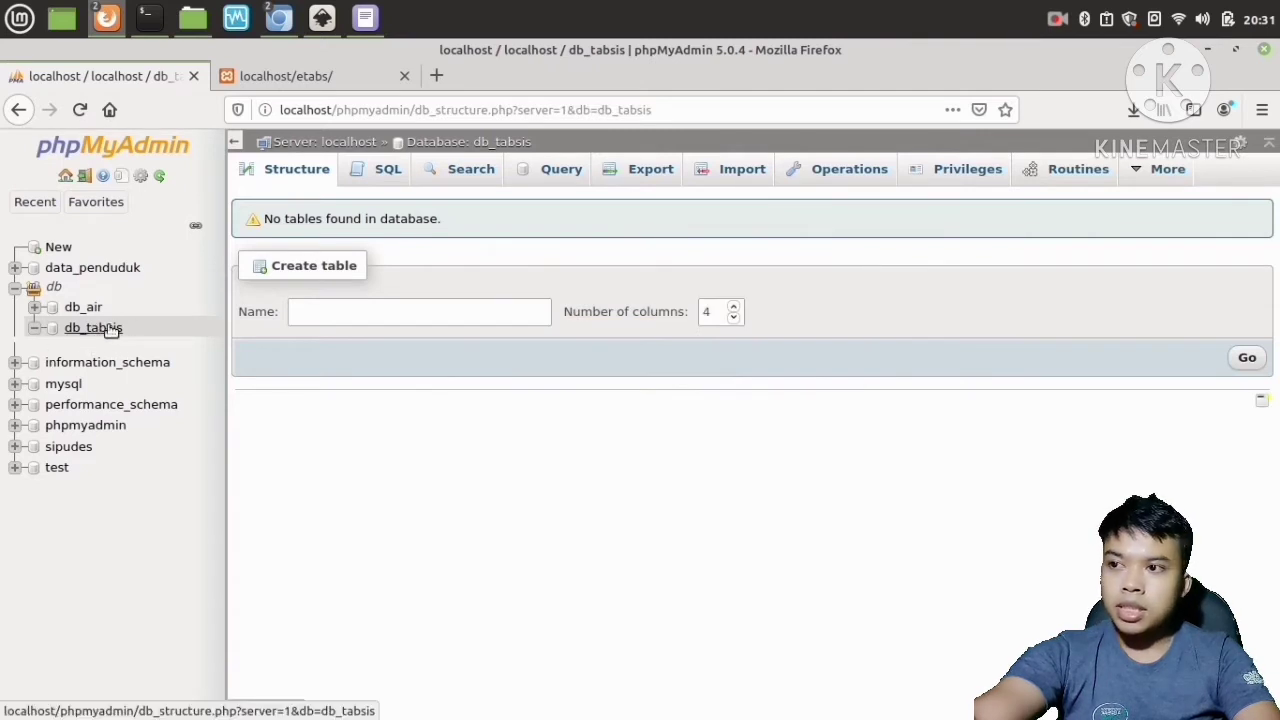
{"action": "left_click", "coordinate": [110, 330]}
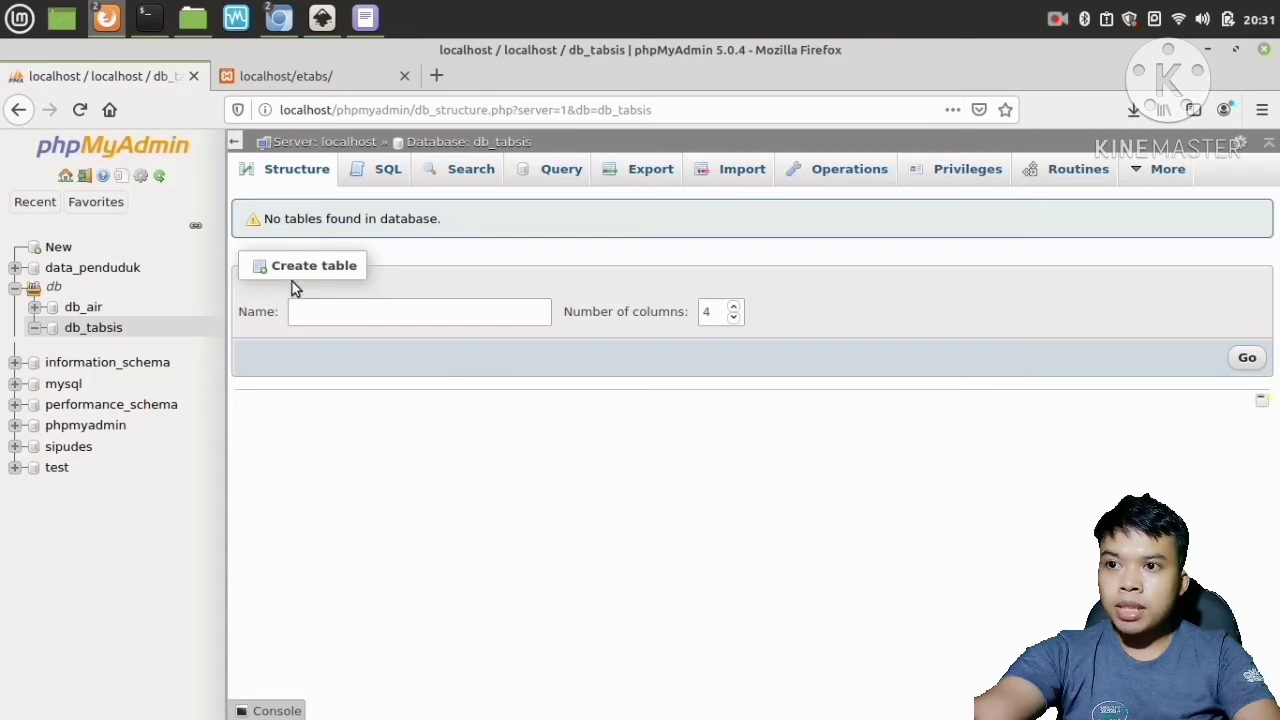
{"action": "left_click", "coordinate": [731, 175]}
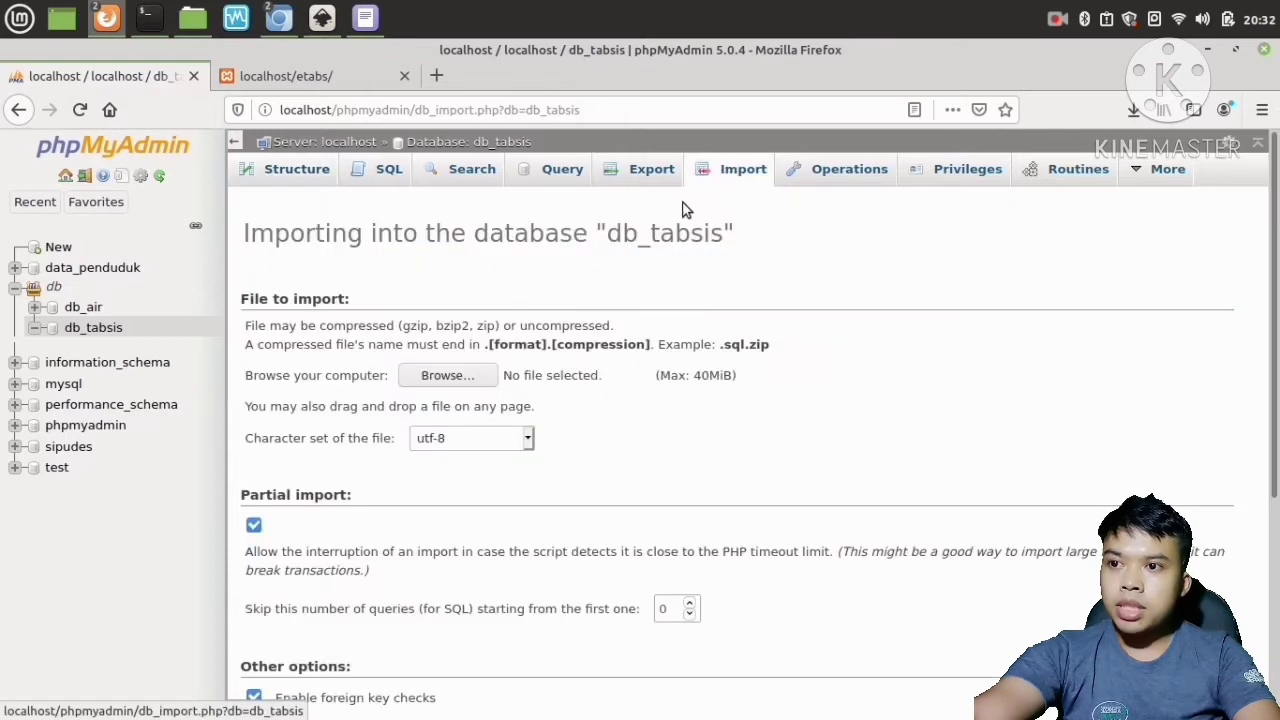
Choose db_tabsis.sql from the Downloads folder as the file to import into db_tabsis.
{"action": "left_click", "coordinate": [448, 383]}
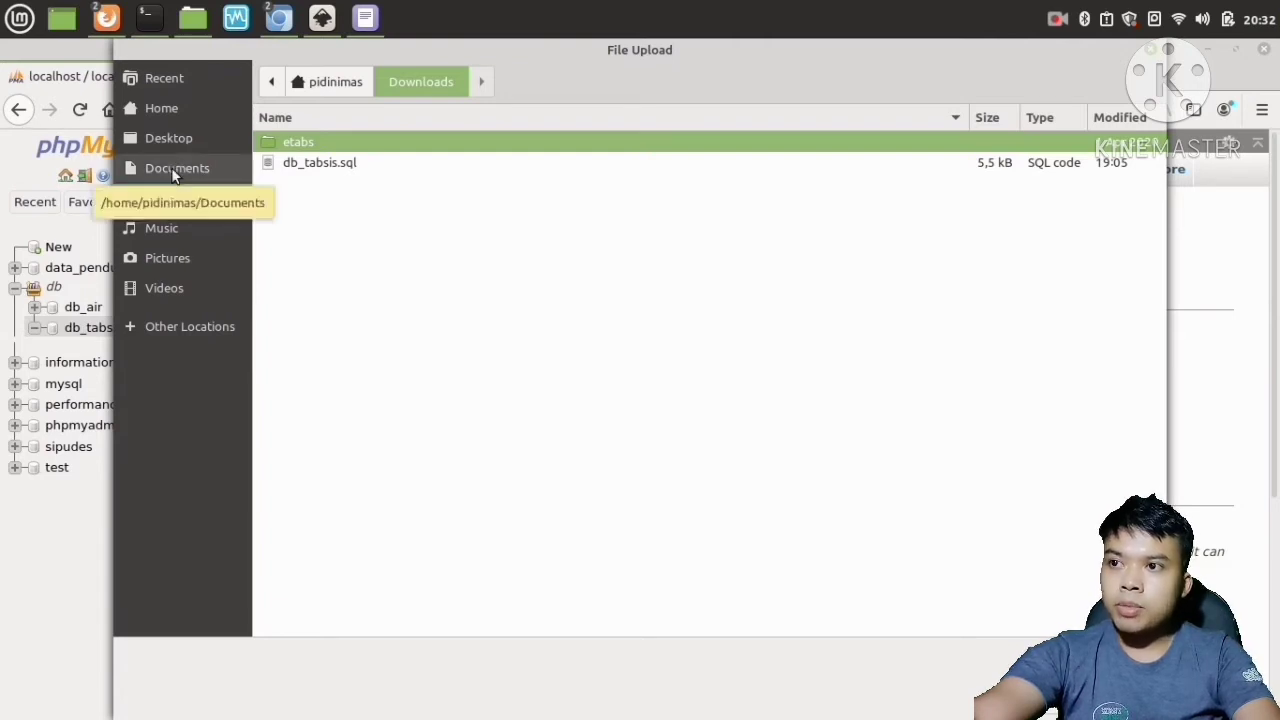
{"action": "left_click", "coordinate": [171, 167]}
{"action": "left_click", "coordinate": [174, 142]}
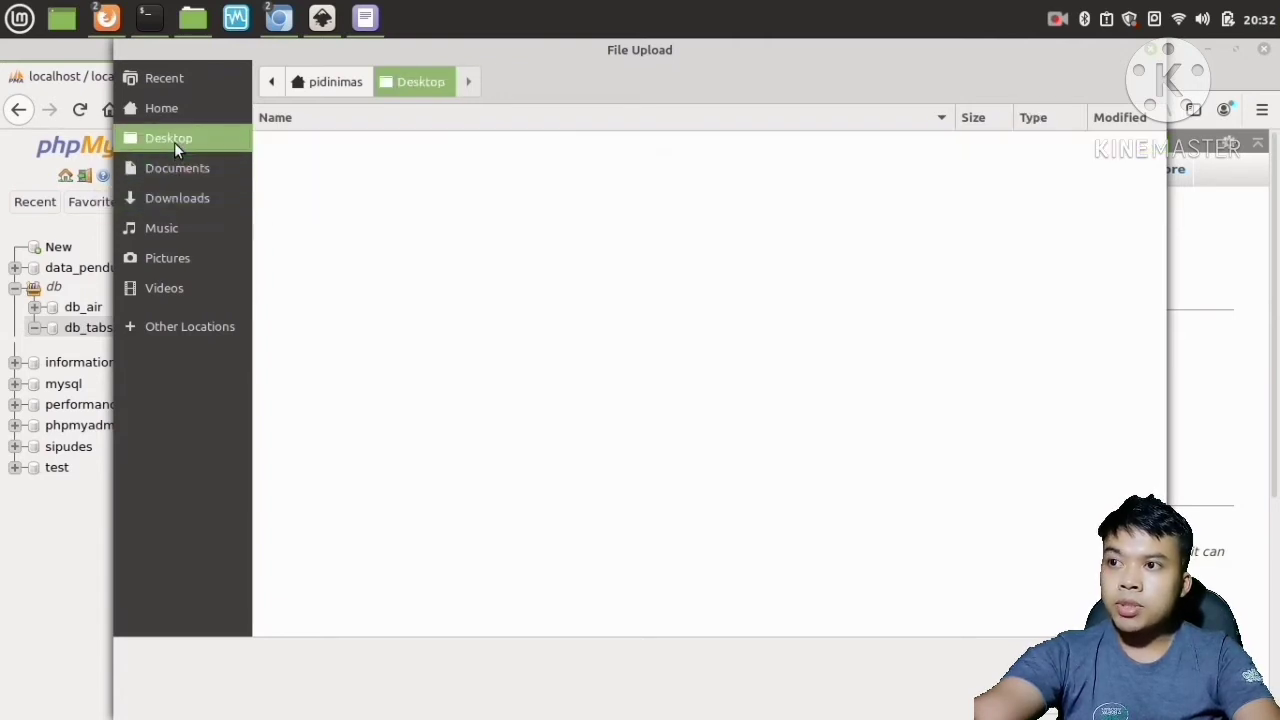
{"action": "left_click", "coordinate": [177, 197]}
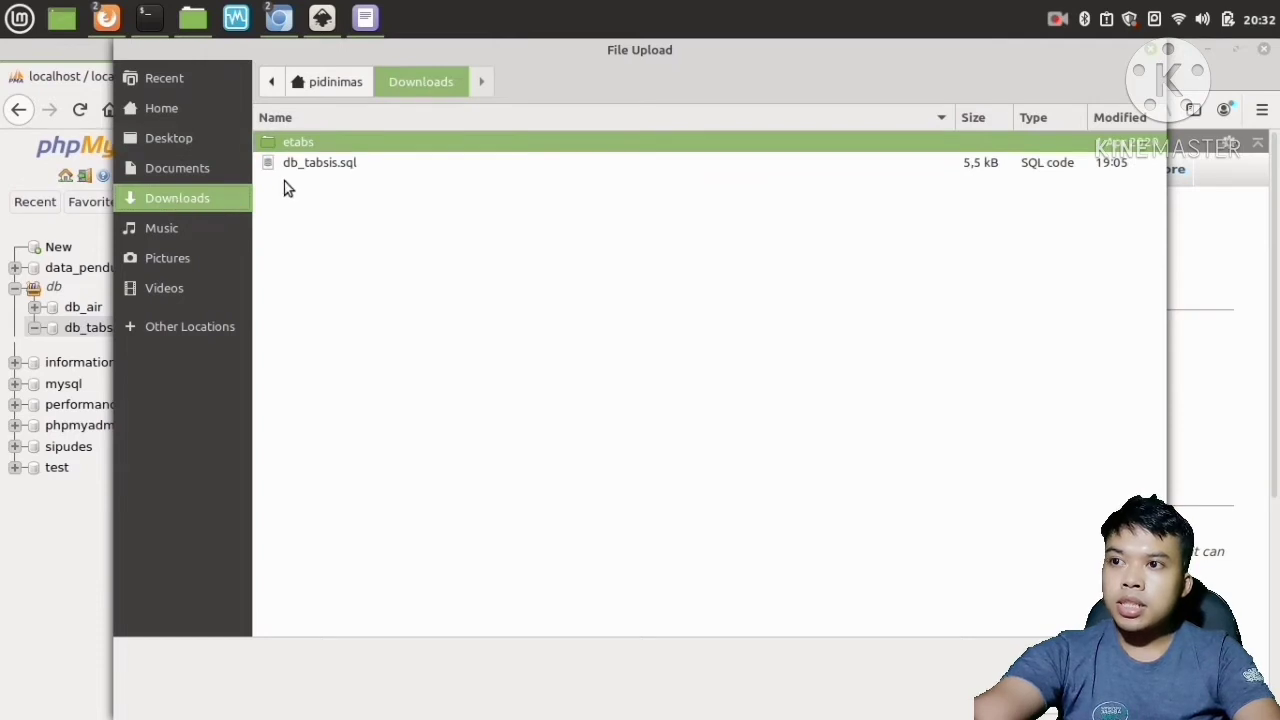
{"action": "left_click", "coordinate": [330, 166]}
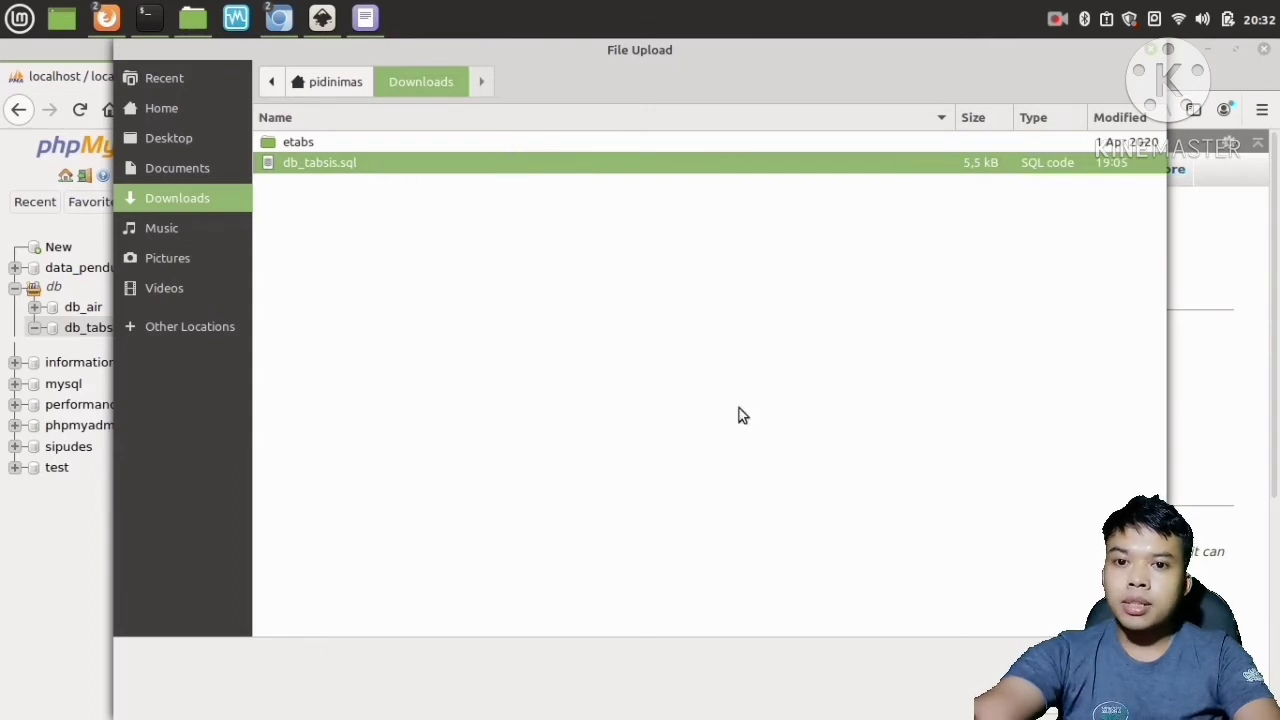
{"action": "left_click", "coordinate": [1125, 698]}
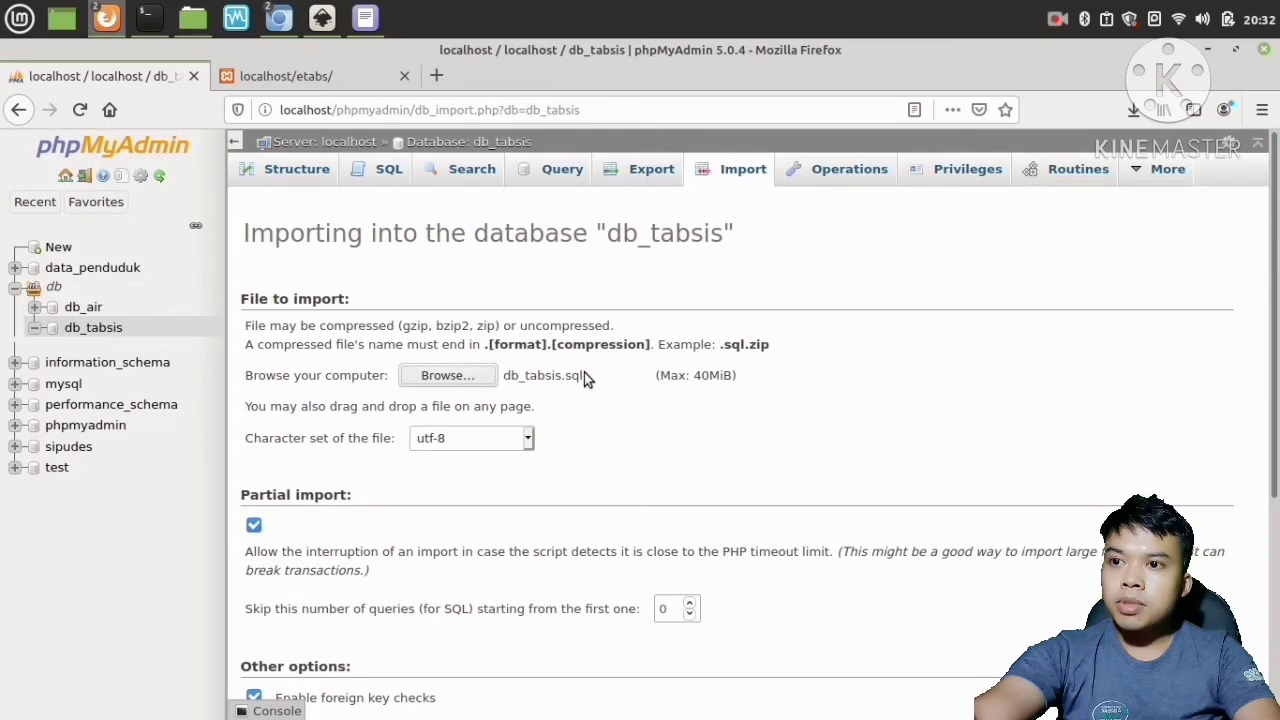
{"action": "left_click", "coordinate": [543, 387]}
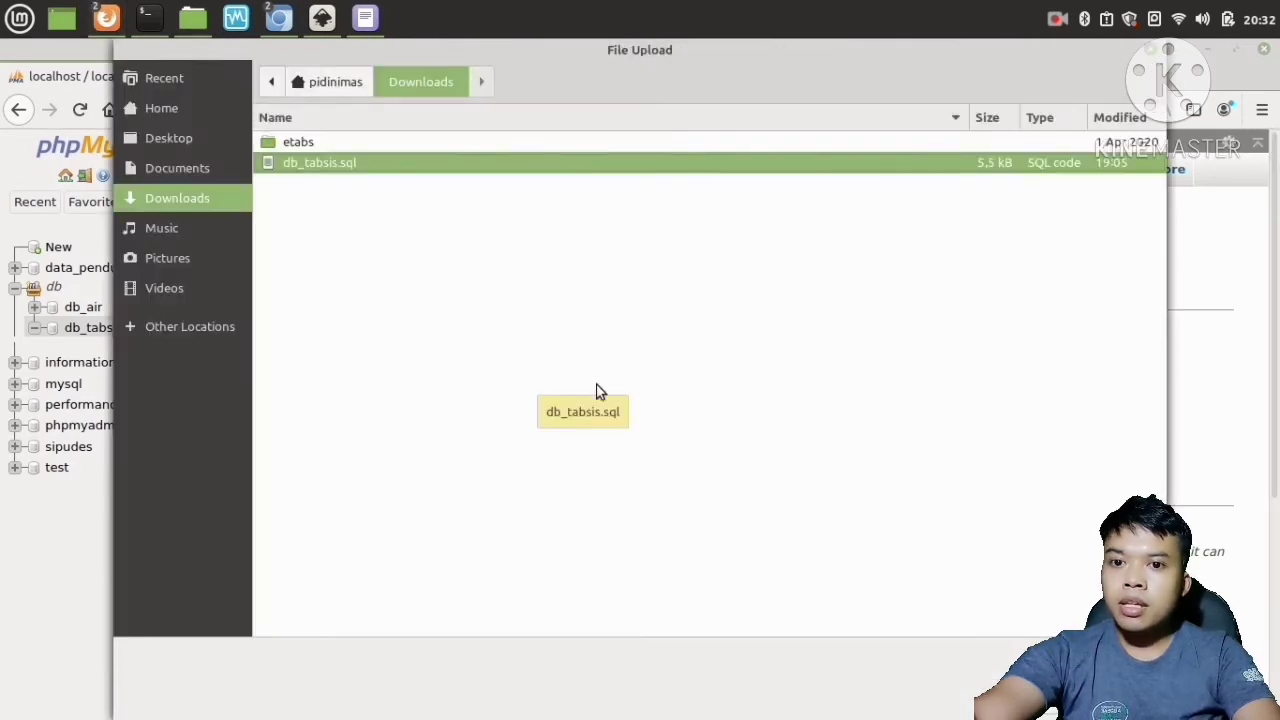
{"action": "key", "text": "Return"}
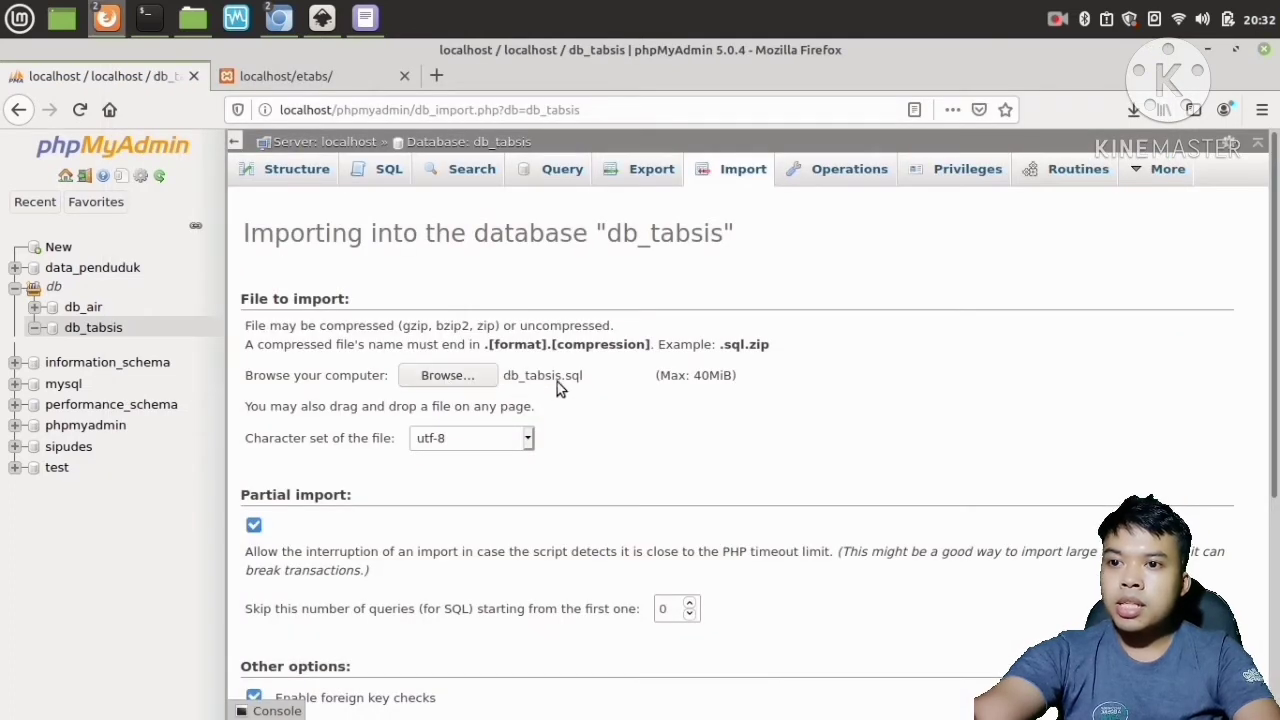
{"action": "scroll", "coordinate": [557, 385], "scroll_direction": "down", "scroll_amount": 5}
{"action": "scroll", "coordinate": [563, 385], "scroll_direction": "down", "scroll_amount": 1}
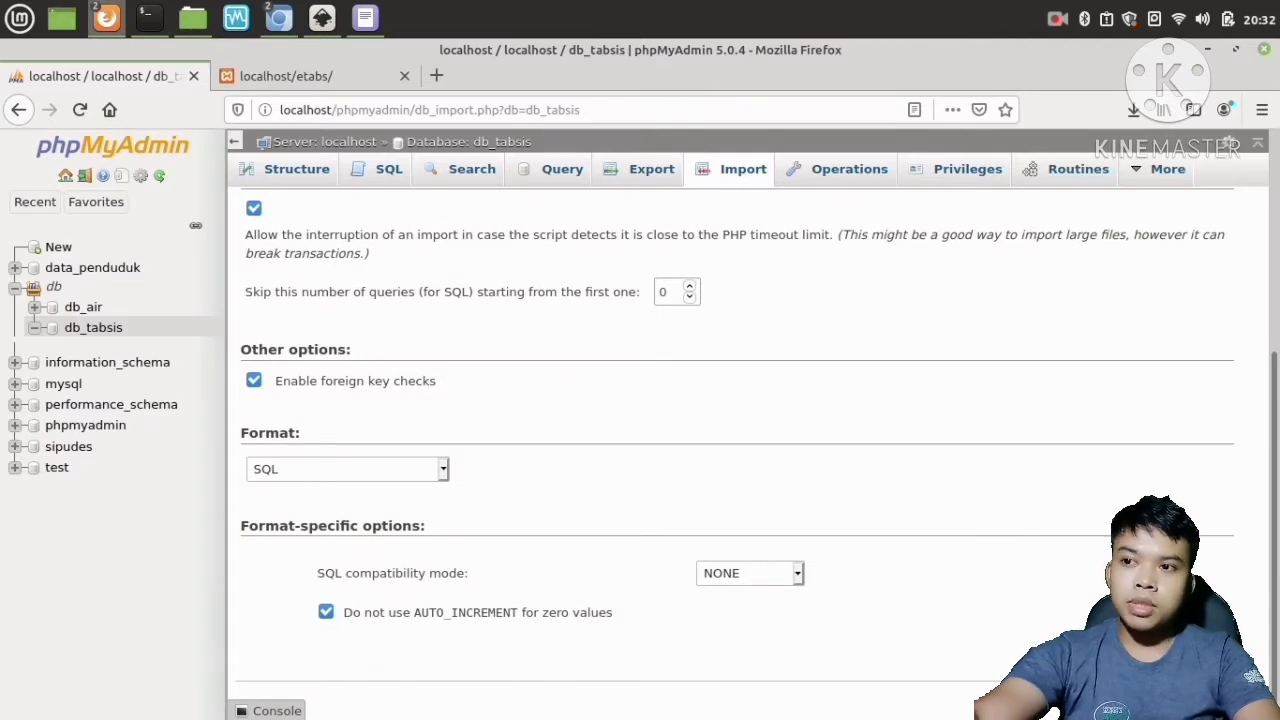
Run the import of db_tabsis.sql into the db_tabsis database.
{"action": "scroll", "coordinate": [903, 522], "scroll_direction": "up", "scroll_amount": 3}
{"action": "scroll", "coordinate": [903, 528], "scroll_direction": "up", "scroll_amount": 3}
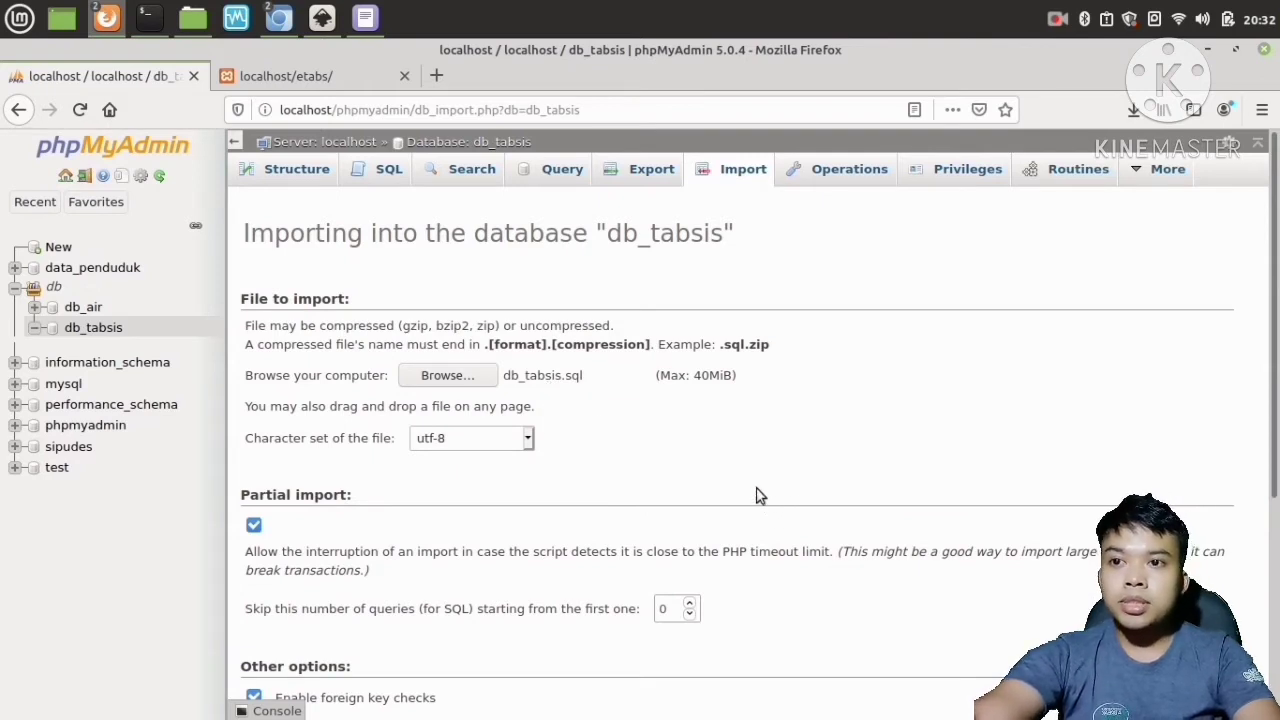
{"action": "double_click", "coordinate": [751, 344]}
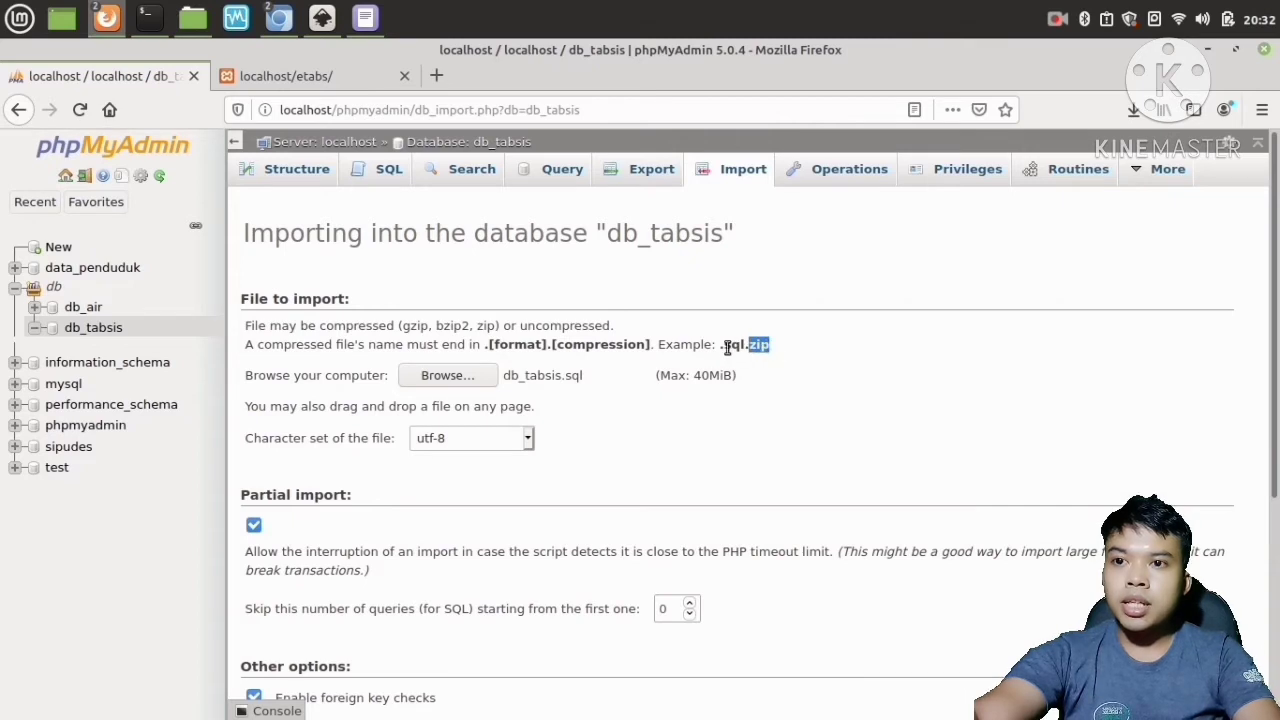
{"action": "left_click_drag", "start_coordinate": [720, 344], "coordinate": [739, 344]}
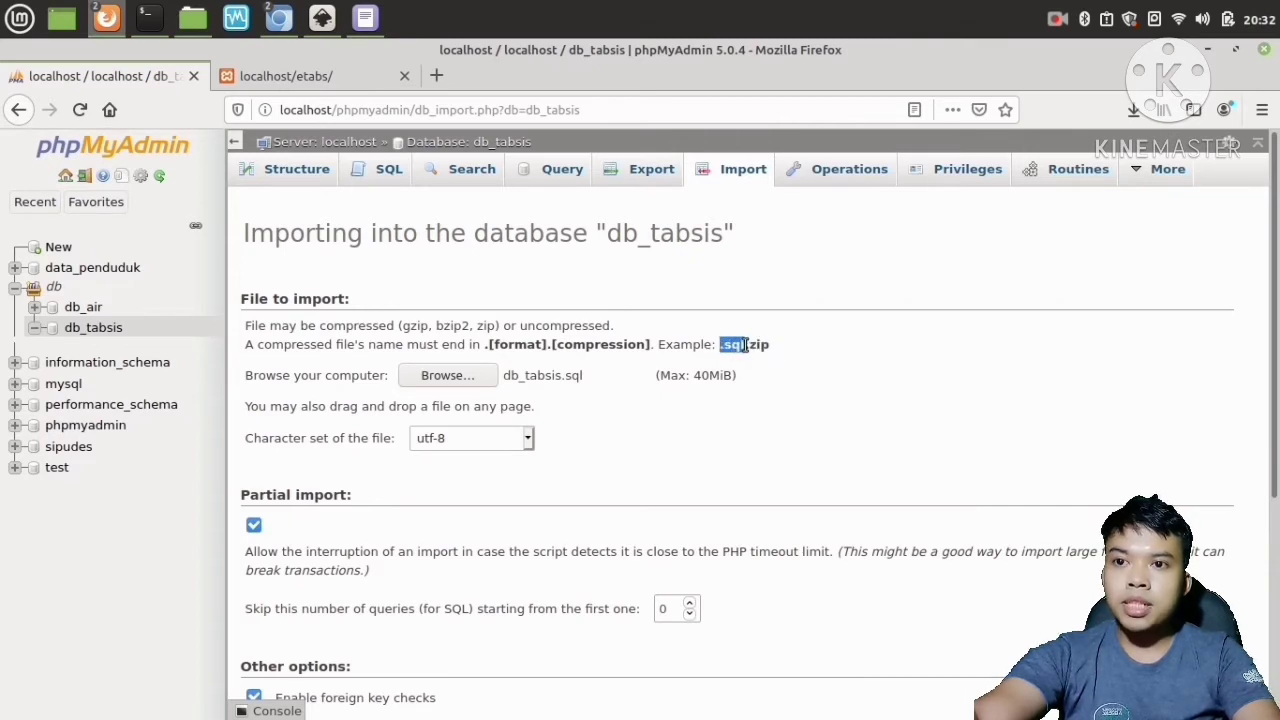
{"action": "left_click", "coordinate": [768, 345]}
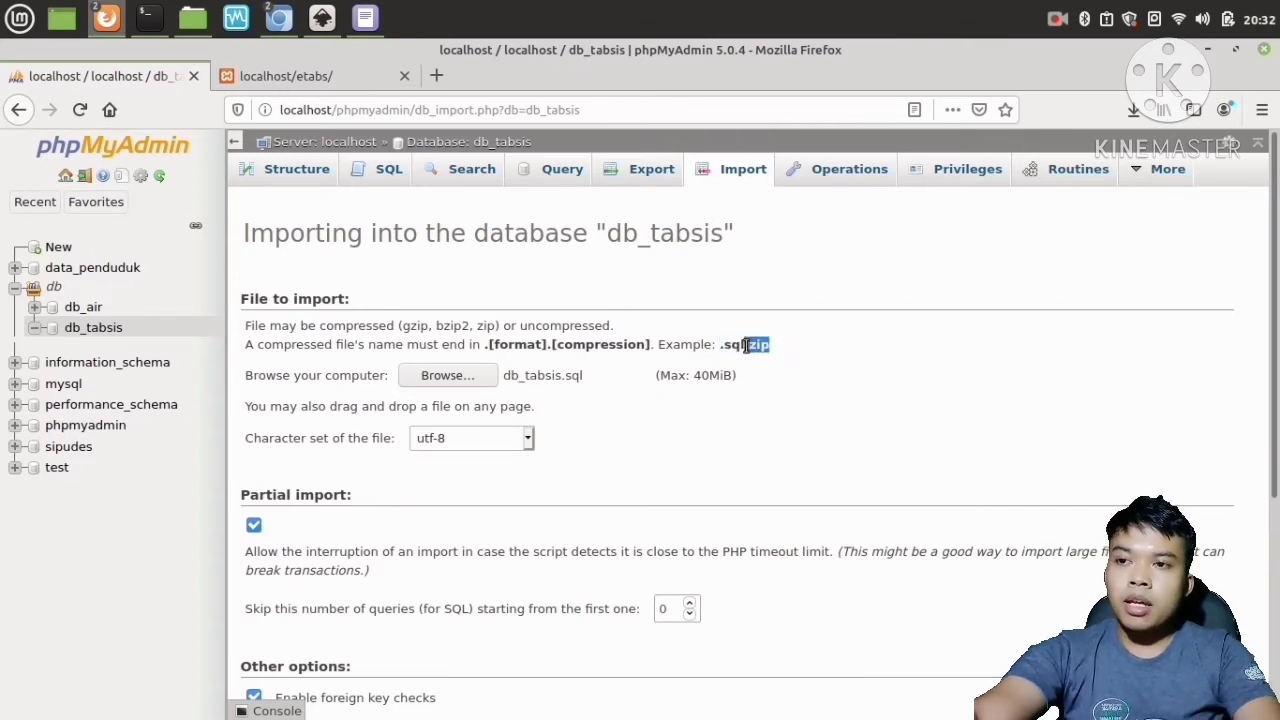
{"action": "scroll", "coordinate": [748, 390], "scroll_direction": "down", "scroll_amount": 5}
{"action": "scroll", "coordinate": [763, 400], "scroll_direction": "up", "scroll_amount": 3}
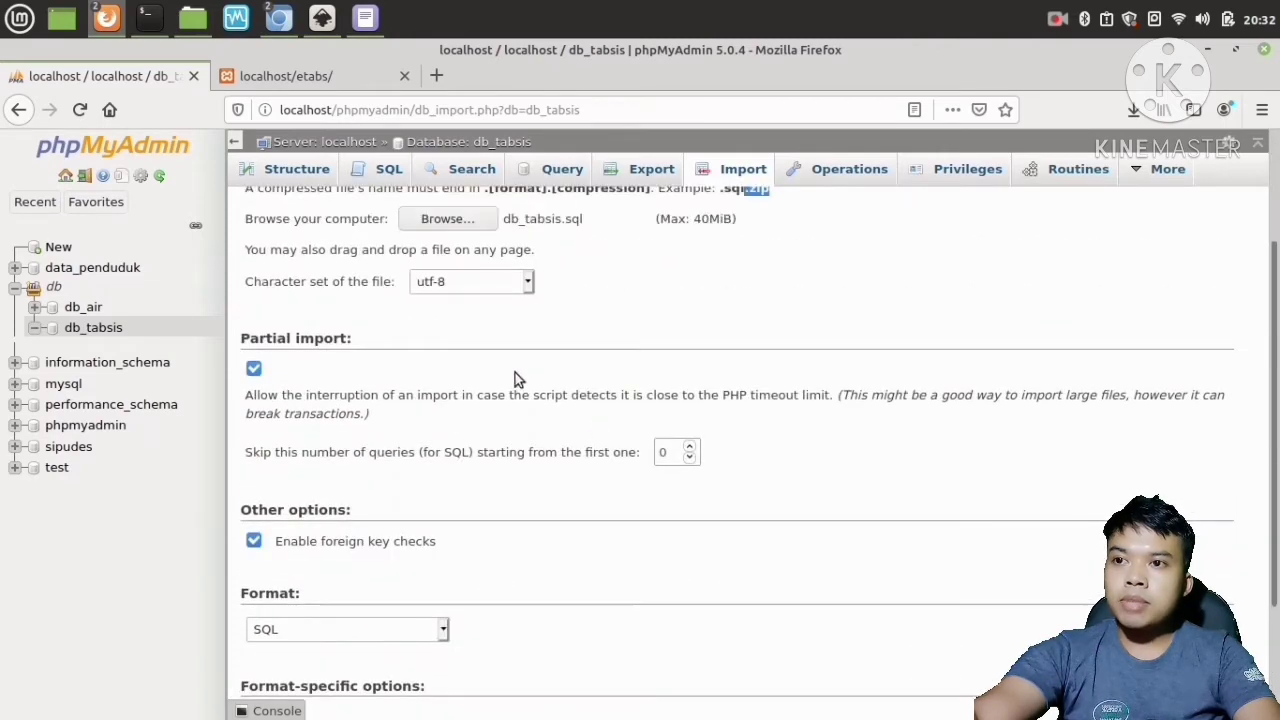
{"action": "scroll", "coordinate": [775, 455], "scroll_direction": "down", "scroll_amount": 3}
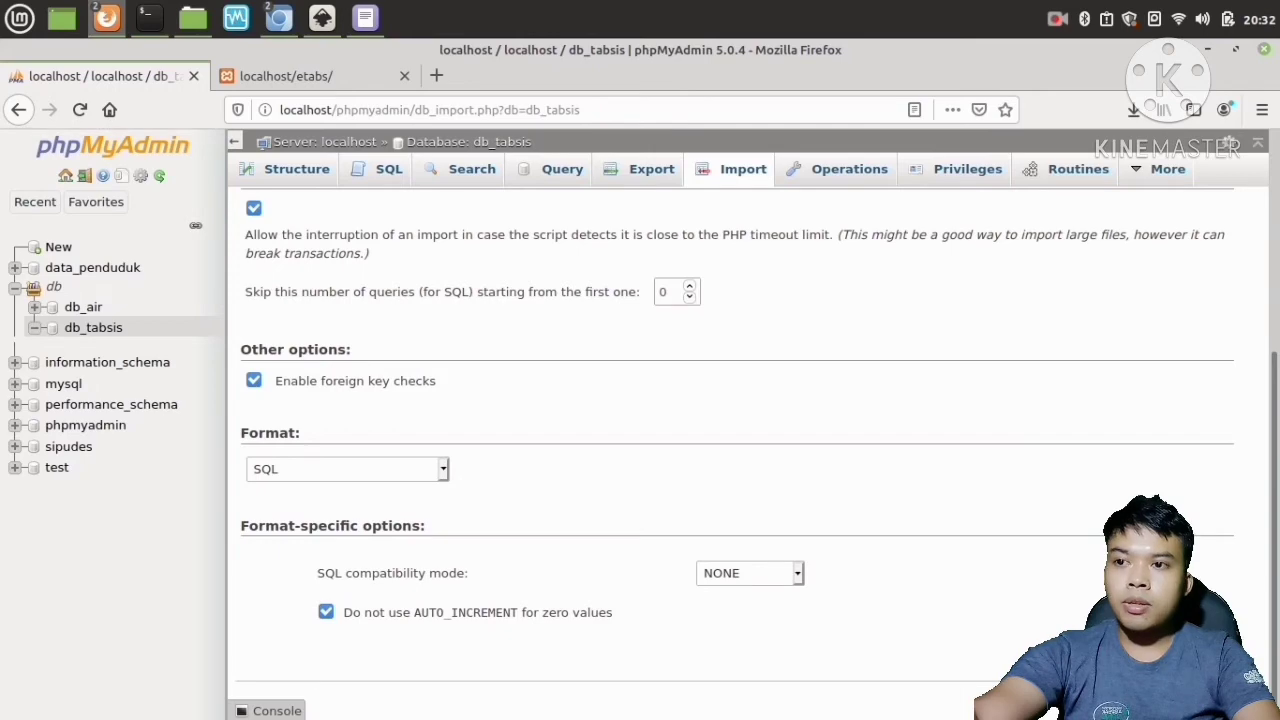
{"action": "left_click", "coordinate": [1207, 703]}
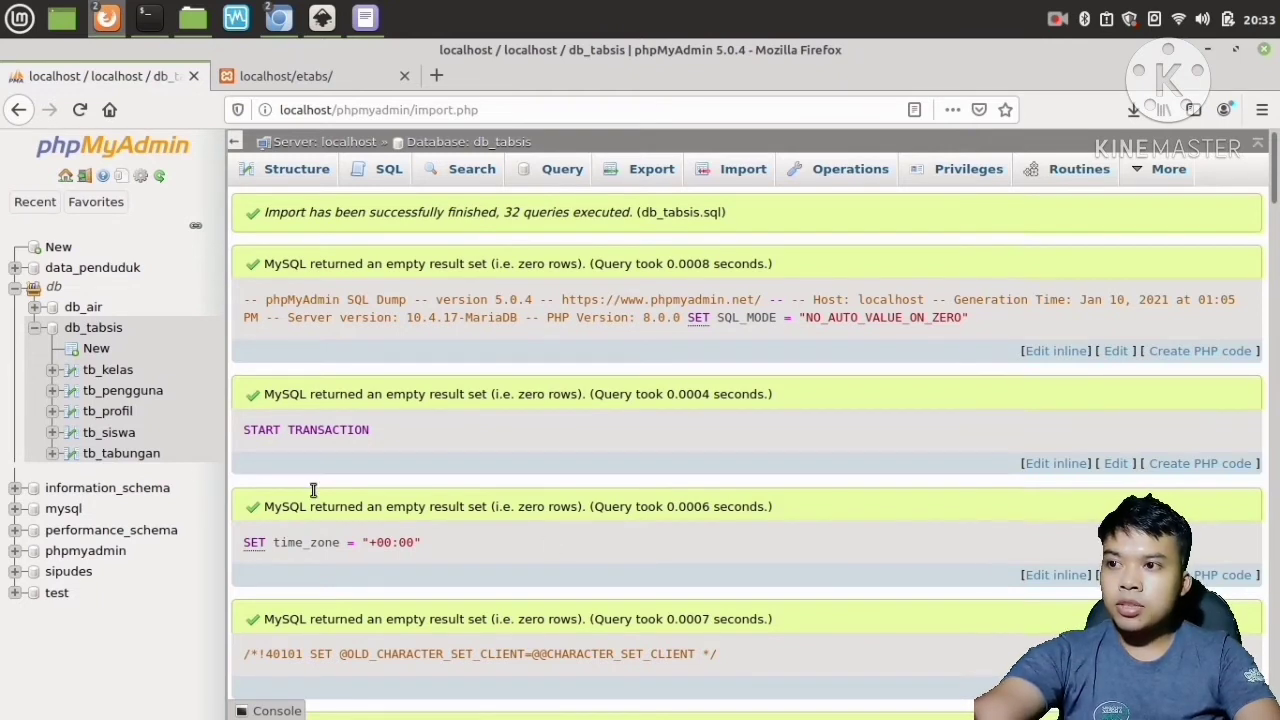
Examine the imported tables of db_tabsis, including the rows and structure of tb_kelas.
{"action": "left_click", "coordinate": [92, 328]}
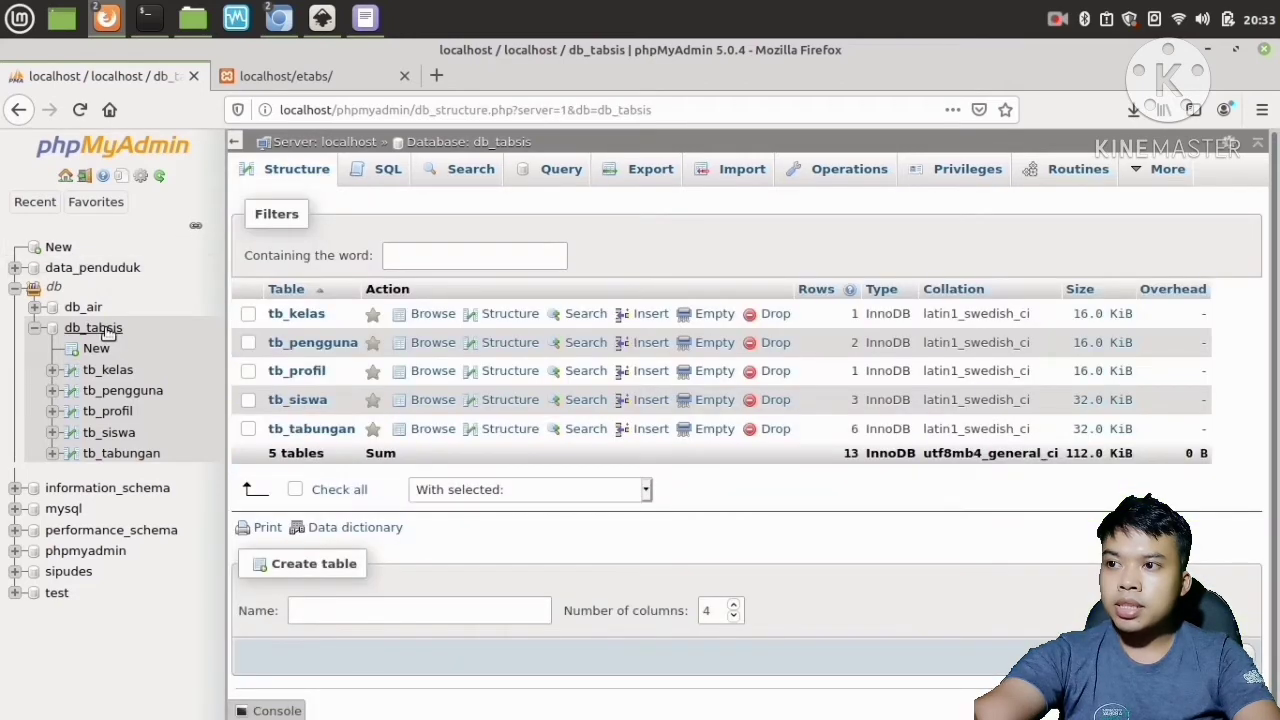
{"action": "left_click", "coordinate": [106, 334]}
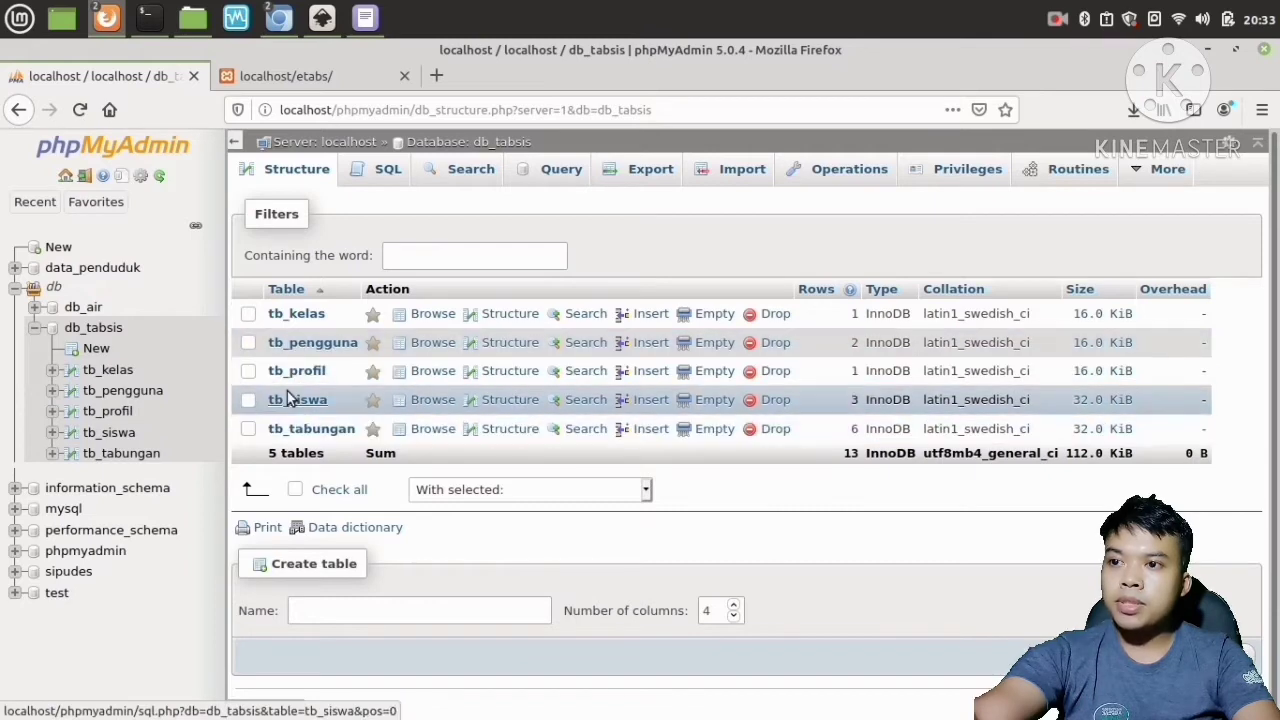
{"action": "left_click", "coordinate": [297, 314]}
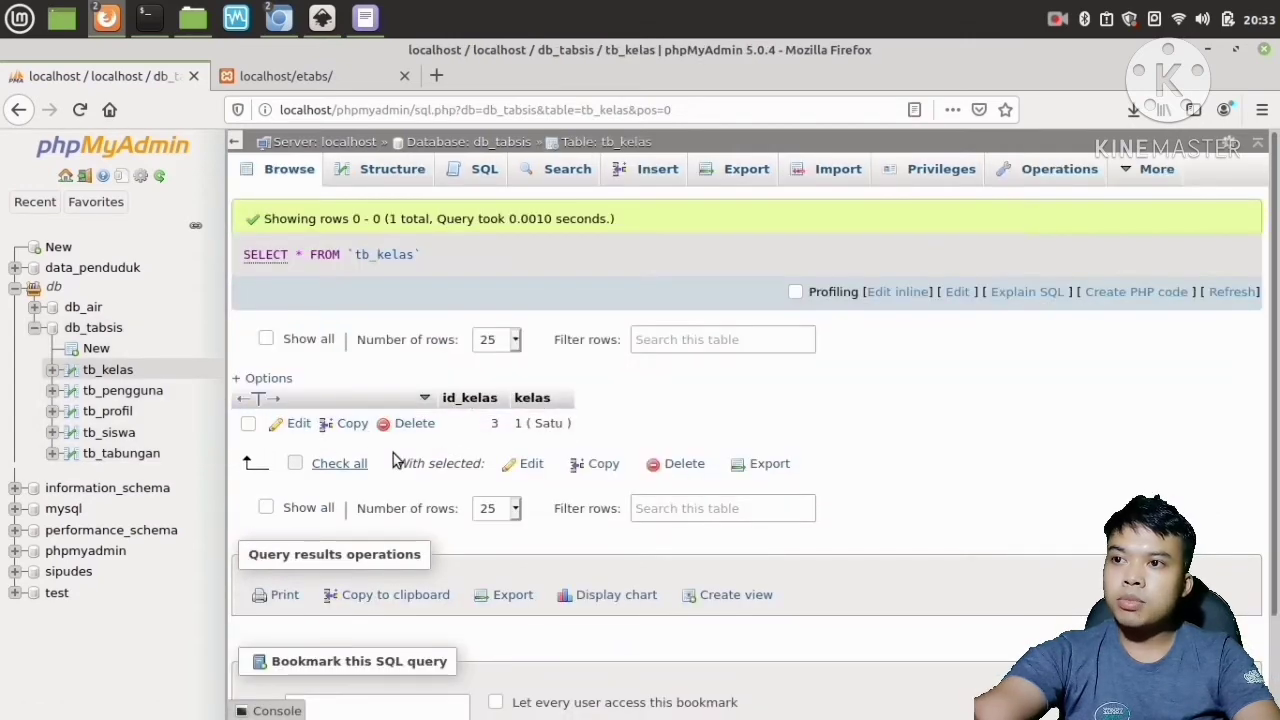
{"action": "left_click", "coordinate": [357, 166]}
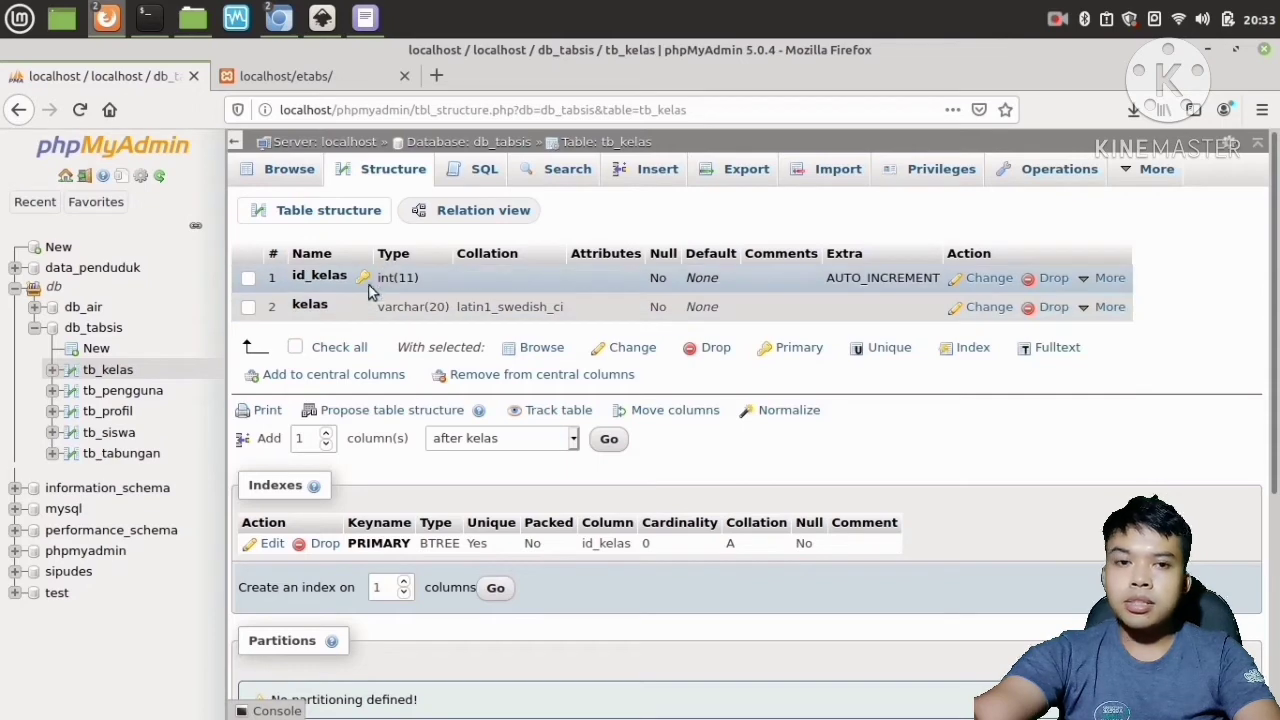
{"action": "left_click", "coordinate": [97, 327]}
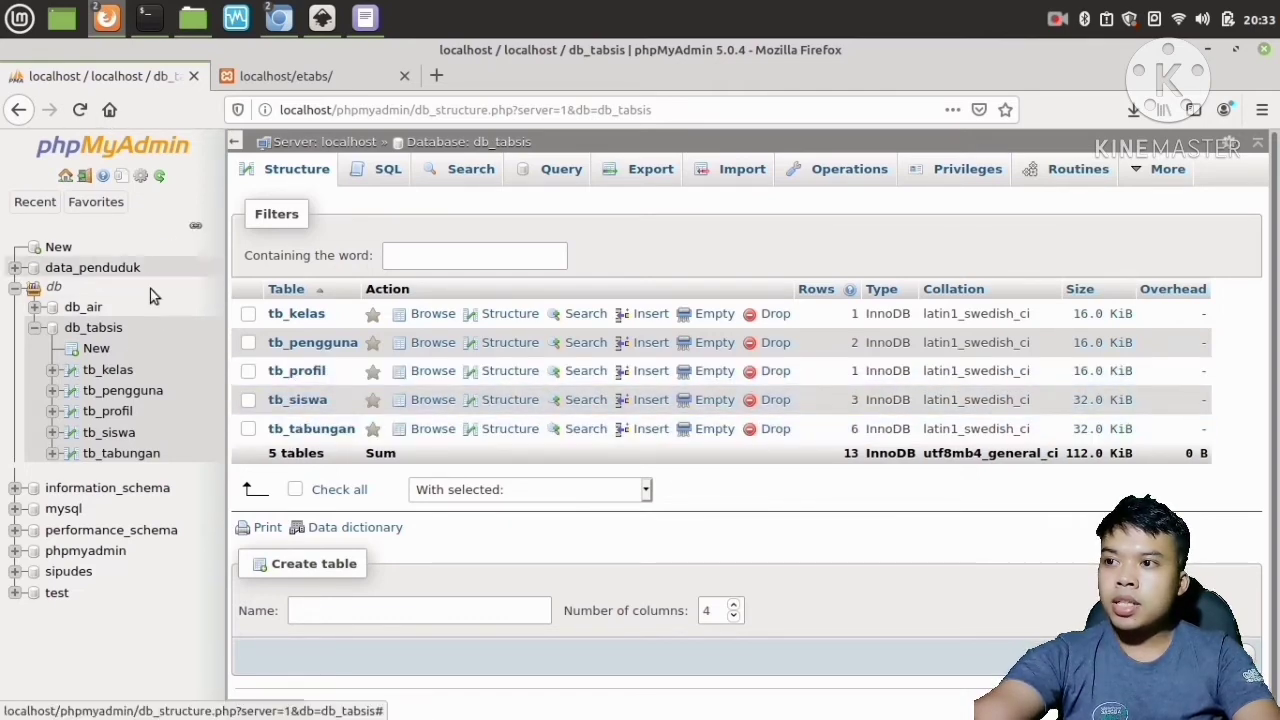
Reload the localhost/etabs/ application in the second browser tab.
{"action": "left_click", "coordinate": [301, 79]}
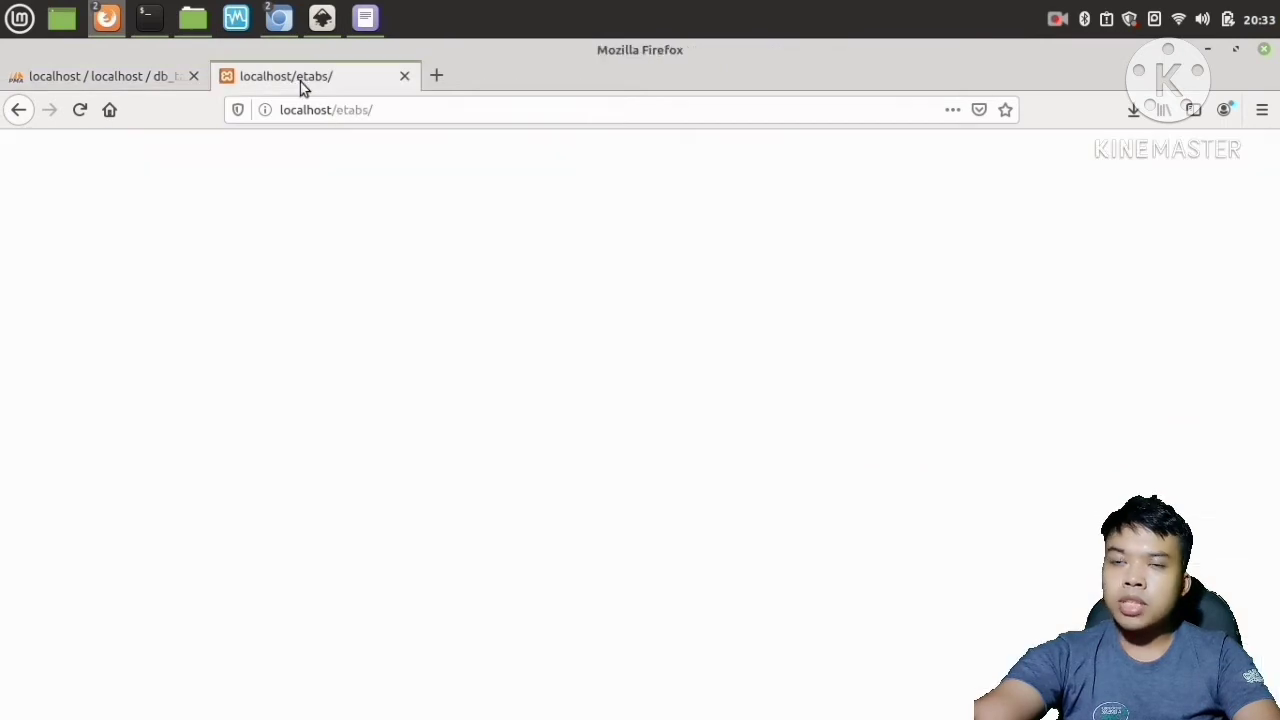
{"action": "left_click", "coordinate": [393, 108]}
{"action": "left_click", "coordinate": [396, 109]}
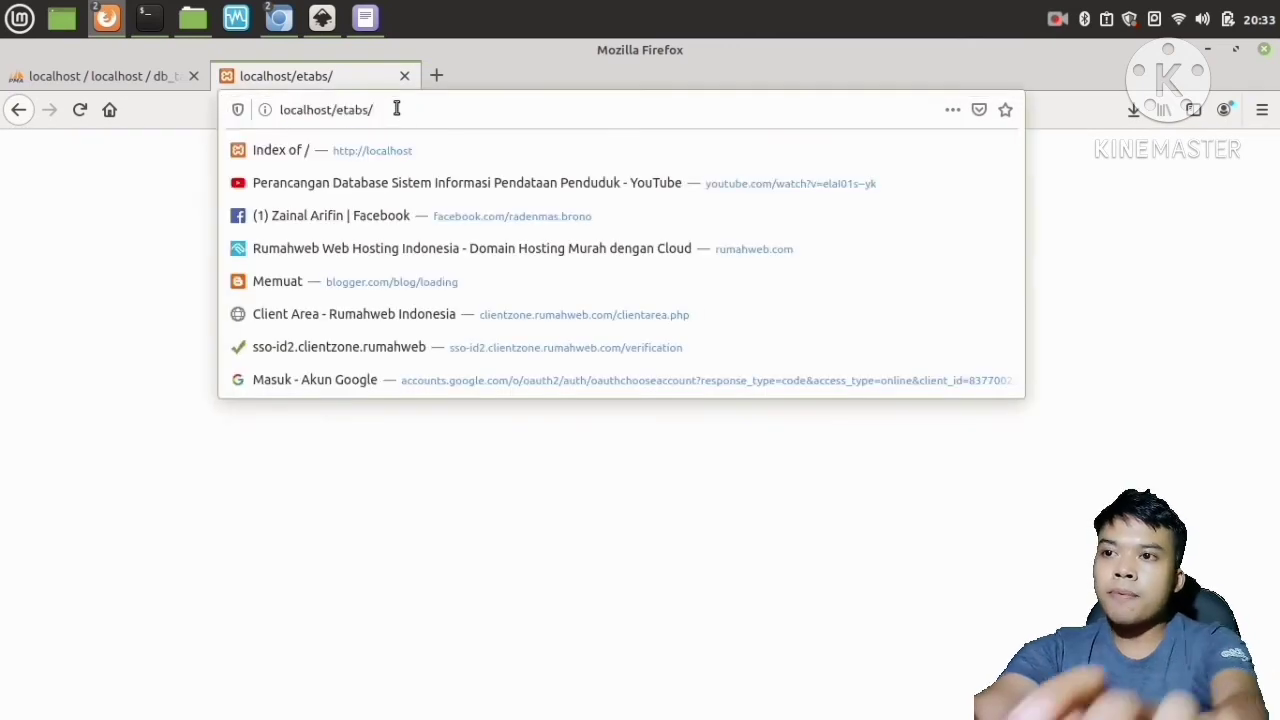
{"action": "key", "text": "Return"}
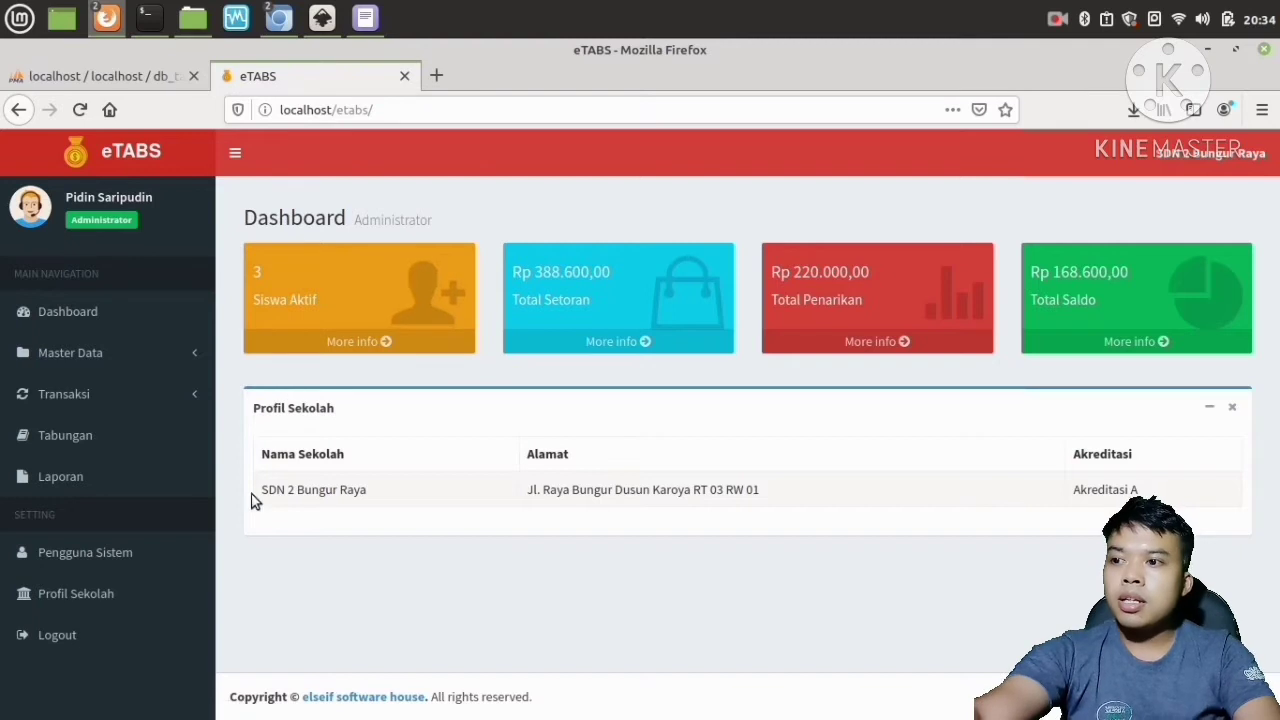
Log out of eTABS and reopen localhost/etabs in a new tab in place of the old one.
{"action": "left_click", "coordinate": [53, 634]}
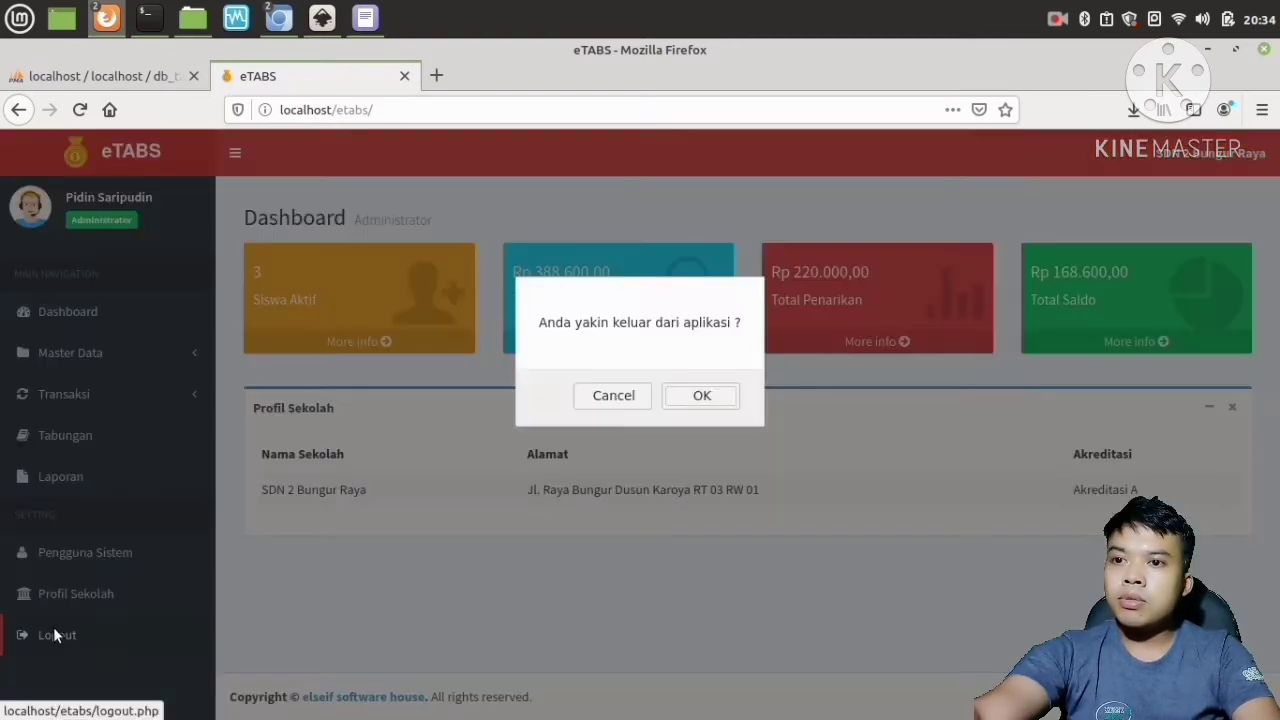
{"action": "left_click", "coordinate": [704, 395]}
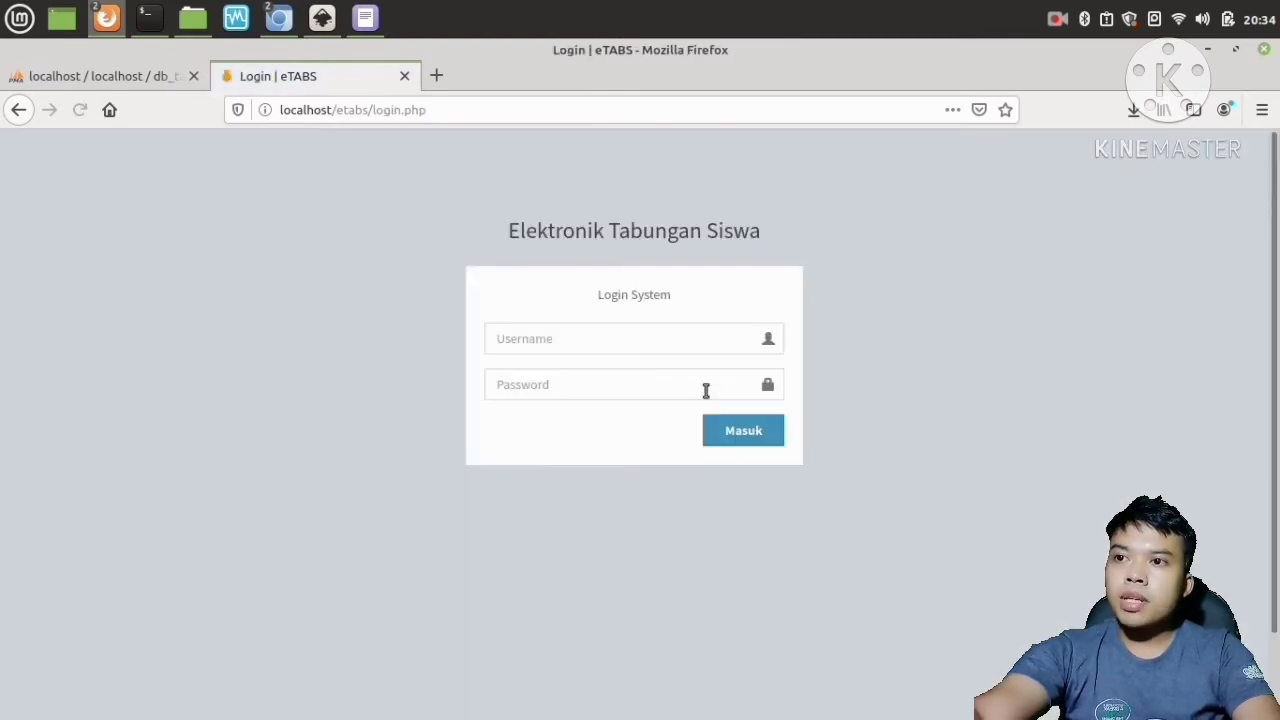
{"action": "left_click", "coordinate": [436, 76]}
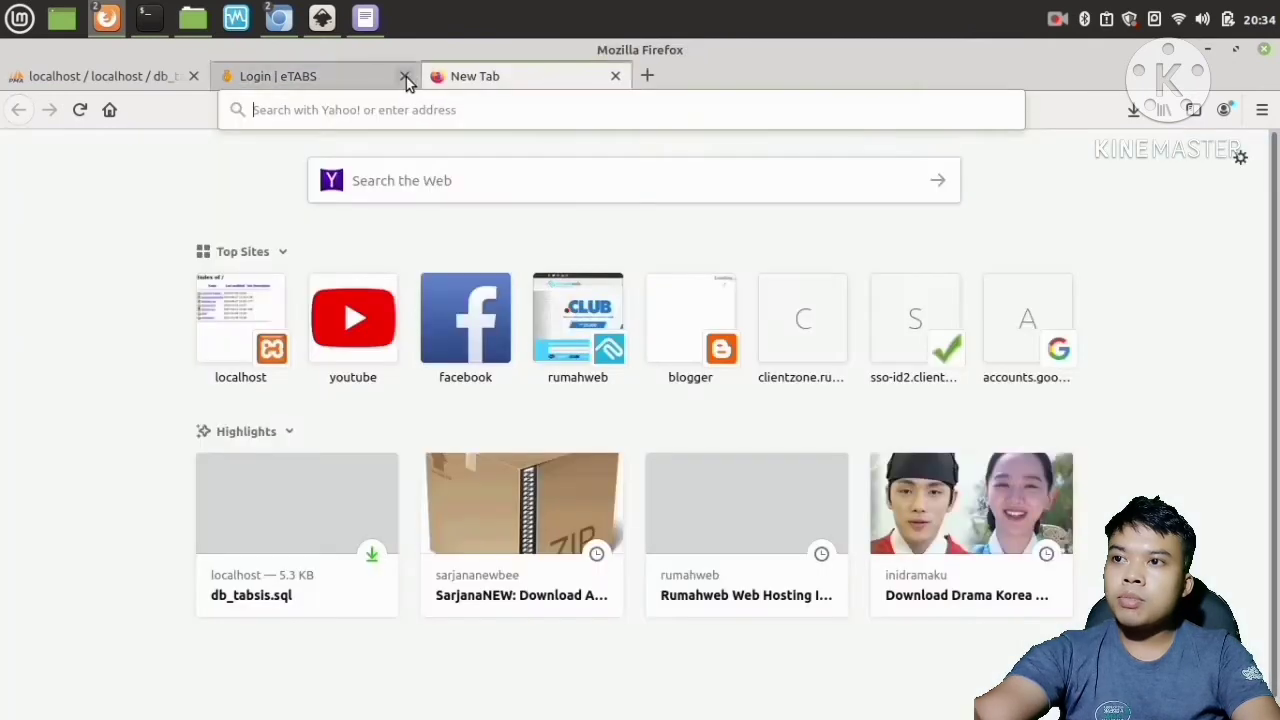
{"action": "left_click", "coordinate": [405, 77]}
{"action": "left_click", "coordinate": [388, 100]}
{"action": "type", "text": "localhost/"}
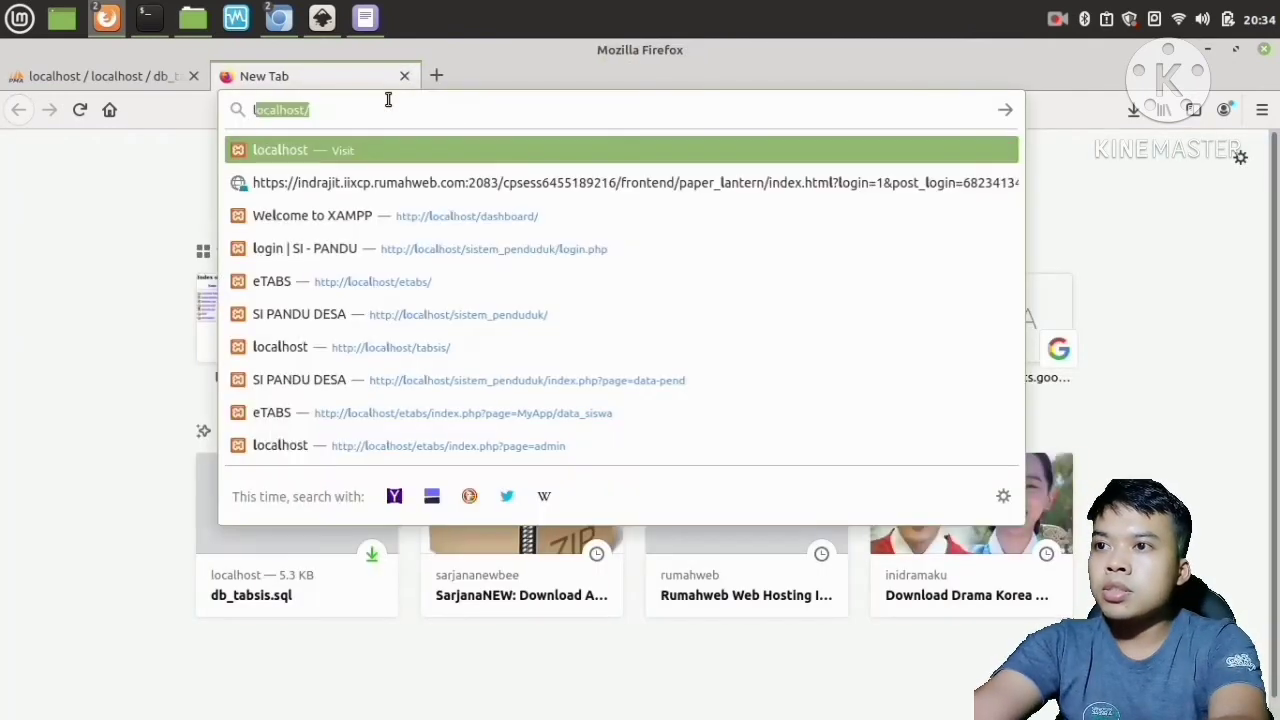
{"action": "type", "text": "etabs/"}
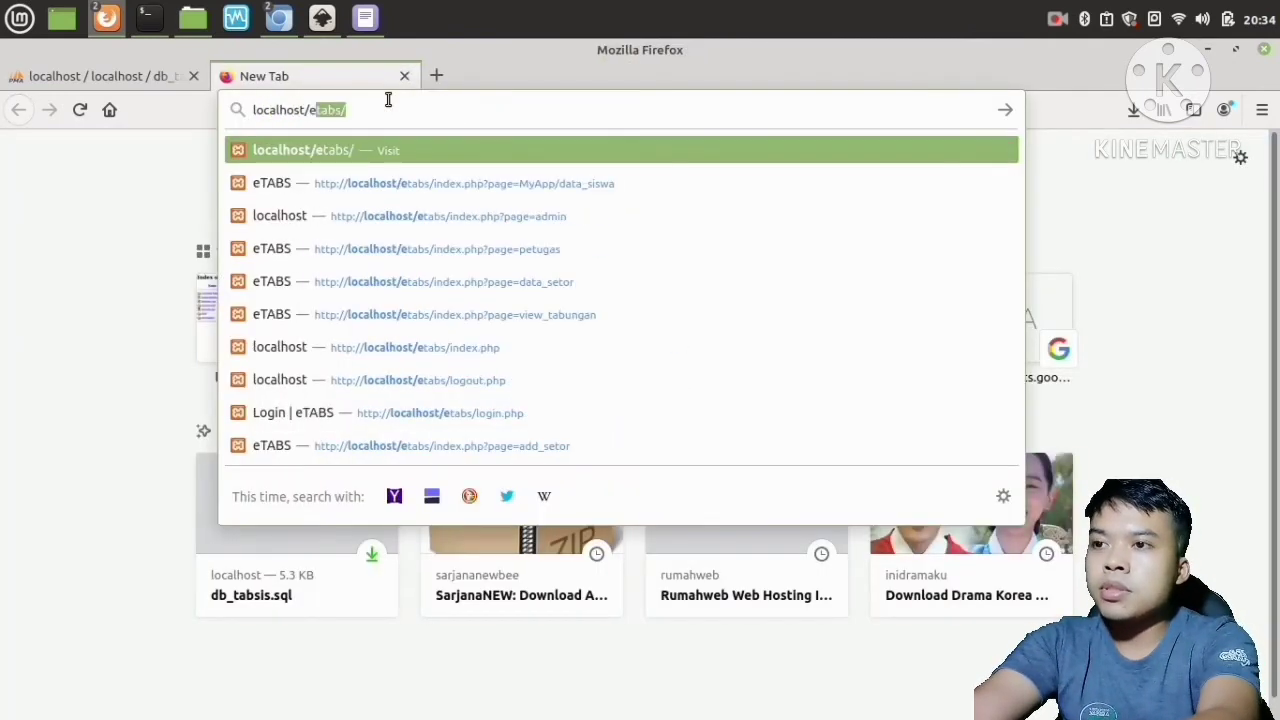
{"action": "key", "text": "Return"}
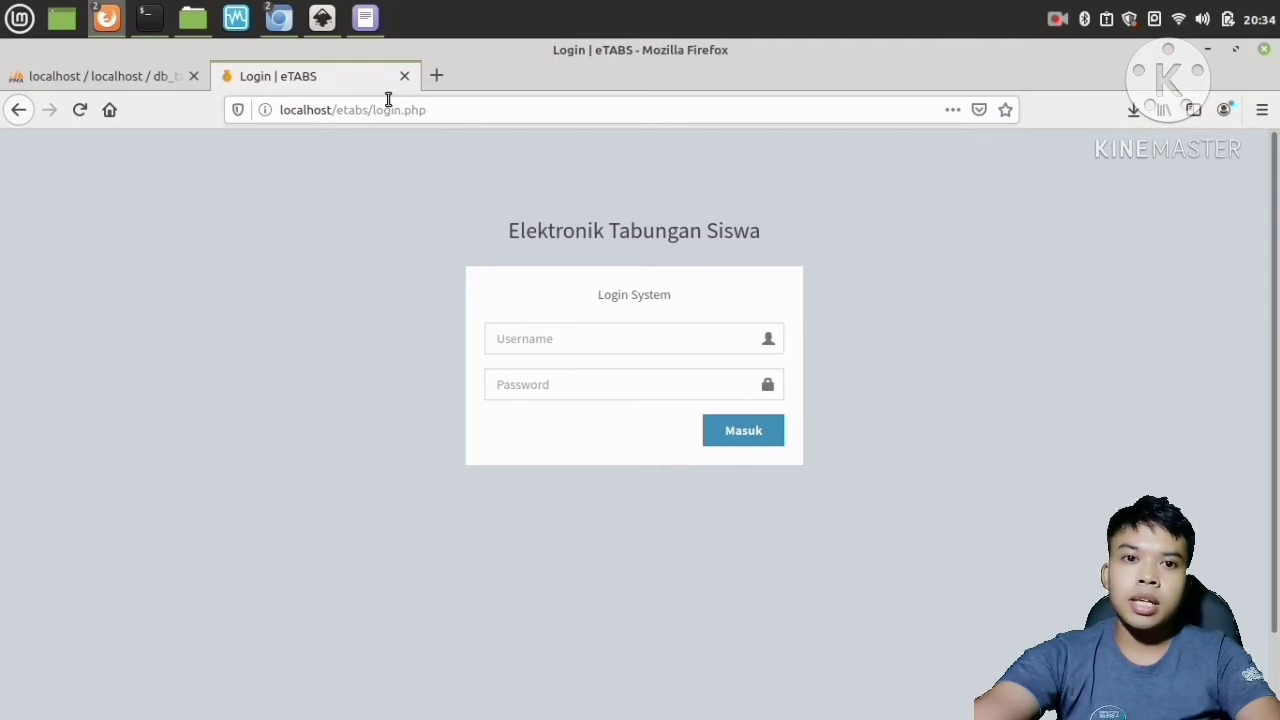
Log in to eTABS with the admin username and the account password, and dismiss the success message.
{"action": "left_click", "coordinate": [553, 340]}
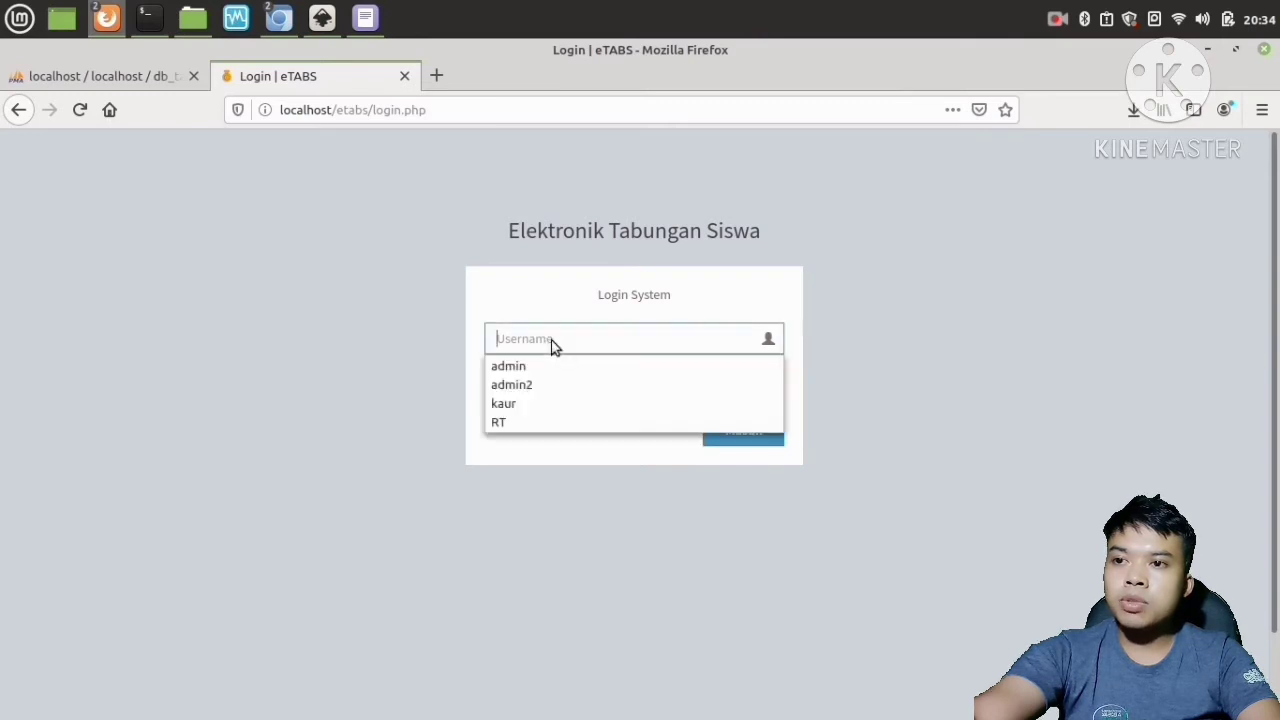
{"action": "left_click", "coordinate": [537, 367]}
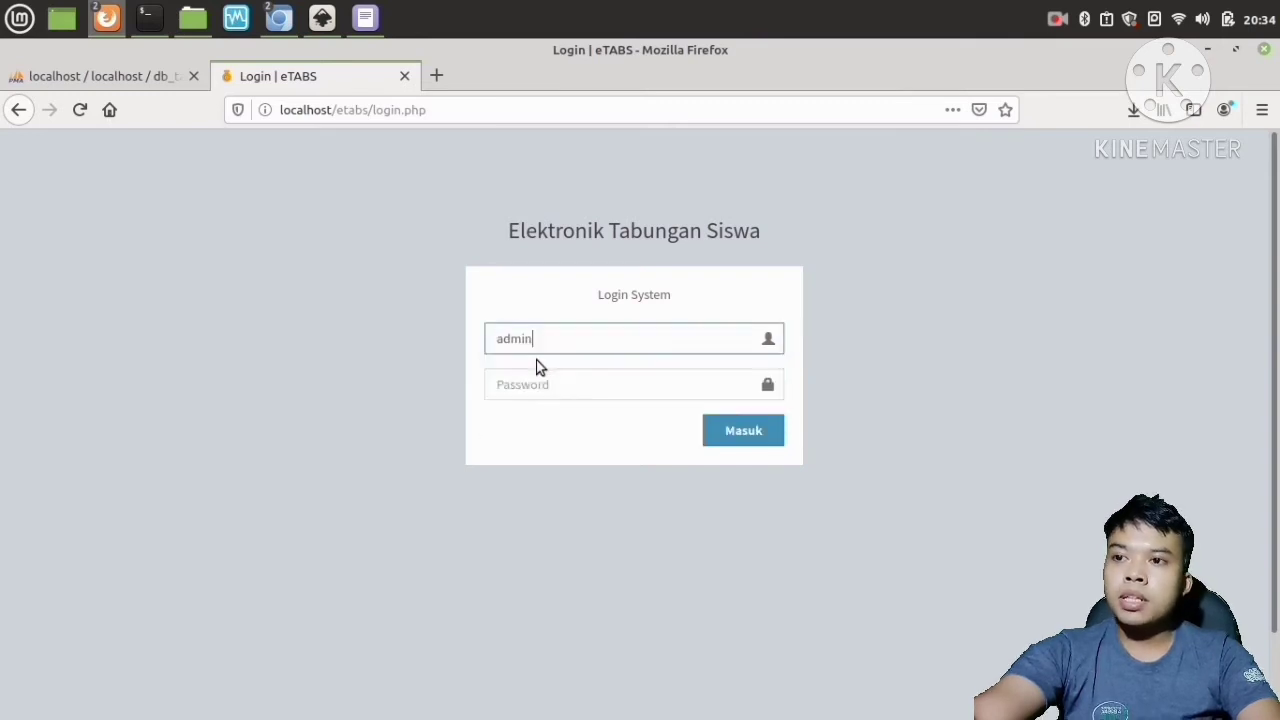
{"action": "left_click", "coordinate": [546, 384]}
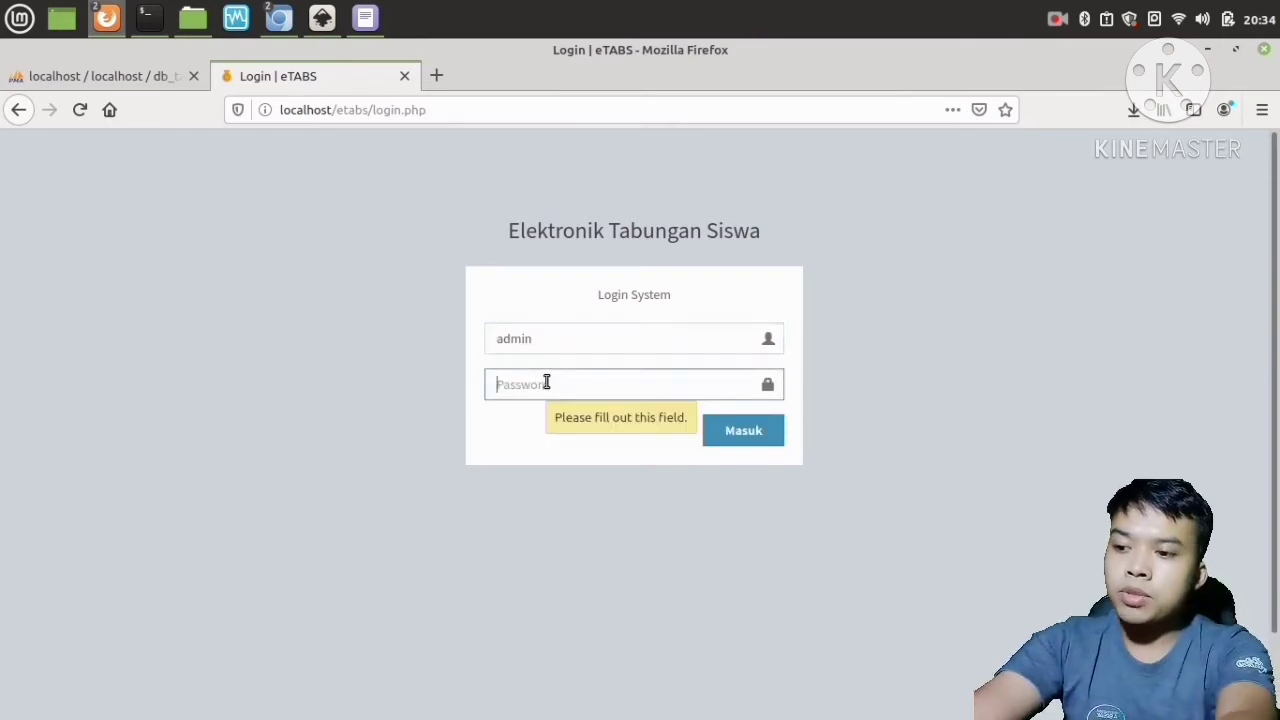
{"action": "type", "text": "a"}
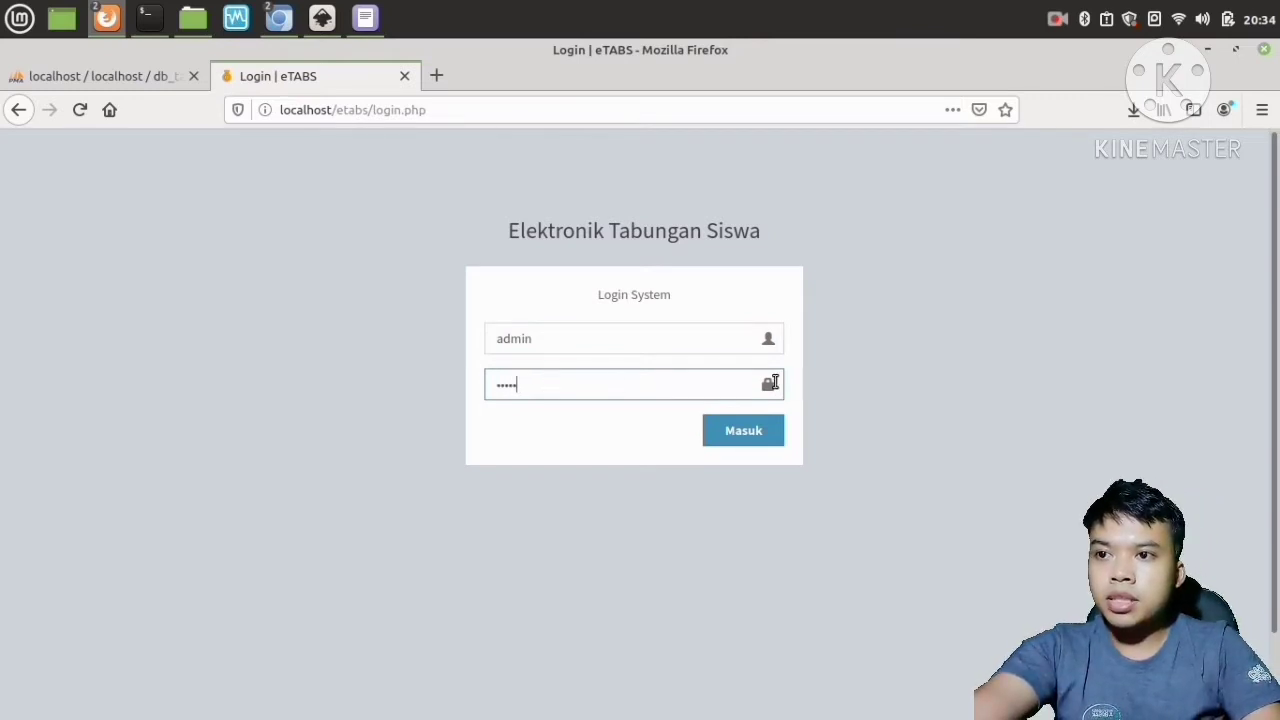
{"action": "double_click", "coordinate": [520, 338]}
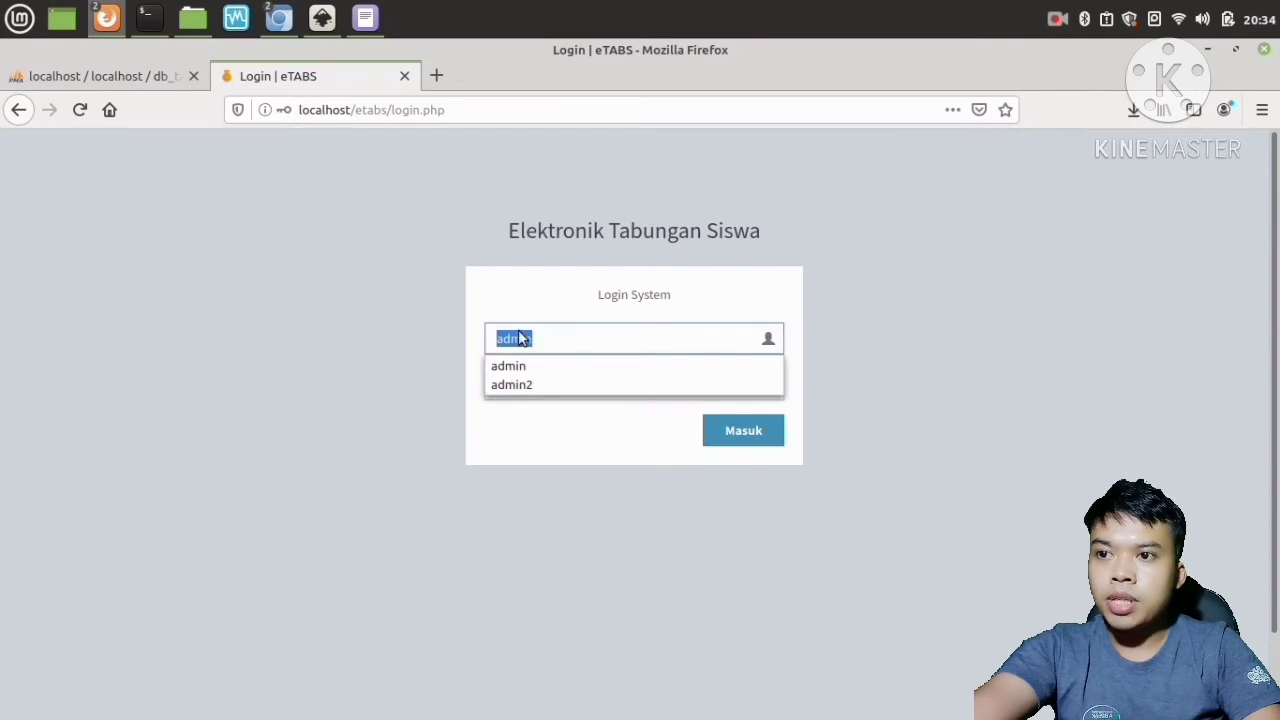
{"action": "left_click", "coordinate": [551, 331]}
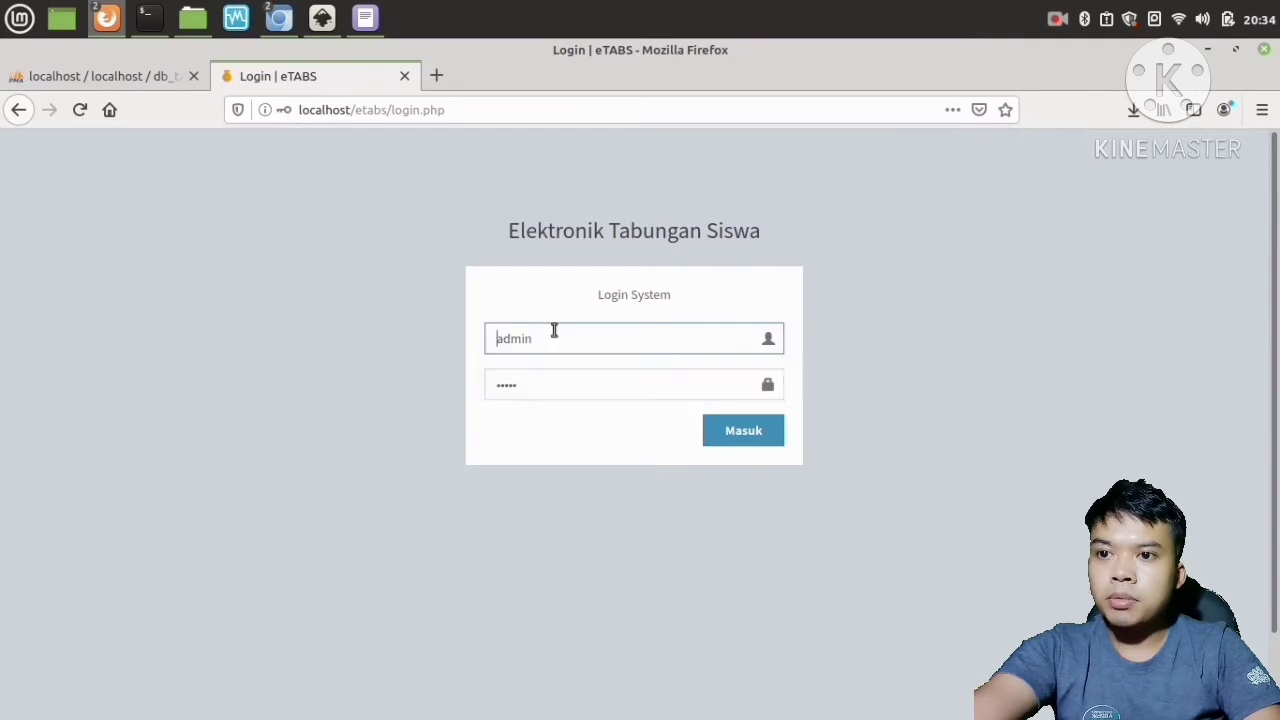
{"action": "left_click", "coordinate": [742, 432]}
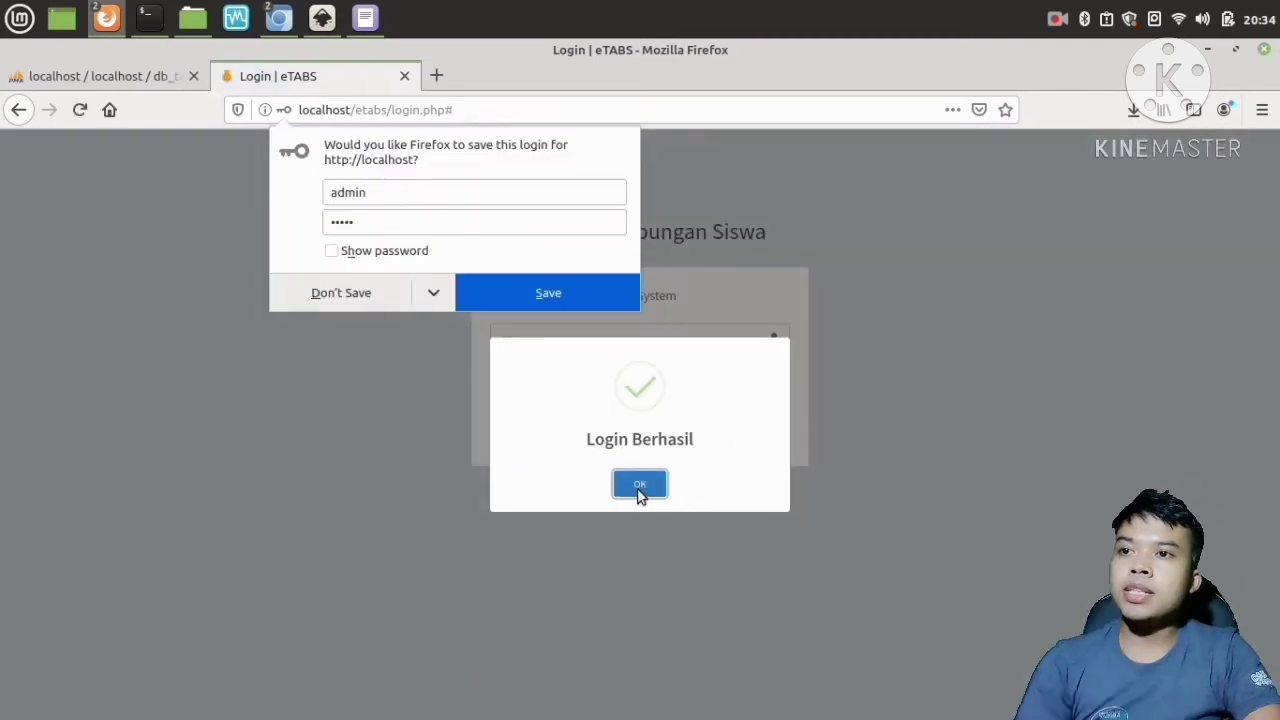
{"action": "left_click", "coordinate": [640, 486]}
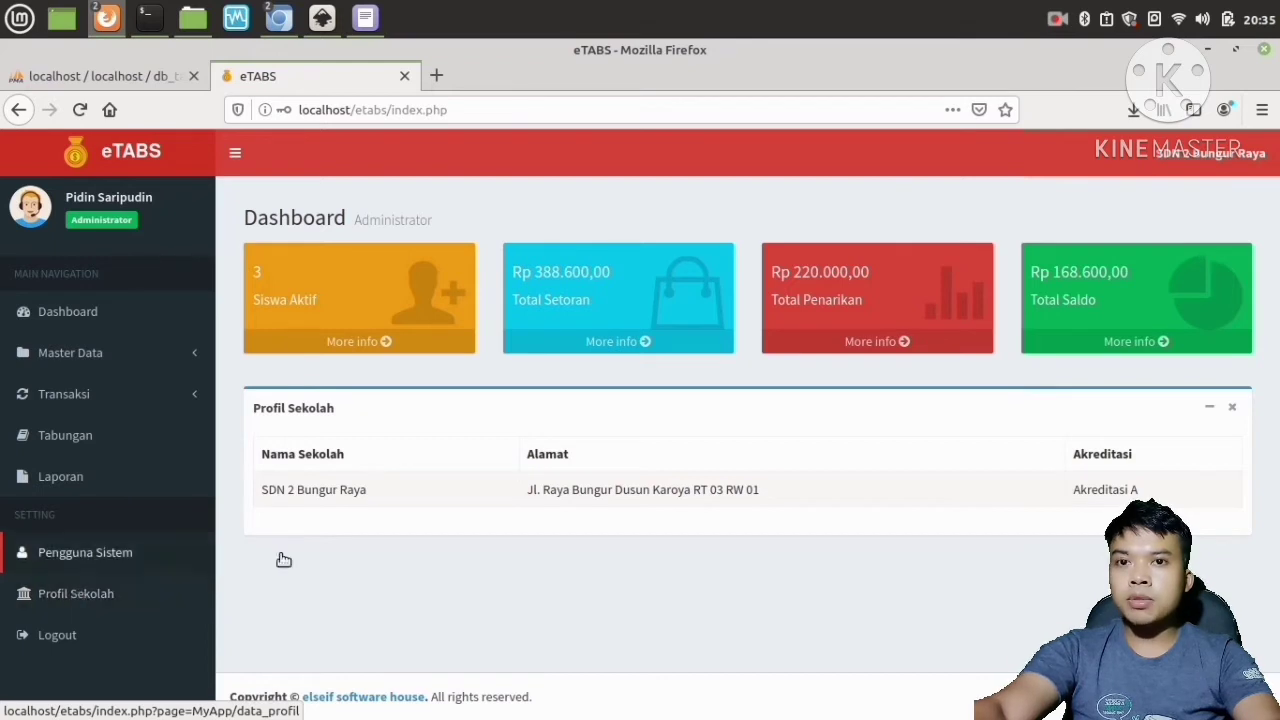
Open the school profile for editing and change the school name to SDN 3 Bungur Raya.
{"action": "left_click", "coordinate": [77, 597]}
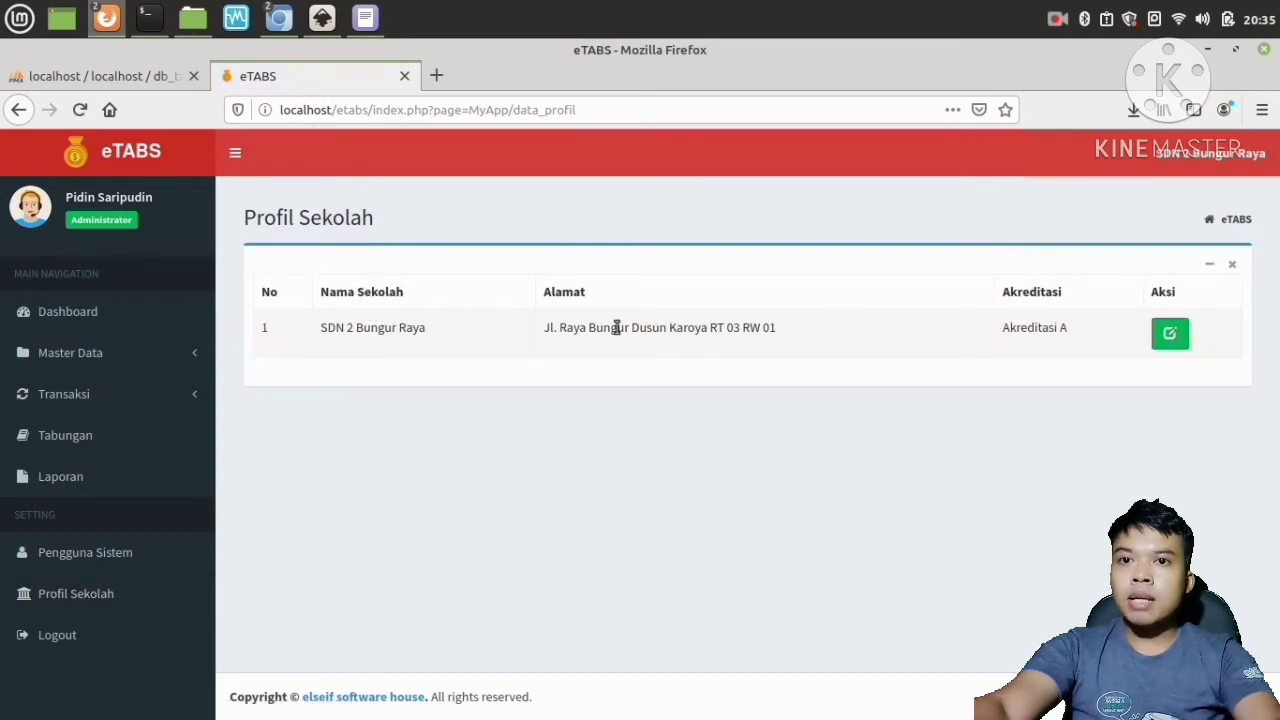
{"action": "left_click", "coordinate": [1172, 332]}
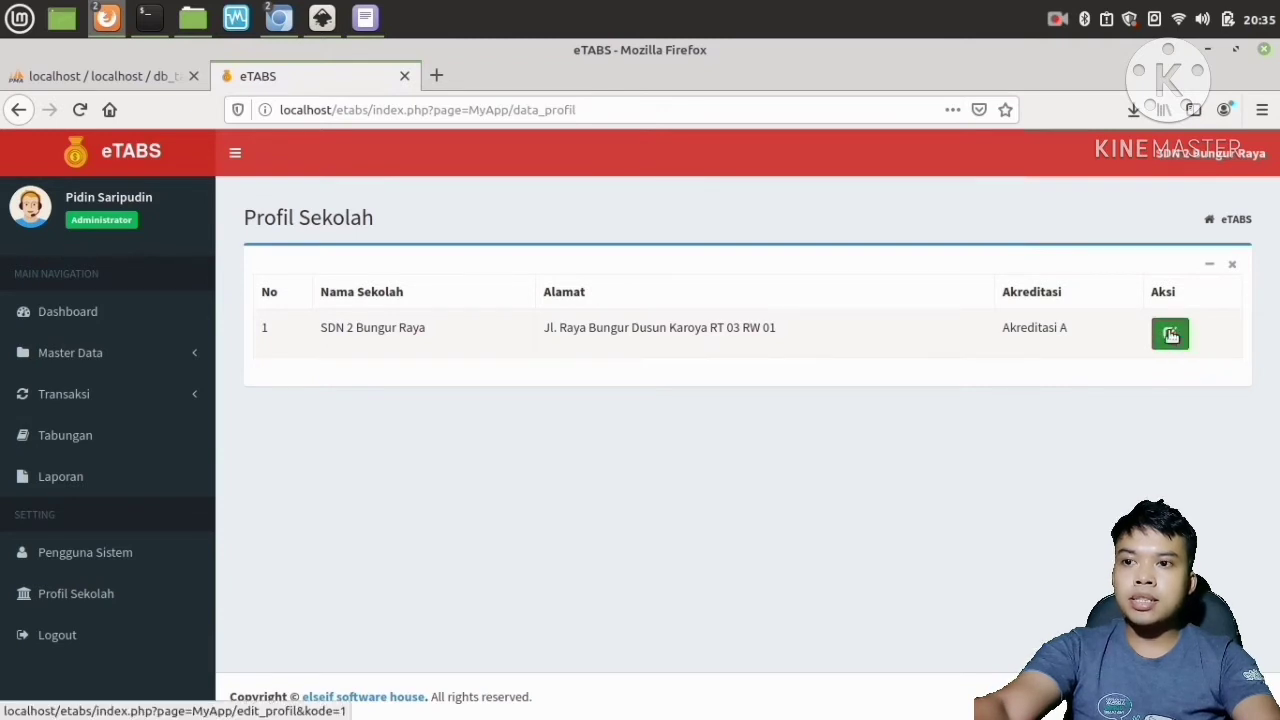
{"action": "left_click", "coordinate": [406, 349]}
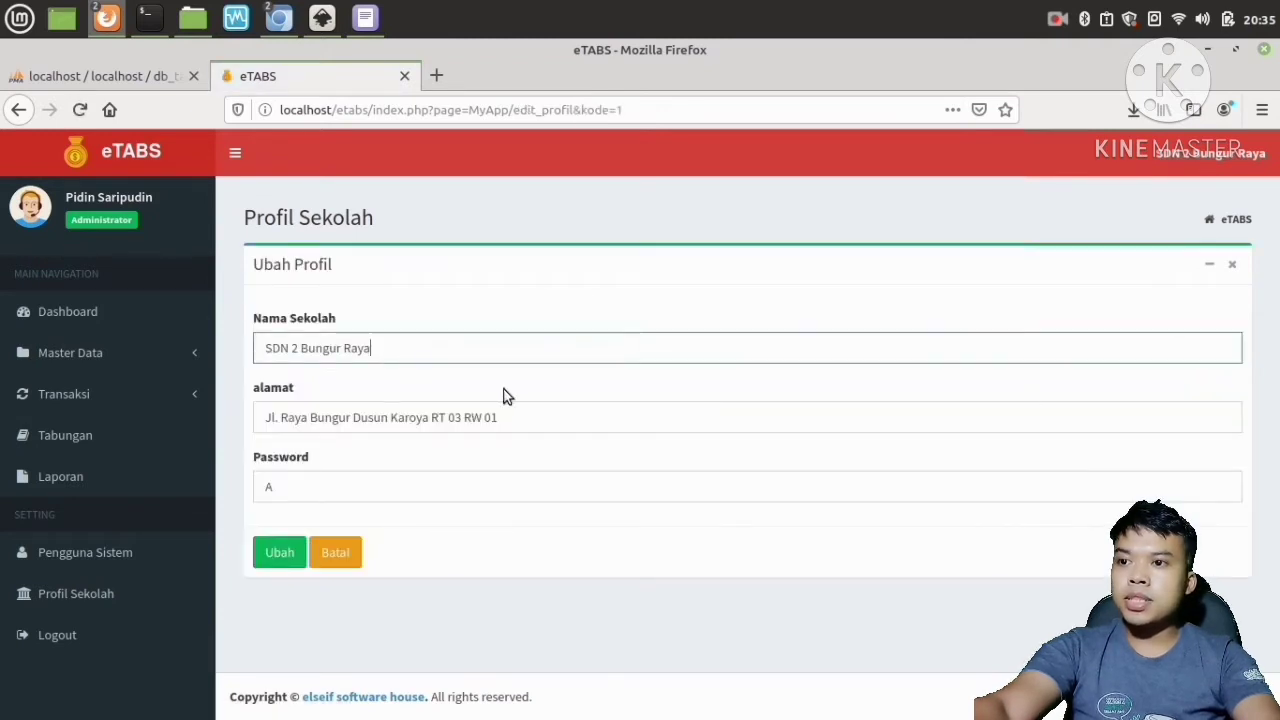
{"action": "triple_click", "coordinate": [317, 350]}
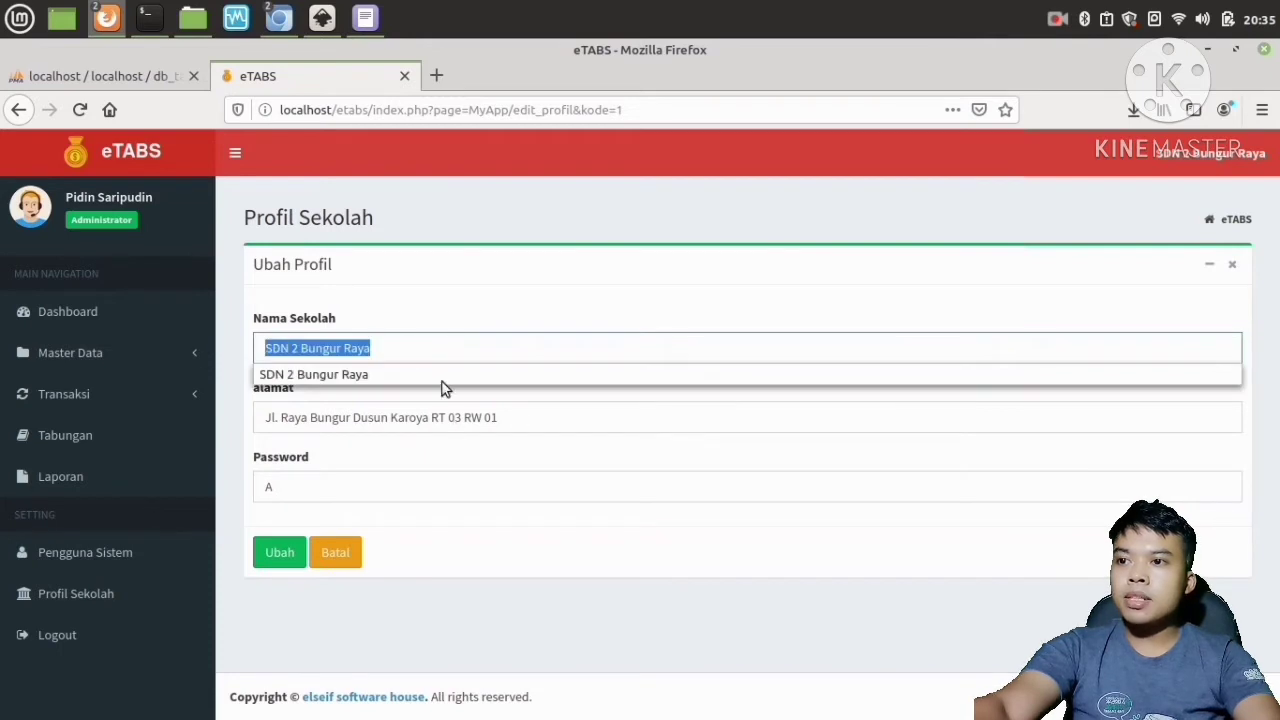
{"action": "left_click", "coordinate": [299, 345]}
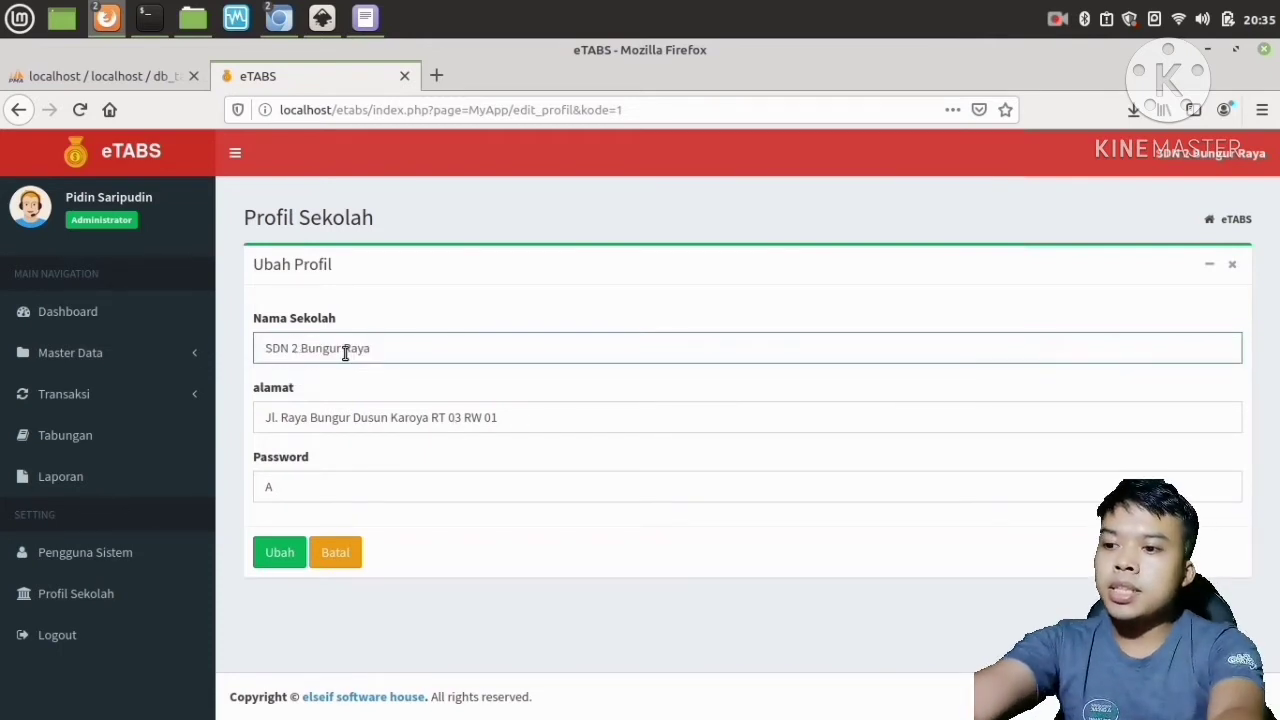
{"action": "key", "text": "BackSpace"}
{"action": "type", "text": "3"}
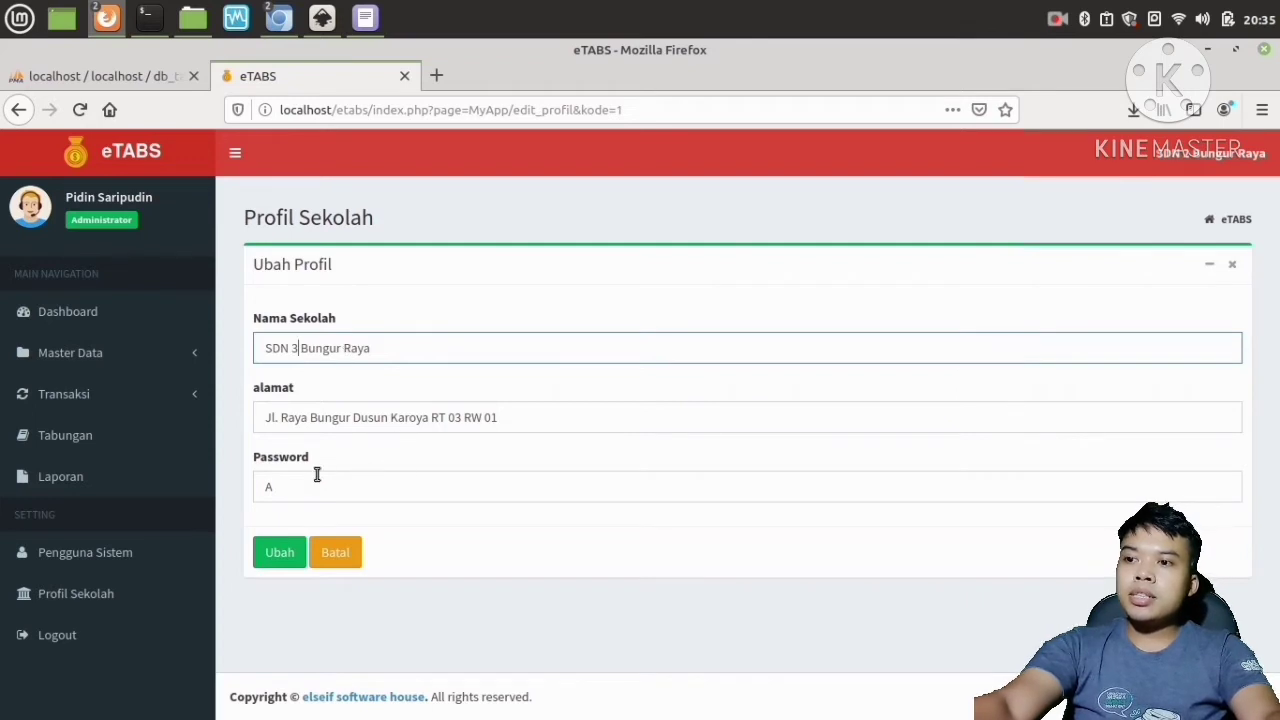
Set the school's accreditation value in the profile form to B, save the change and dismiss the success message.
{"action": "left_click_drag", "start_coordinate": [271, 486], "coordinate": [255, 487]}
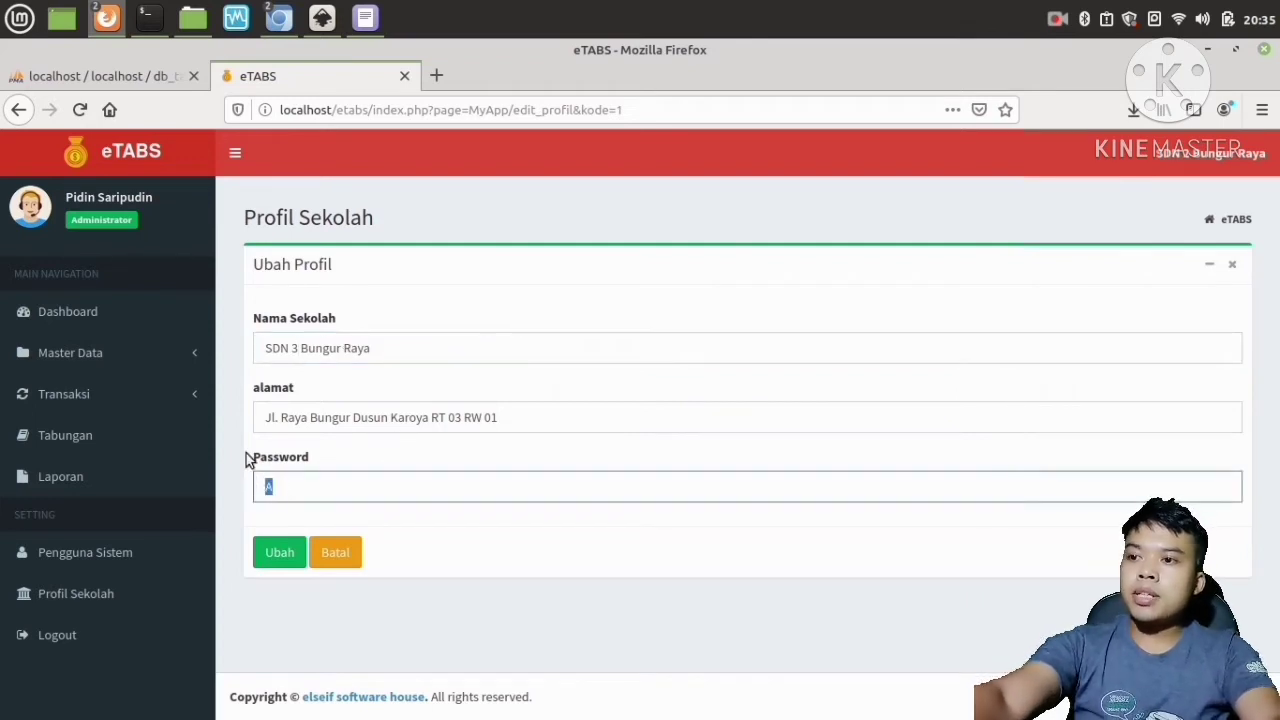
{"action": "left_click", "coordinate": [307, 480]}
{"action": "key", "text": "BackSpace"}
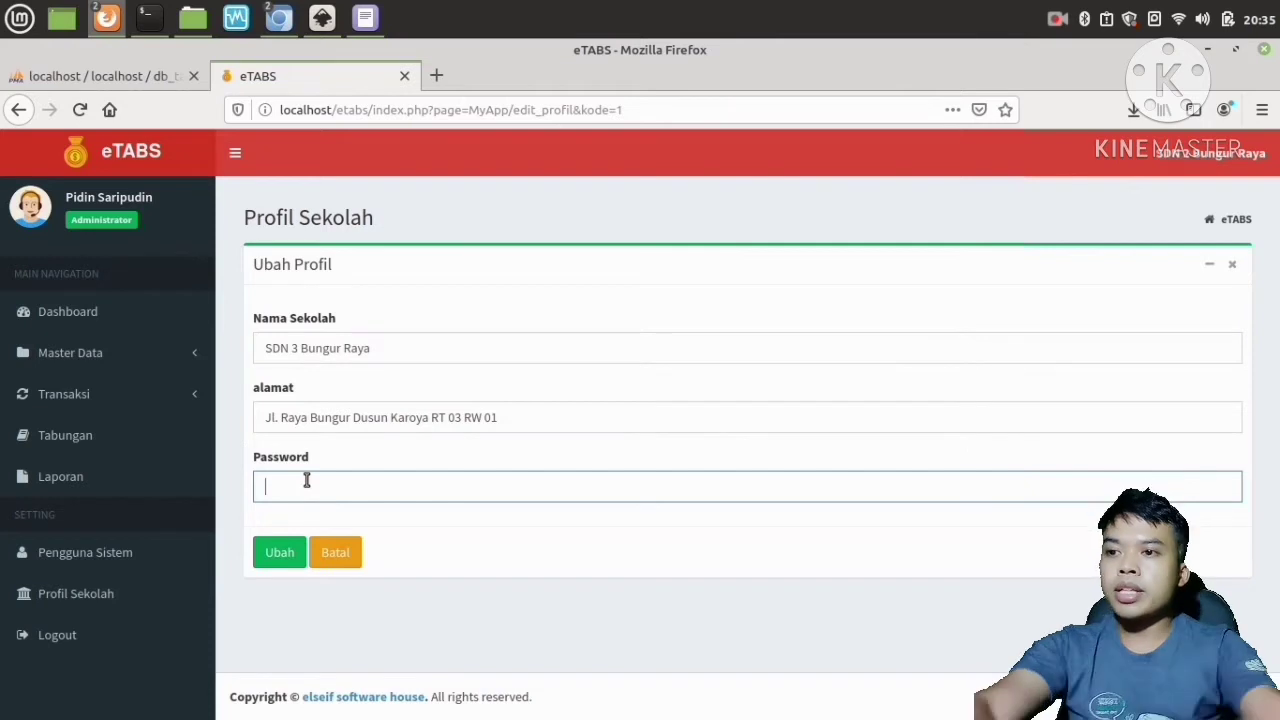
{"action": "type", "text": "B"}
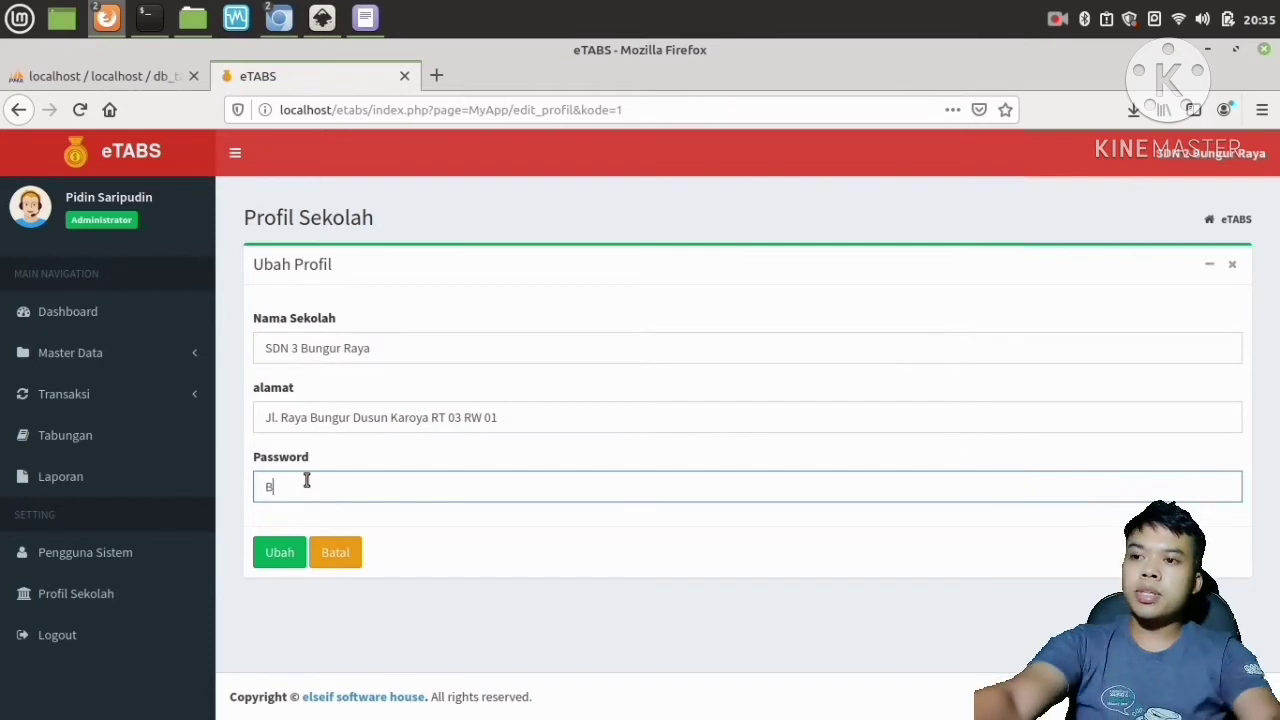
{"action": "left_click", "coordinate": [280, 553]}
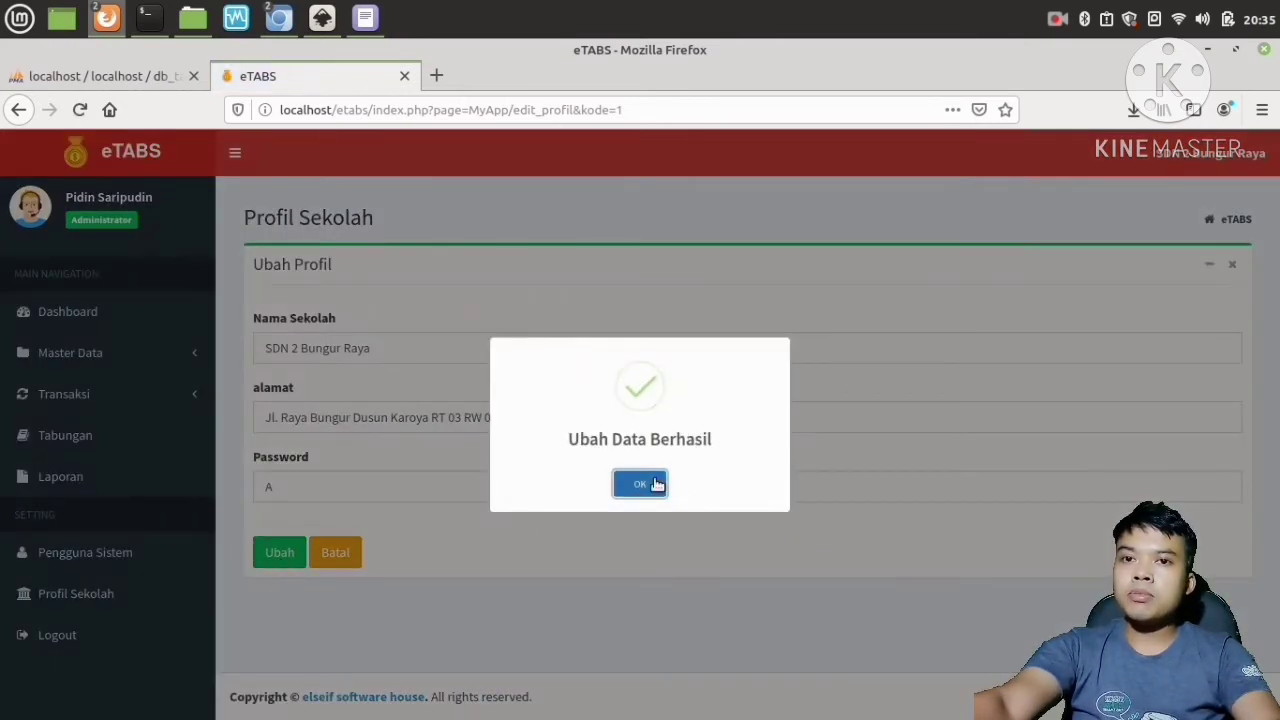
{"action": "left_click", "coordinate": [640, 484]}
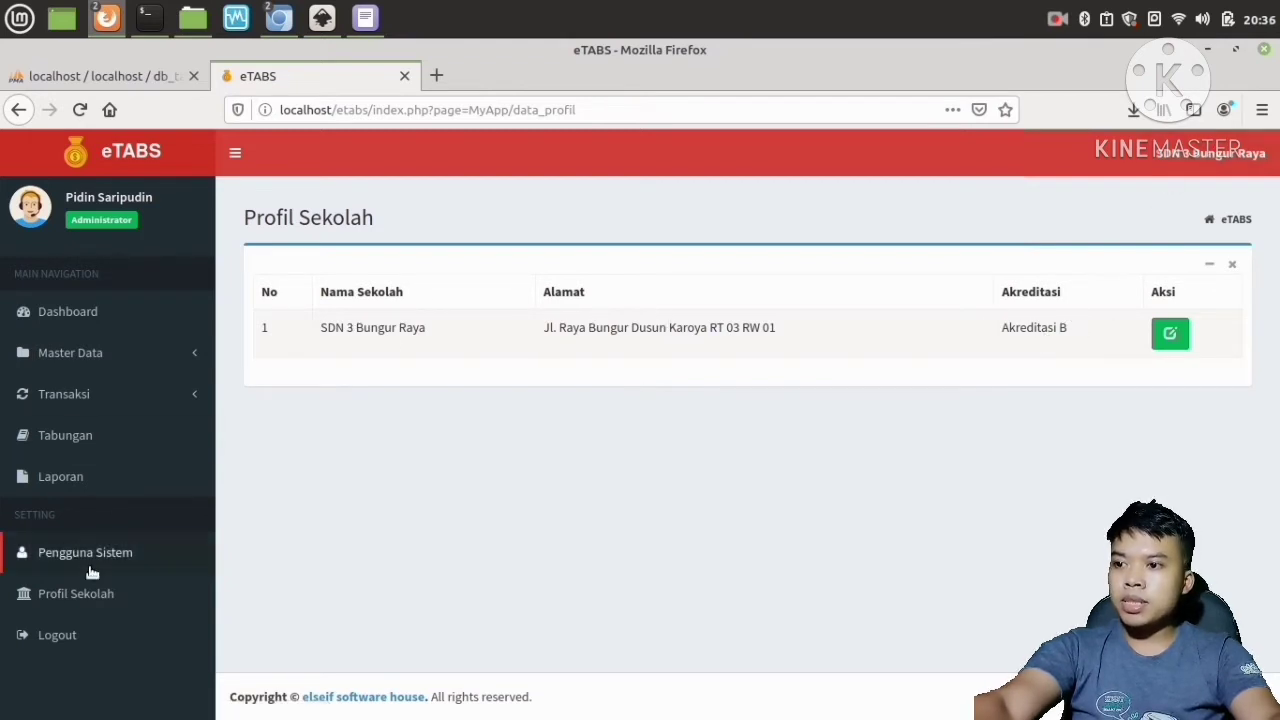
Open the system users page, examine the add-user form's fields and level options, and cancel the form.
{"action": "left_click", "coordinate": [76, 598]}
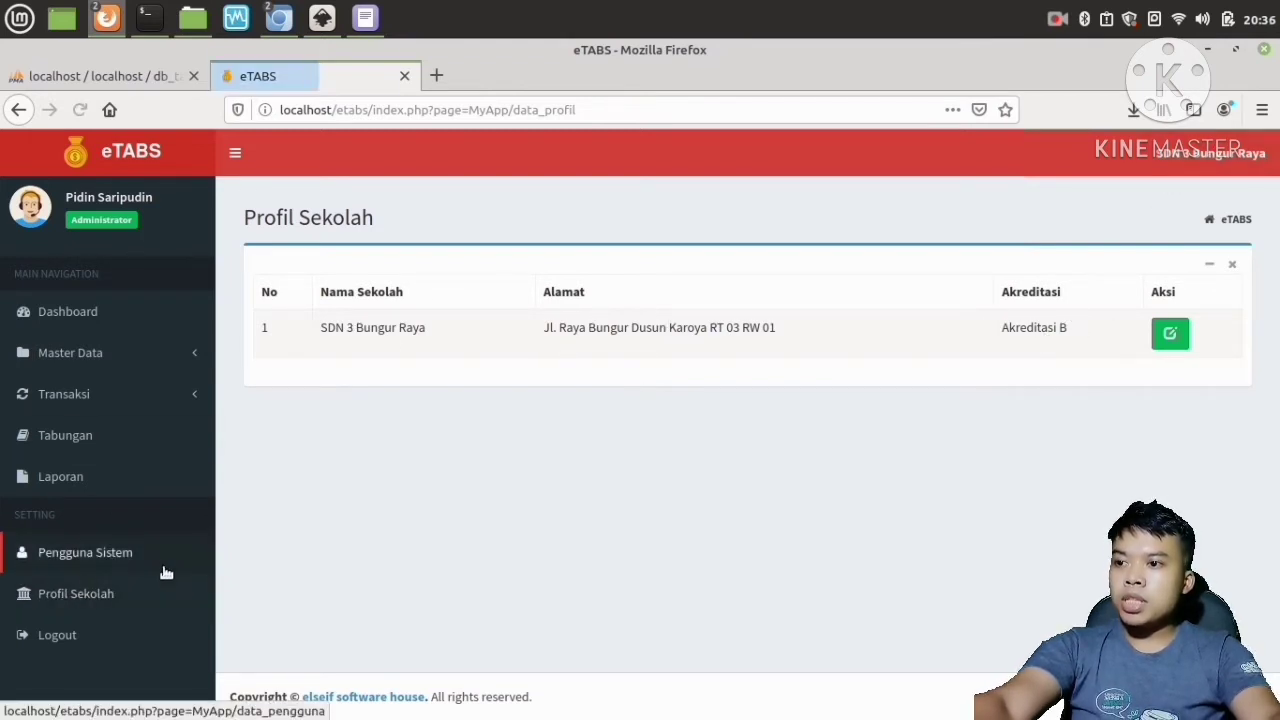
{"action": "left_click", "coordinate": [76, 565]}
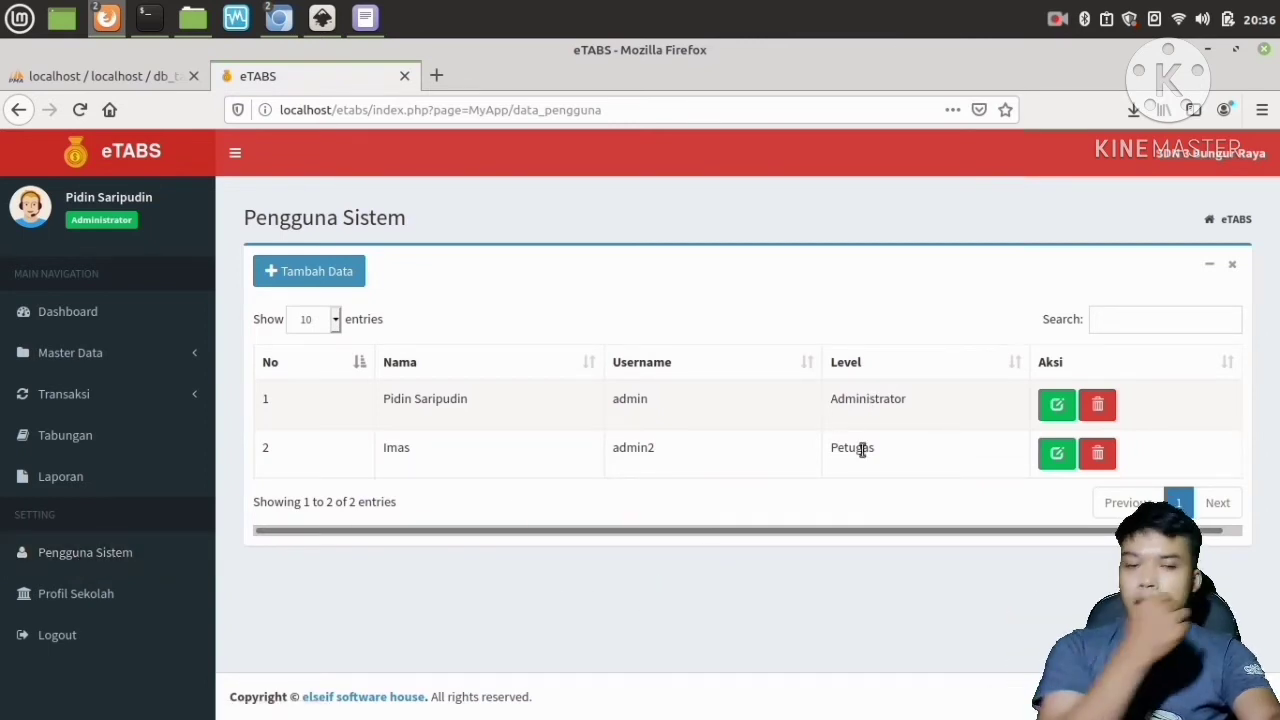
{"action": "left_click", "coordinate": [301, 273]}
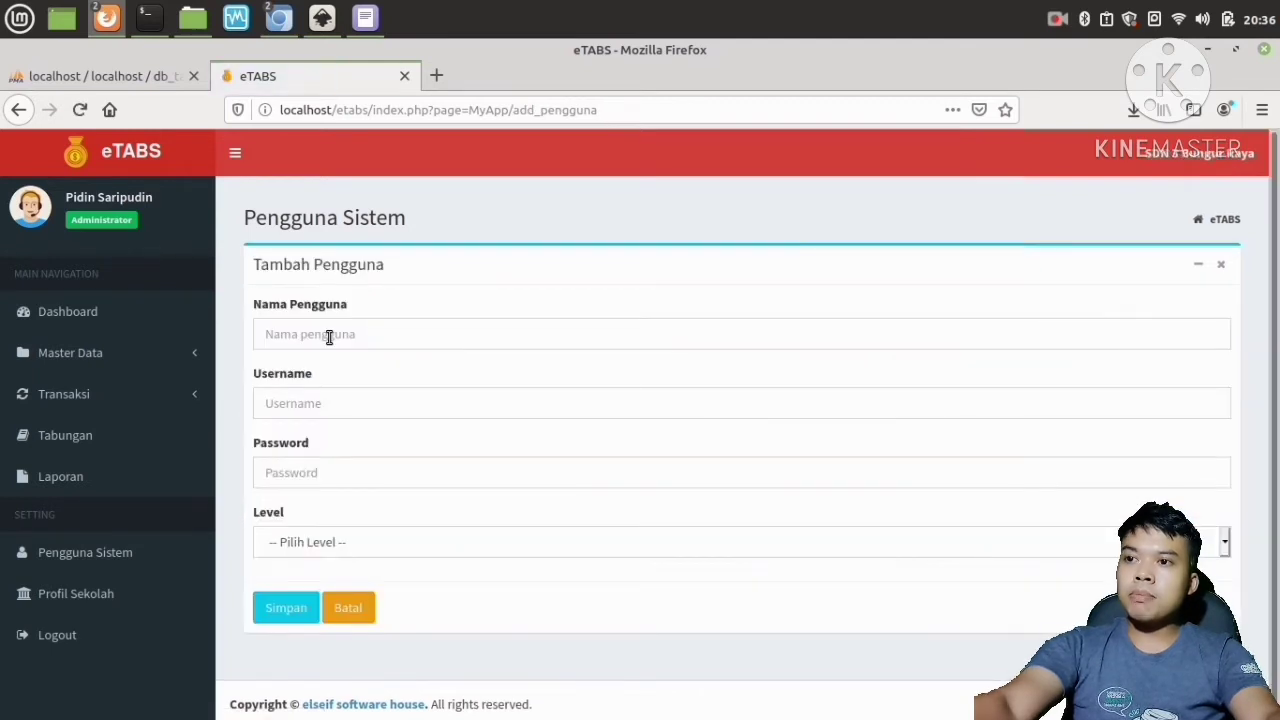
{"action": "left_click", "coordinate": [329, 337]}
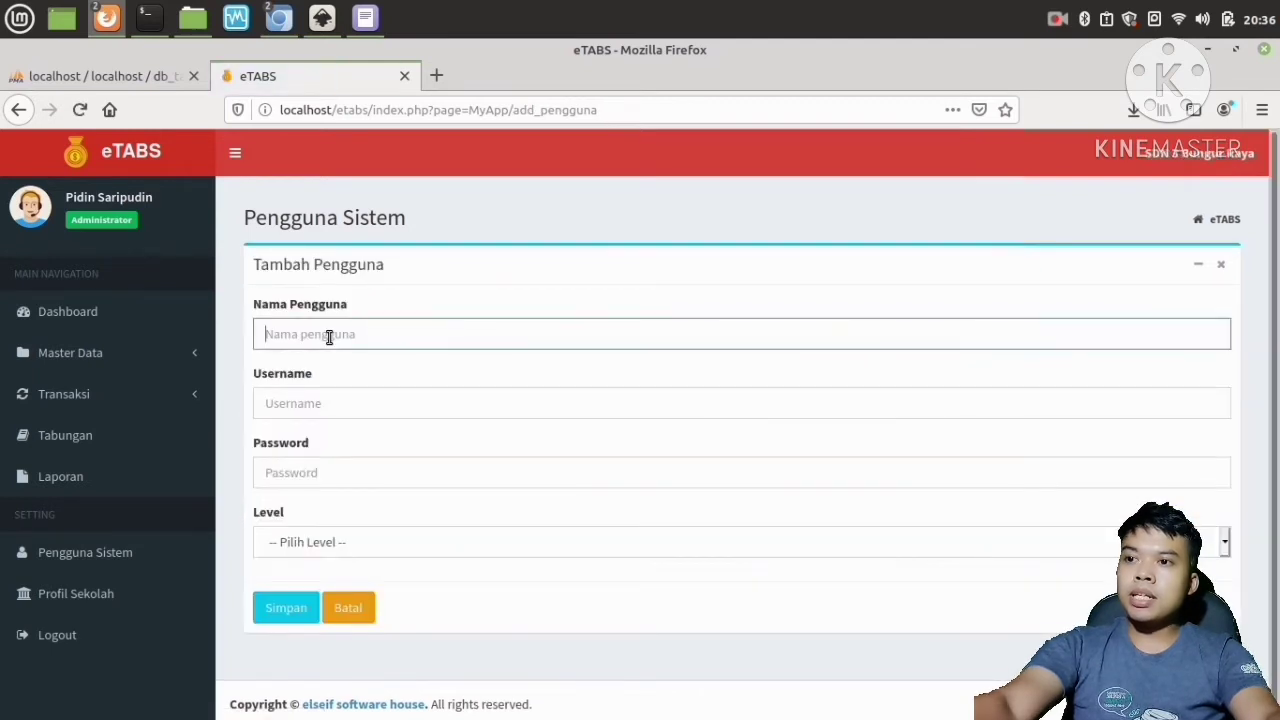
{"action": "left_click", "coordinate": [330, 404]}
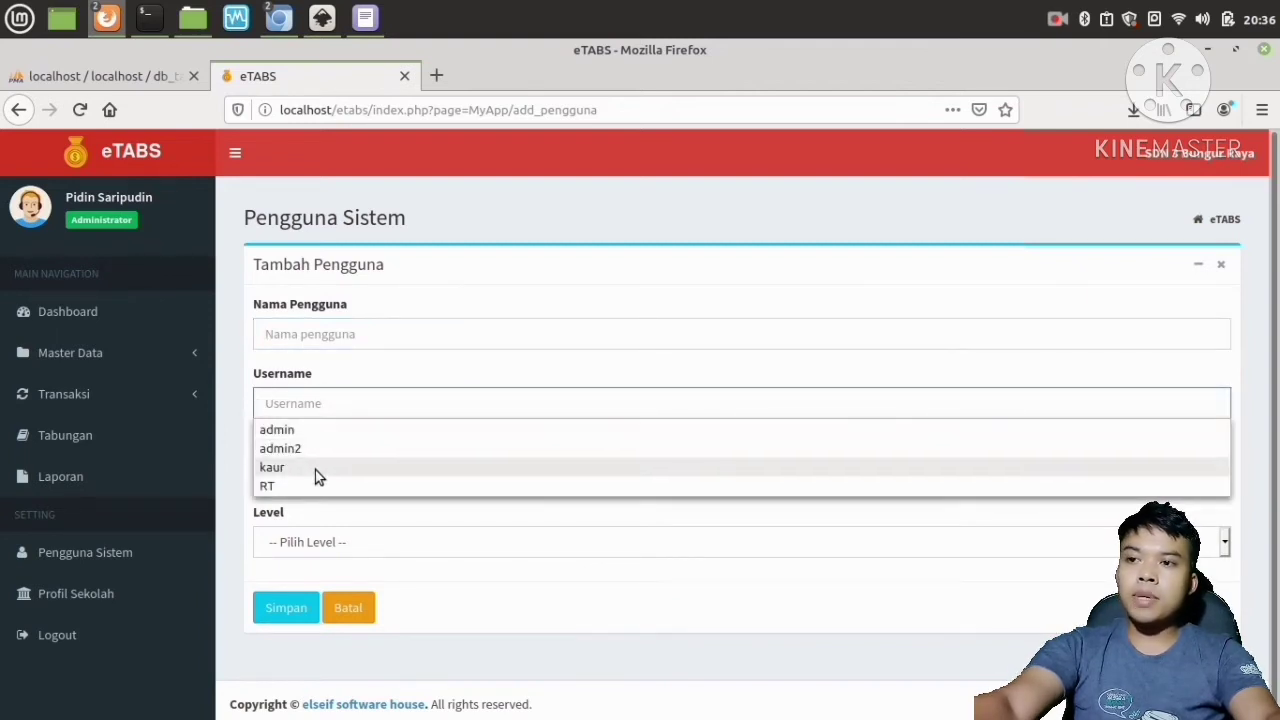
{"action": "left_click", "coordinate": [329, 405]}
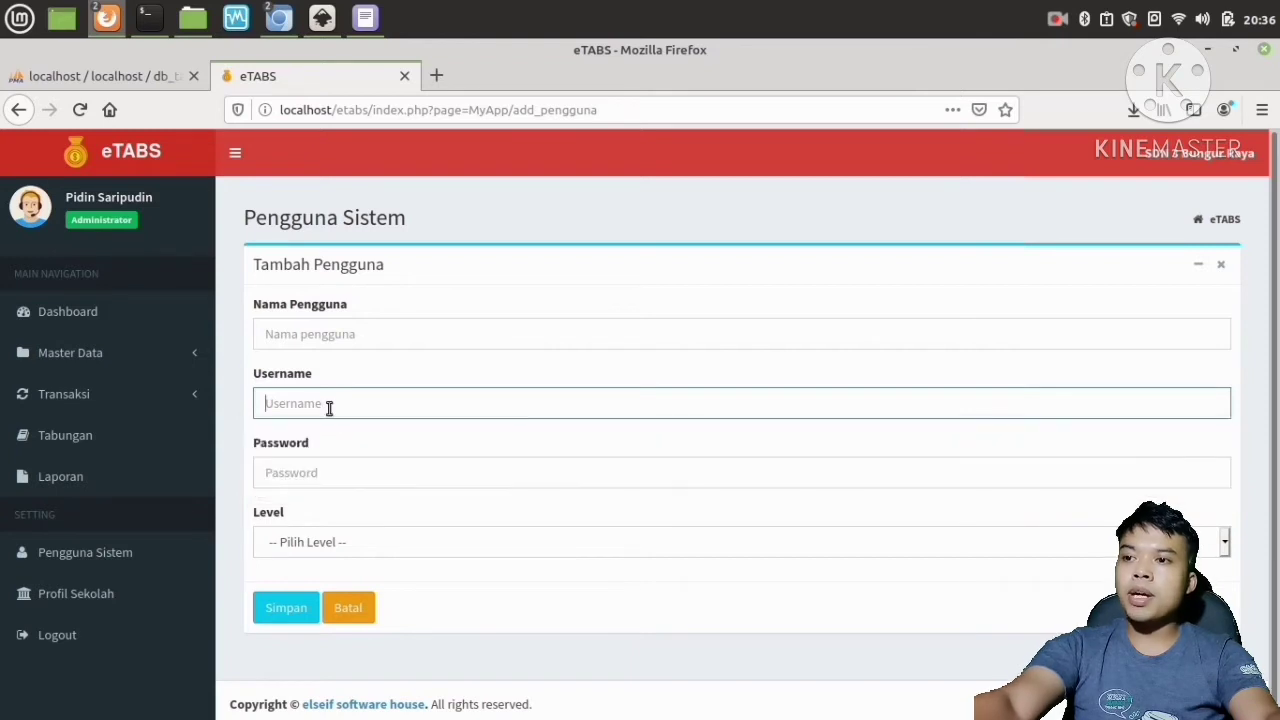
{"action": "left_click", "coordinate": [334, 476]}
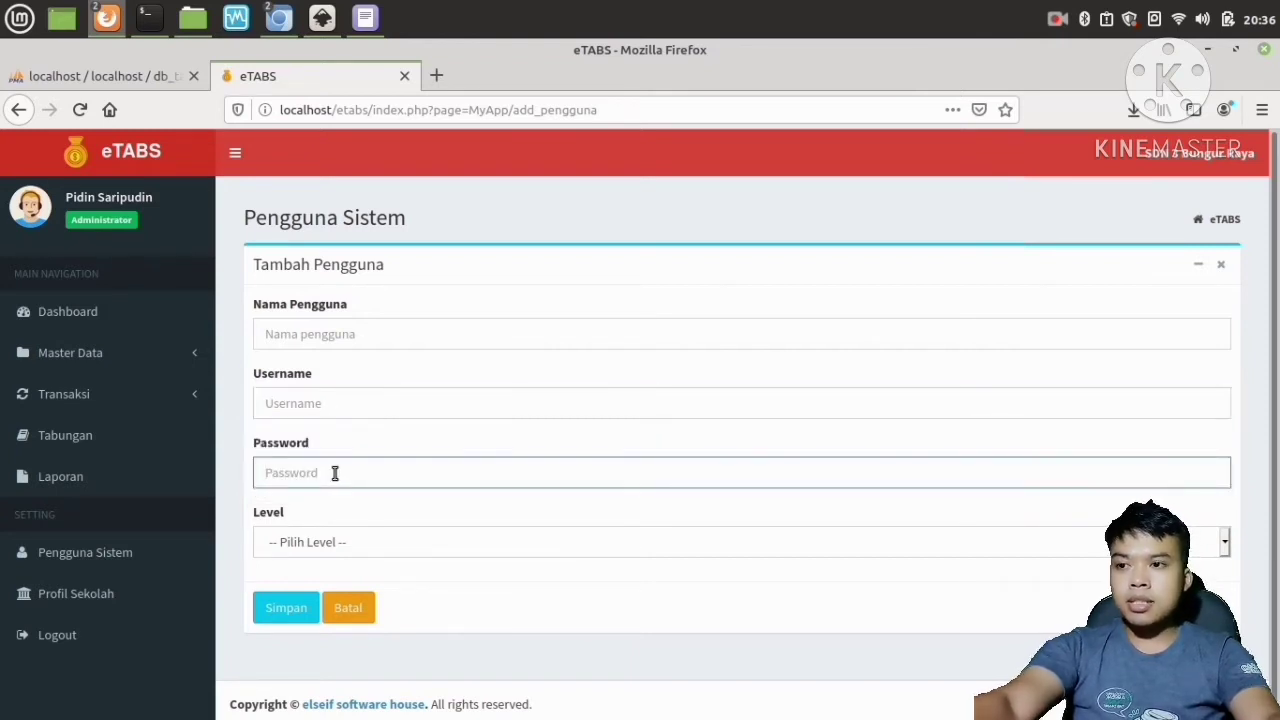
{"action": "left_click", "coordinate": [357, 541]}
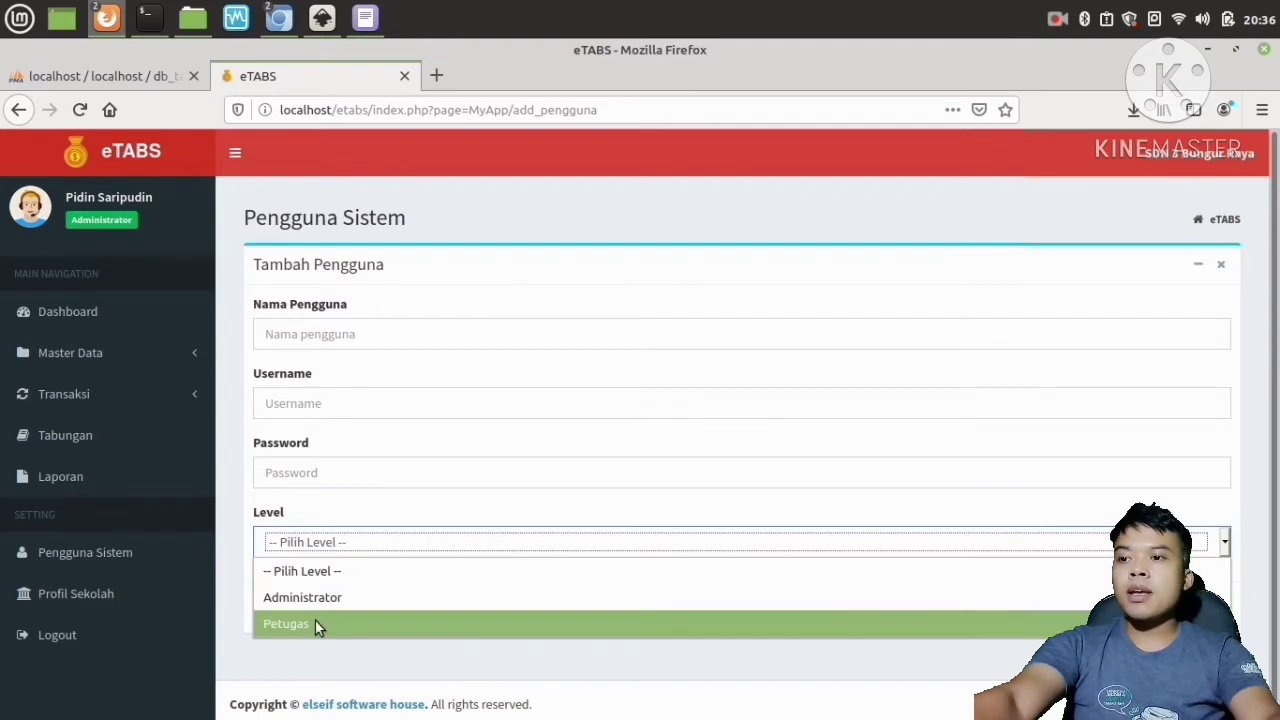
{"action": "left_click", "coordinate": [341, 552]}
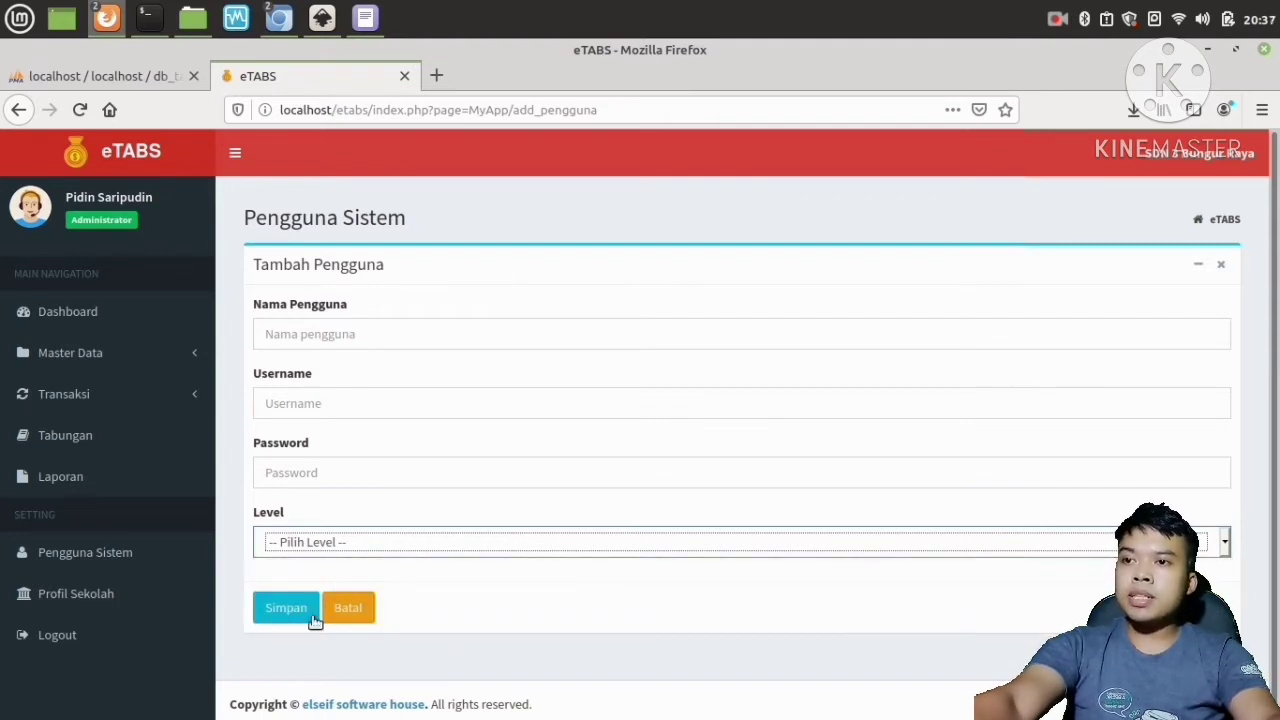
{"action": "left_click", "coordinate": [352, 609]}
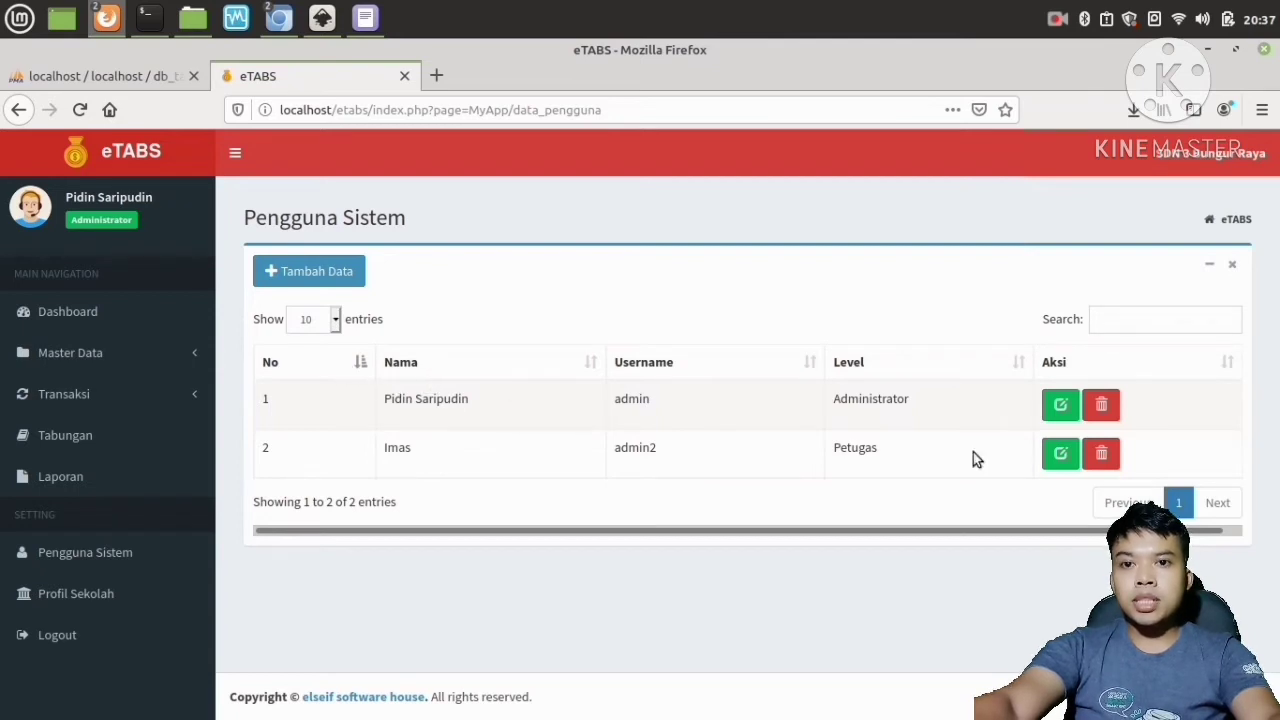
Reopen the add-user form twice, browse its level options, and cancel each time without saving.
{"action": "left_click", "coordinate": [325, 284]}
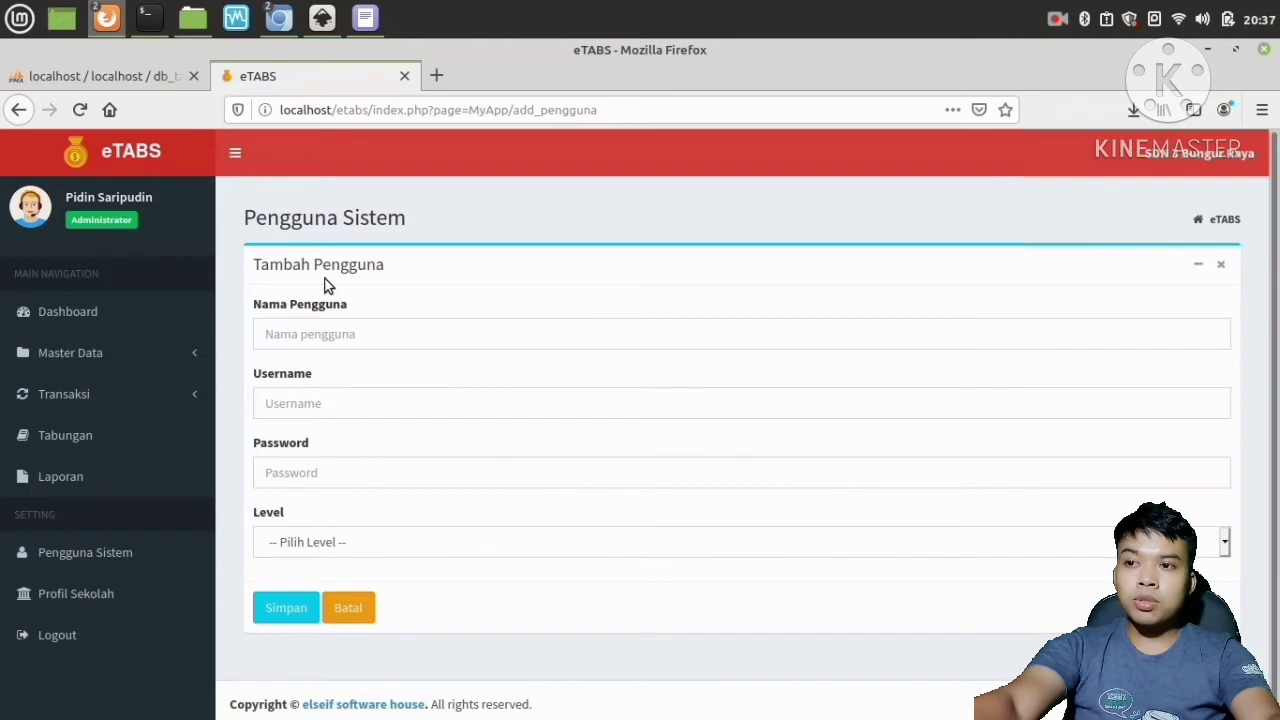
{"action": "left_click", "coordinate": [346, 605]}
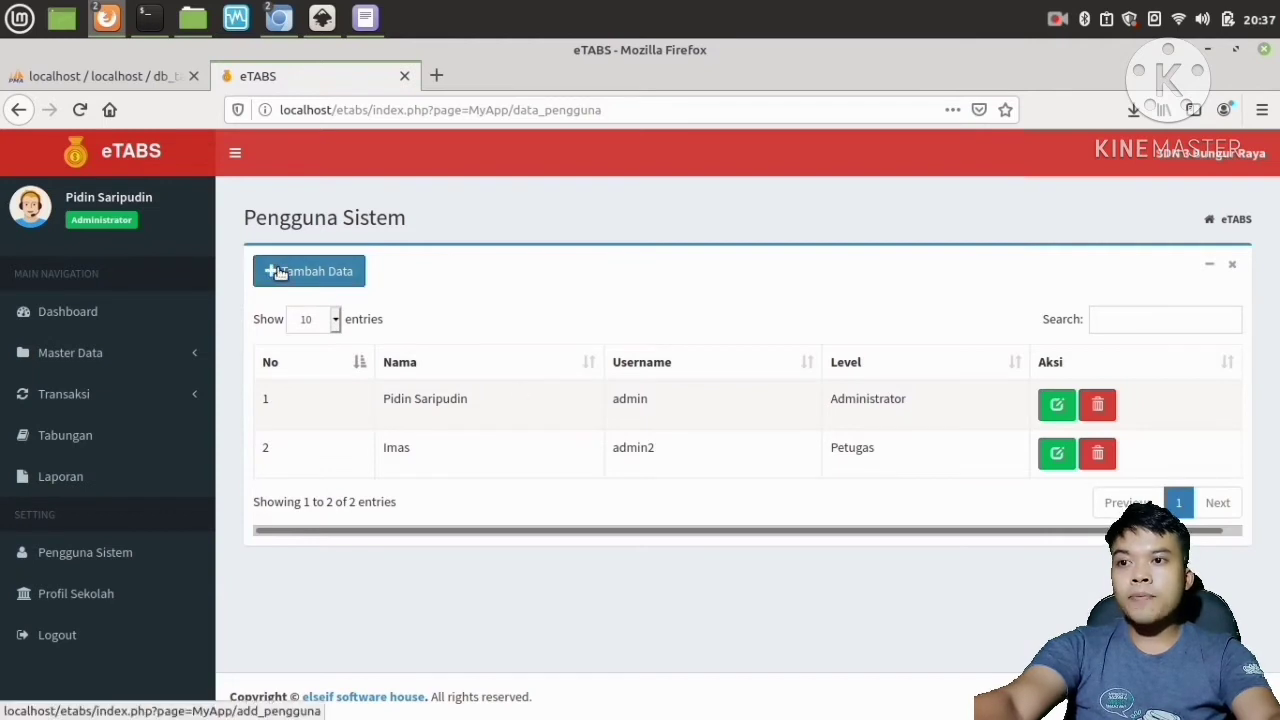
{"action": "left_click", "coordinate": [335, 274]}
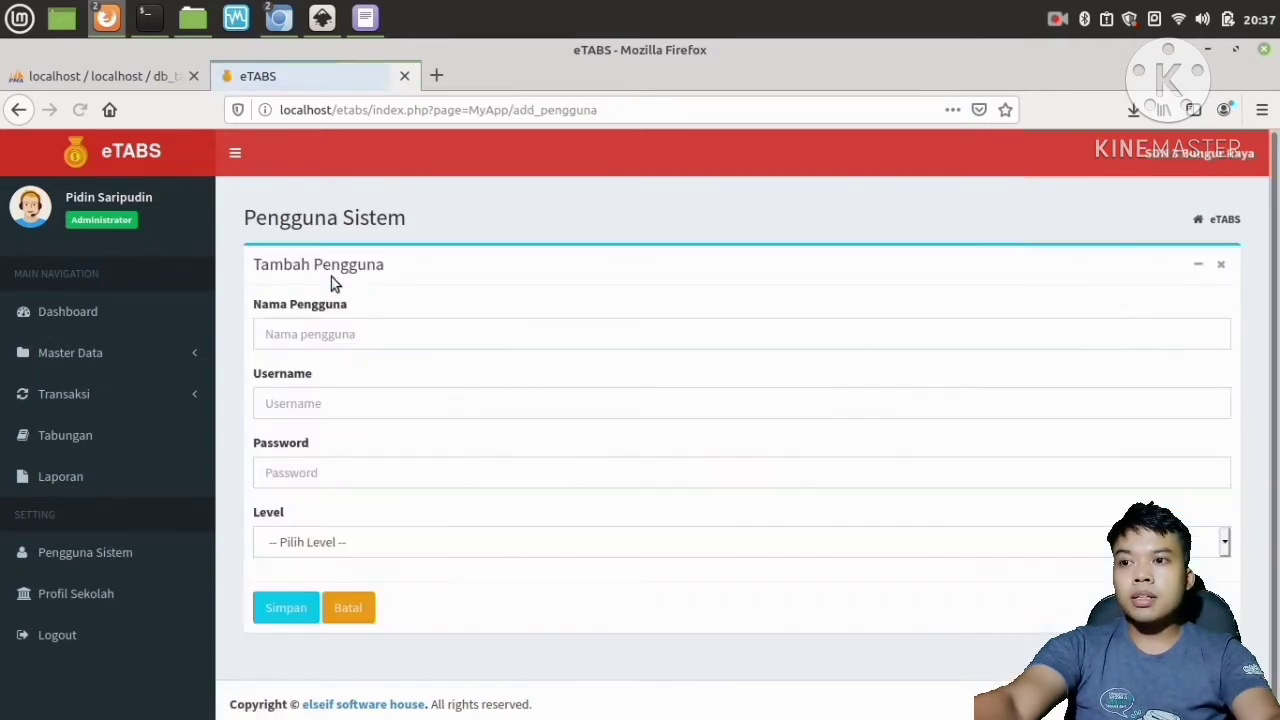
{"action": "left_click", "coordinate": [349, 541]}
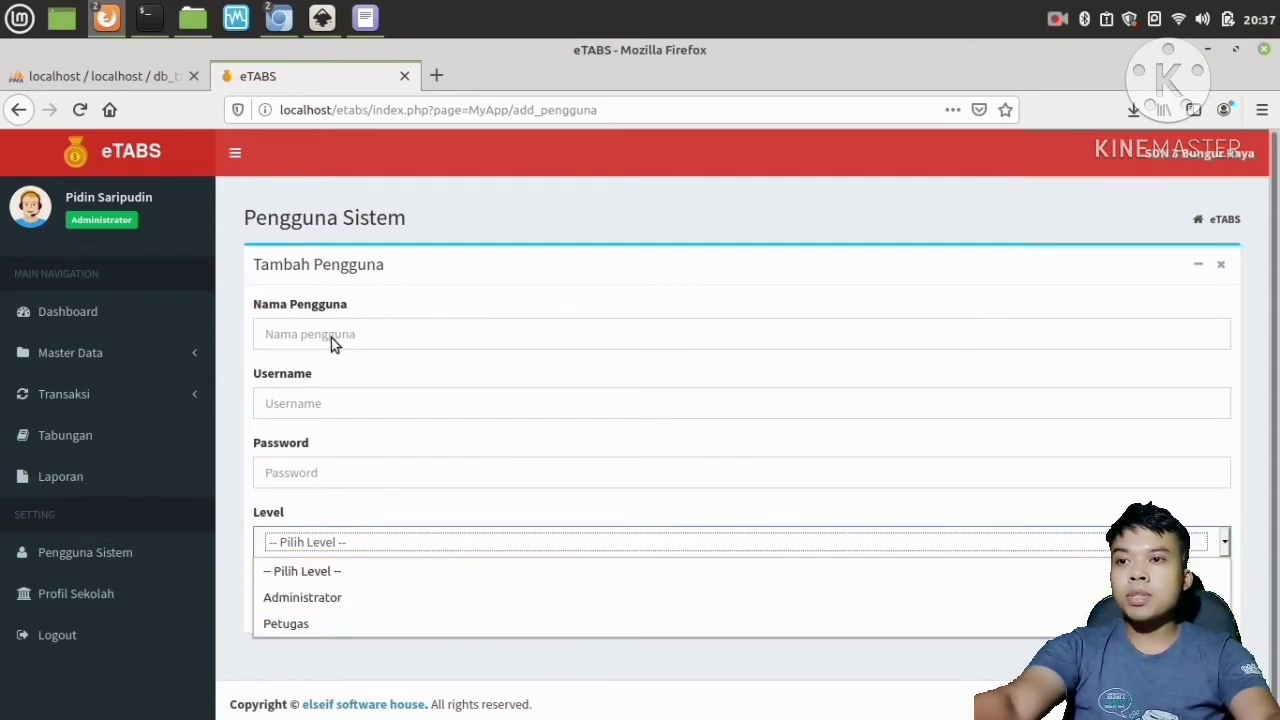
{"action": "left_click", "coordinate": [446, 528]}
{"action": "left_click", "coordinate": [348, 602]}
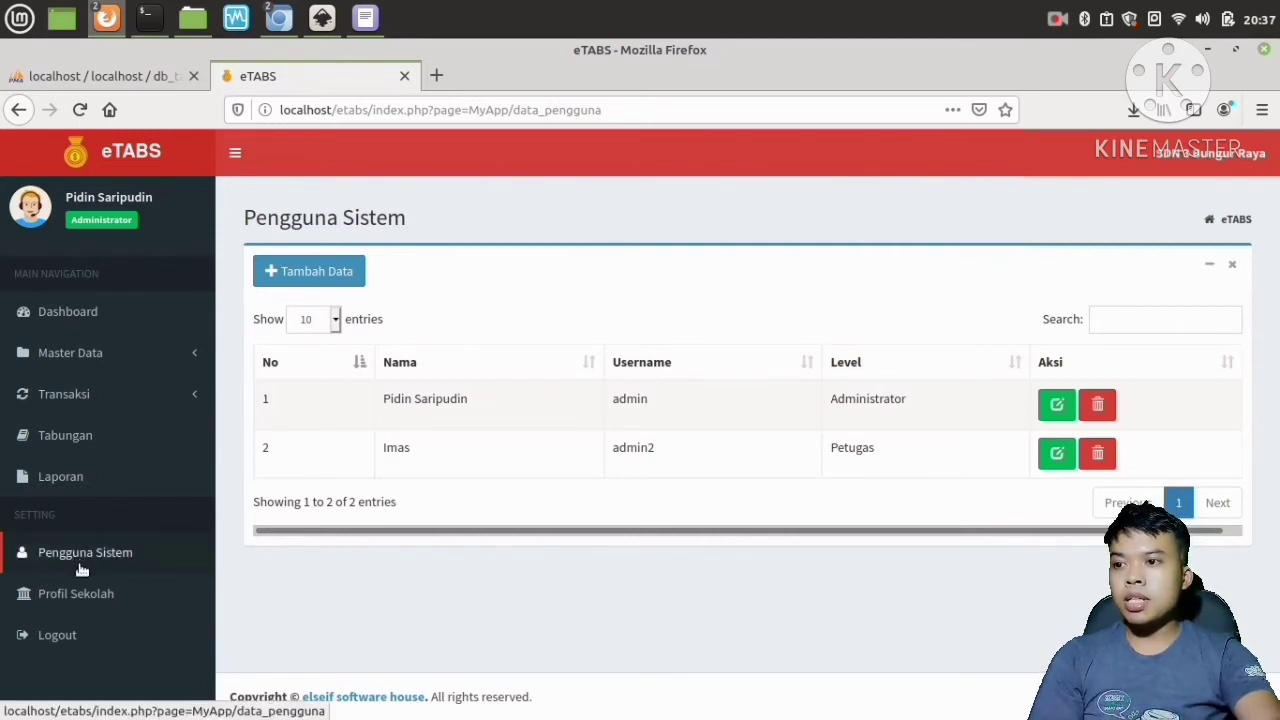
Return to the users page and then open the dashboard to review the school profile.
{"action": "left_click", "coordinate": [123, 561]}
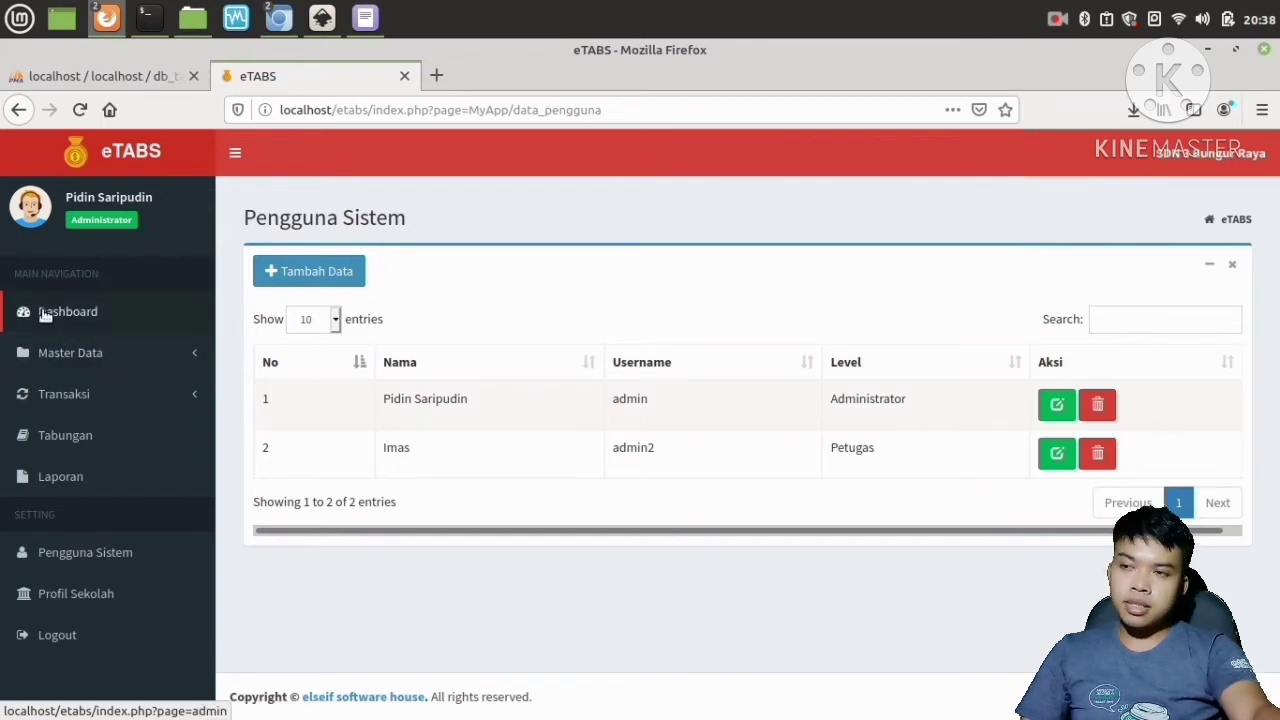
{"action": "left_click", "coordinate": [74, 313]}
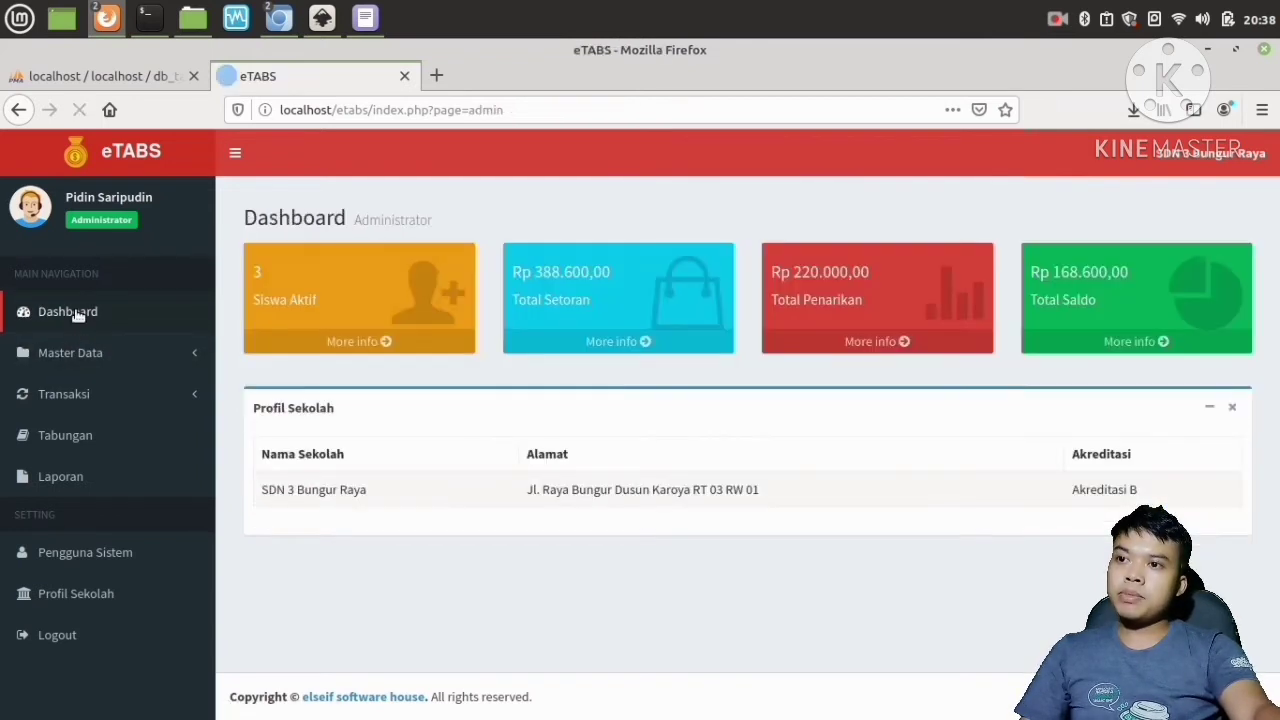
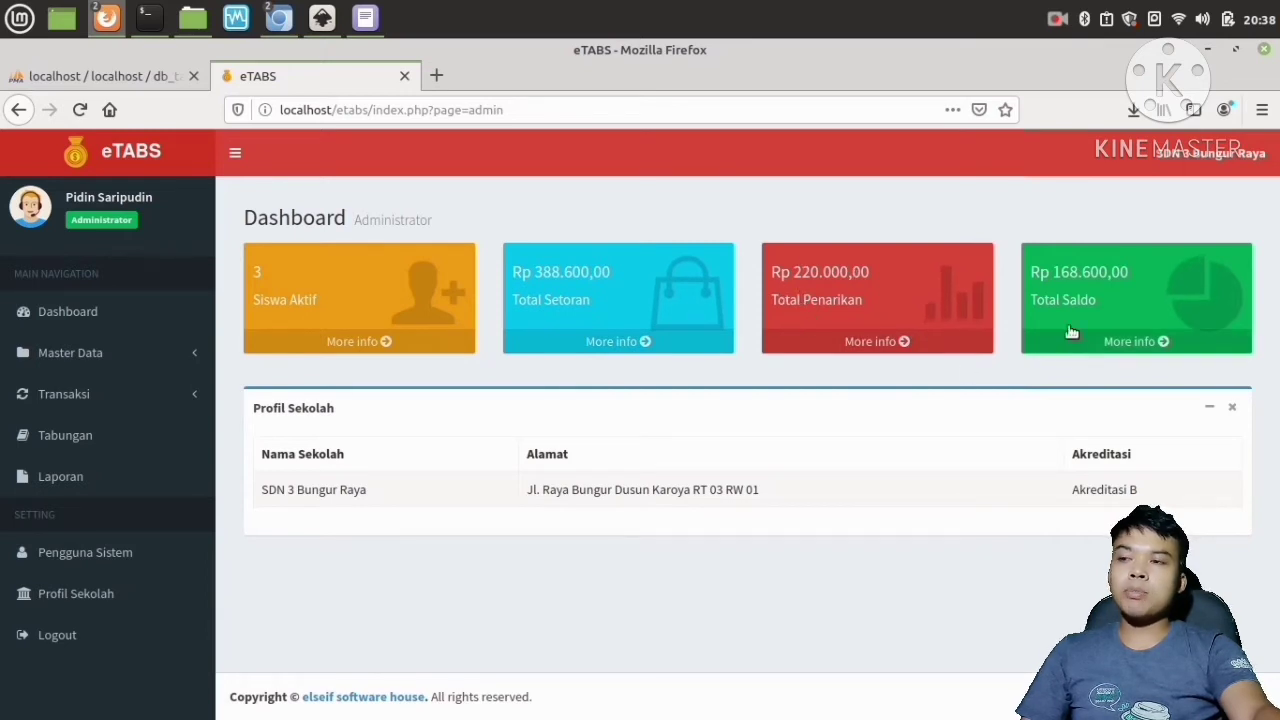
Open the student master data page, start adding a student, and enter NIS 099909.
{"action": "left_click", "coordinate": [115, 366]}
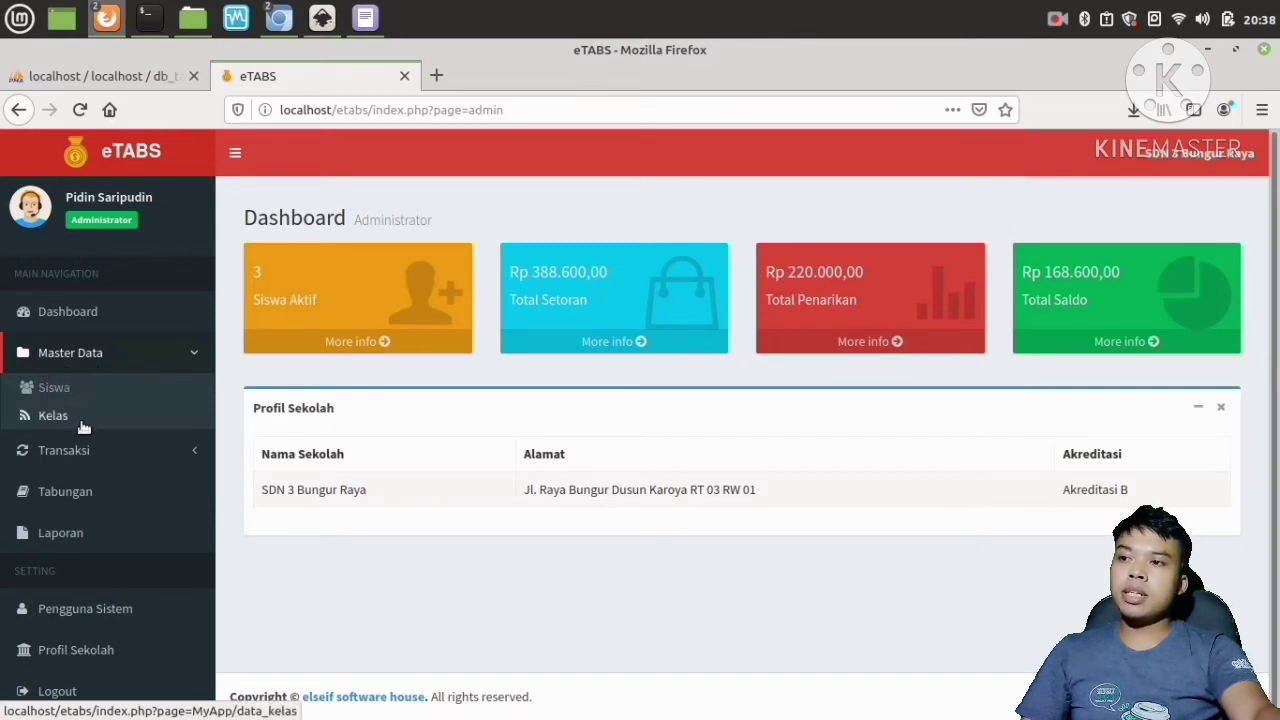
{"action": "left_click", "coordinate": [66, 388]}
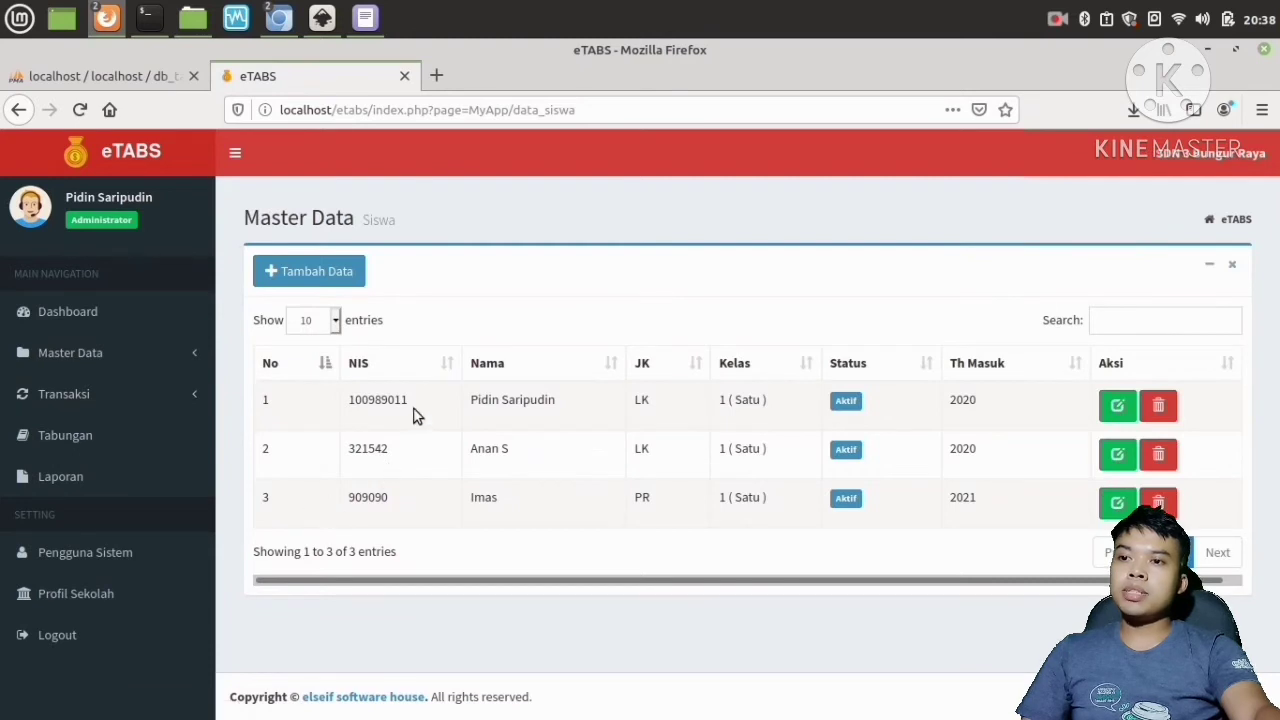
{"action": "left_click", "coordinate": [298, 271]}
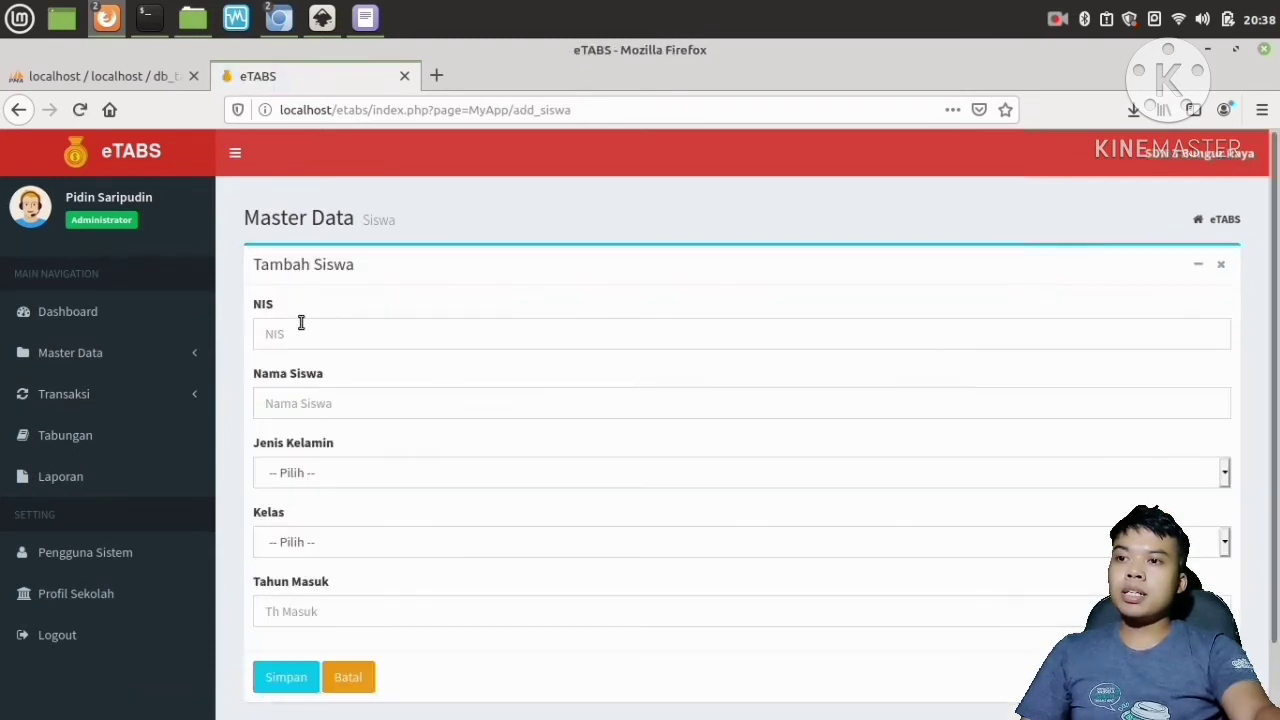
{"action": "left_click", "coordinate": [300, 336]}
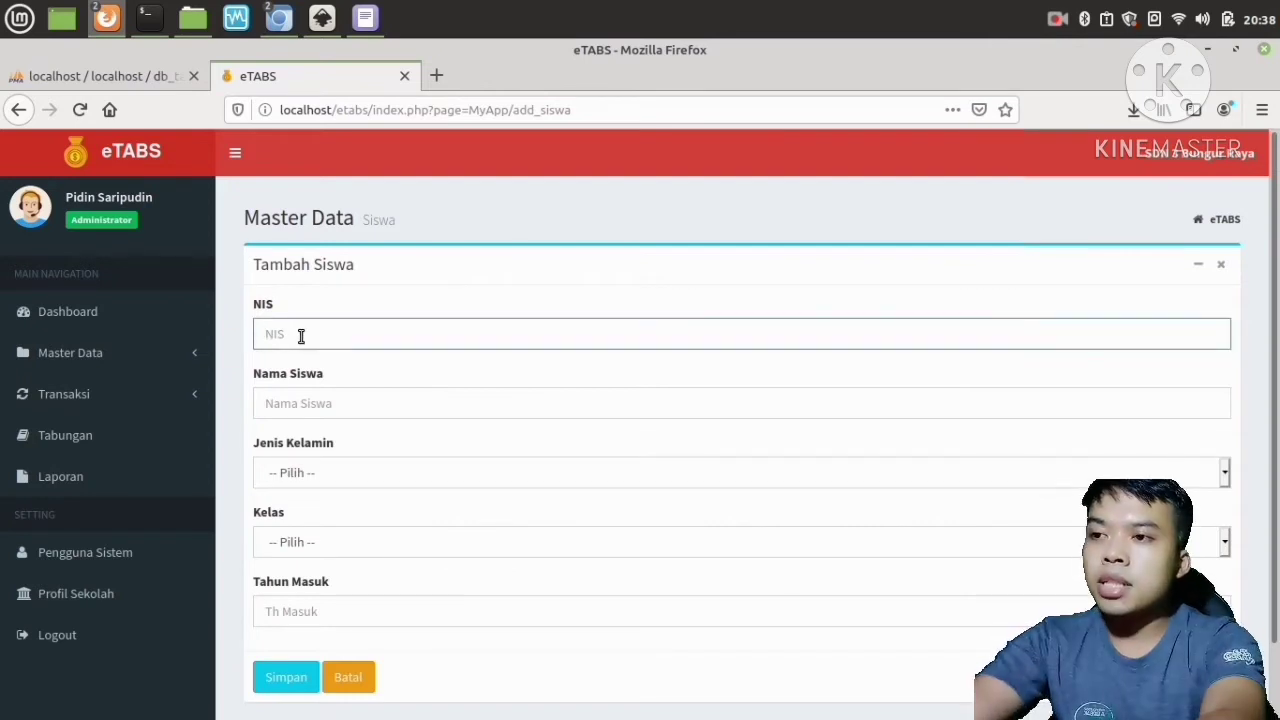
{"action": "type", "text": "099909"}
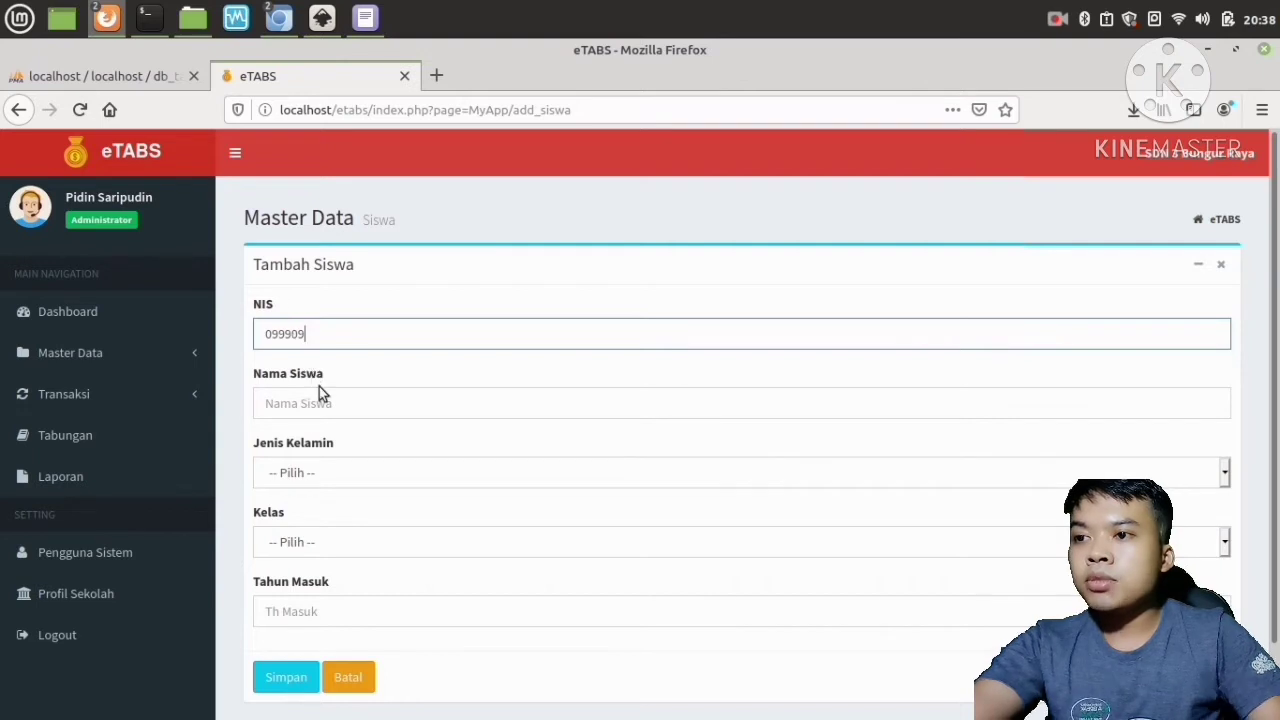
Enter the student's name, choose gender LK and class 1 ( Satu ) for the new student.
{"action": "left_click", "coordinate": [323, 401]}
{"action": "type", "text": "ajat"}
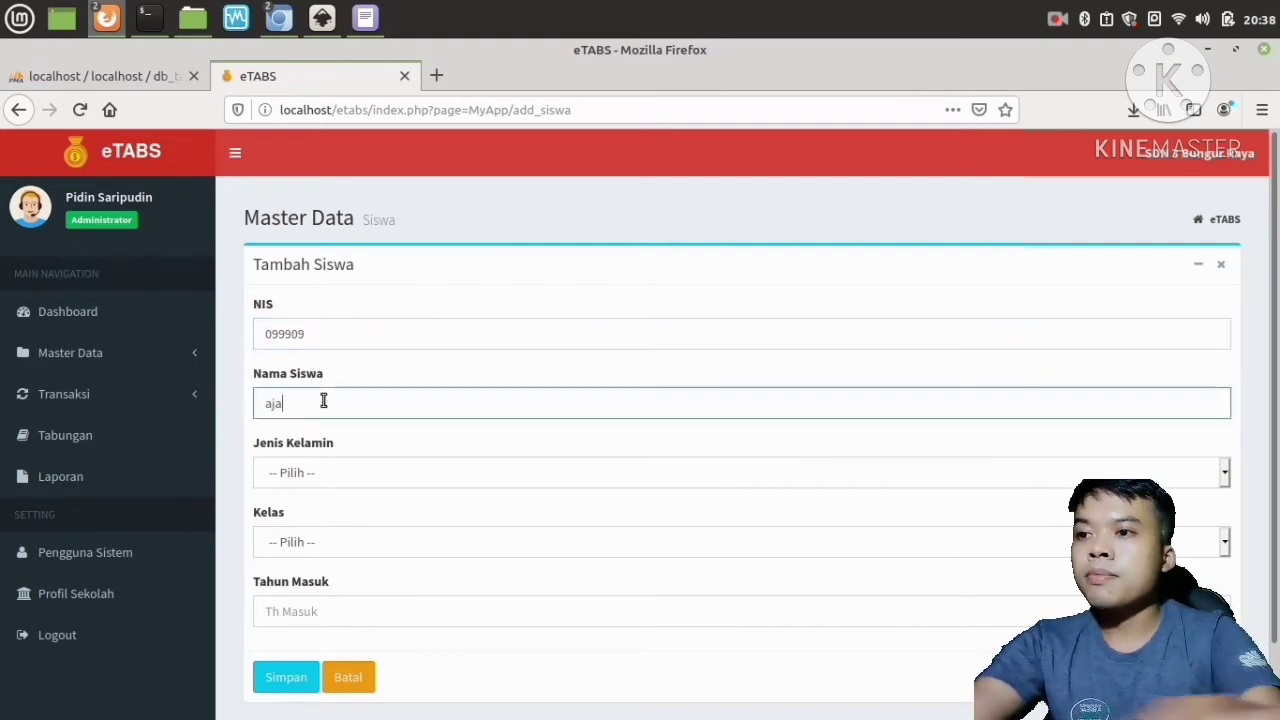
{"action": "left_click", "coordinate": [291, 470]}
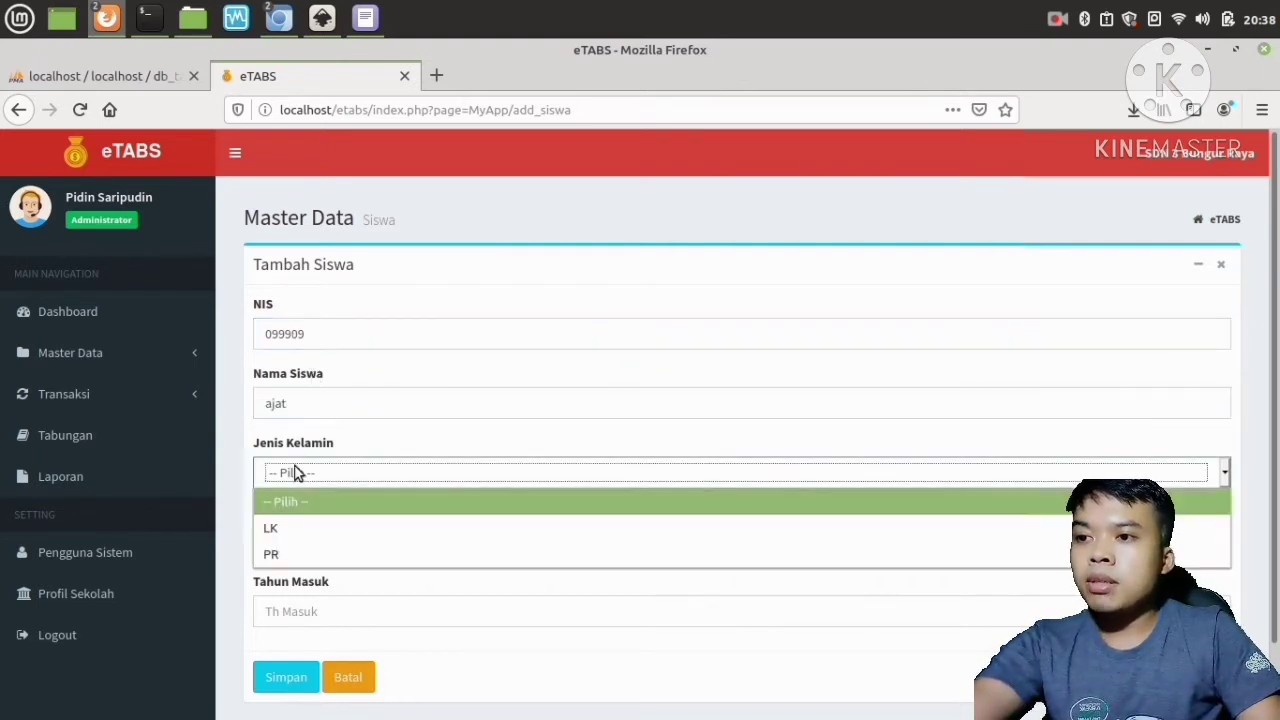
{"action": "left_click", "coordinate": [297, 530]}
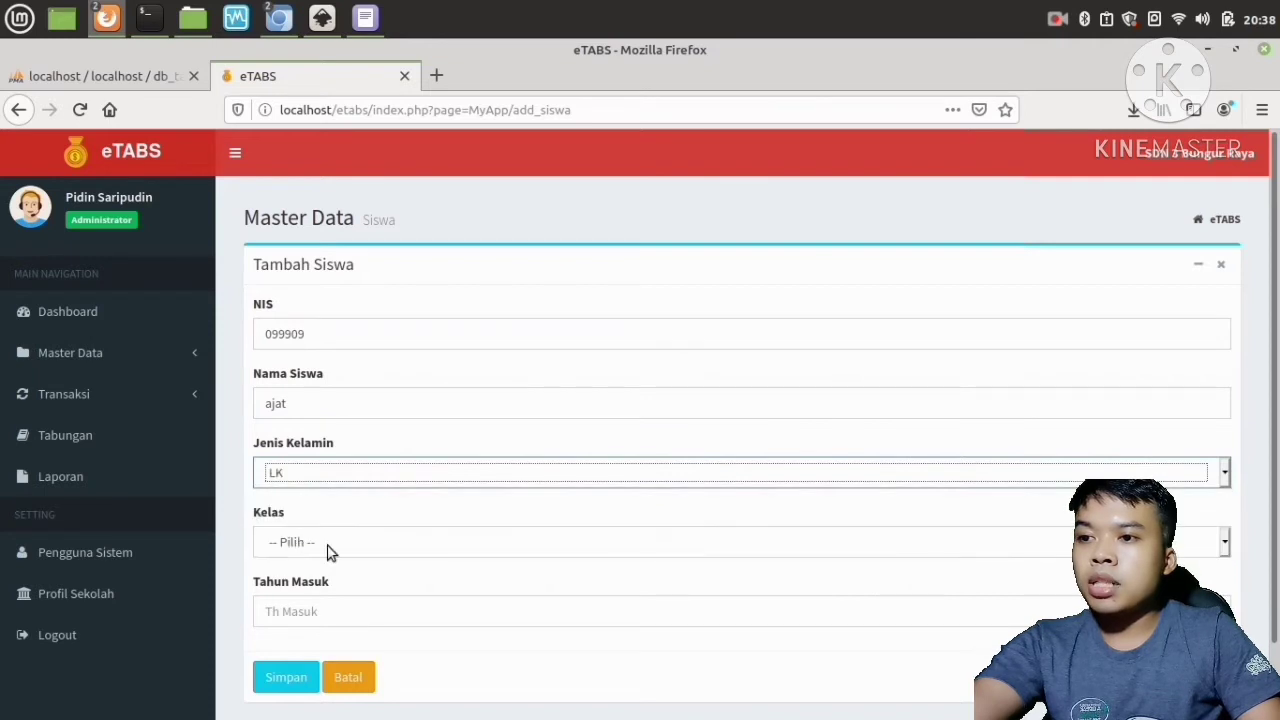
{"action": "left_click", "coordinate": [329, 546]}
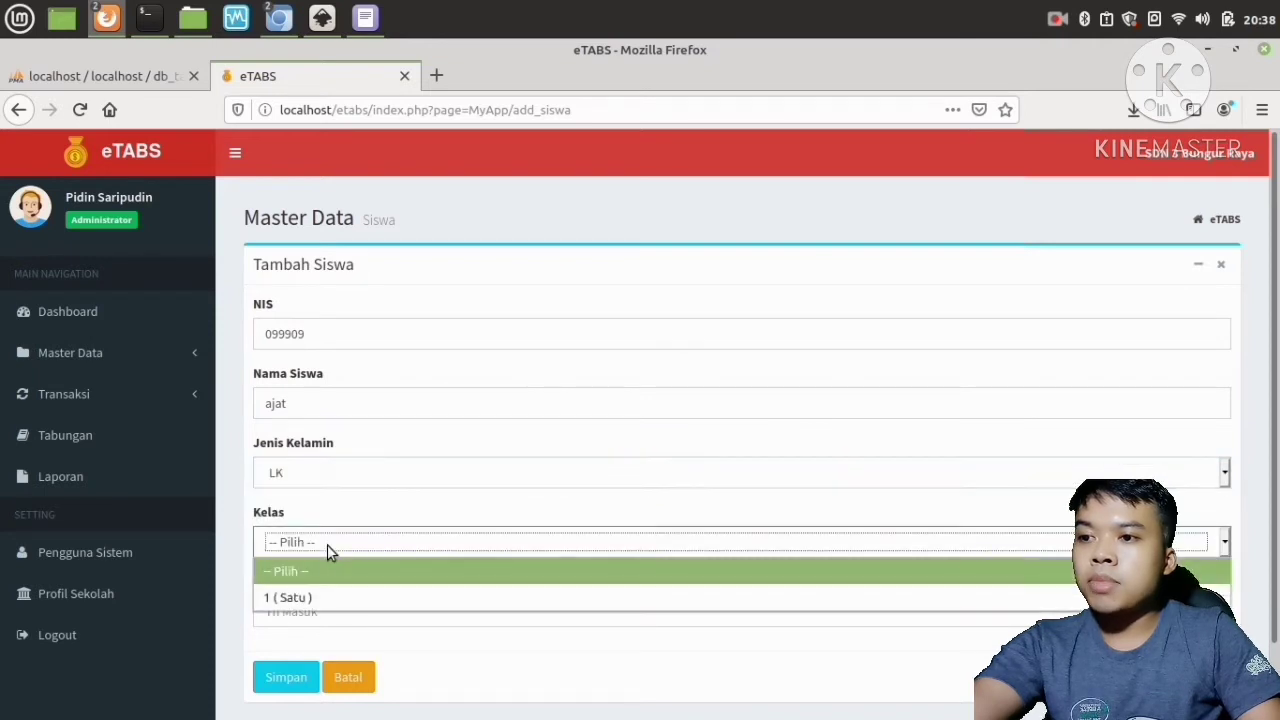
{"action": "left_click", "coordinate": [321, 597]}
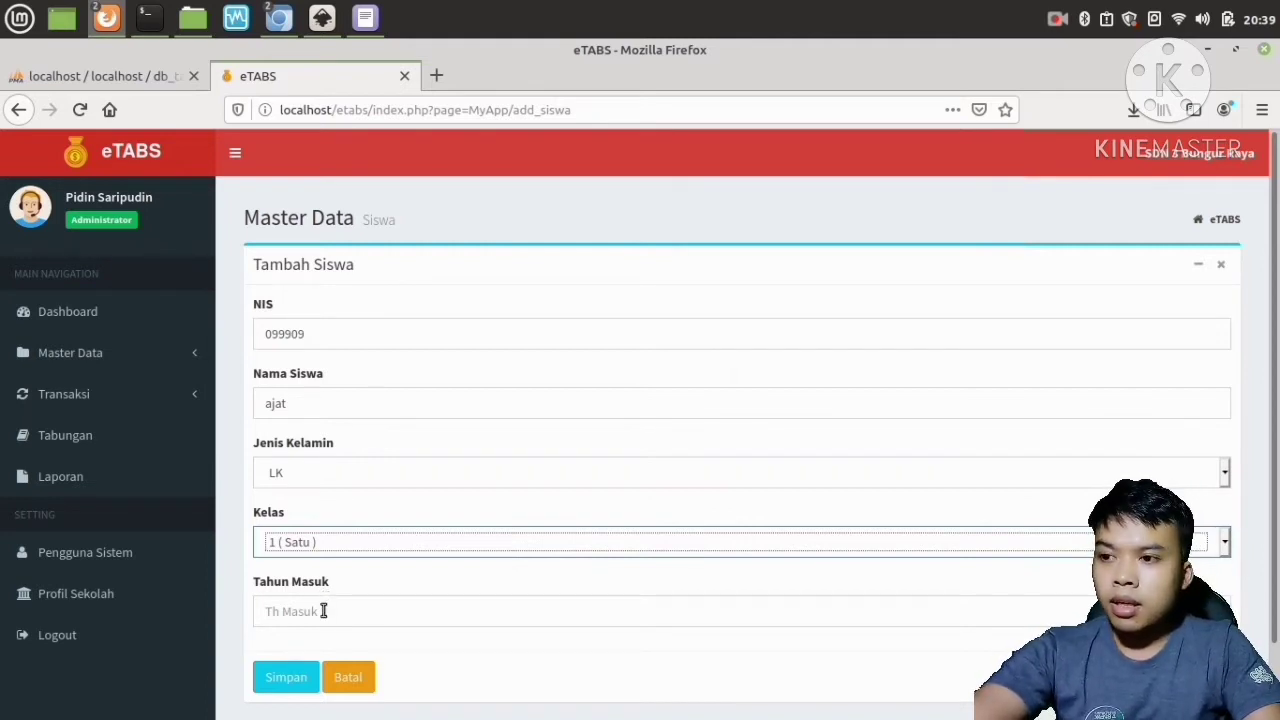
Set the entry year to 2021, save the new student and dismiss the success message.
{"action": "left_click", "coordinate": [323, 611]}
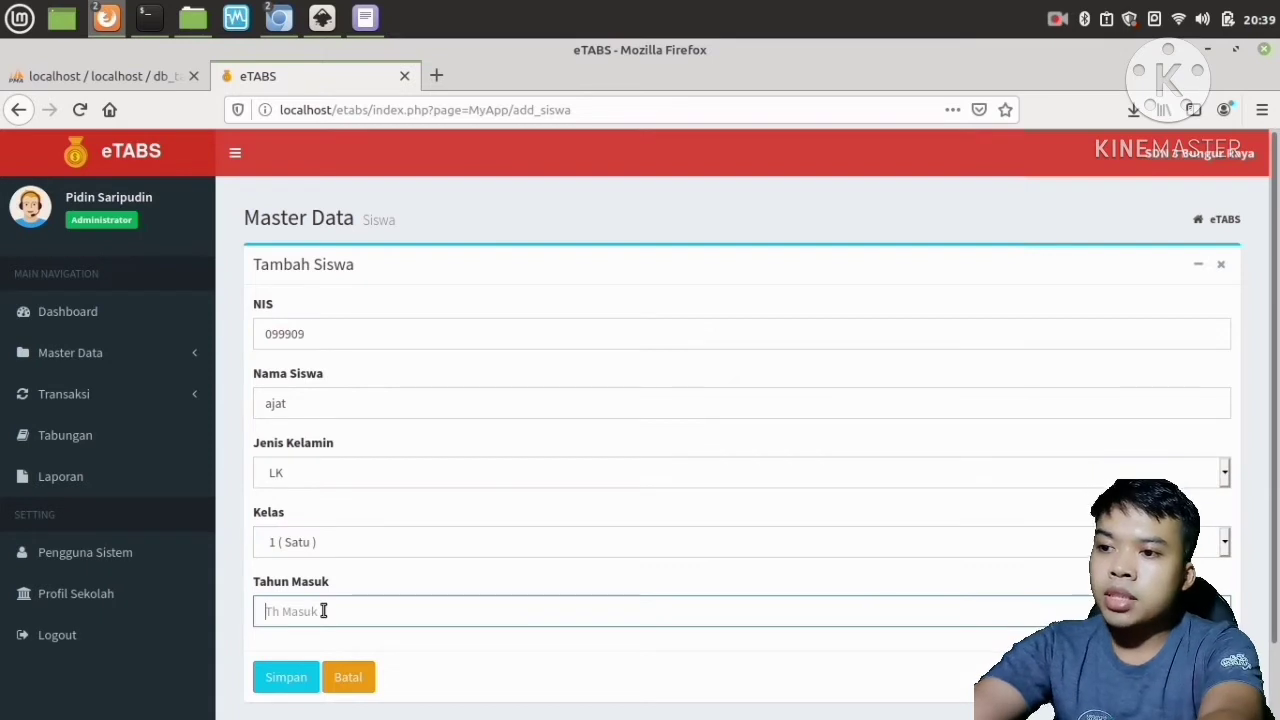
{"action": "type", "text": "2021"}
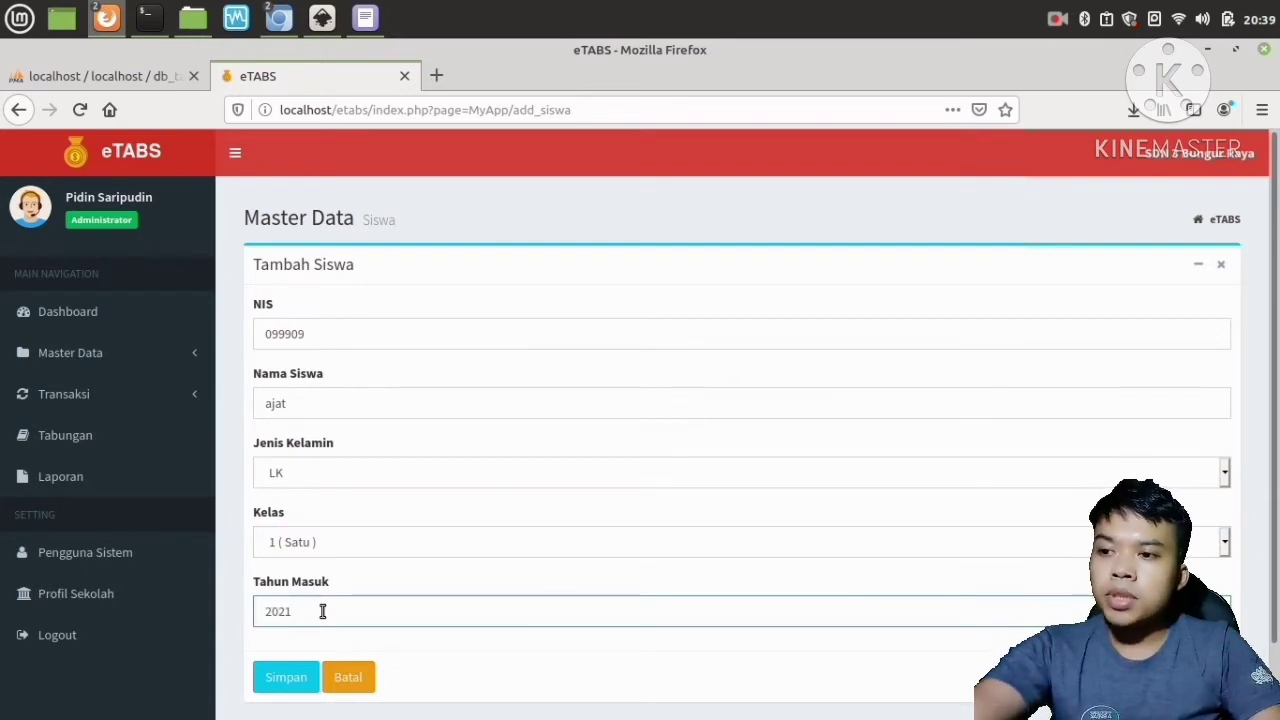
{"action": "left_click", "coordinate": [287, 677]}
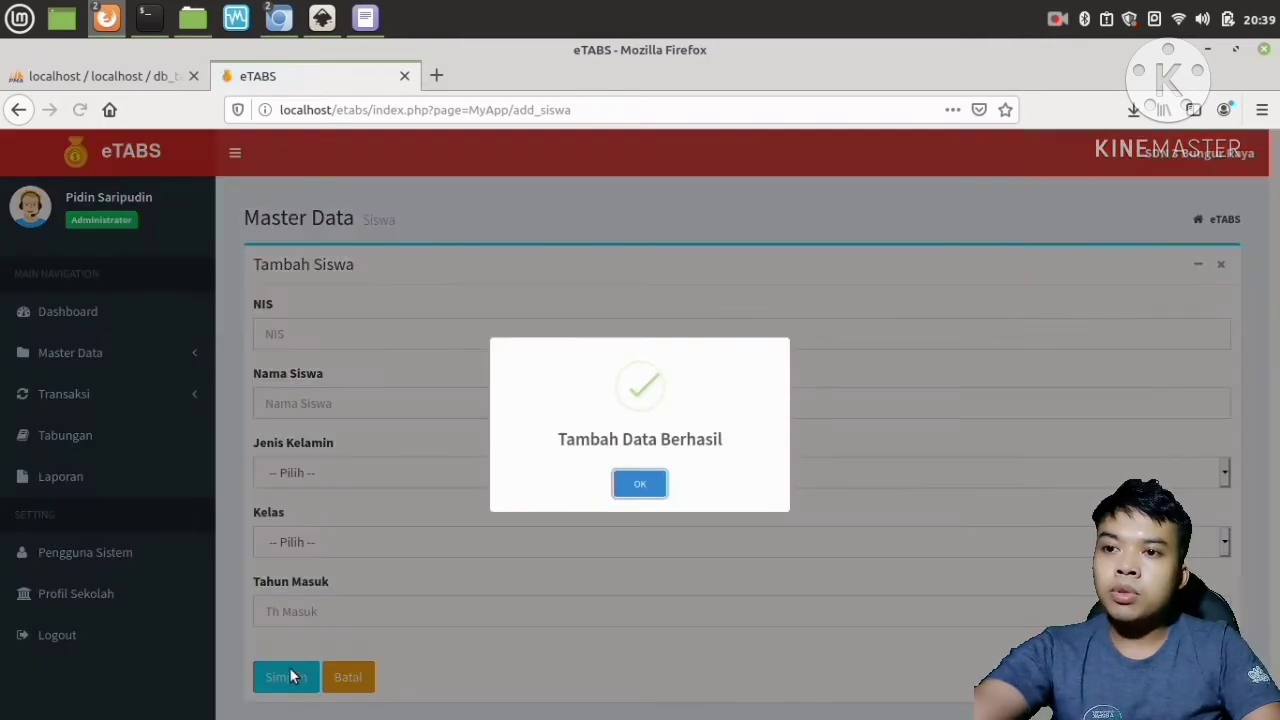
{"action": "left_click", "coordinate": [643, 484]}
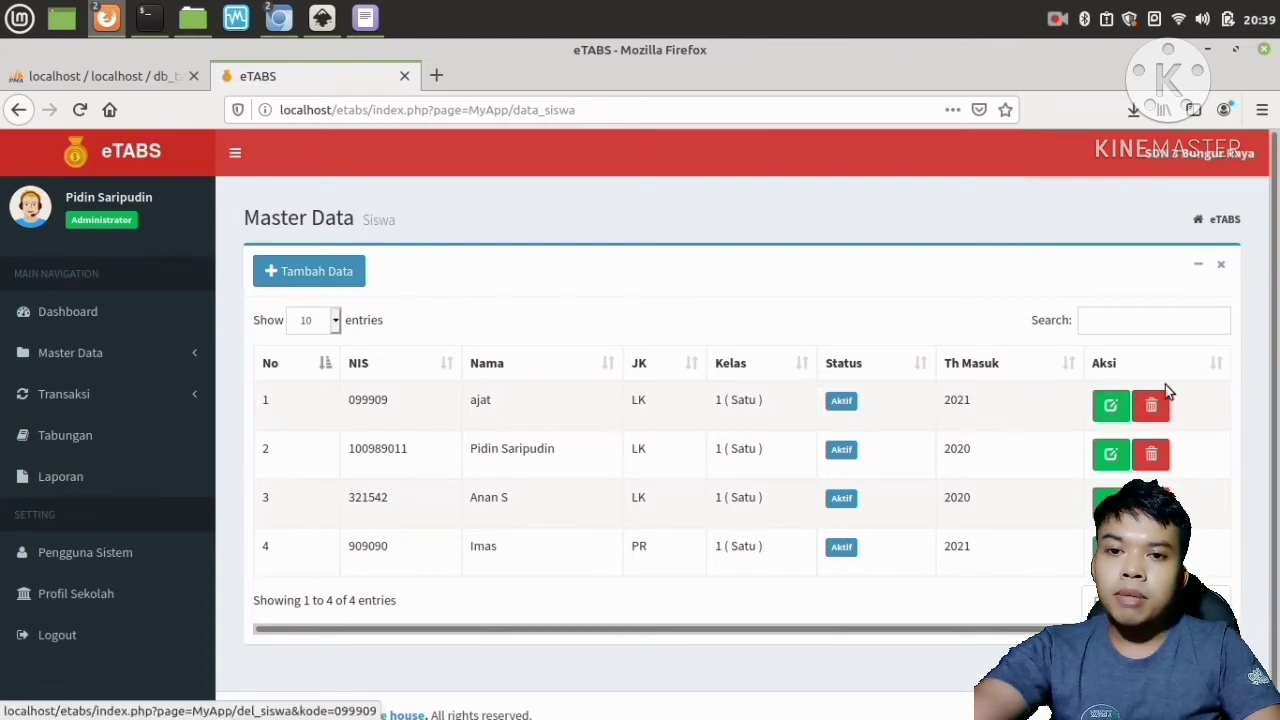
Edit the new student's record, append " s" to the name, save the change and dismiss the success message.
{"action": "left_click", "coordinate": [1110, 404]}
{"action": "scroll", "coordinate": [408, 405], "scroll_direction": "down", "scroll_amount": 3}
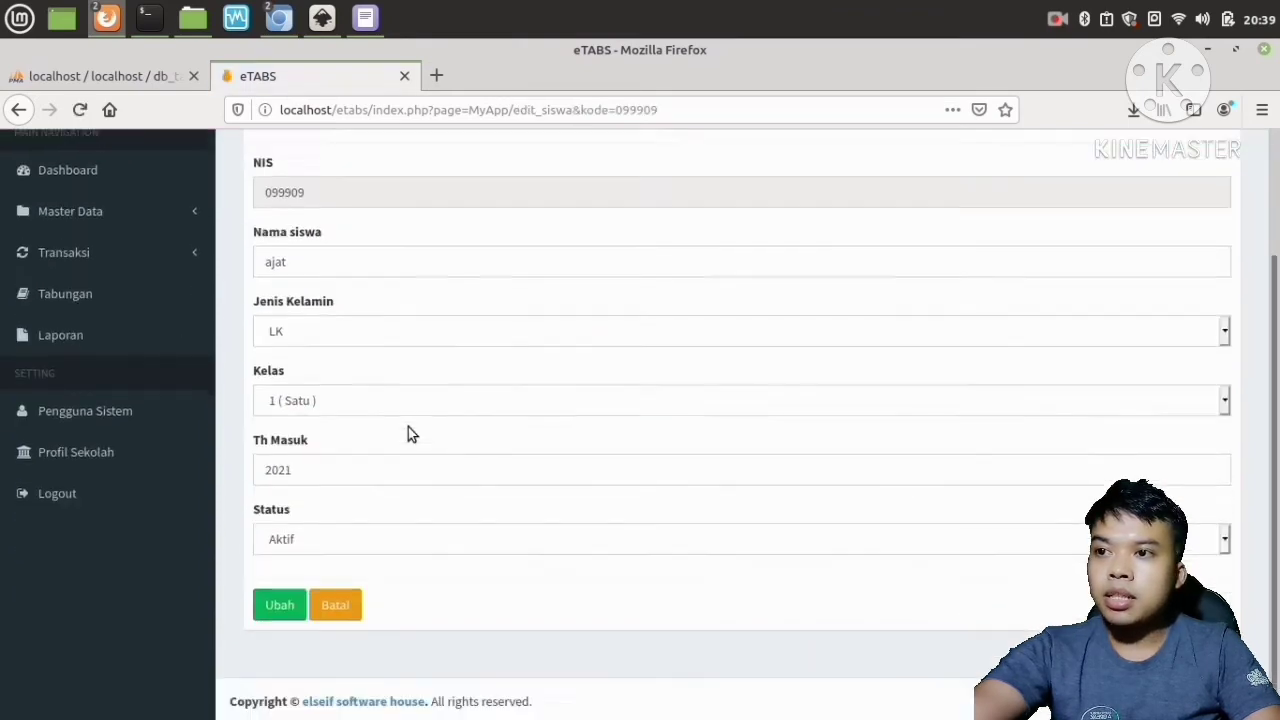
{"action": "scroll", "coordinate": [408, 434], "scroll_direction": "up", "scroll_amount": 1}
{"action": "left_click", "coordinate": [400, 316]}
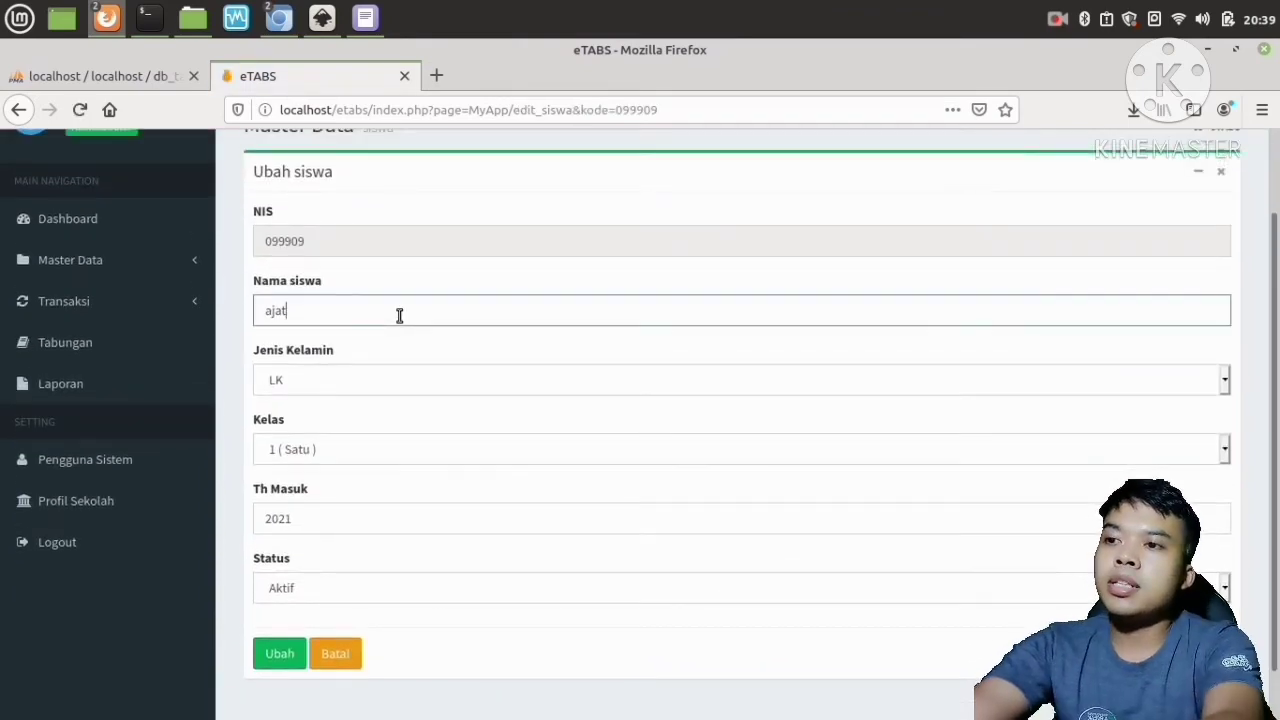
{"action": "type", "text": "s"}
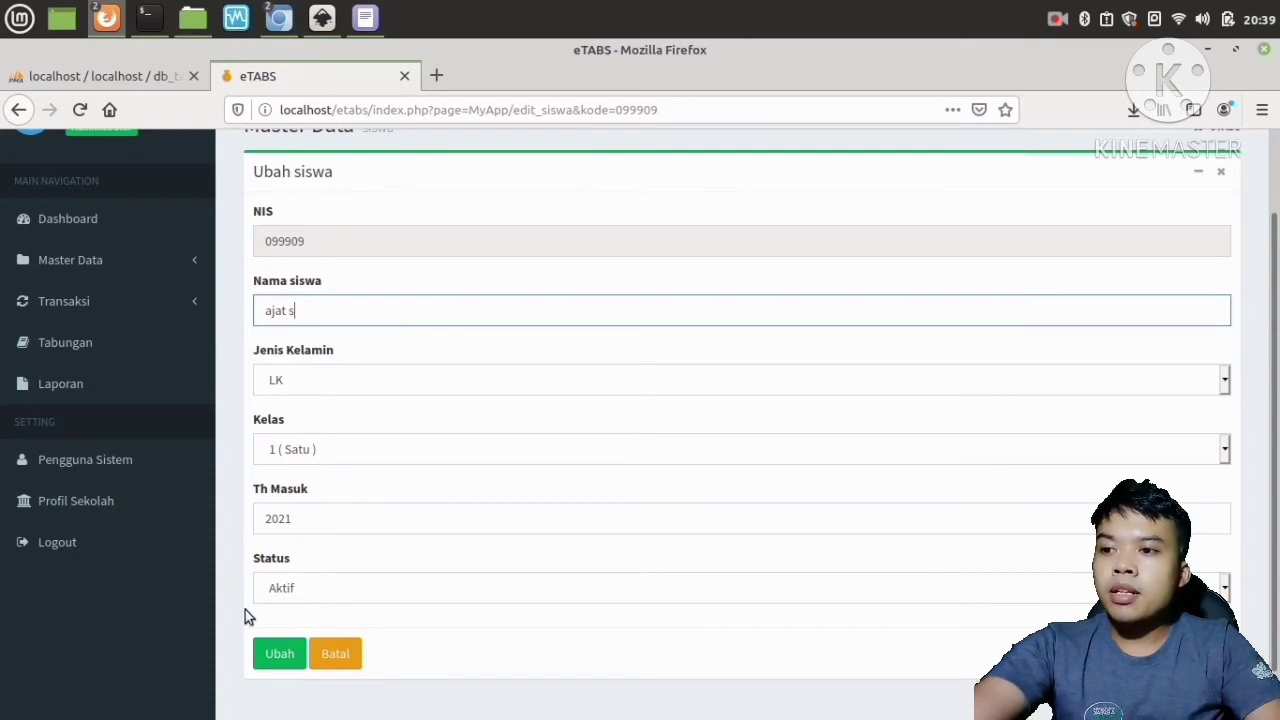
{"action": "left_click", "coordinate": [314, 588]}
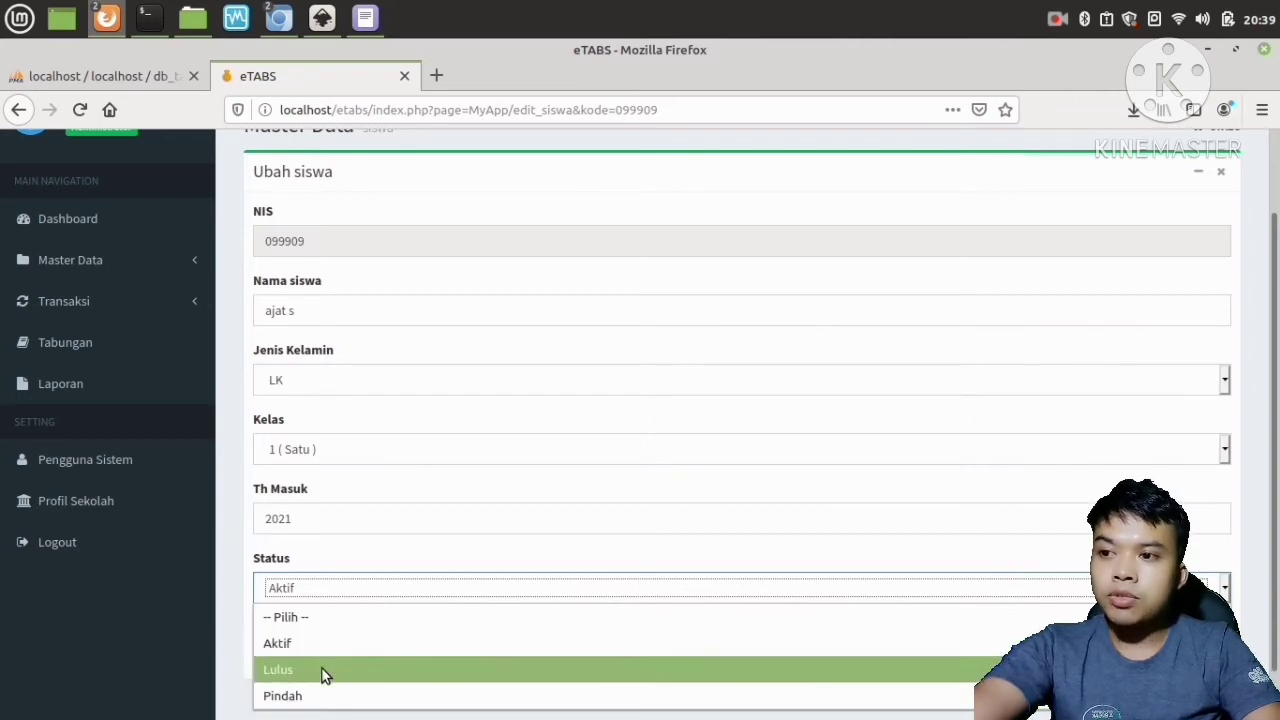
{"action": "left_click", "coordinate": [335, 589]}
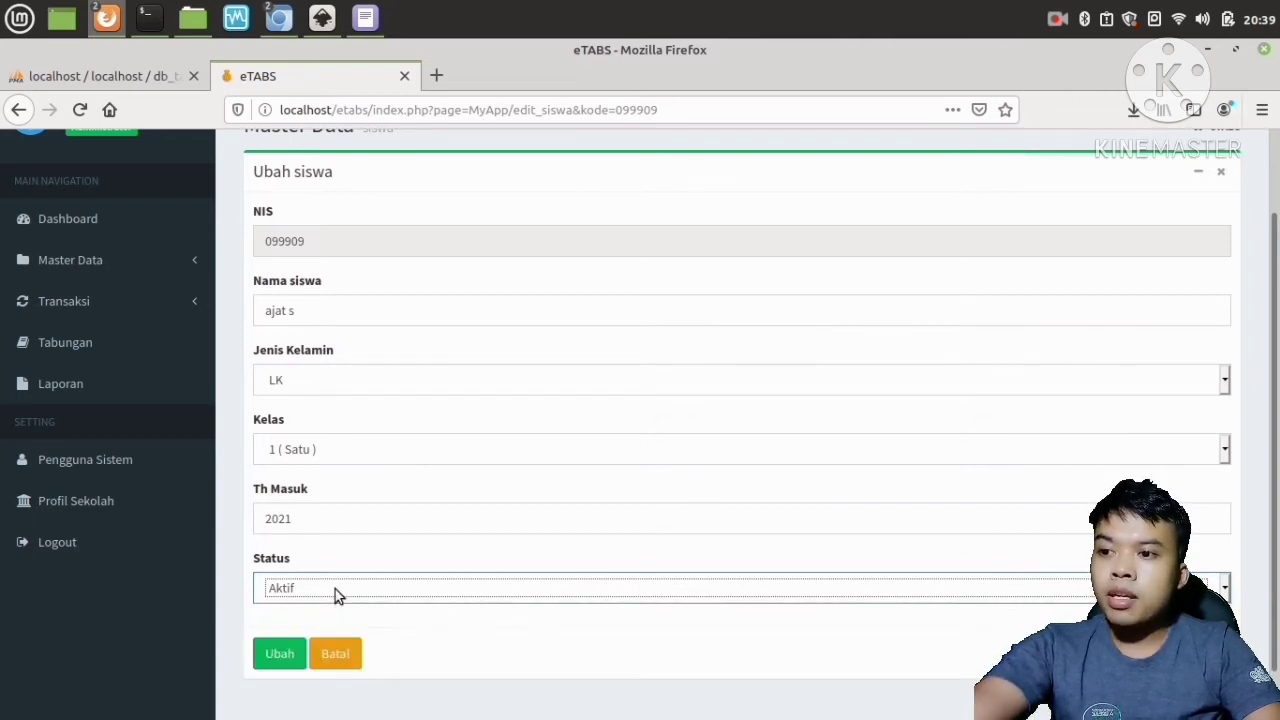
{"action": "left_click", "coordinate": [284, 655]}
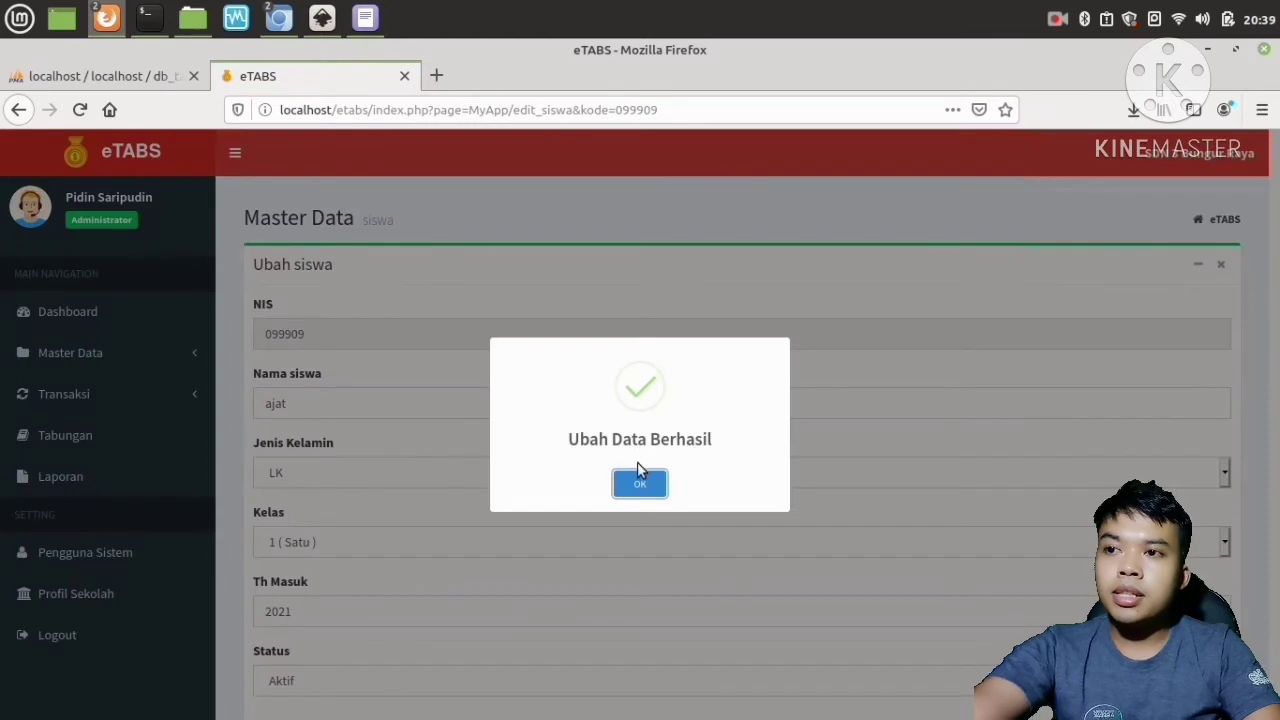
{"action": "left_click", "coordinate": [638, 480]}
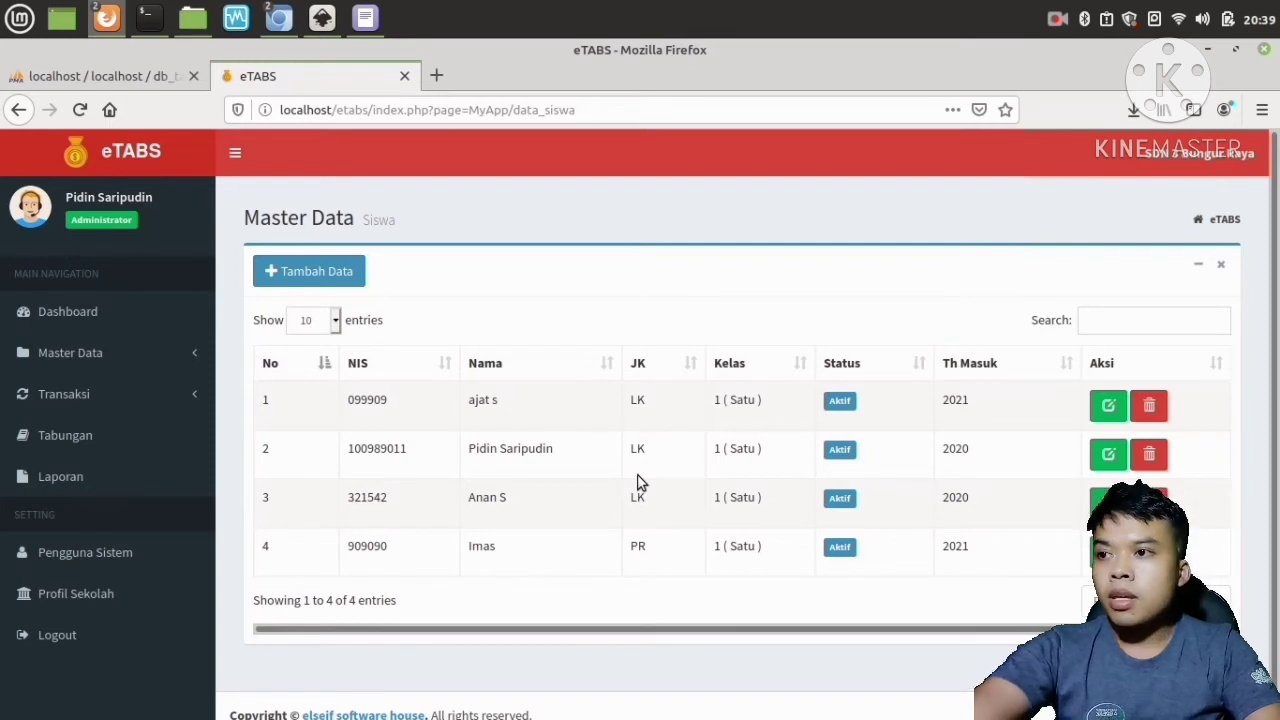
Open the class master data page, then open the add-class form and cancel it.
{"action": "left_click", "coordinate": [63, 356]}
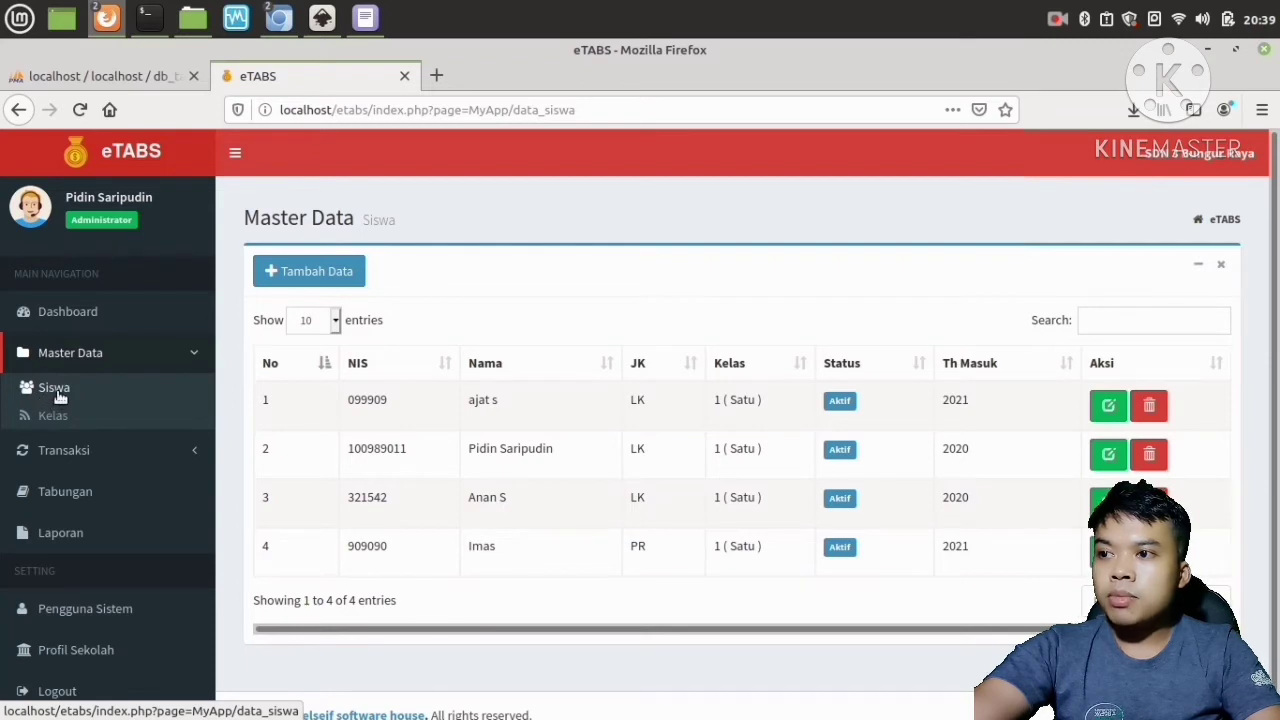
{"action": "left_click", "coordinate": [53, 415]}
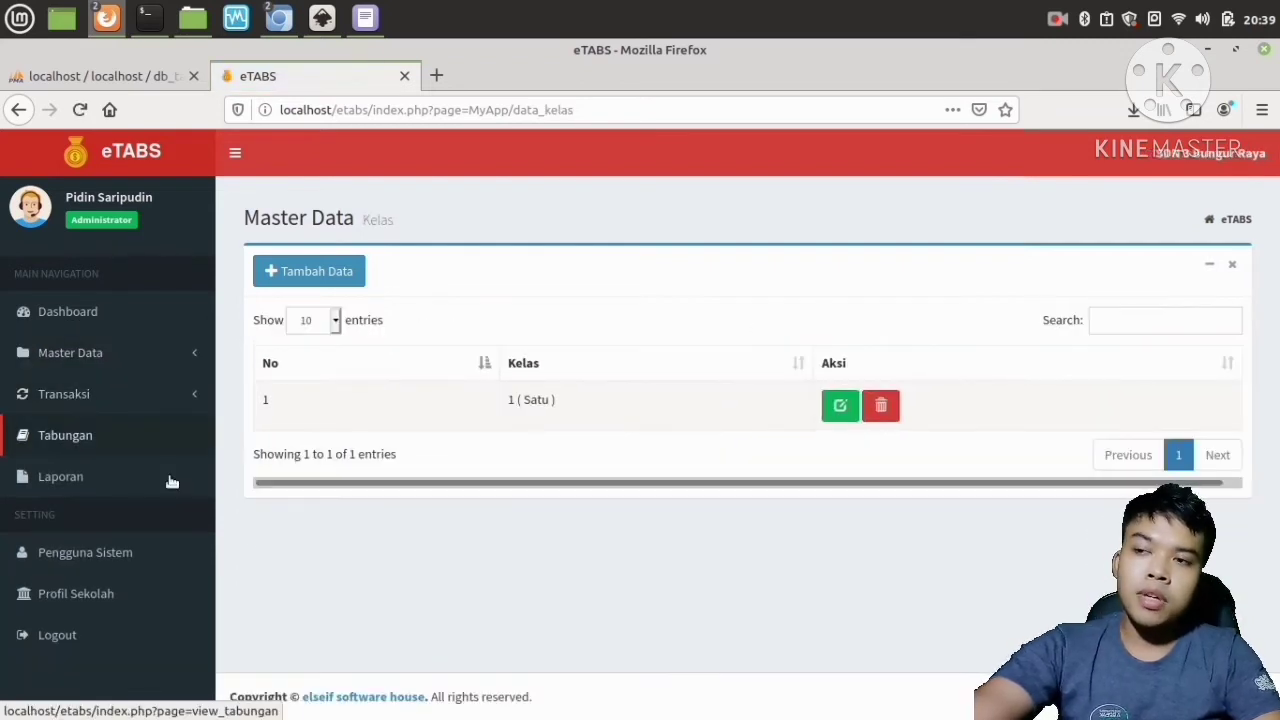
{"action": "left_click", "coordinate": [331, 275]}
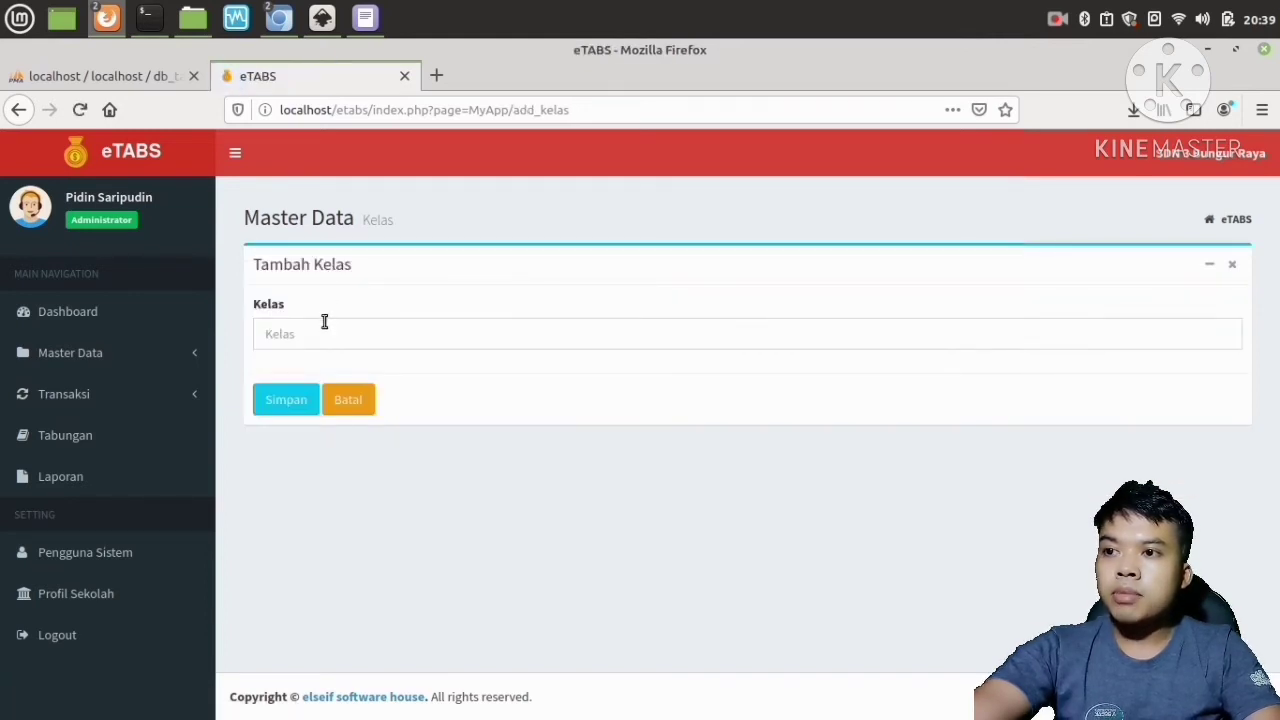
{"action": "left_click", "coordinate": [321, 333]}
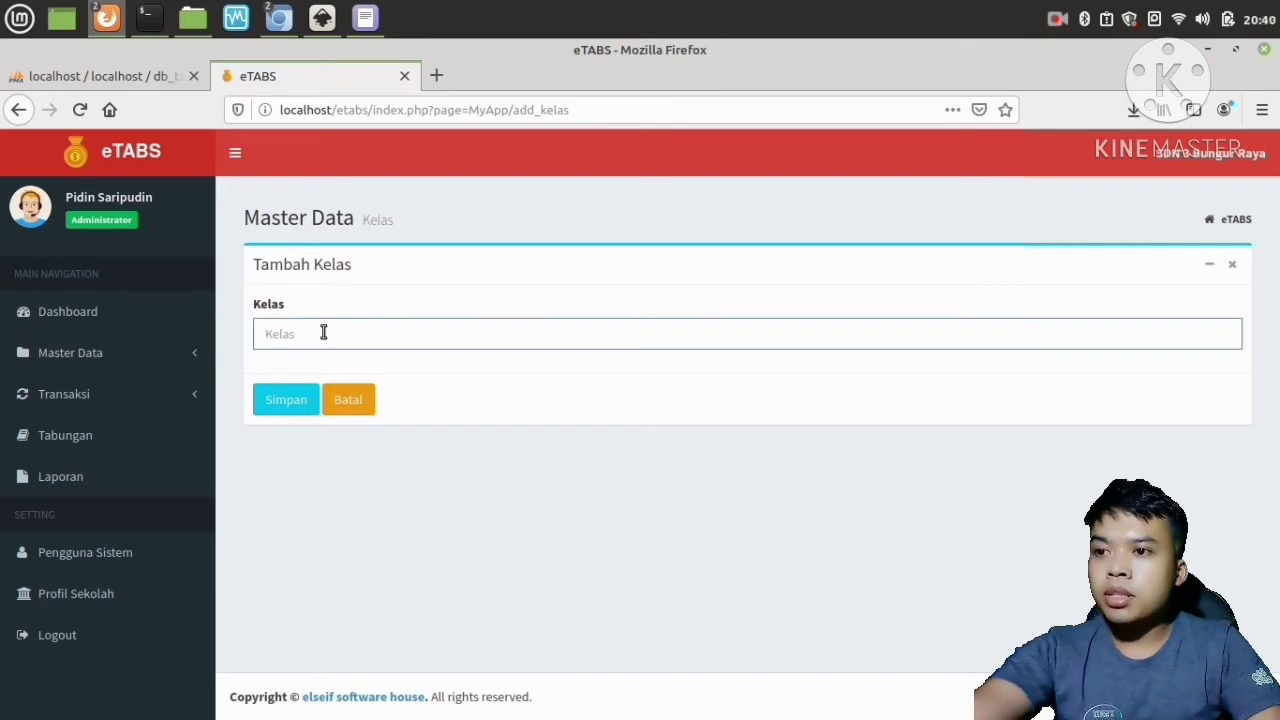
{"action": "left_click", "coordinate": [347, 412]}
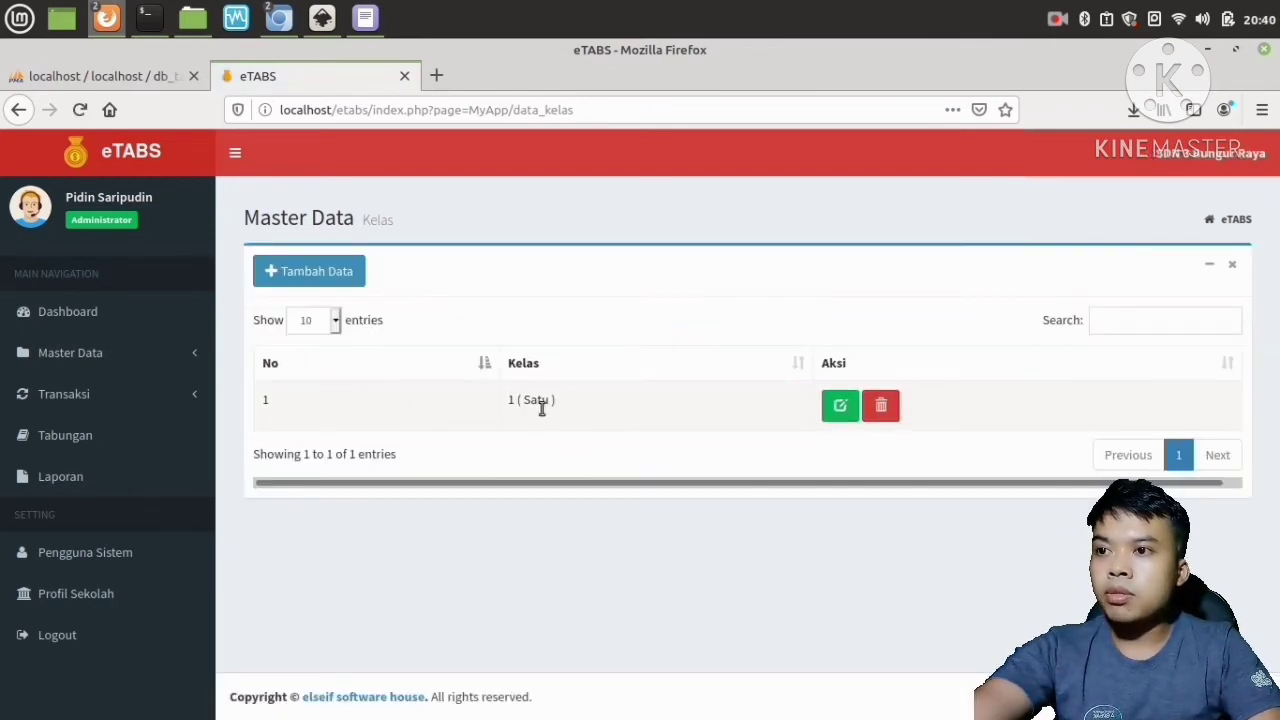
Add a new class named 2 ( Dua ), save it and dismiss the success message.
{"action": "left_click", "coordinate": [297, 271]}
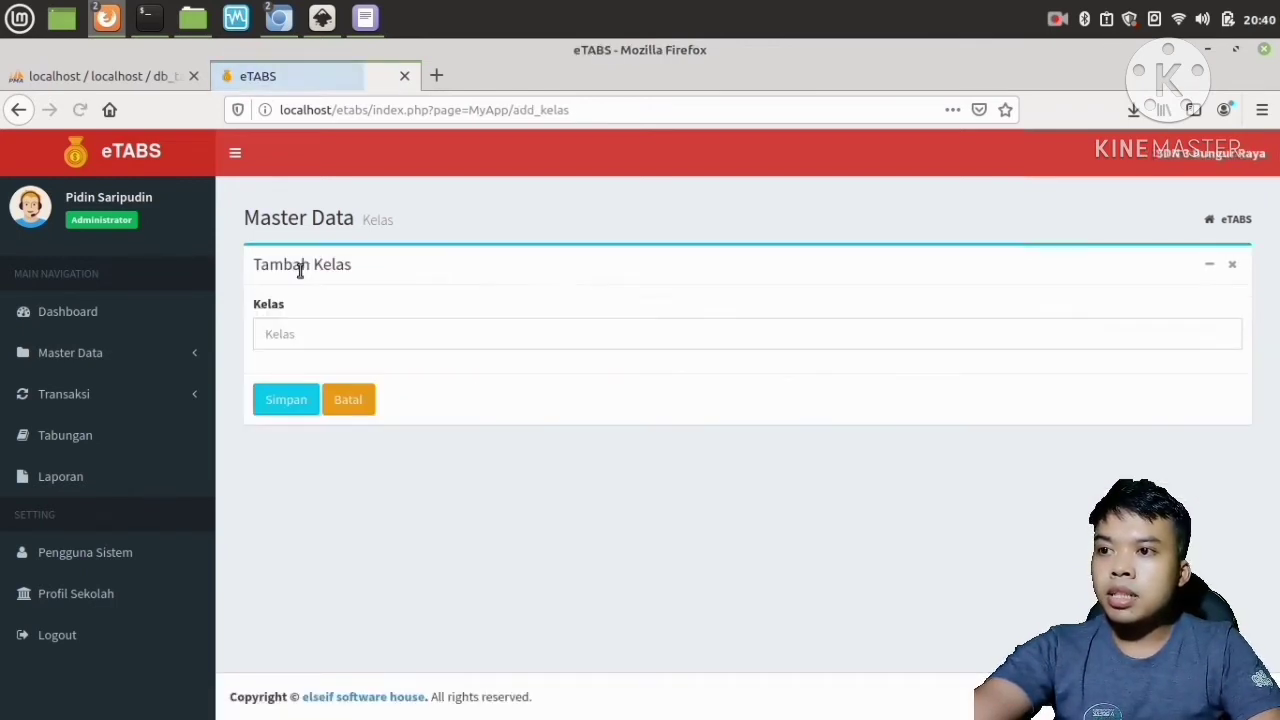
{"action": "left_click", "coordinate": [308, 328]}
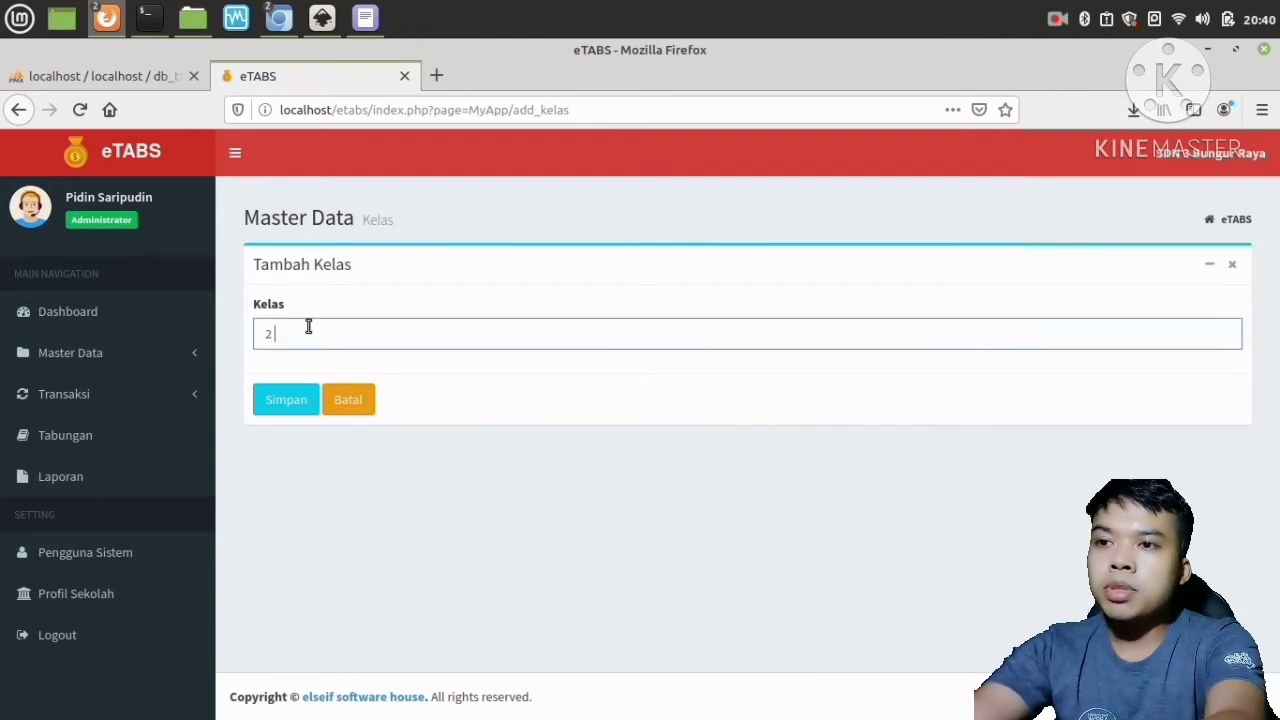
{"action": "type", "text": "2 ("}
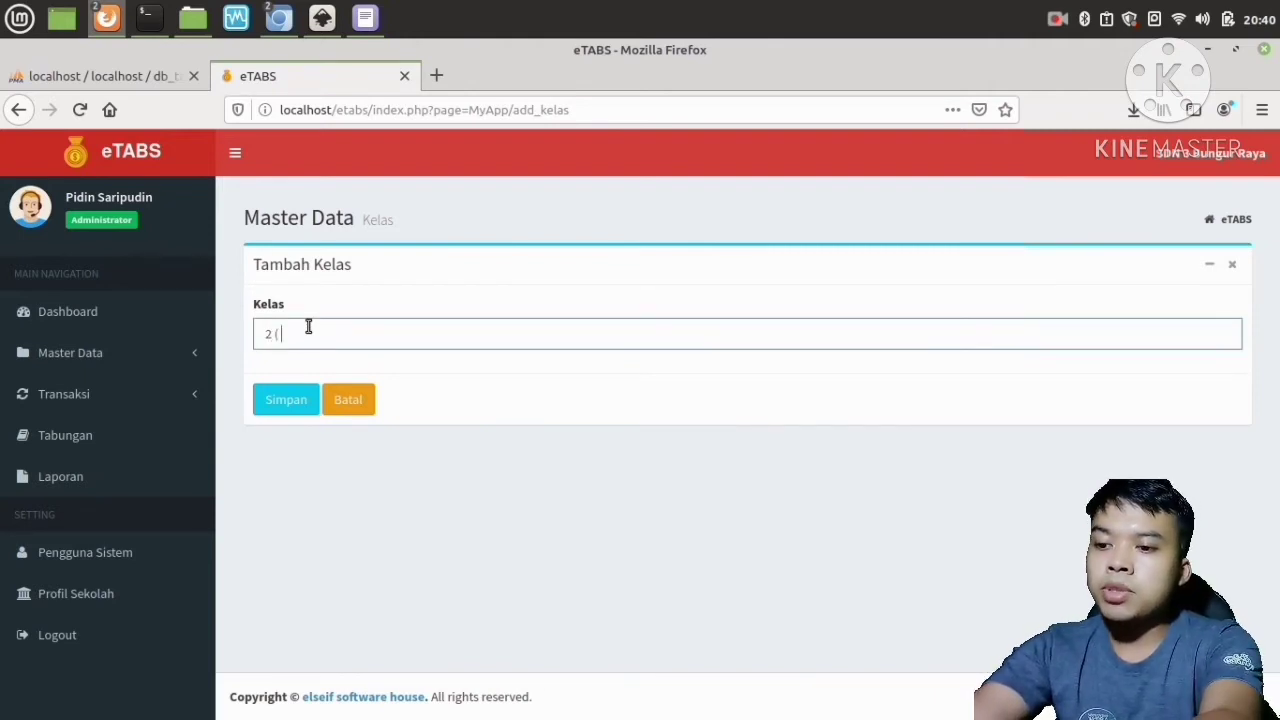
{"action": "type", "text": " Dua"}
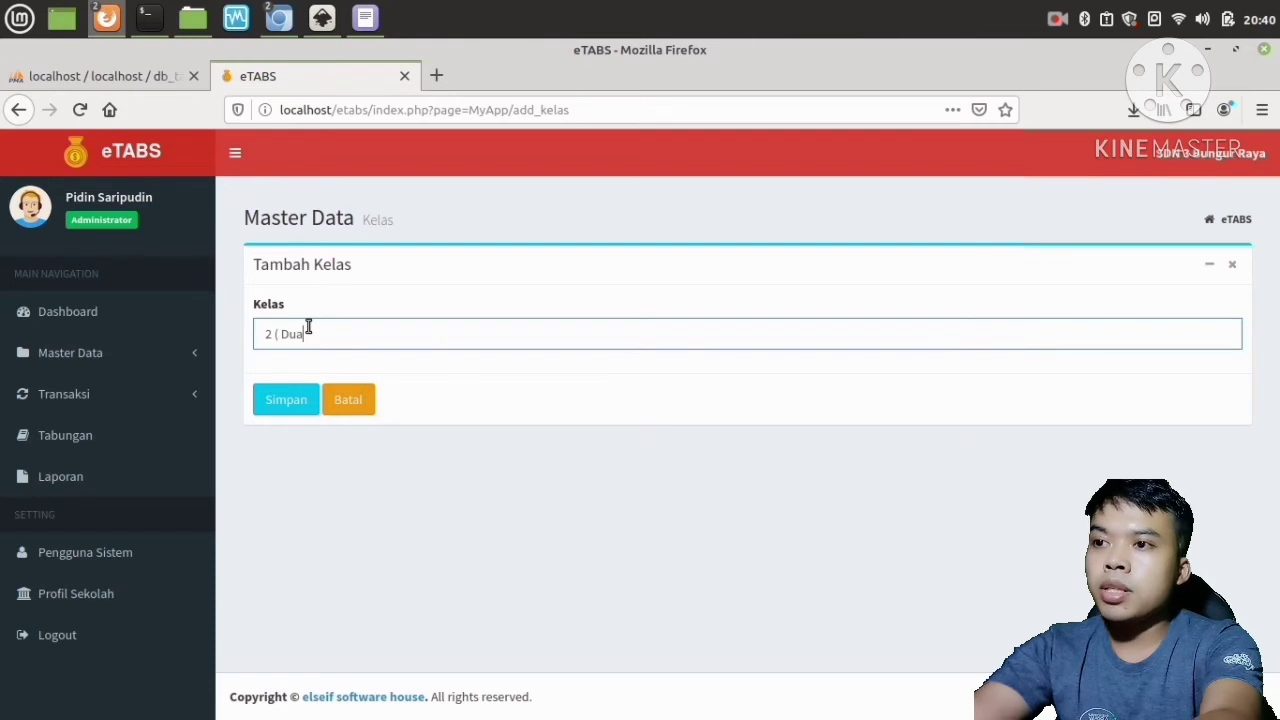
{"action": "type", "text": " )"}
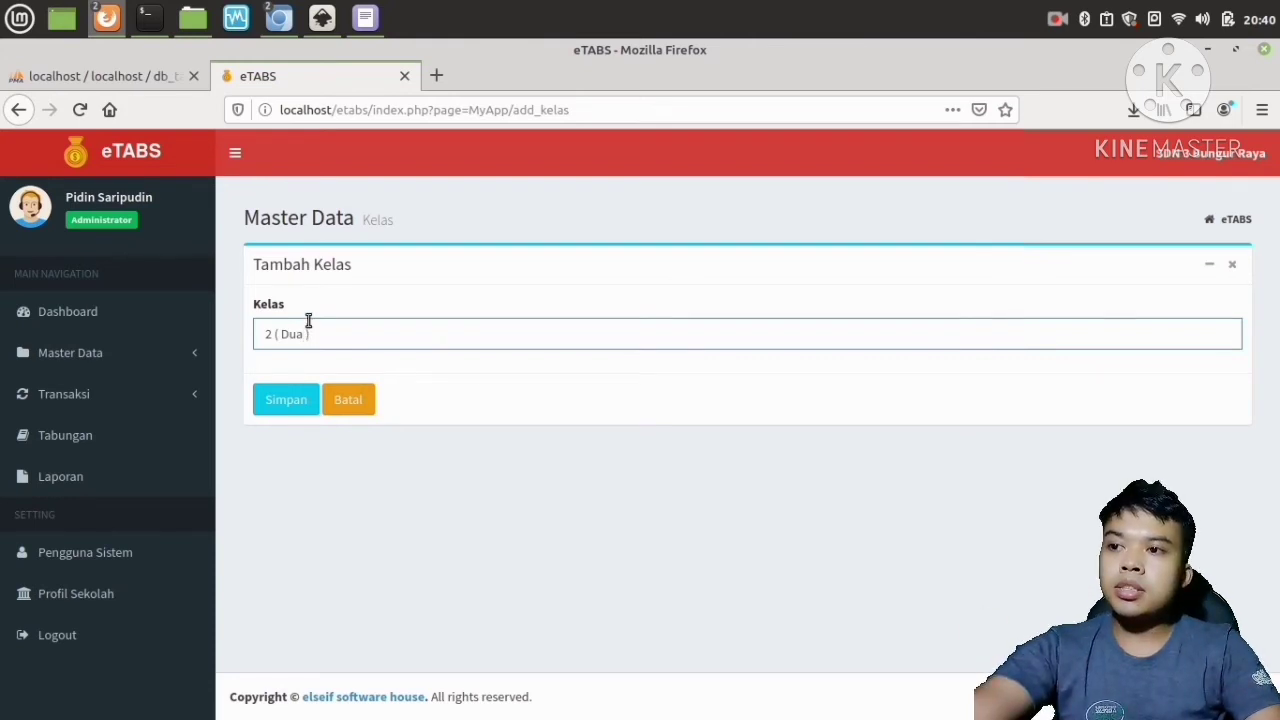
{"action": "left_click", "coordinate": [284, 398]}
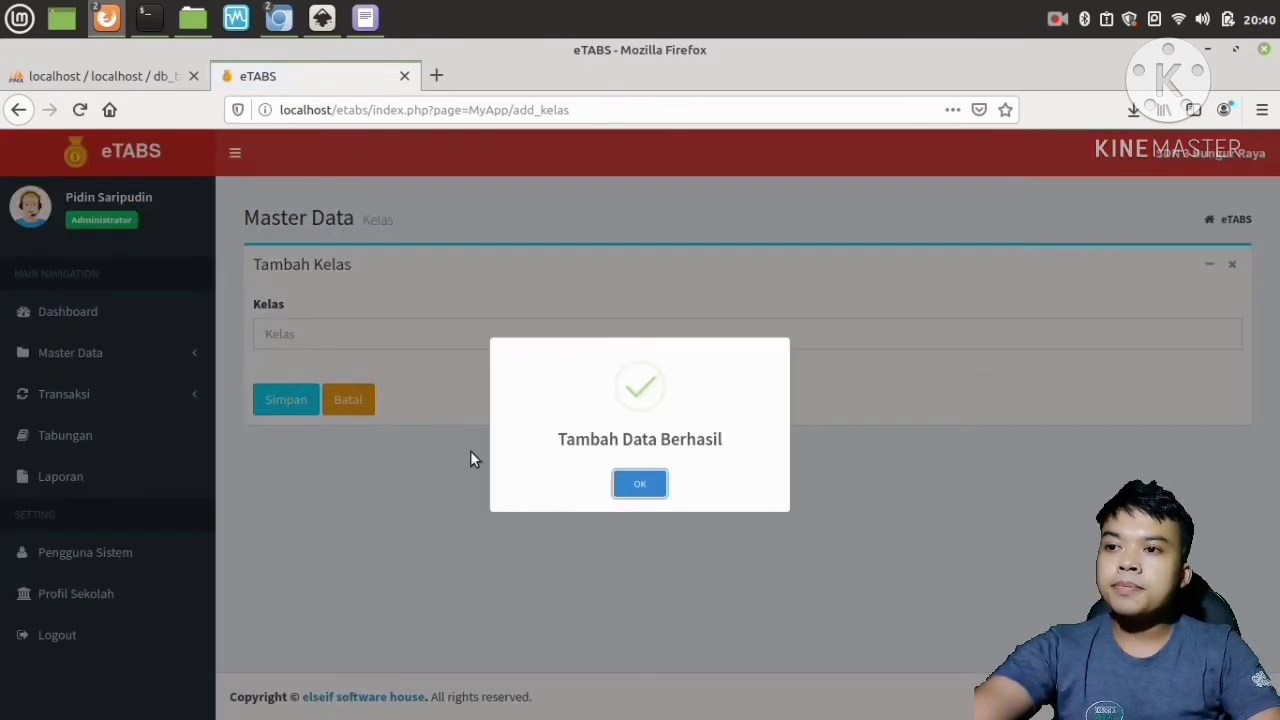
{"action": "left_click", "coordinate": [627, 484]}
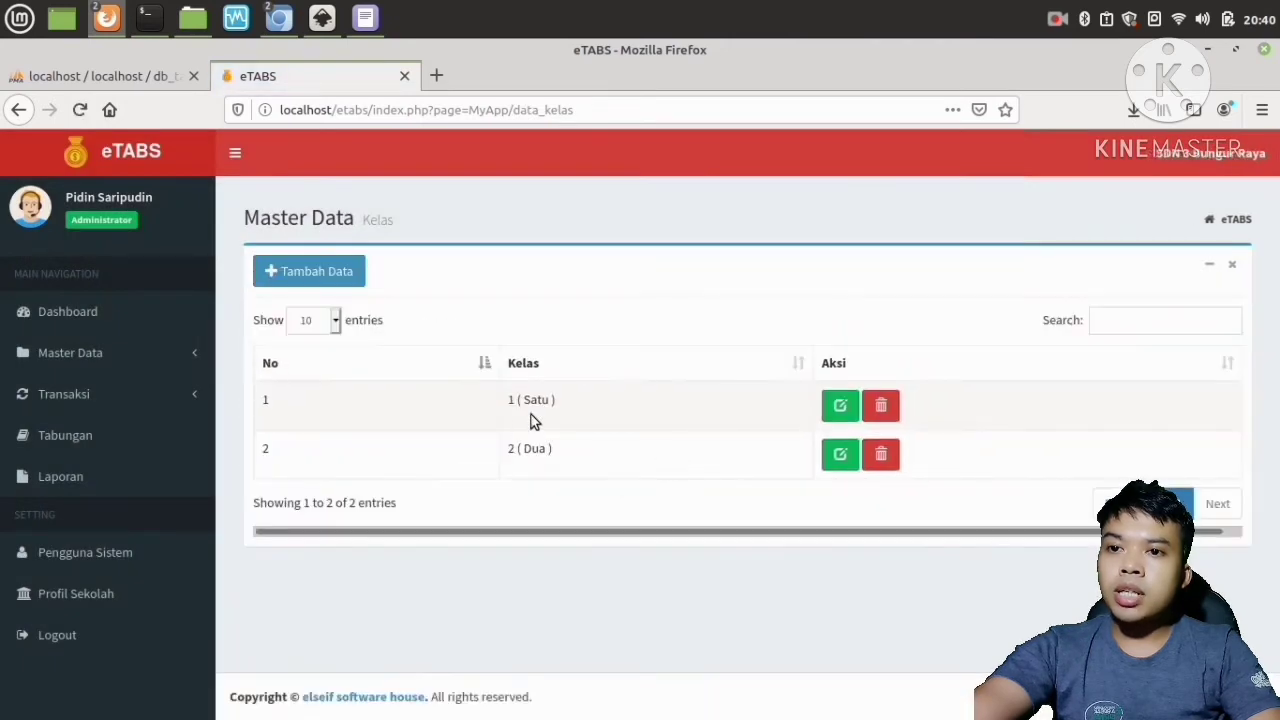
Open the student data page and the add-student form, check the class options including 2 ( Dua ), then cancel the form.
{"action": "left_click", "coordinate": [93, 357]}
{"action": "left_click", "coordinate": [93, 380]}
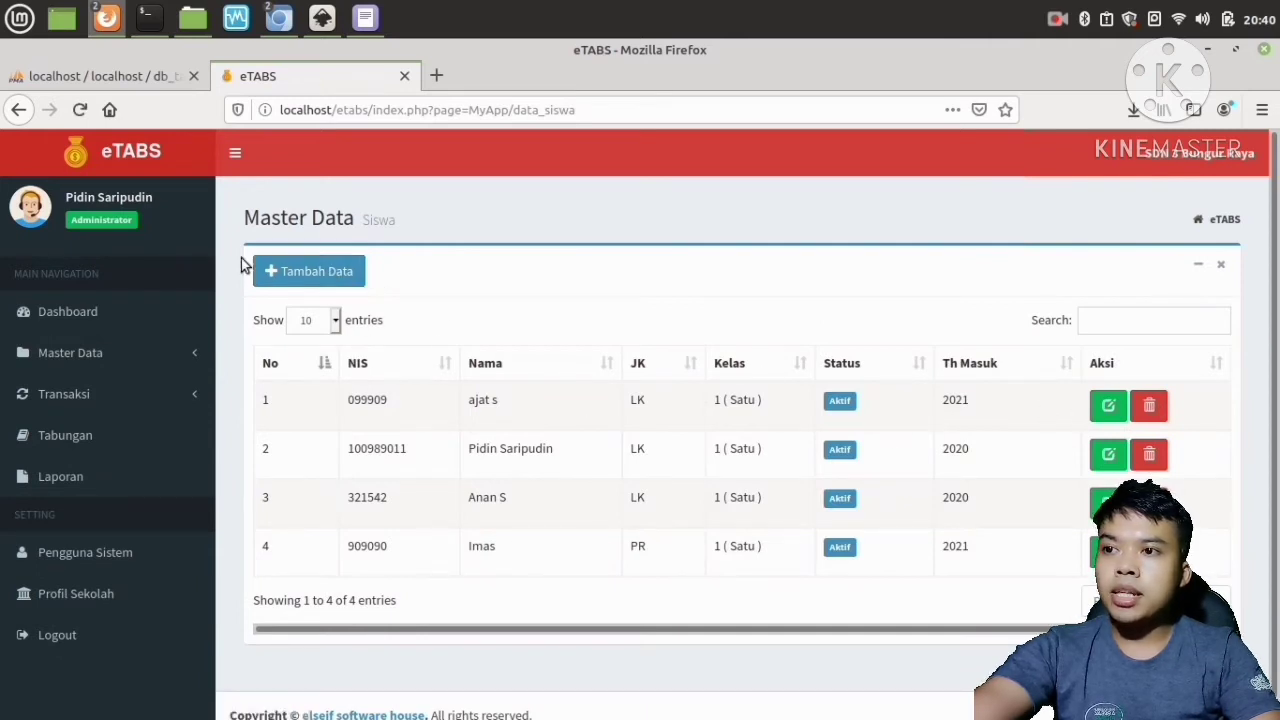
{"action": "left_click", "coordinate": [280, 268]}
{"action": "left_click", "coordinate": [337, 333]}
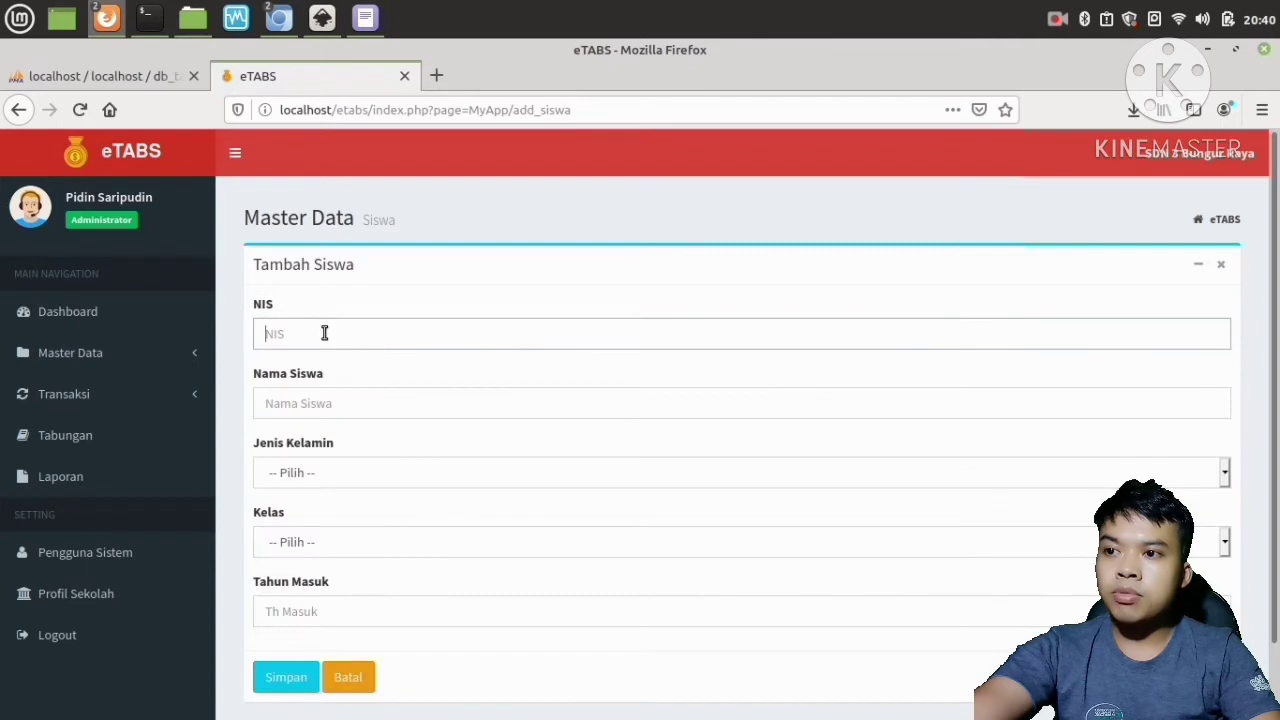
{"action": "left_click", "coordinate": [338, 402]}
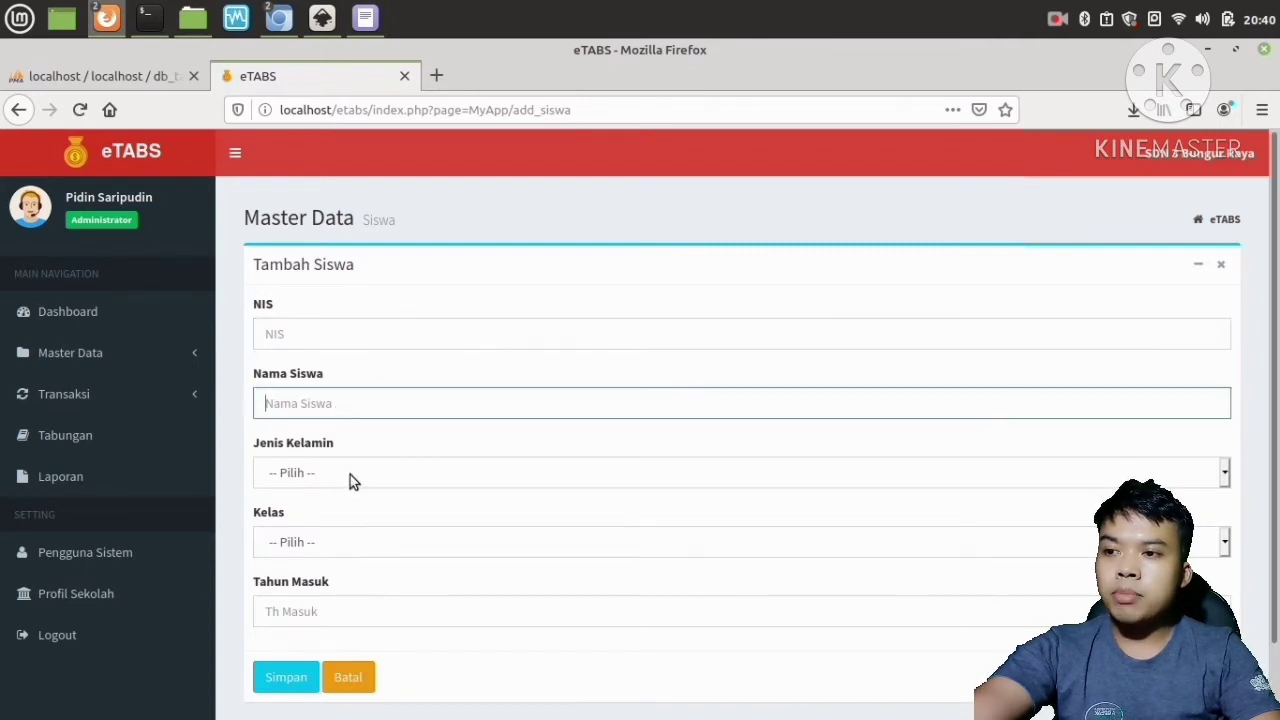
{"action": "left_click", "coordinate": [350, 474]}
{"action": "left_click", "coordinate": [344, 497]}
{"action": "left_click", "coordinate": [348, 543]}
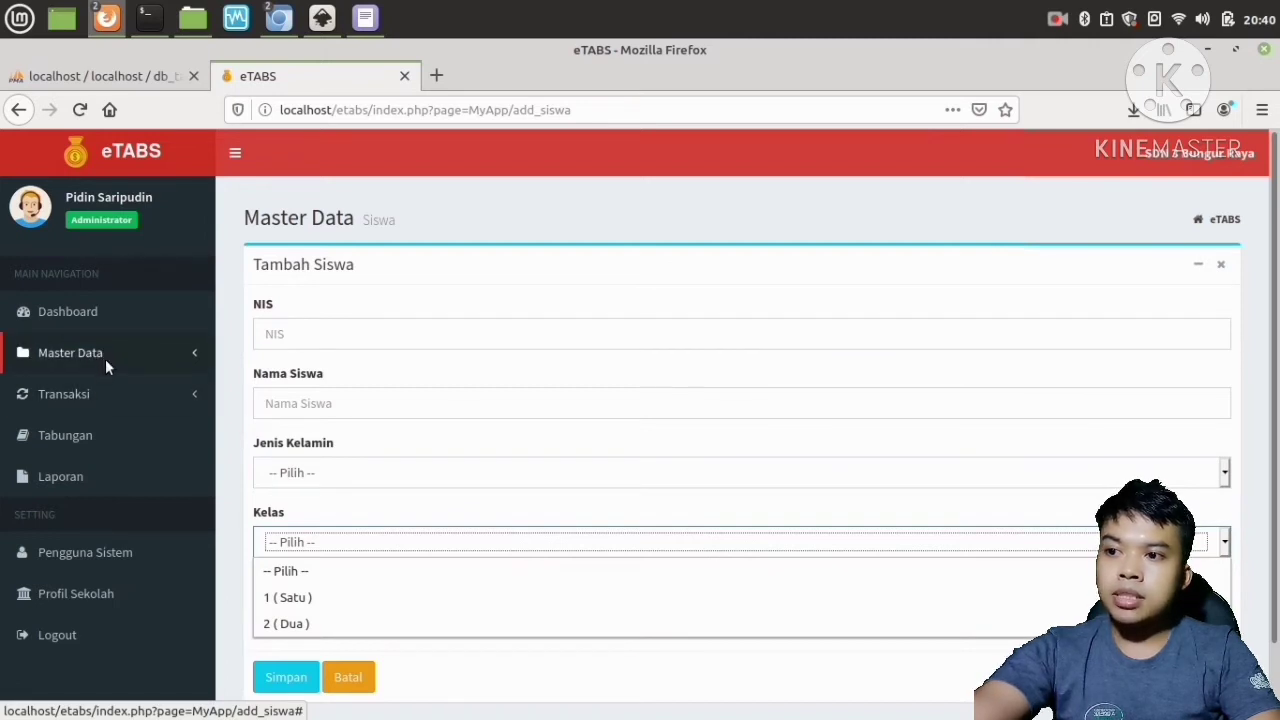
{"action": "left_click", "coordinate": [299, 621]}
{"action": "left_click", "coordinate": [346, 677]}
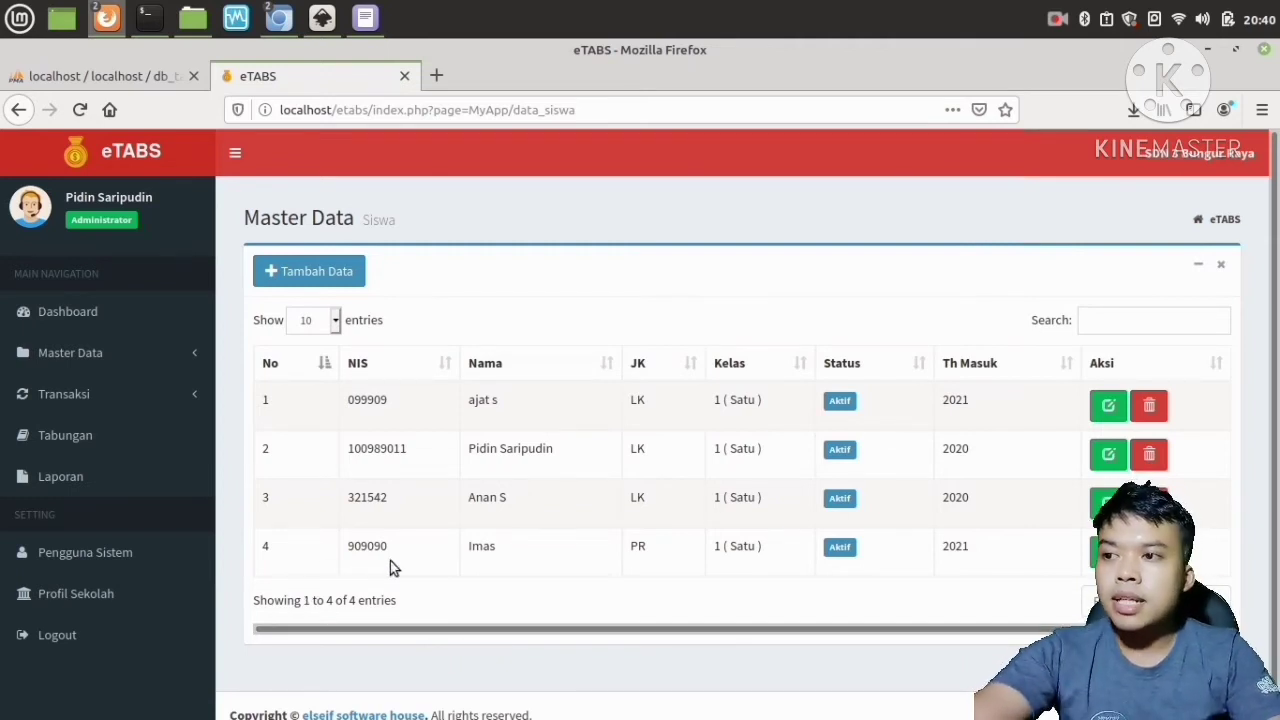
Open Info Kas, set both the start and end dates to 01/10/2021, and print the period's cash summary.
{"action": "left_click", "coordinate": [110, 396]}
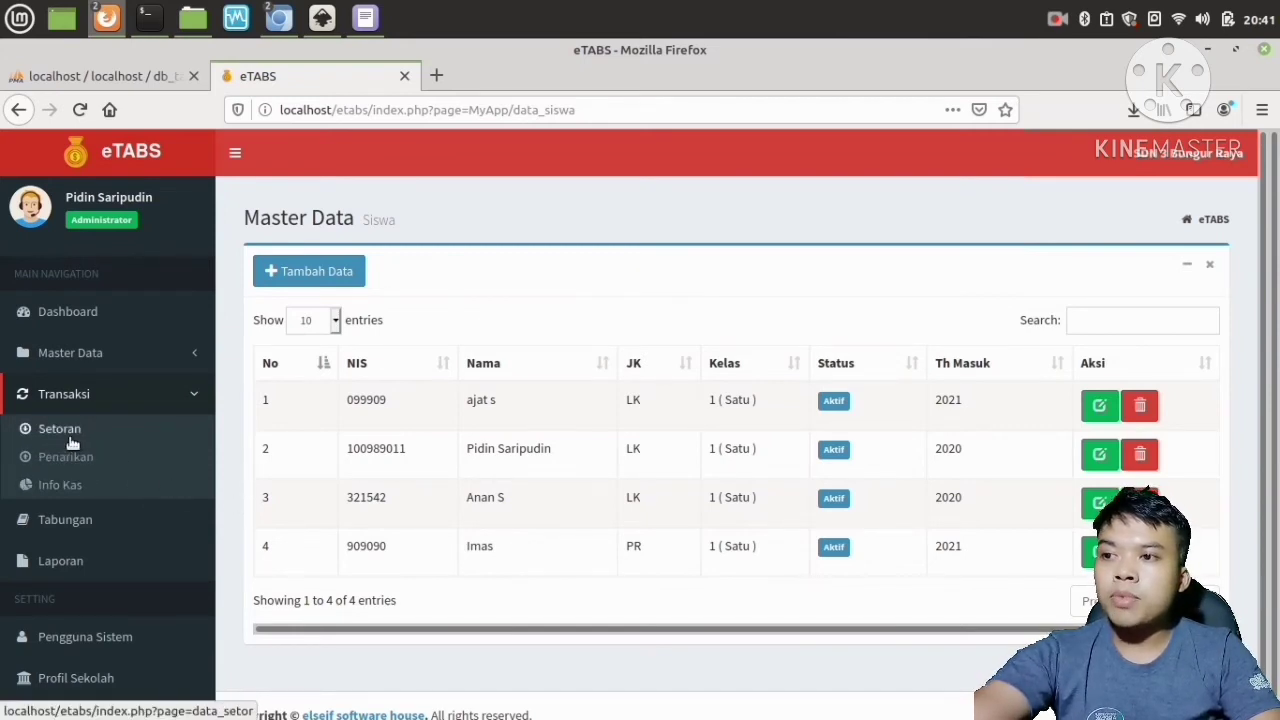
{"action": "left_click", "coordinate": [65, 490]}
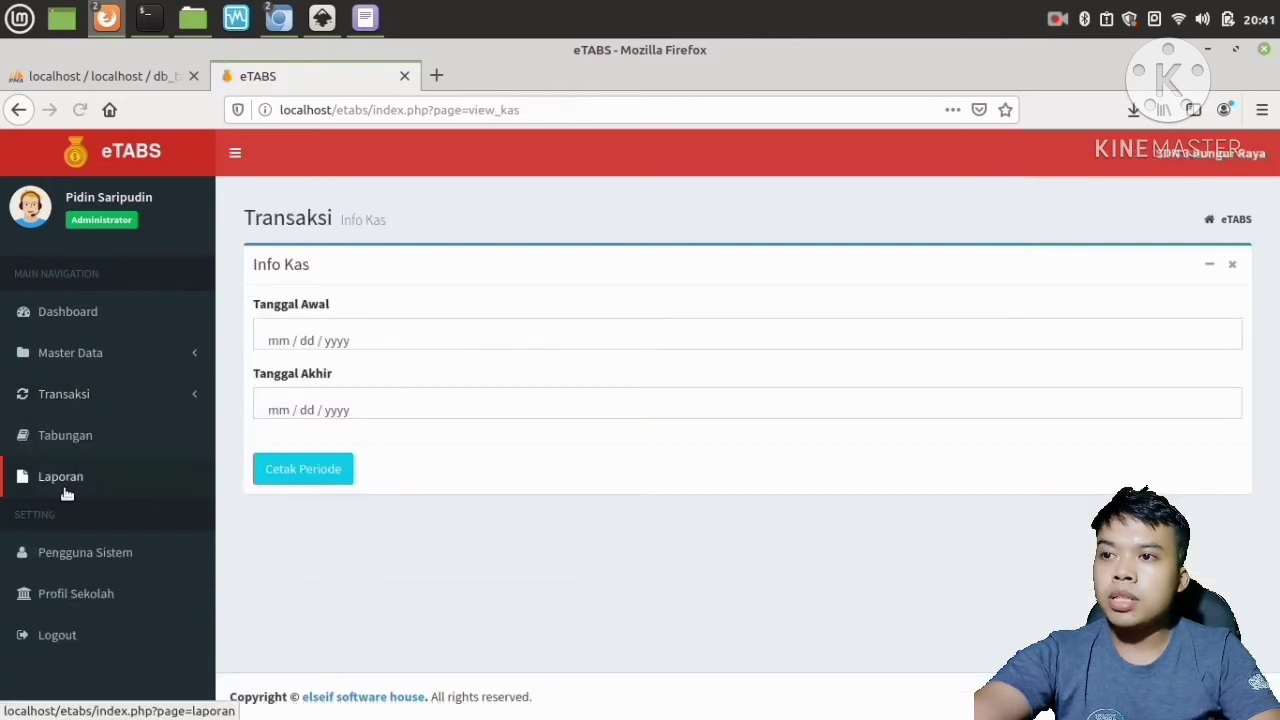
{"action": "left_click", "coordinate": [455, 340]}
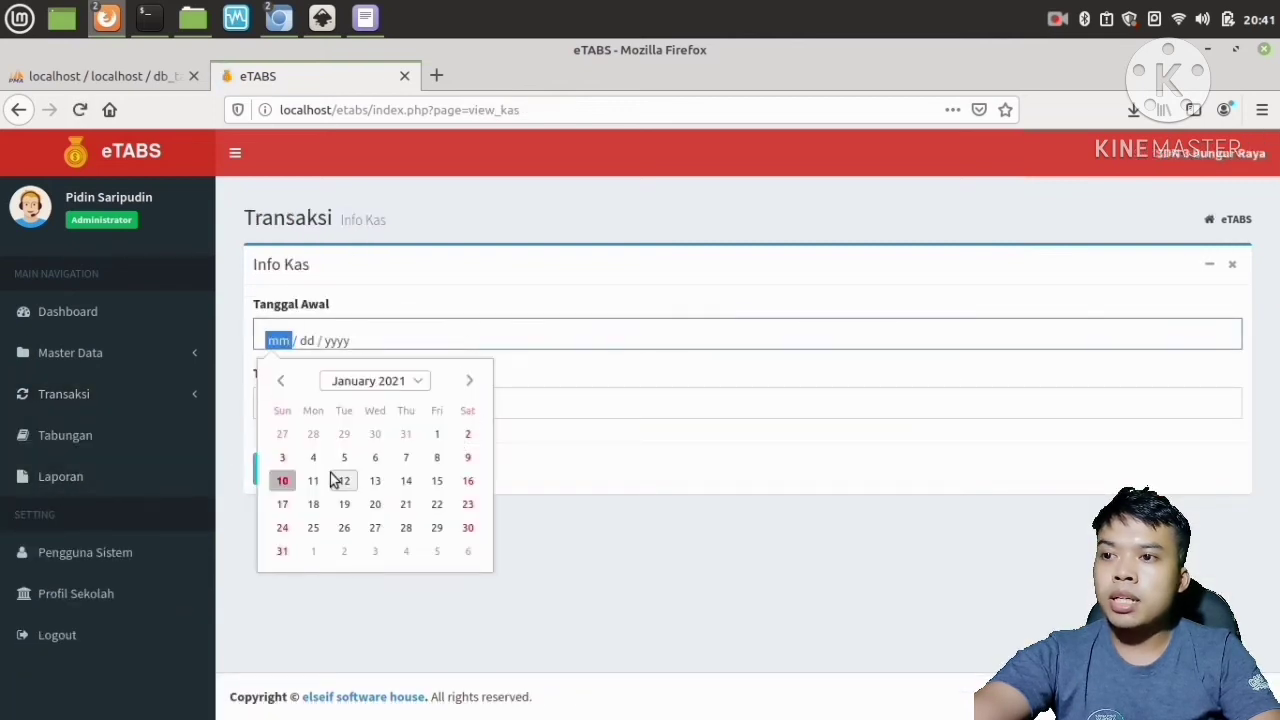
{"action": "left_click", "coordinate": [286, 479]}
{"action": "left_click", "coordinate": [388, 412]}
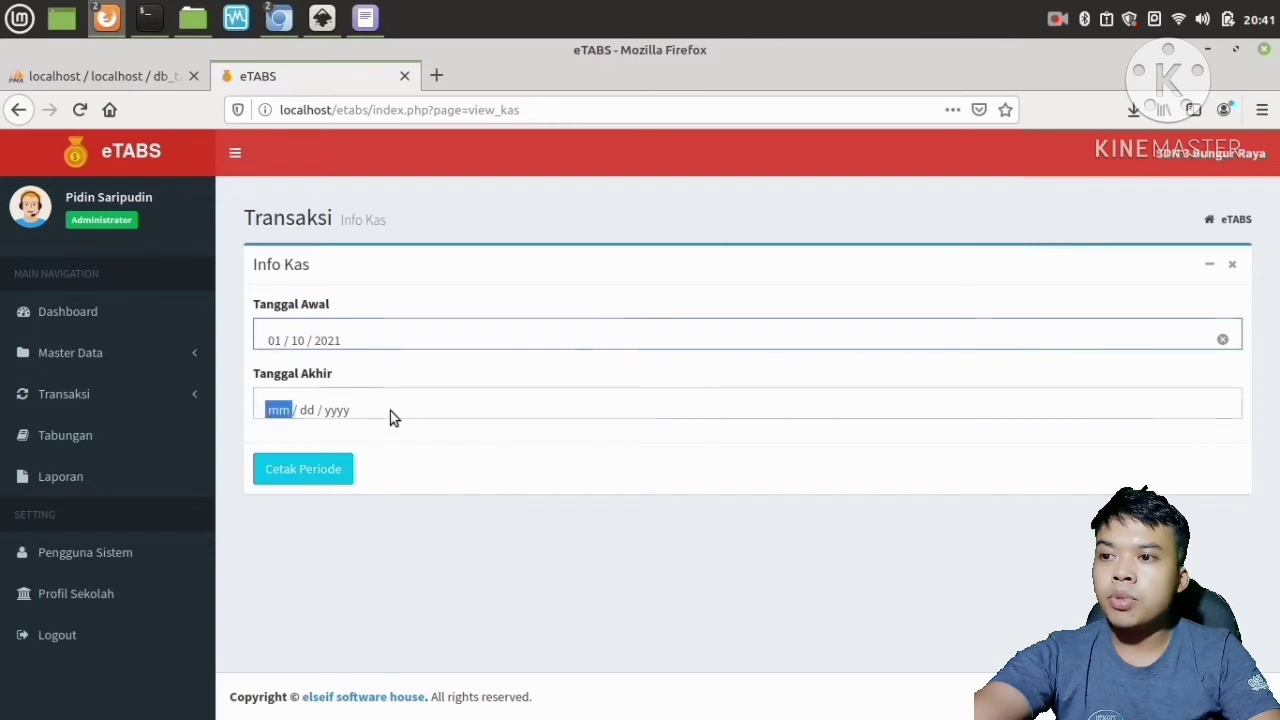
{"action": "left_click", "coordinate": [283, 551]}
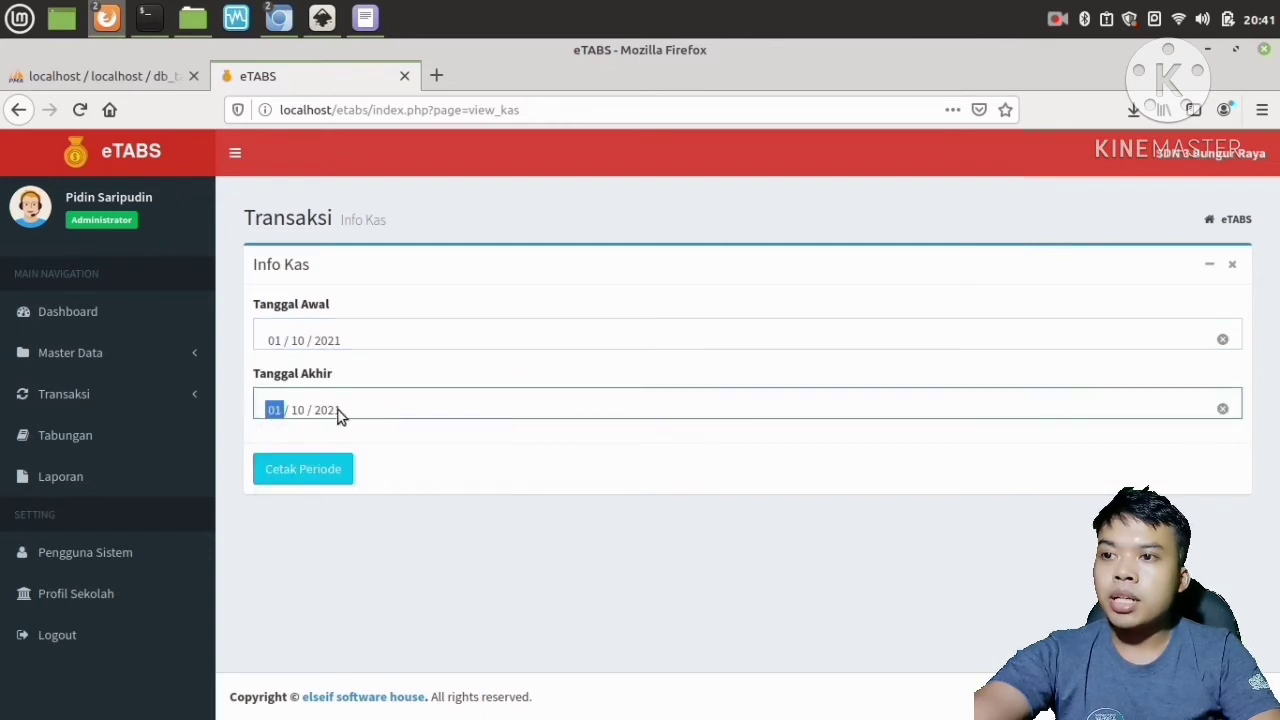
{"action": "left_click", "coordinate": [312, 470]}
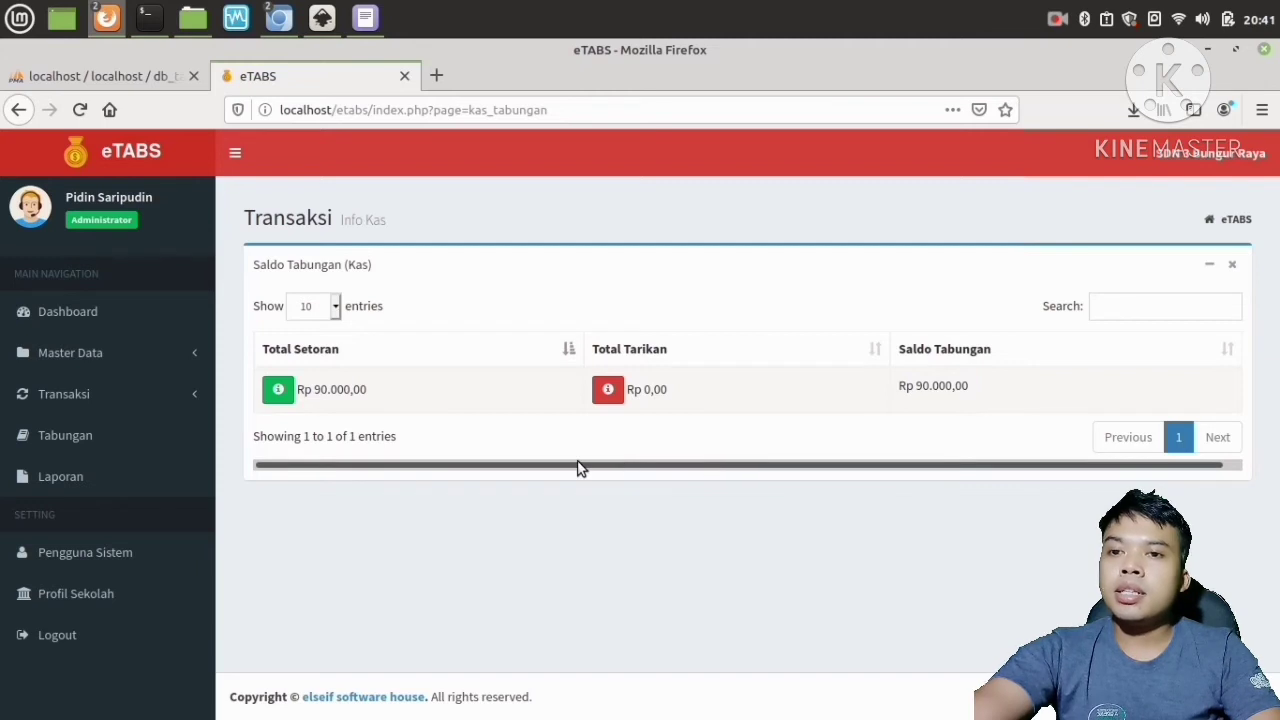
Reopen Info Kas and print the cash summary for the period 01/01/2021 to 01/10/2021.
{"action": "left_click", "coordinate": [80, 326]}
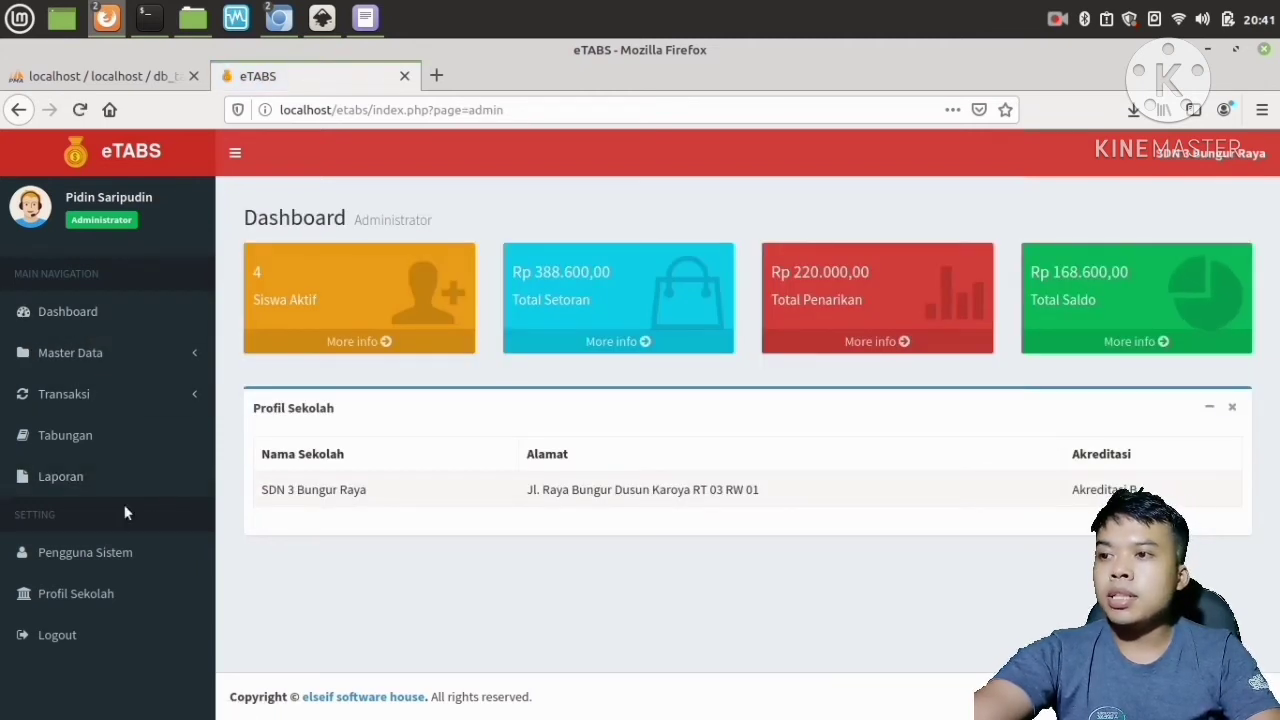
{"action": "left_click", "coordinate": [105, 397]}
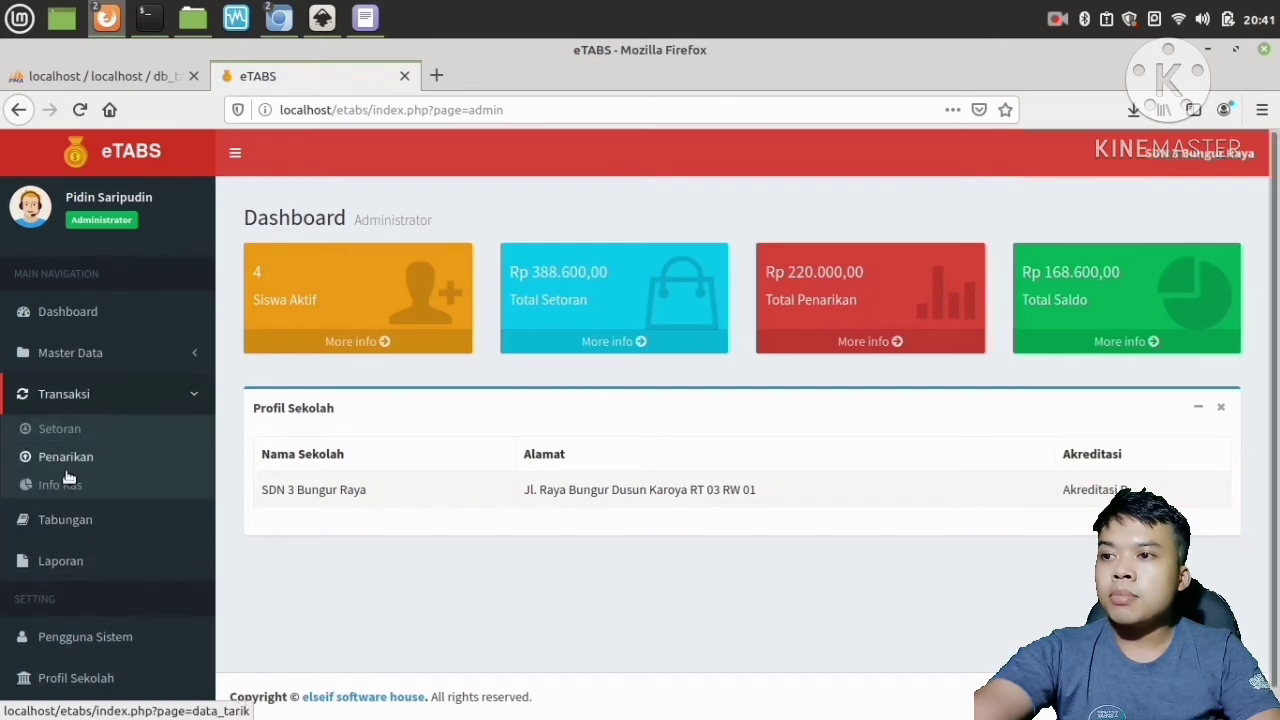
{"action": "left_click", "coordinate": [57, 488]}
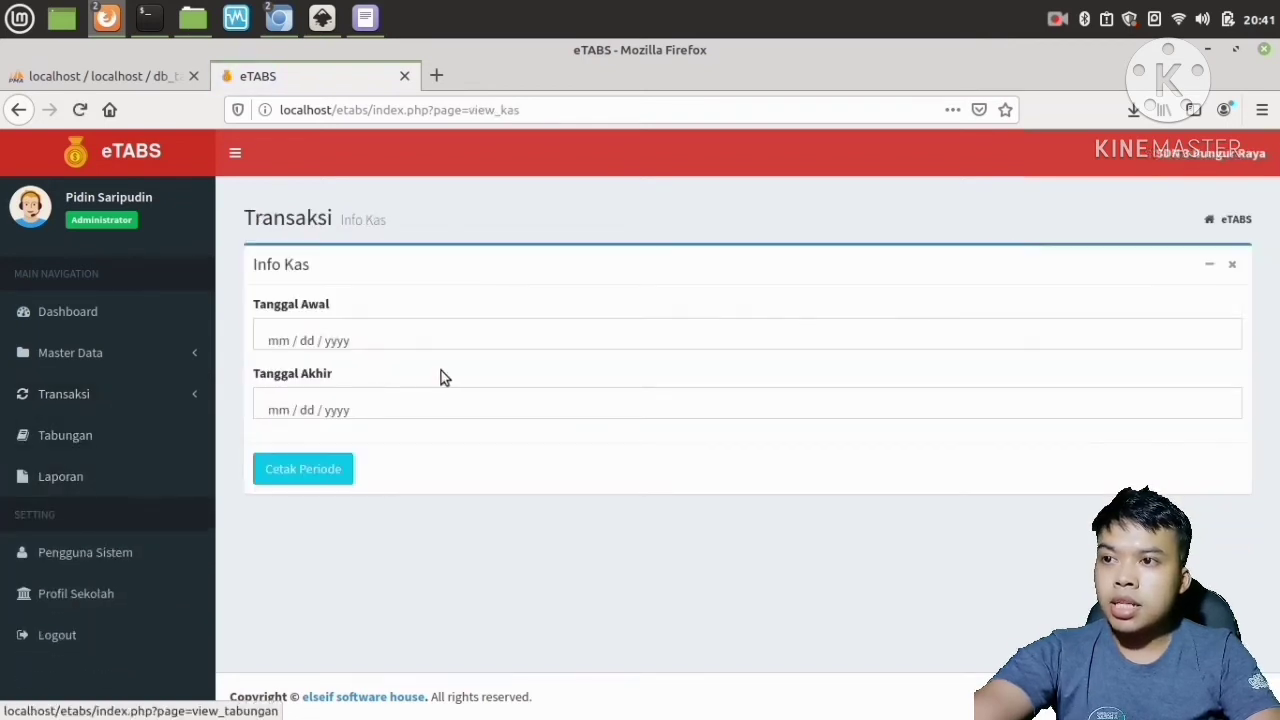
{"action": "left_click", "coordinate": [420, 337]}
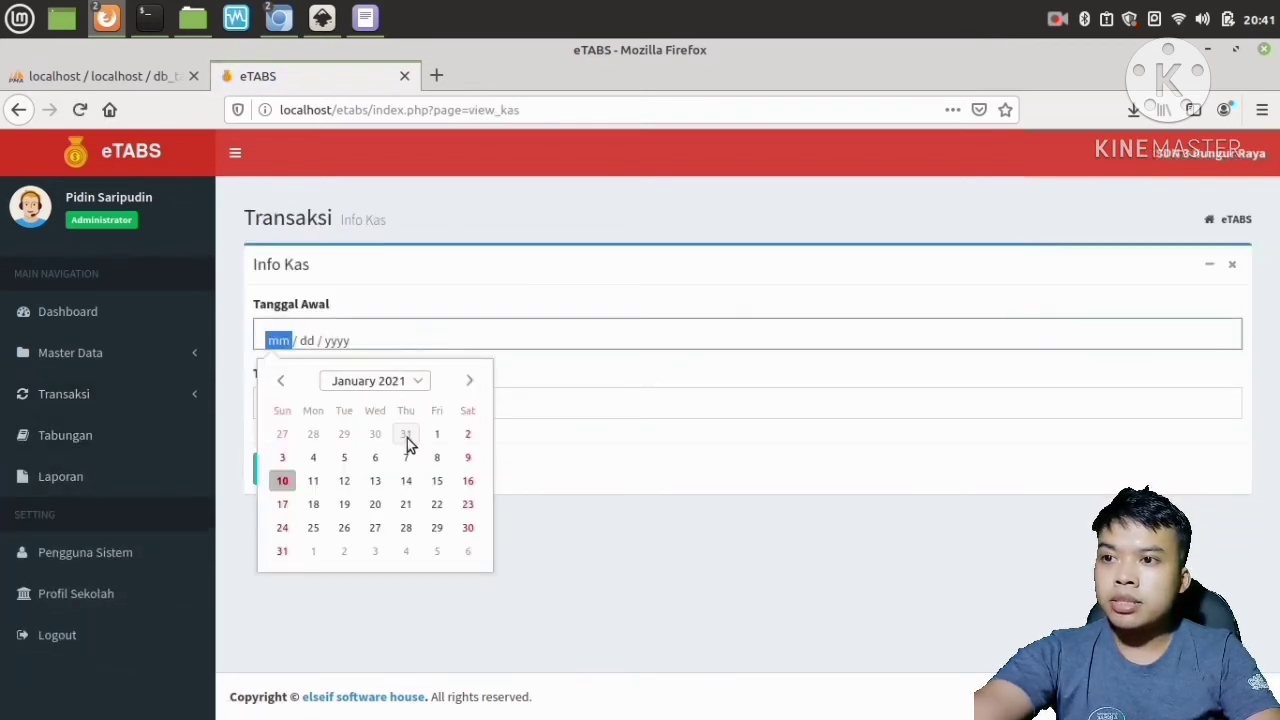
{"action": "left_click", "coordinate": [432, 436]}
{"action": "left_click", "coordinate": [388, 410]}
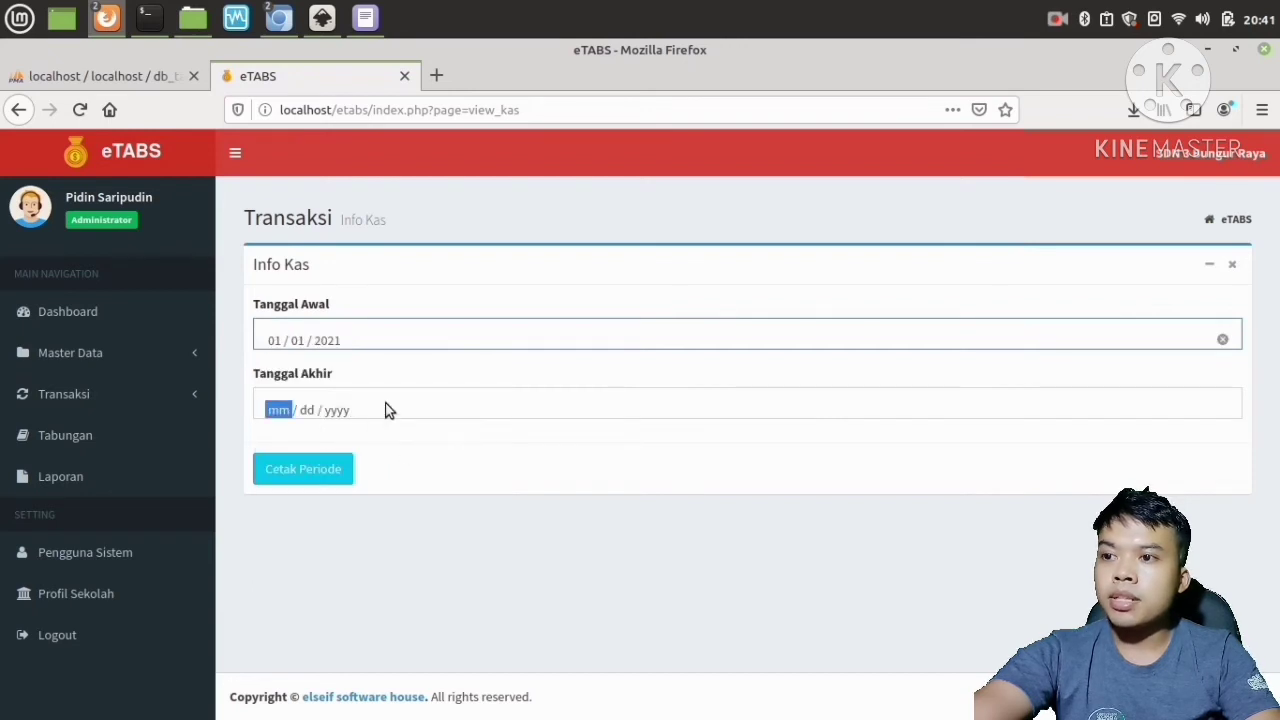
{"action": "left_click", "coordinate": [280, 546]}
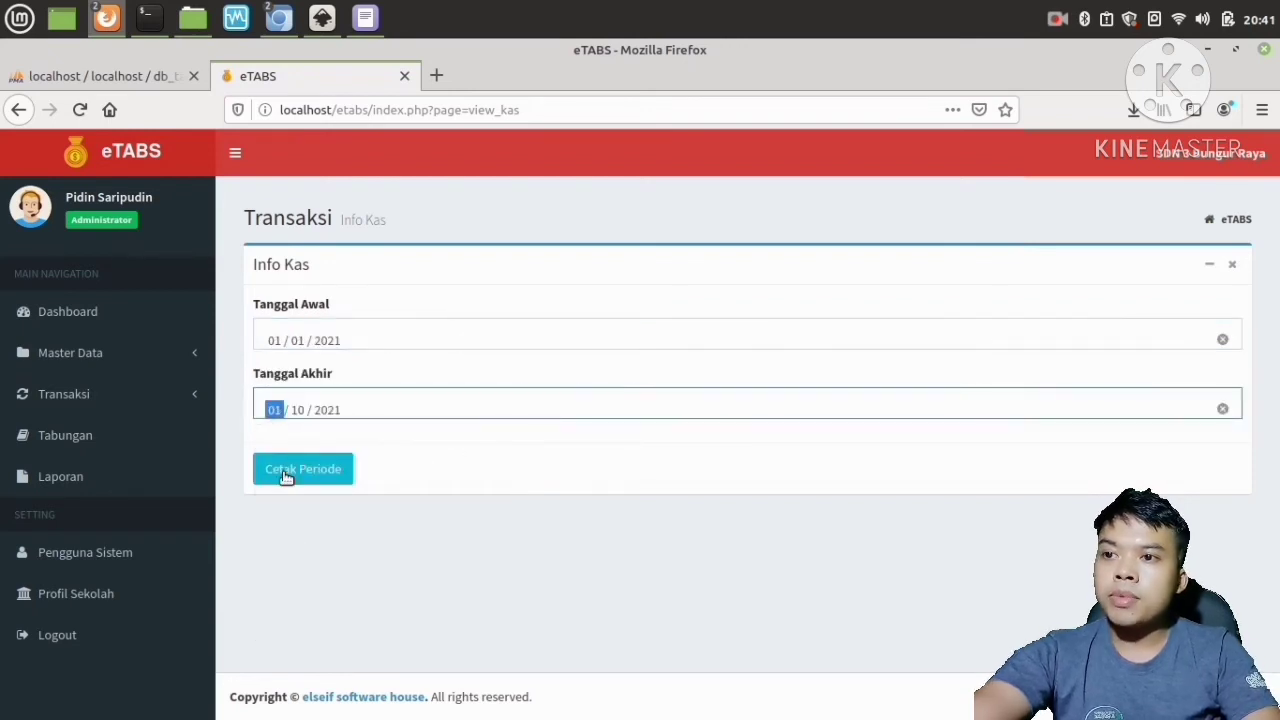
{"action": "left_click", "coordinate": [294, 468]}
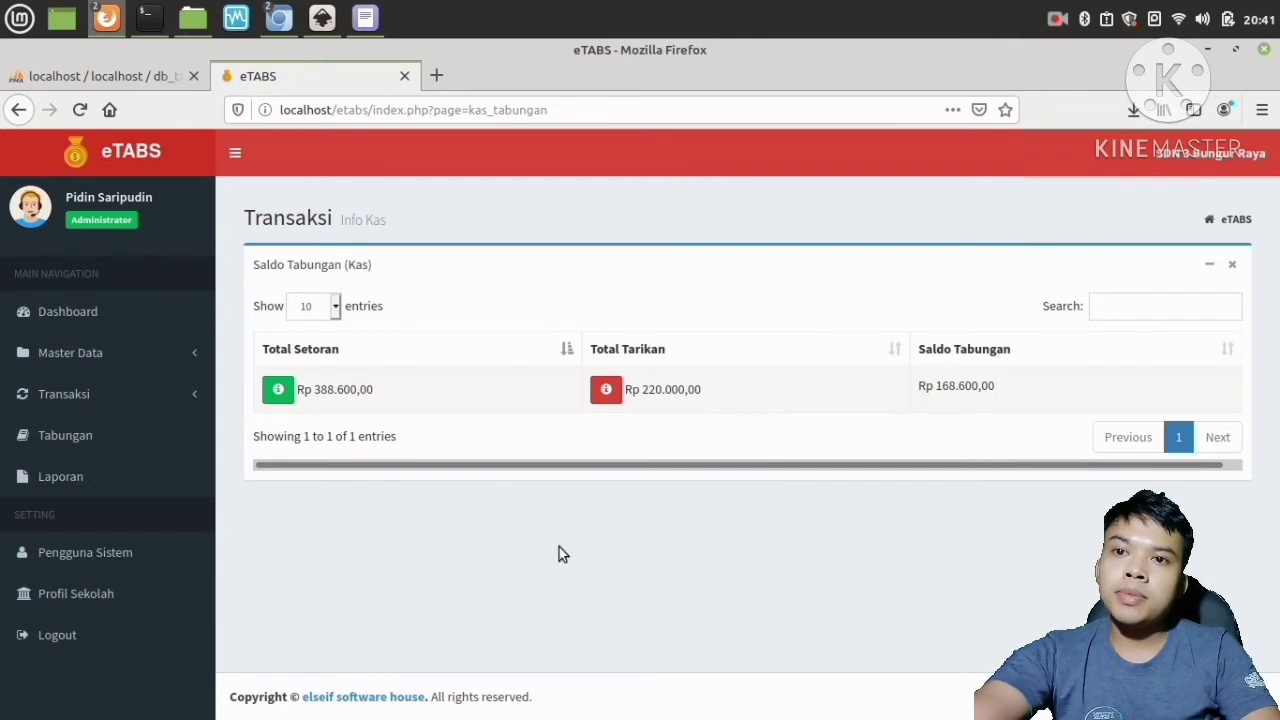
Open the deposit (Setoran) transactions list and review its entries.
{"action": "left_click_drag", "start_coordinate": [998, 390], "coordinate": [922, 388]}
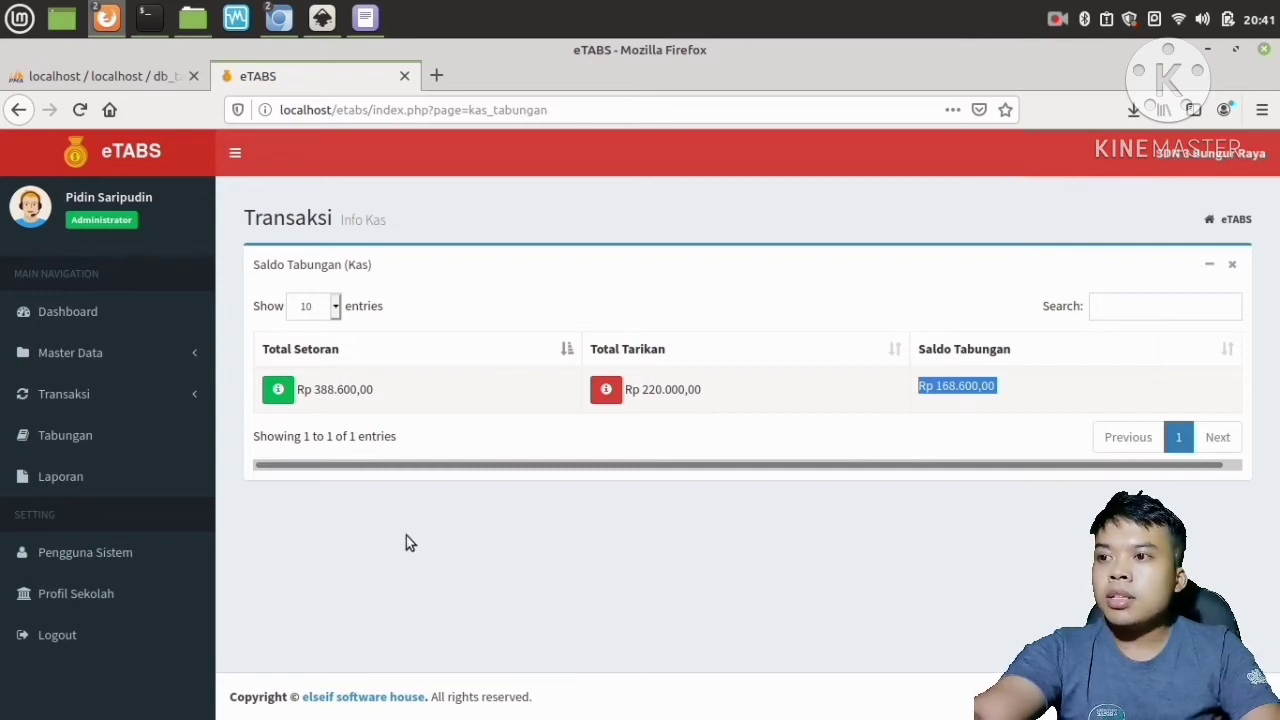
{"action": "left_click", "coordinate": [72, 392]}
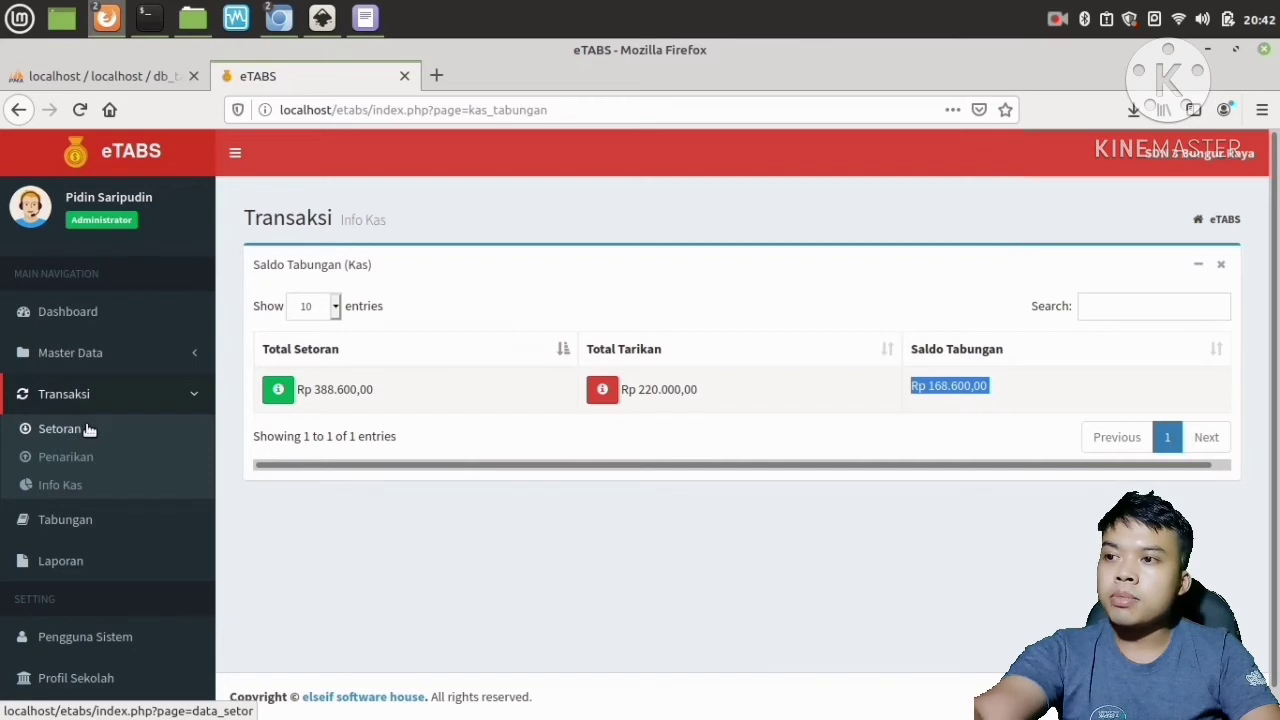
{"action": "left_click", "coordinate": [86, 428]}
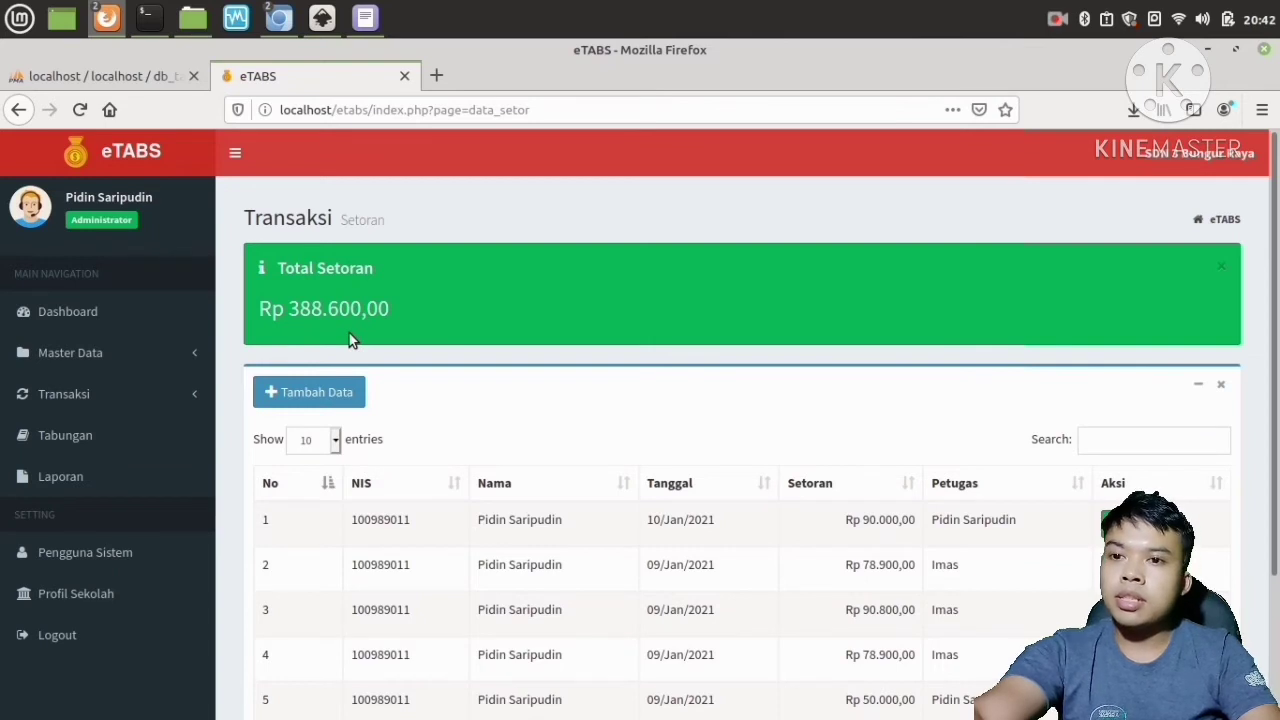
{"action": "scroll", "coordinate": [349, 338], "scroll_direction": "down", "scroll_amount": 2}
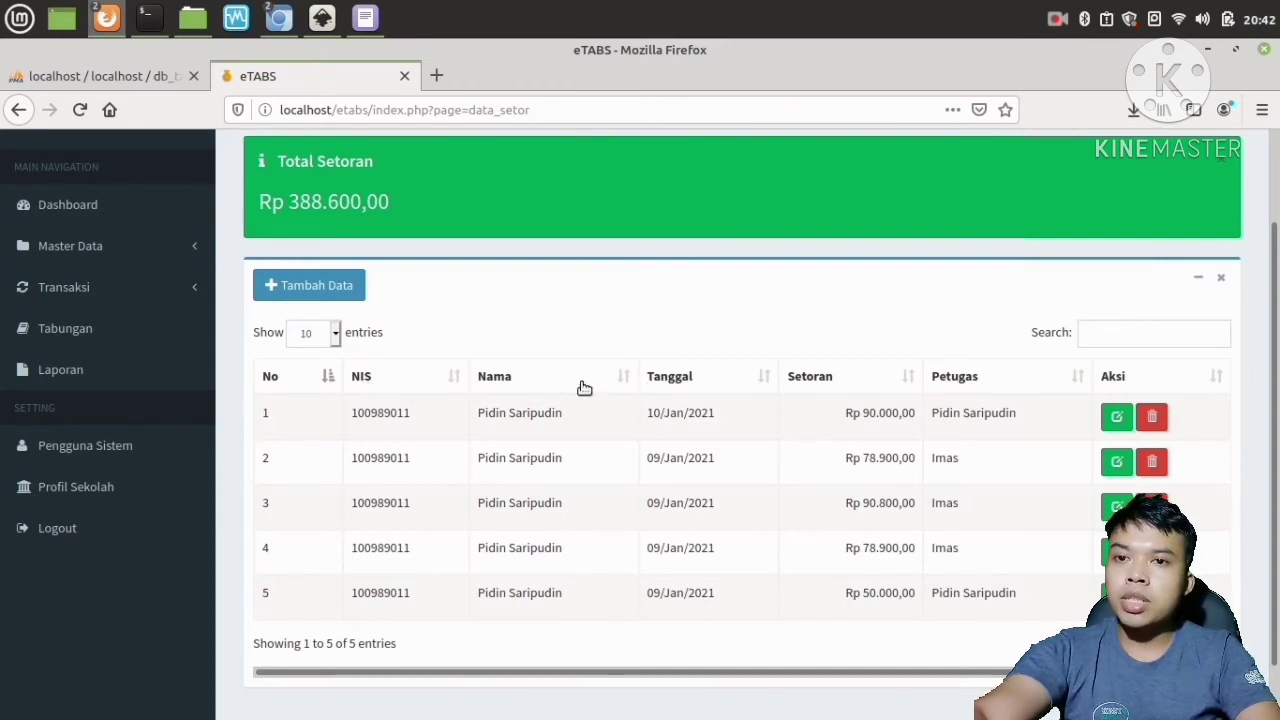
{"action": "scroll", "coordinate": [725, 439], "scroll_direction": "down", "scroll_amount": 1}
{"action": "scroll", "coordinate": [706, 494], "scroll_direction": "up", "scroll_amount": 3}
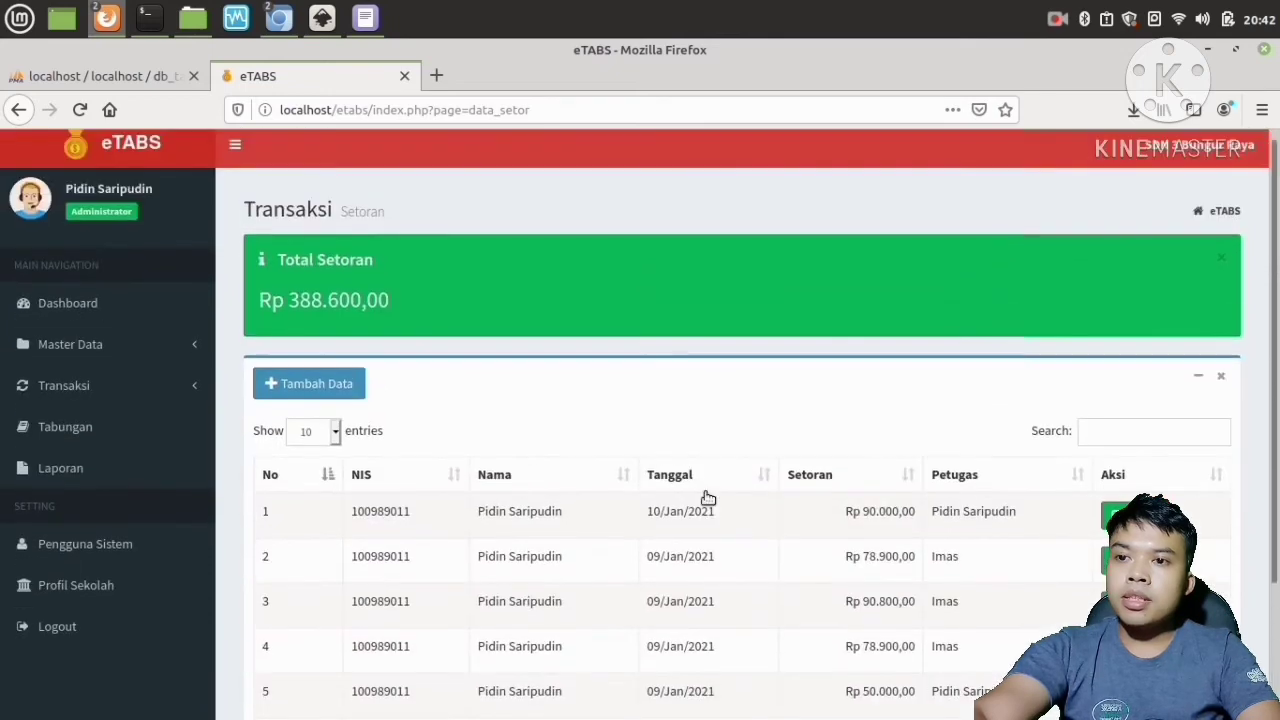
{"action": "scroll", "coordinate": [700, 500], "scroll_direction": "down", "scroll_amount": 1}
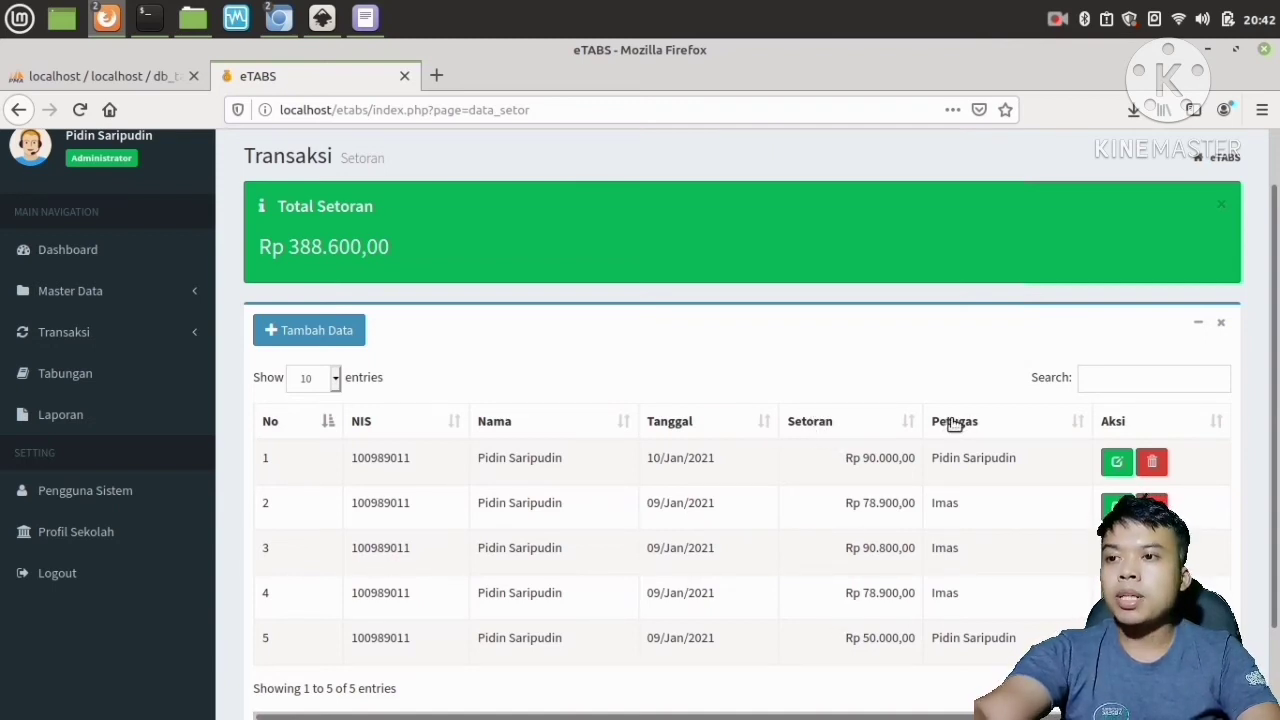
Add a new deposit of 120.000 for the student found by searching the student list, and submit it.
{"action": "left_click", "coordinate": [312, 331]}
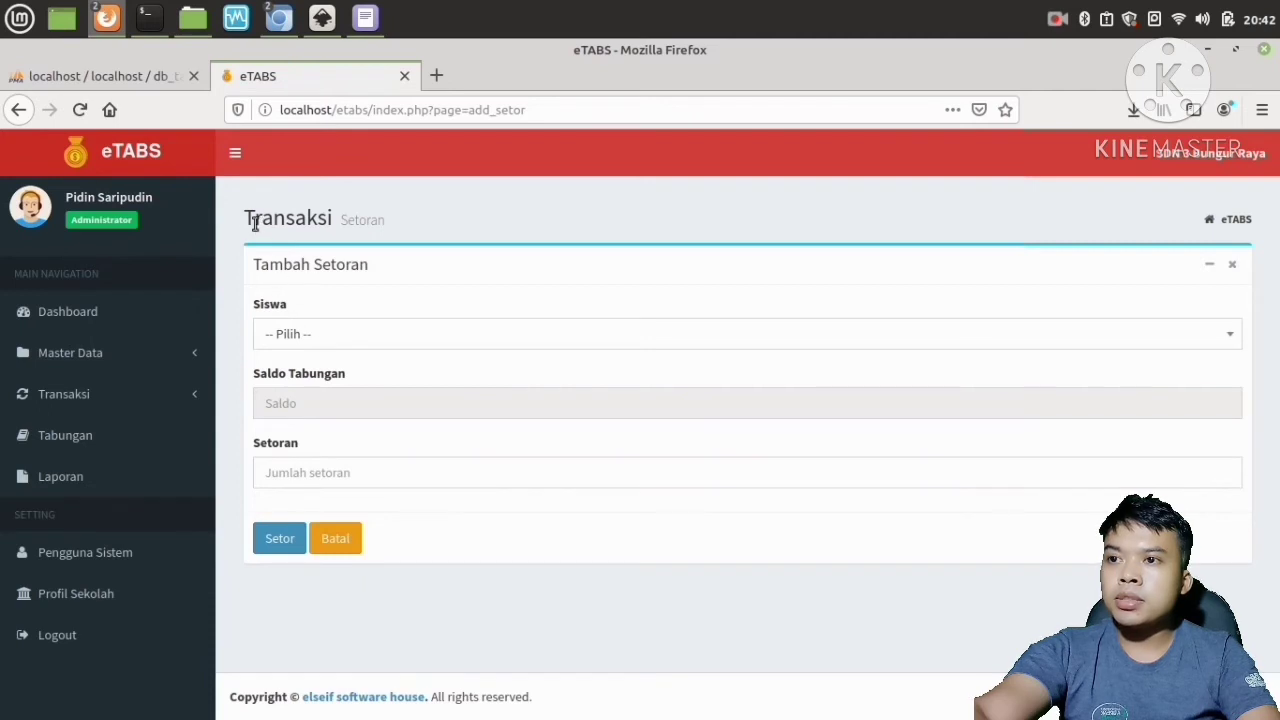
{"action": "left_click", "coordinate": [306, 340]}
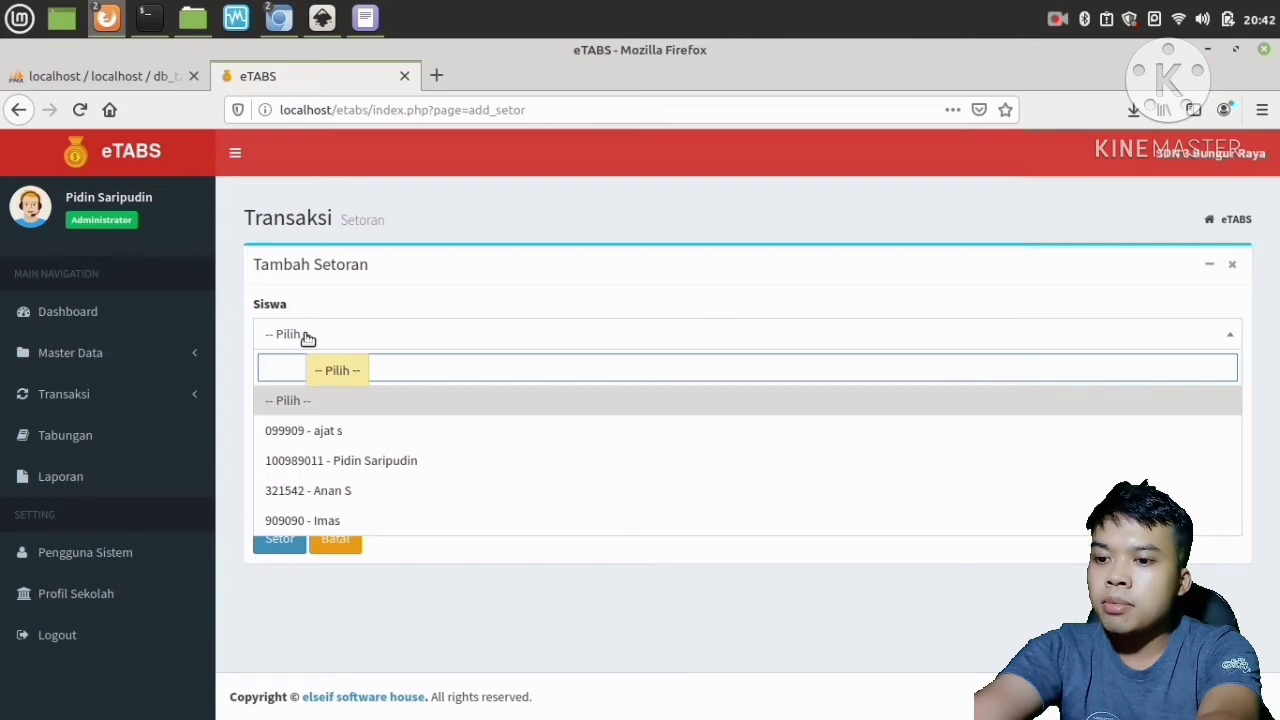
{"action": "type", "text": "pid"}
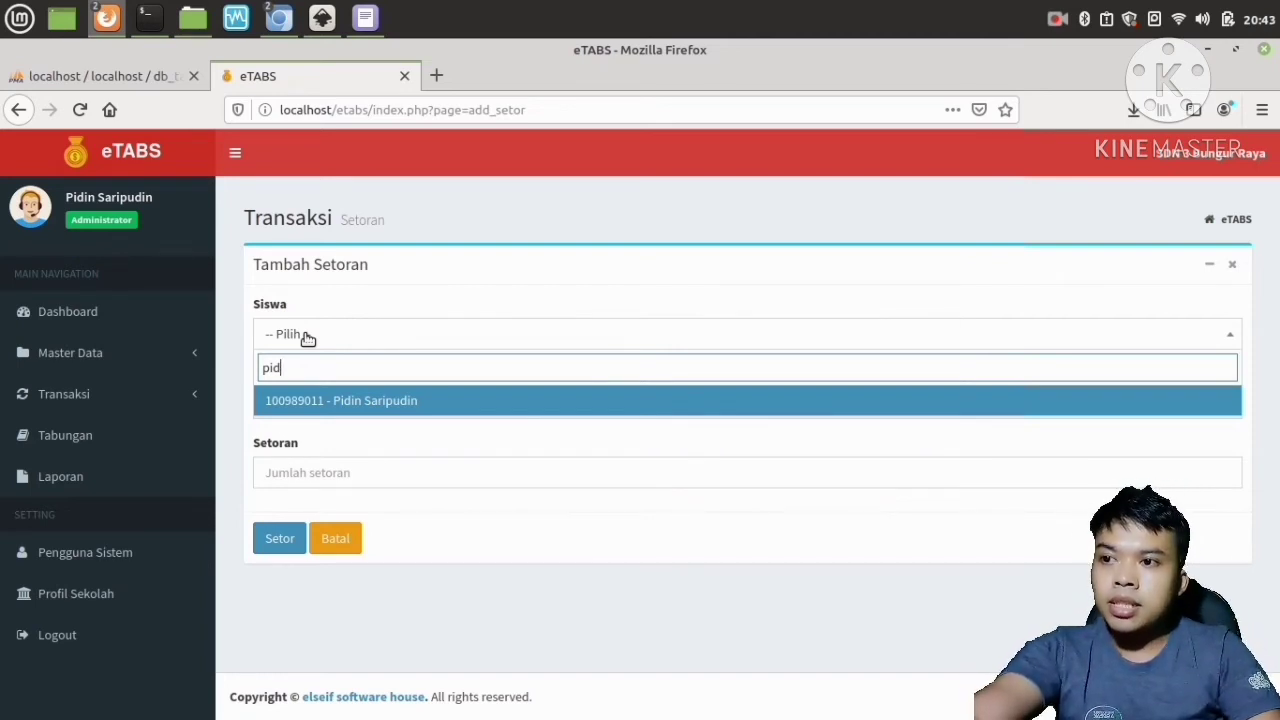
{"action": "left_click", "coordinate": [350, 400]}
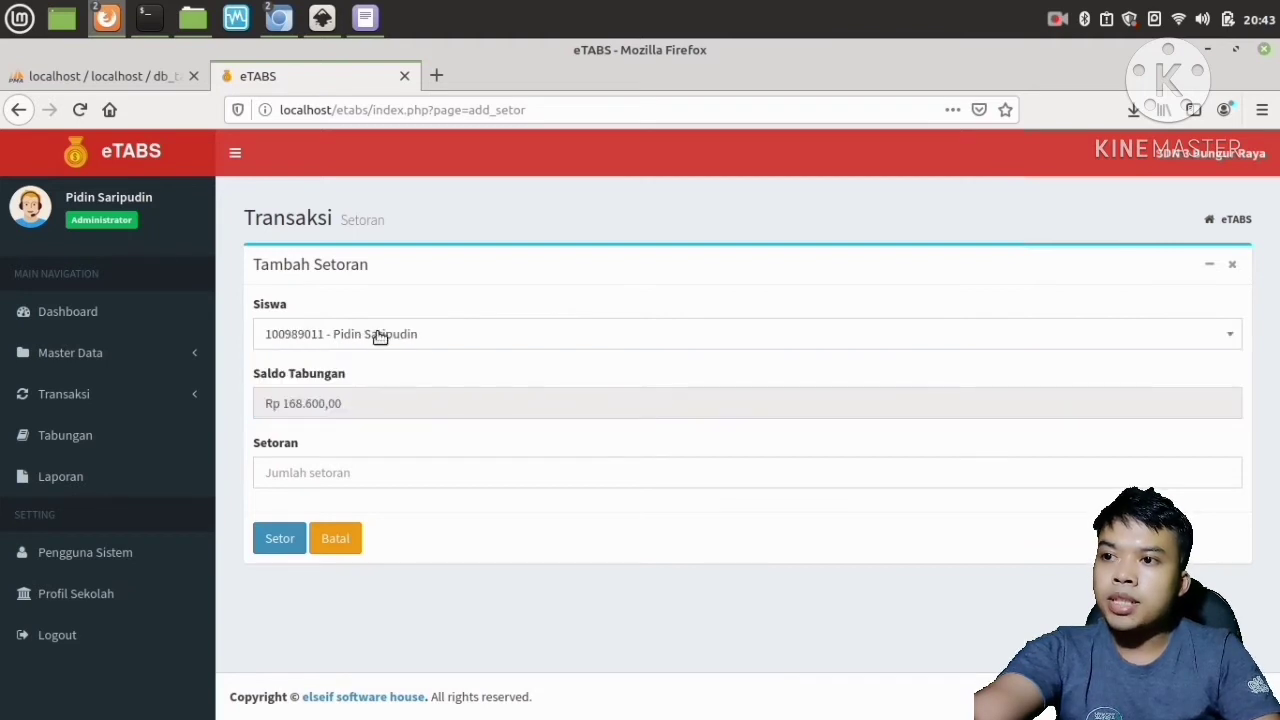
{"action": "left_click_drag", "start_coordinate": [354, 403], "coordinate": [249, 403]}
{"action": "left_click", "coordinate": [381, 403]}
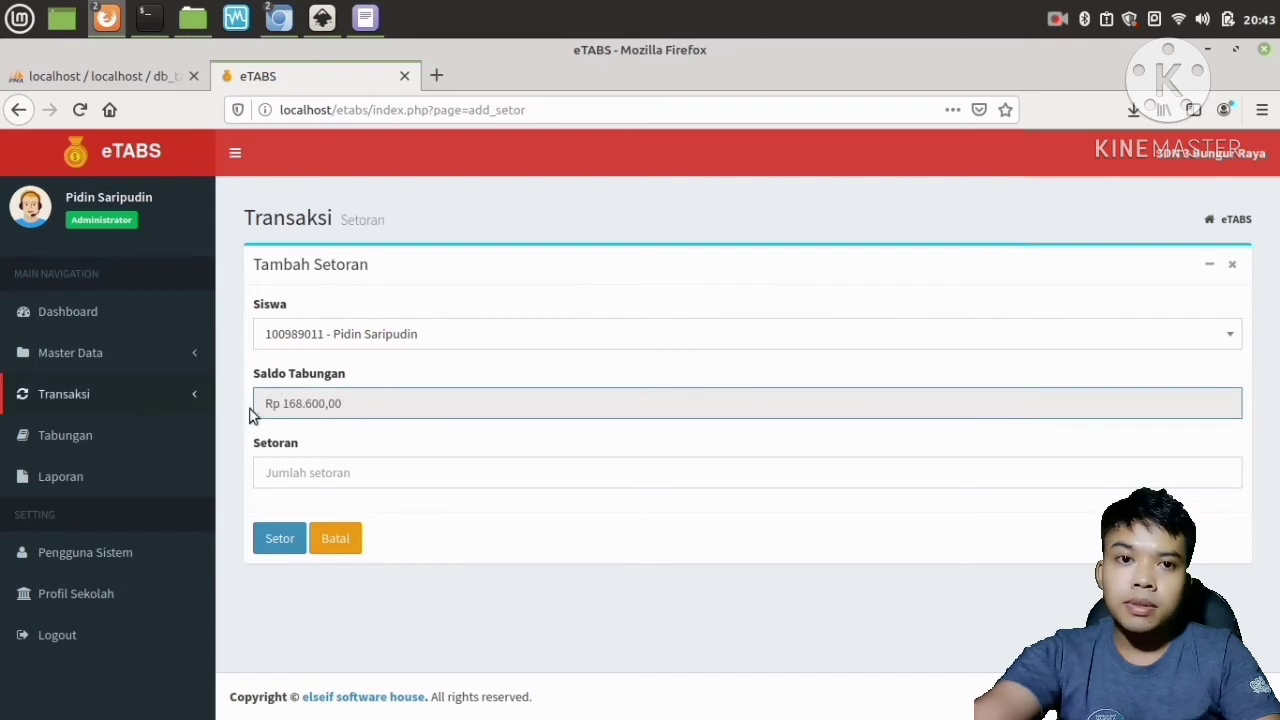
{"action": "left_click", "coordinate": [303, 472]}
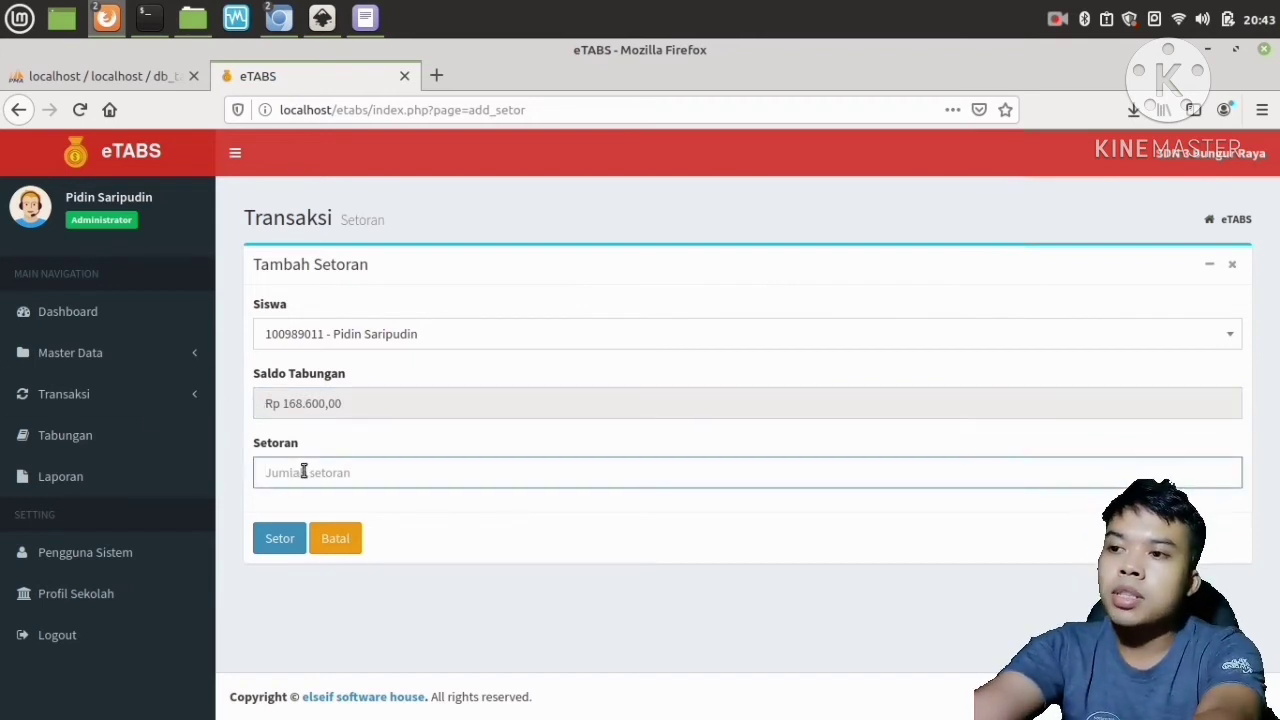
{"action": "type", "text": "120.000"}
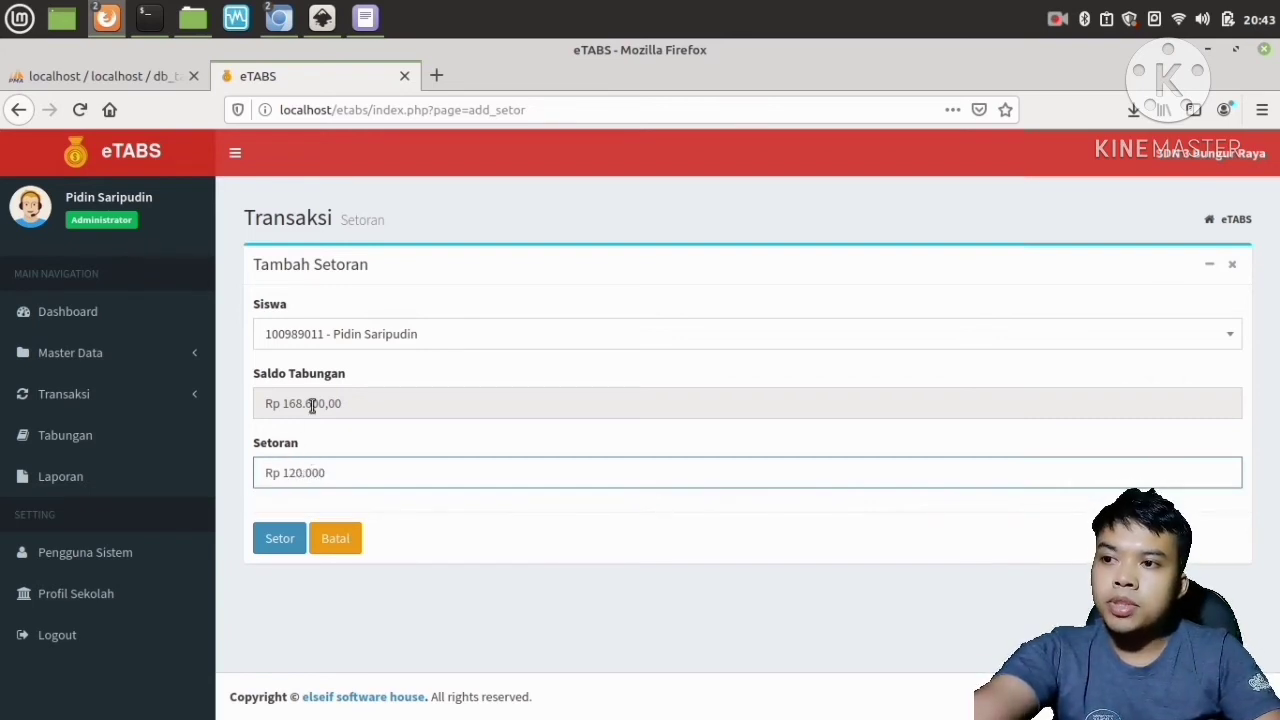
{"action": "left_click", "coordinate": [265, 541]}
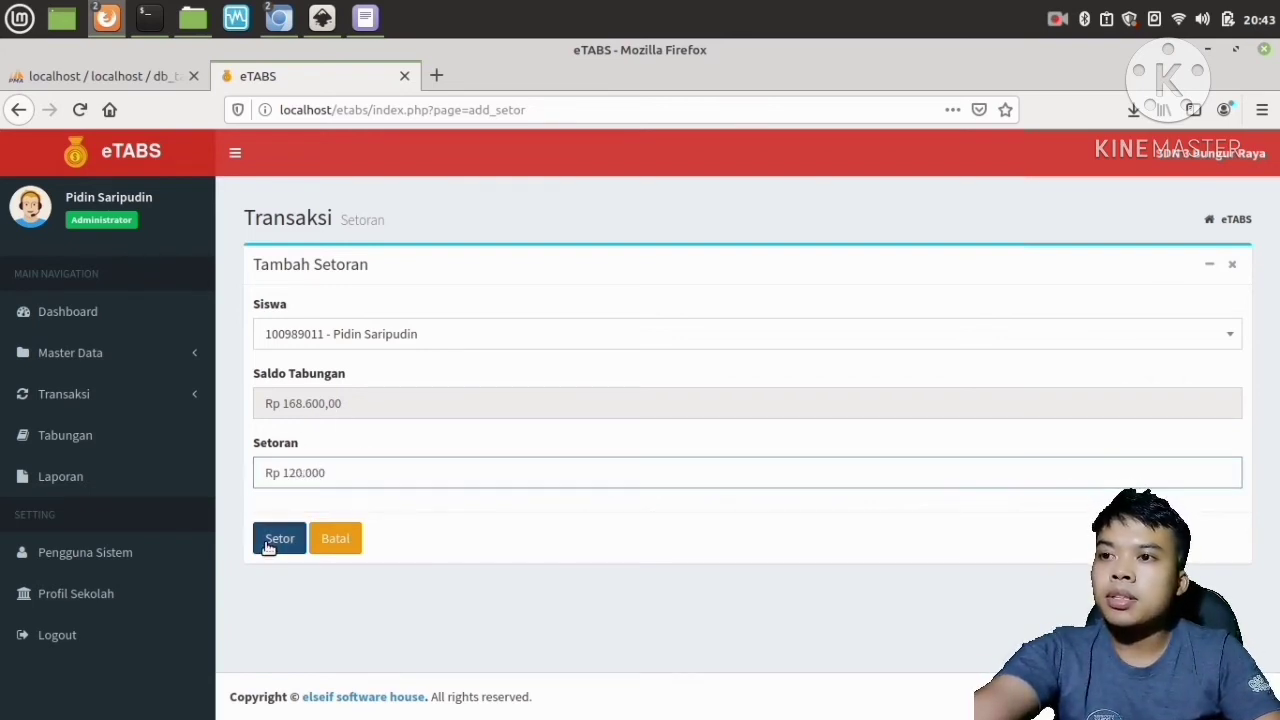
{"action": "left_click", "coordinate": [650, 484]}
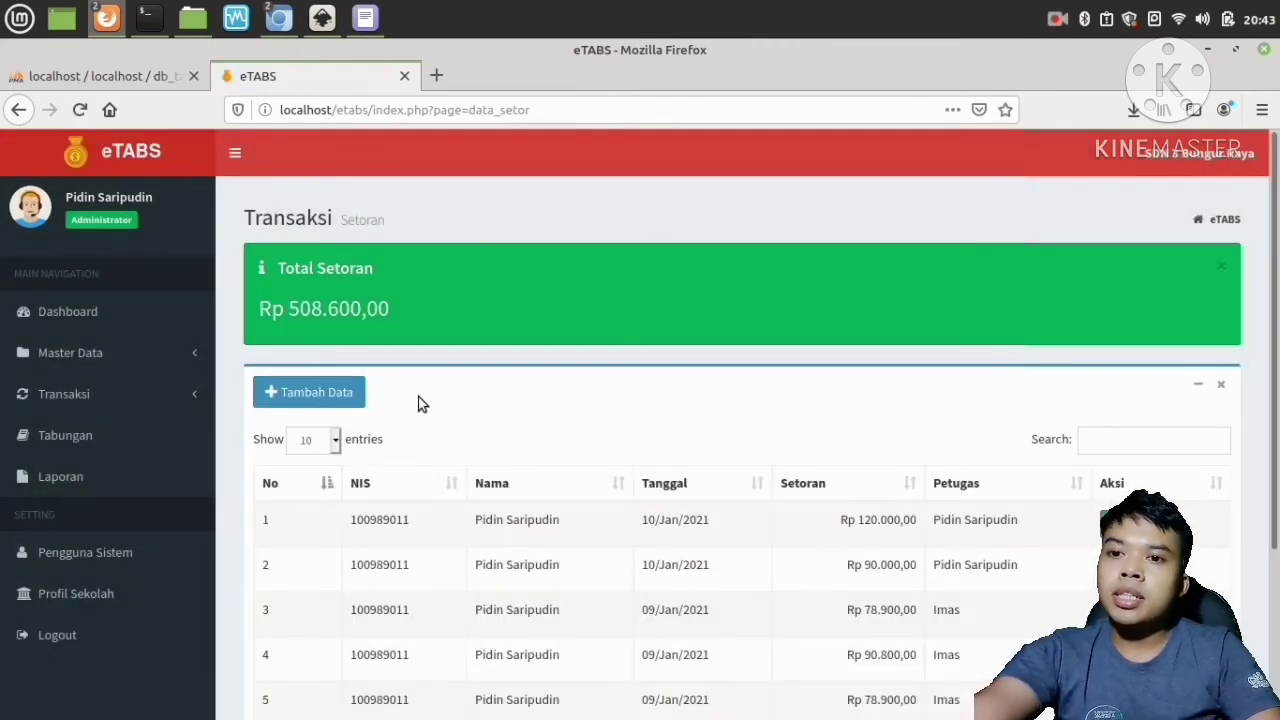
Open the withdrawal (Penarikan) transactions page.
{"action": "scroll", "coordinate": [567, 536], "scroll_direction": "down", "scroll_amount": 1}
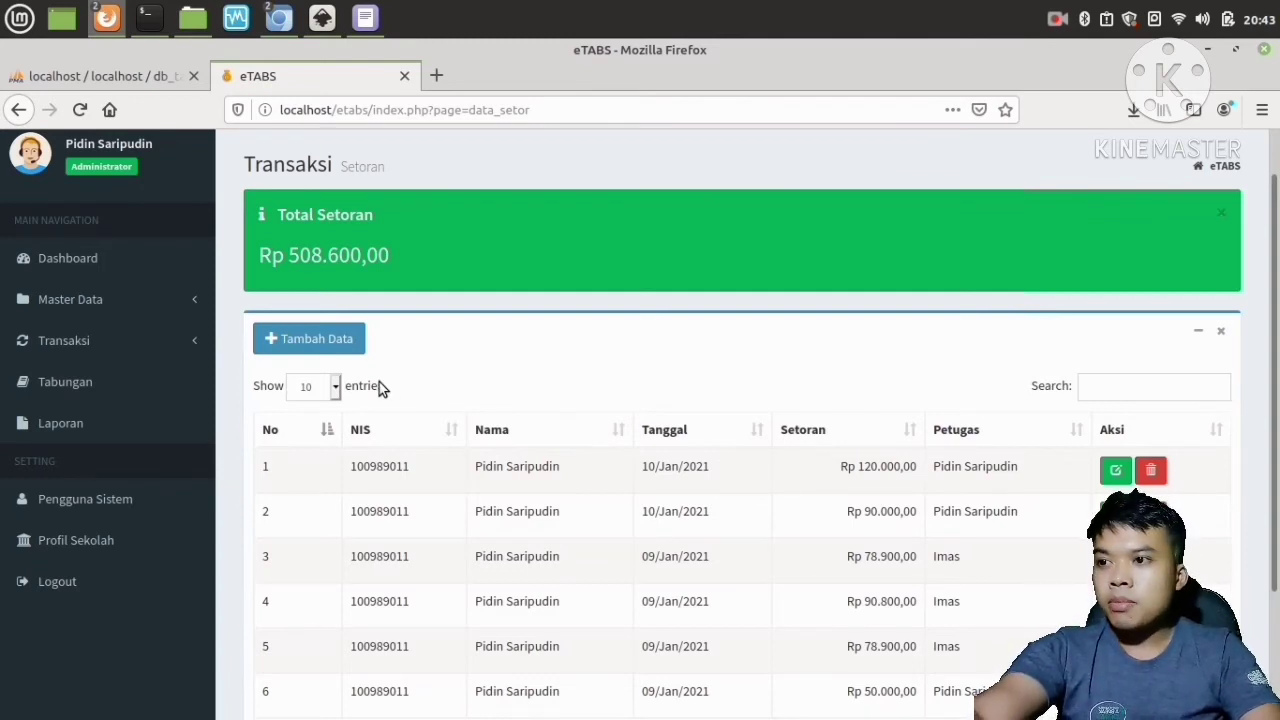
{"action": "left_click", "coordinate": [96, 342]}
{"action": "left_click", "coordinate": [80, 400]}
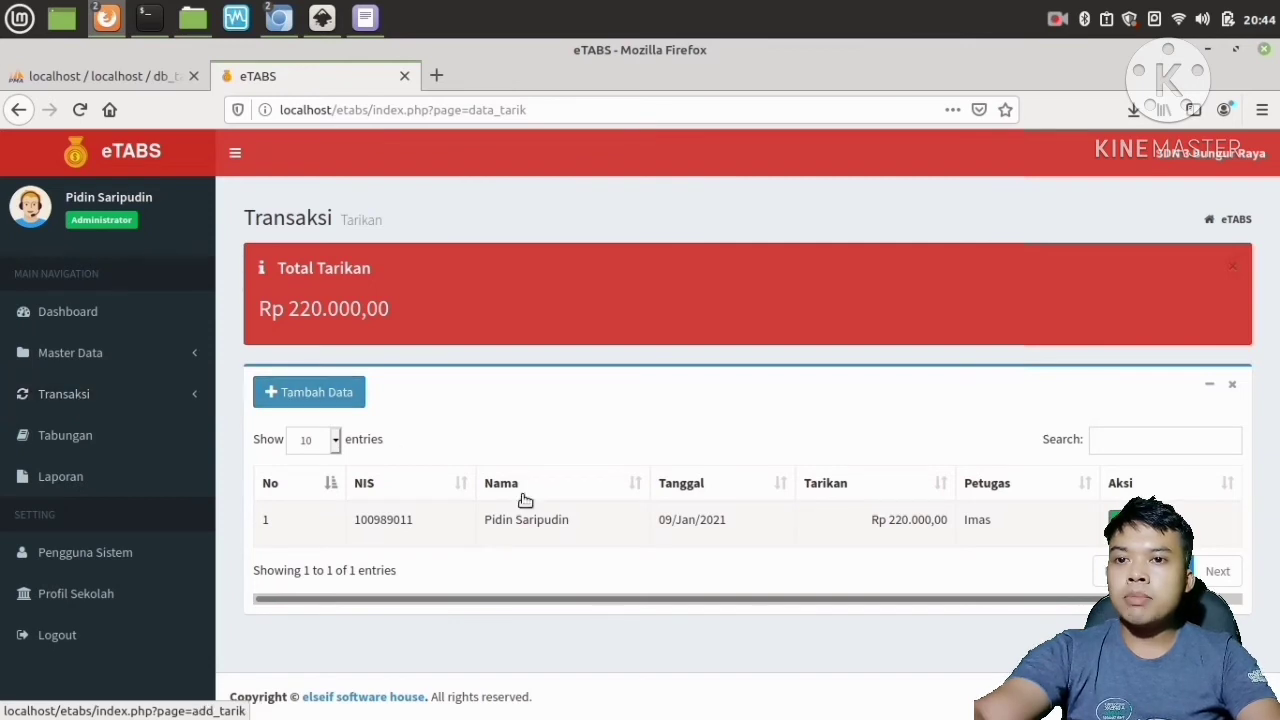
Add a withdrawal (Tarikan) of 200000 for the second student in the list and submit it.
{"action": "left_click", "coordinate": [331, 396]}
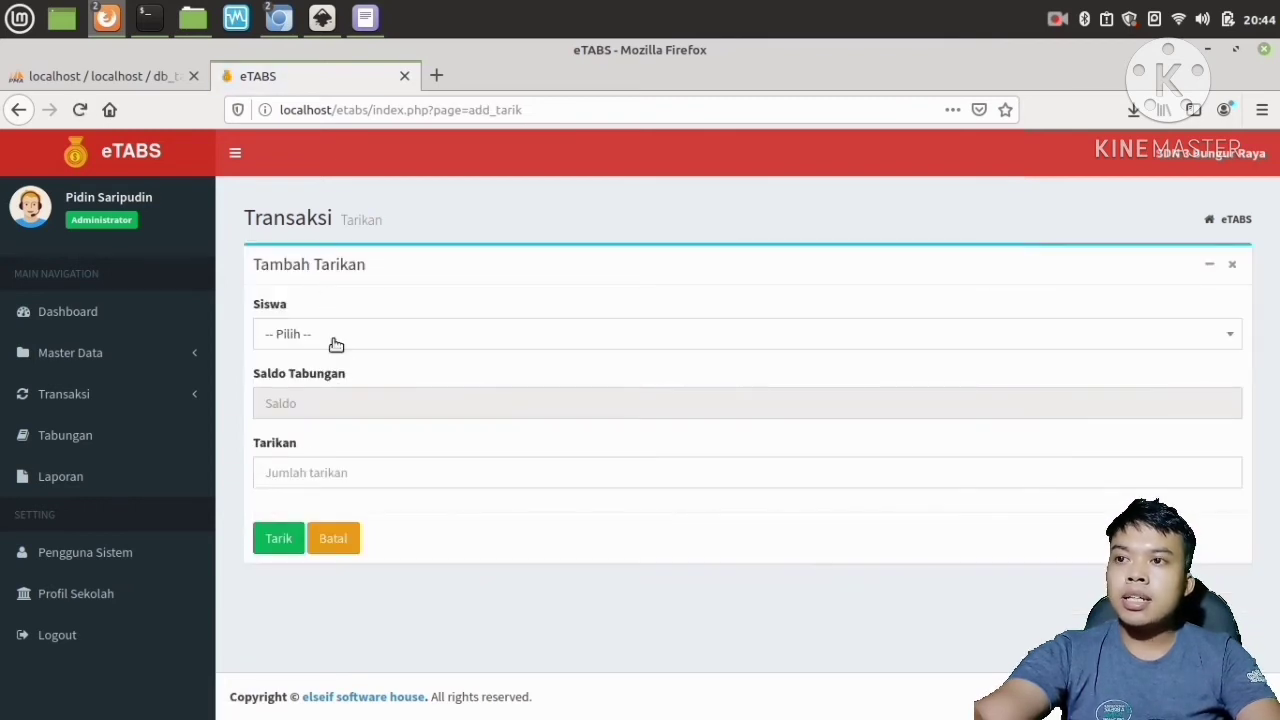
{"action": "left_click", "coordinate": [335, 342]}
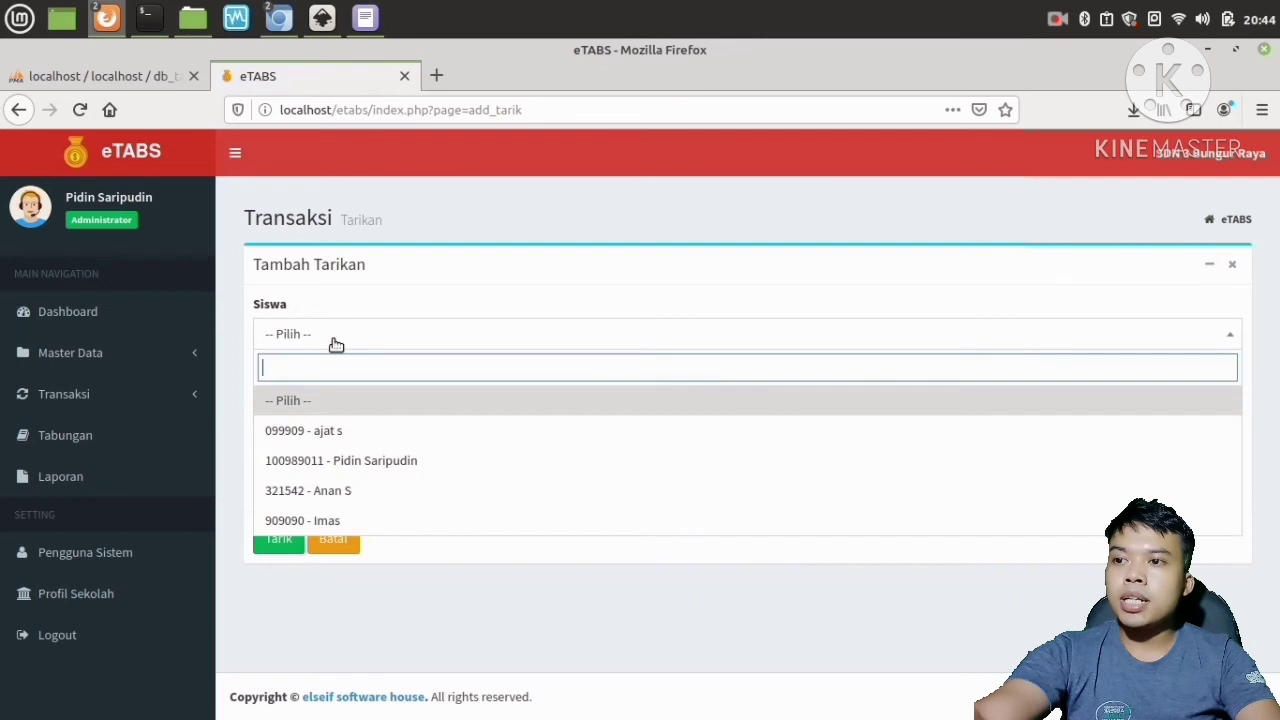
{"action": "left_click", "coordinate": [385, 461]}
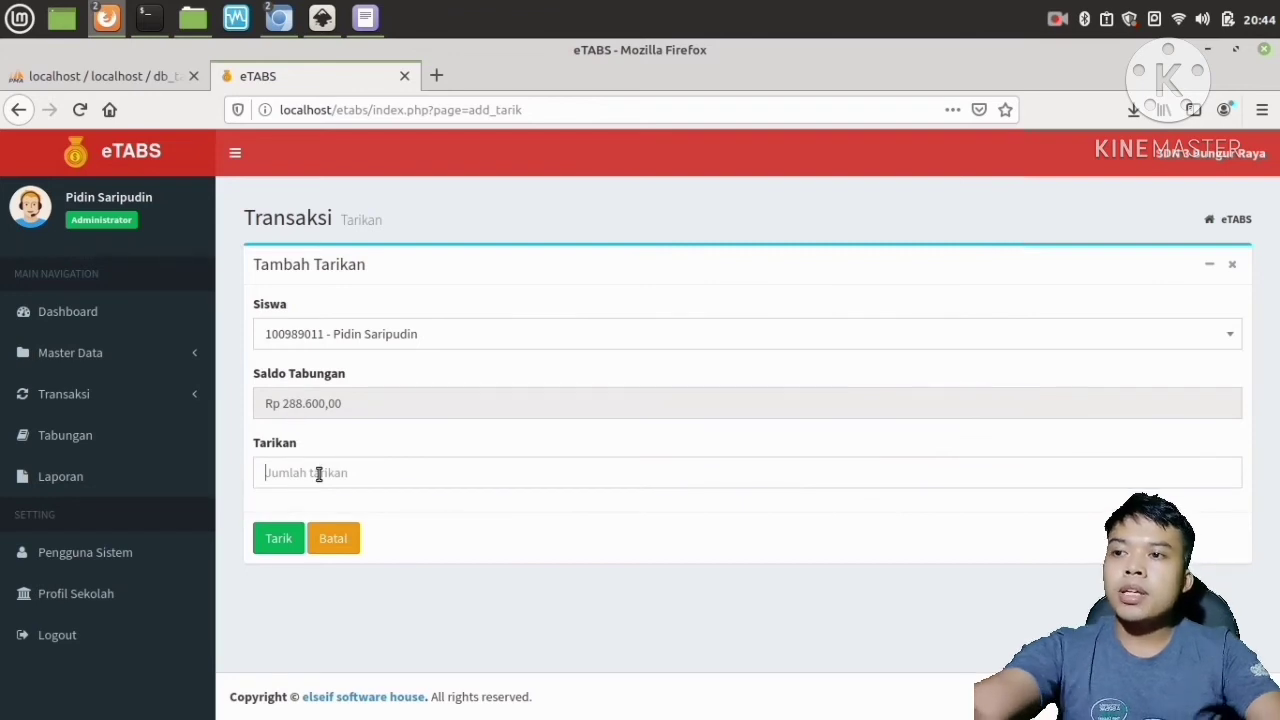
{"action": "left_click", "coordinate": [266, 472]}
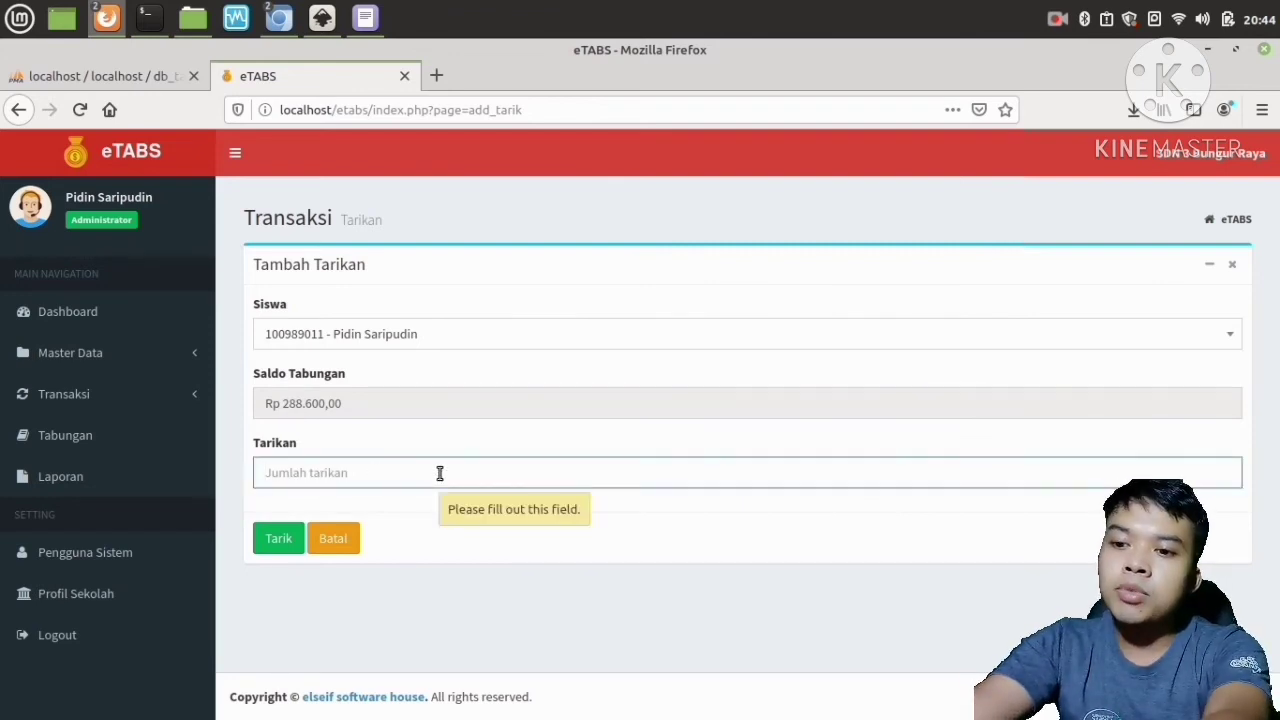
{"action": "type", "text": "2000000"}
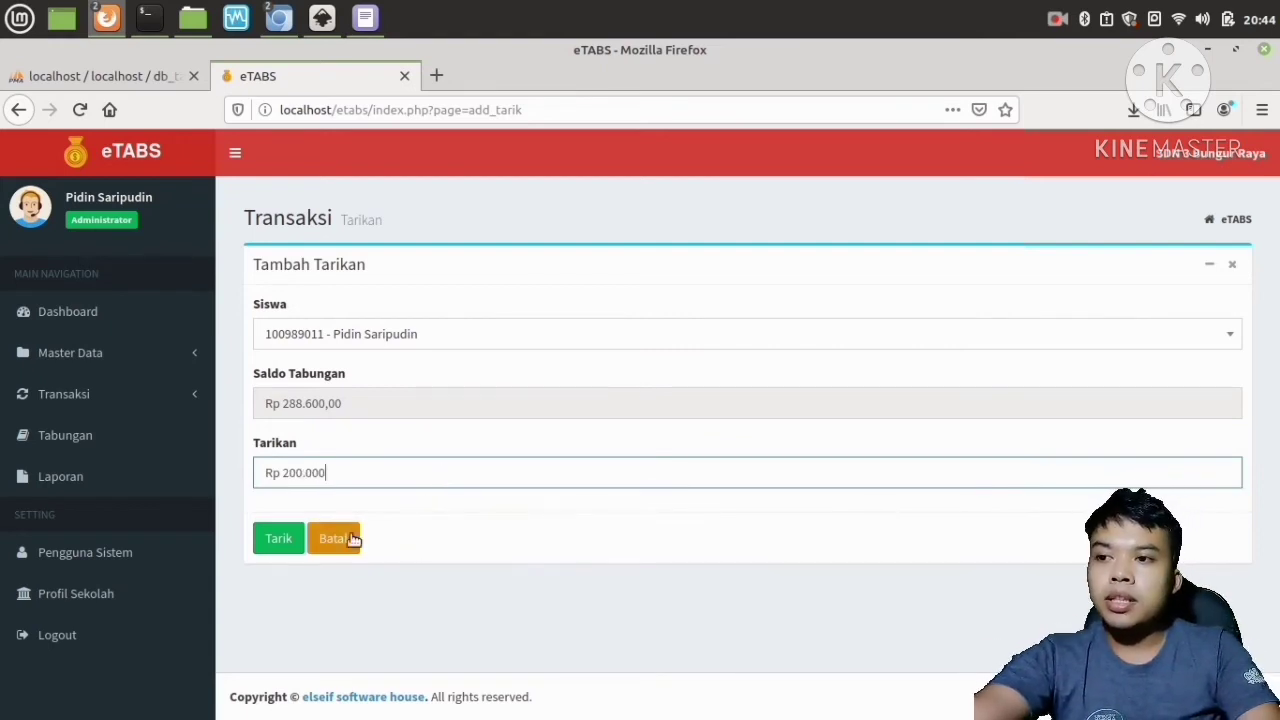
{"action": "left_click", "coordinate": [277, 542]}
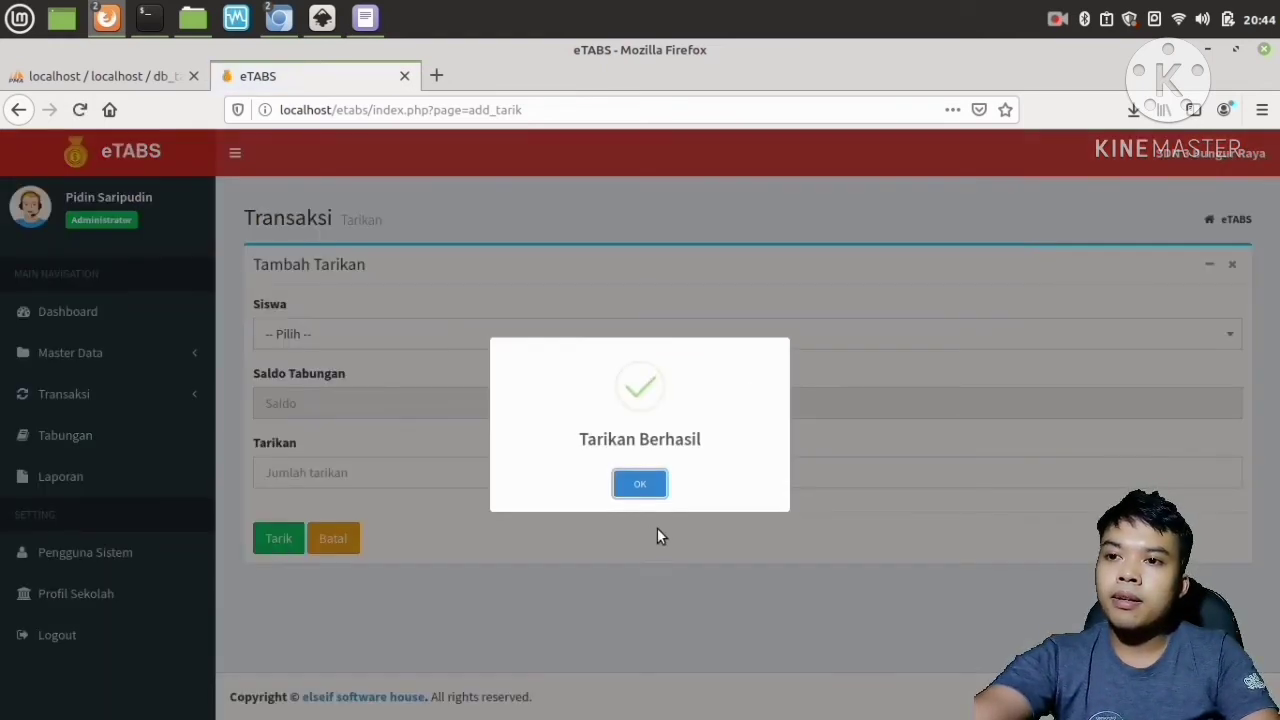
{"action": "left_click", "coordinate": [641, 485]}
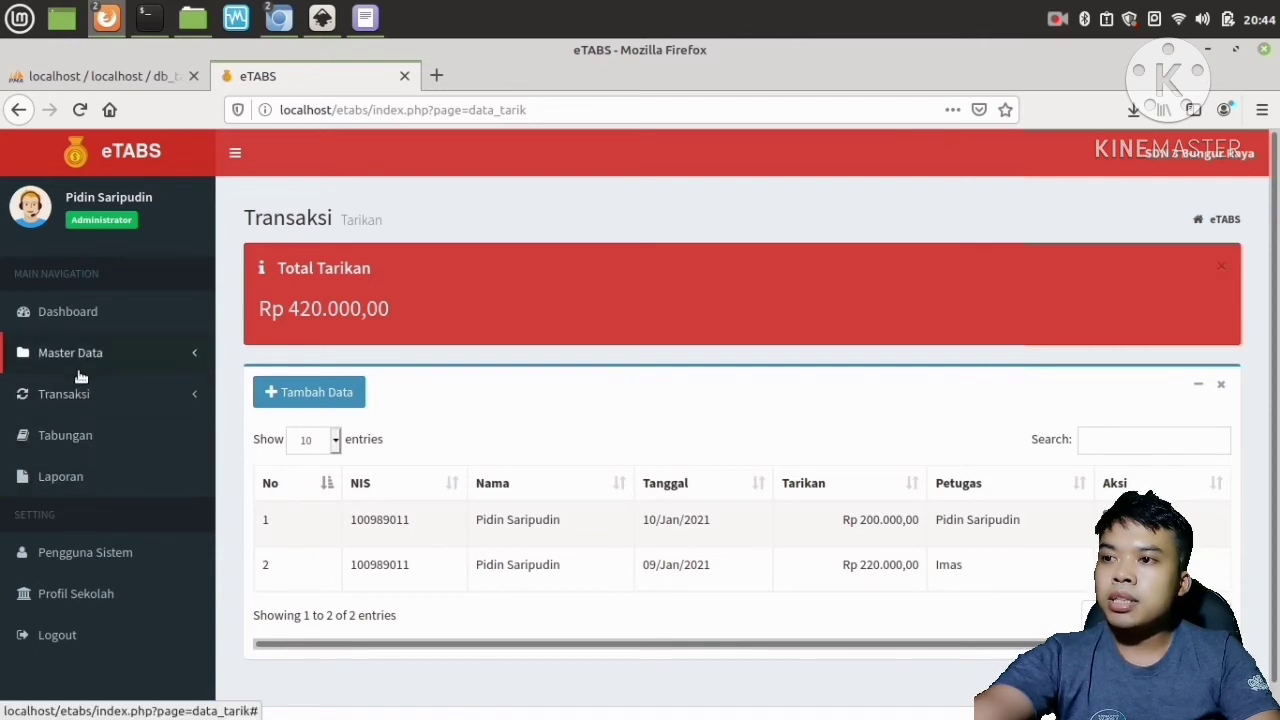
Open the dashboard and review the total deposit, withdrawal and balance figures.
{"action": "left_click", "coordinate": [79, 316]}
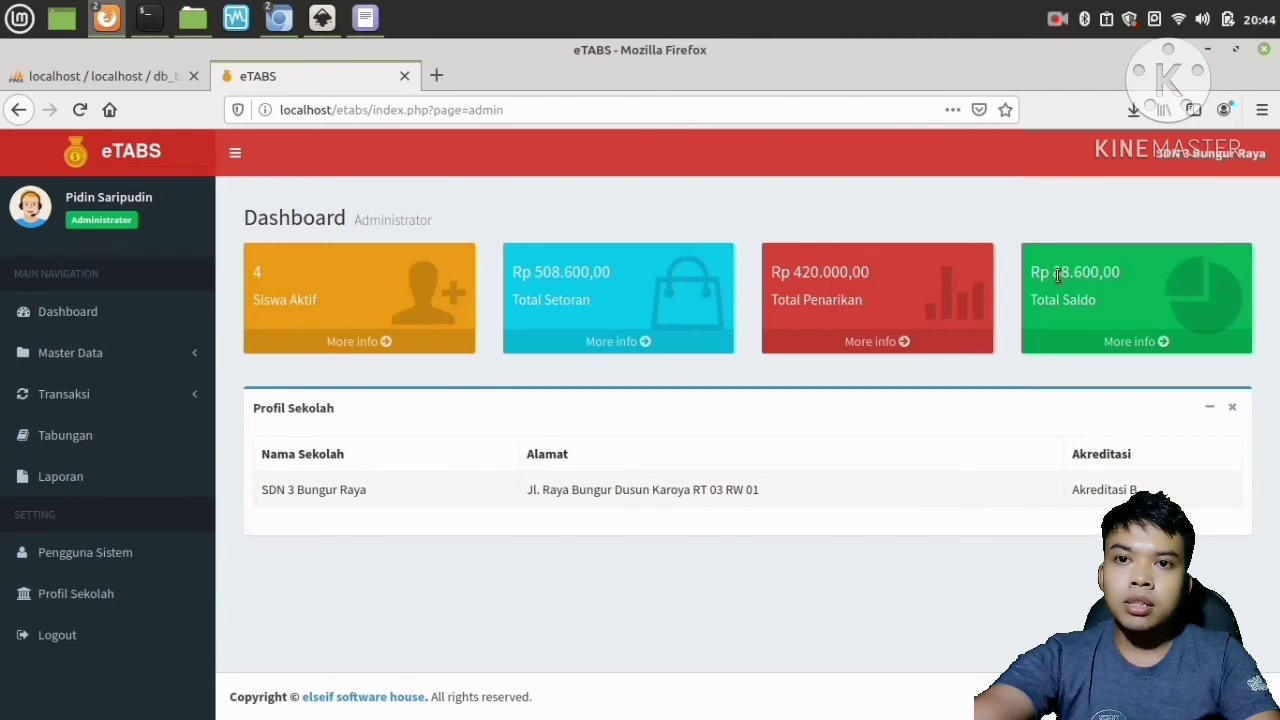
{"action": "left_click_drag", "start_coordinate": [1054, 276], "coordinate": [1122, 287]}
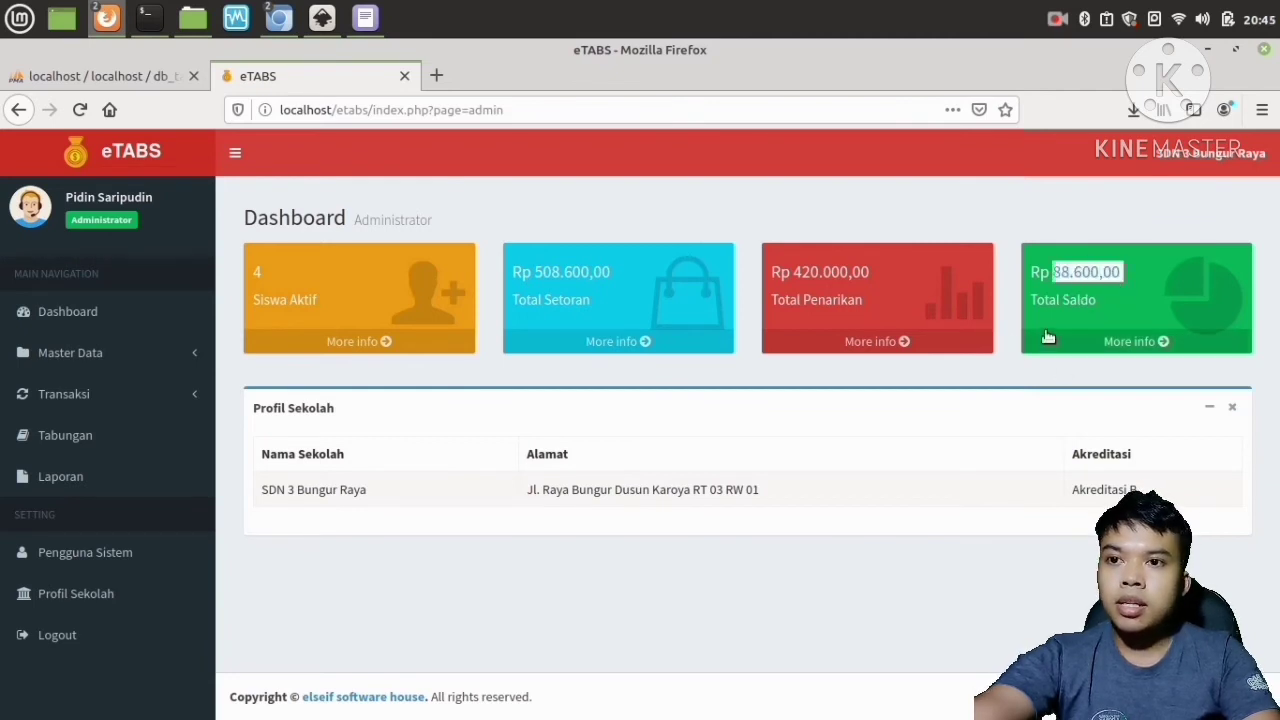
{"action": "left_click_drag", "start_coordinate": [797, 277], "coordinate": [852, 276]}
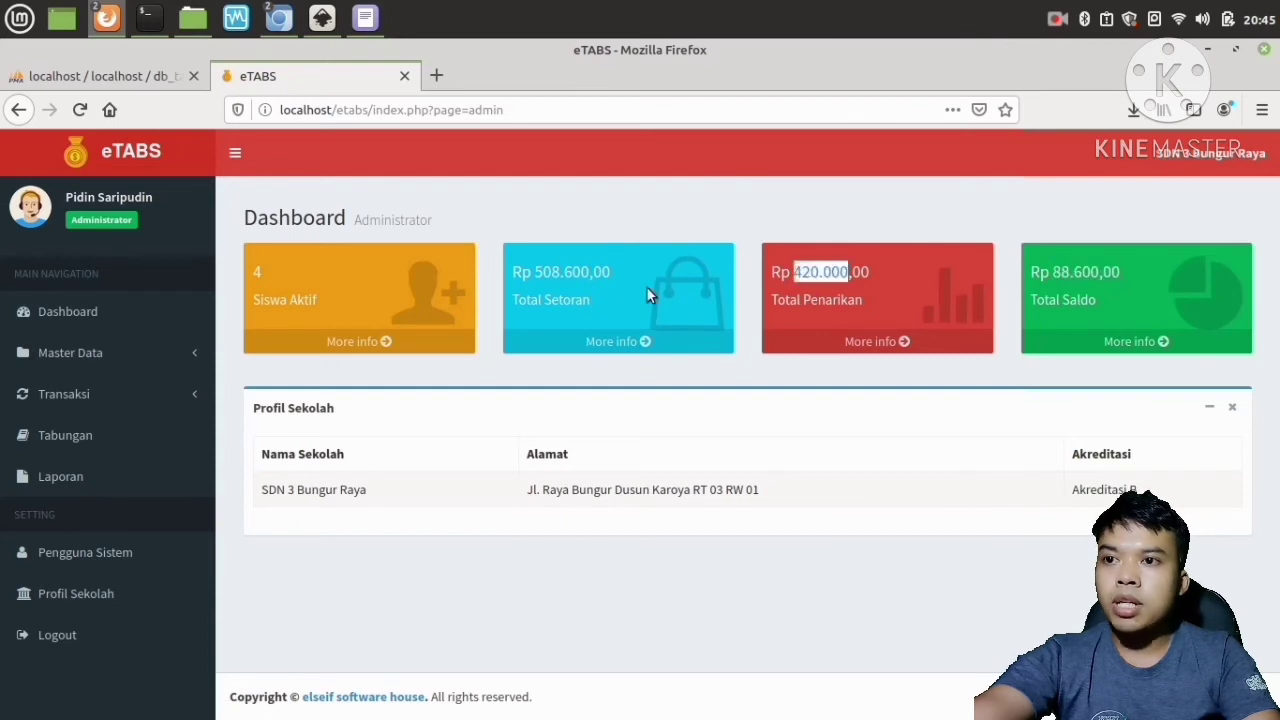
{"action": "left_click_drag", "start_coordinate": [534, 276], "coordinate": [634, 290]}
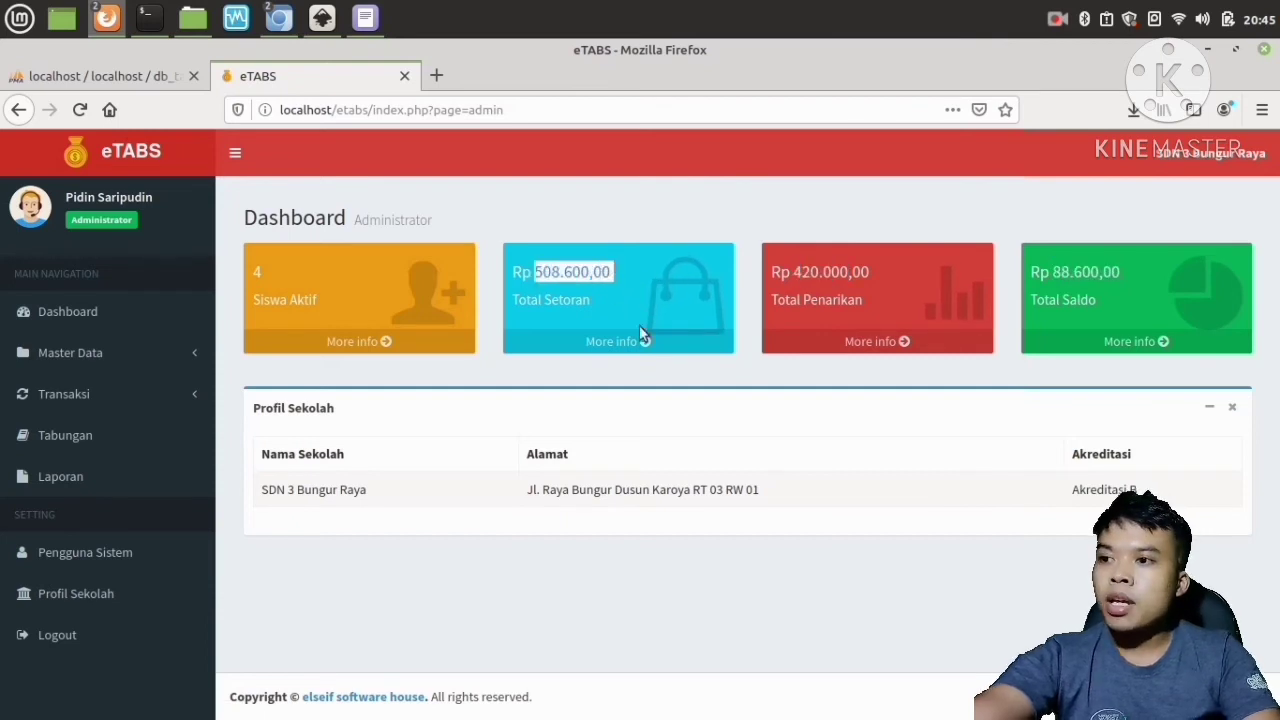
{"action": "left_click", "coordinate": [95, 397]}
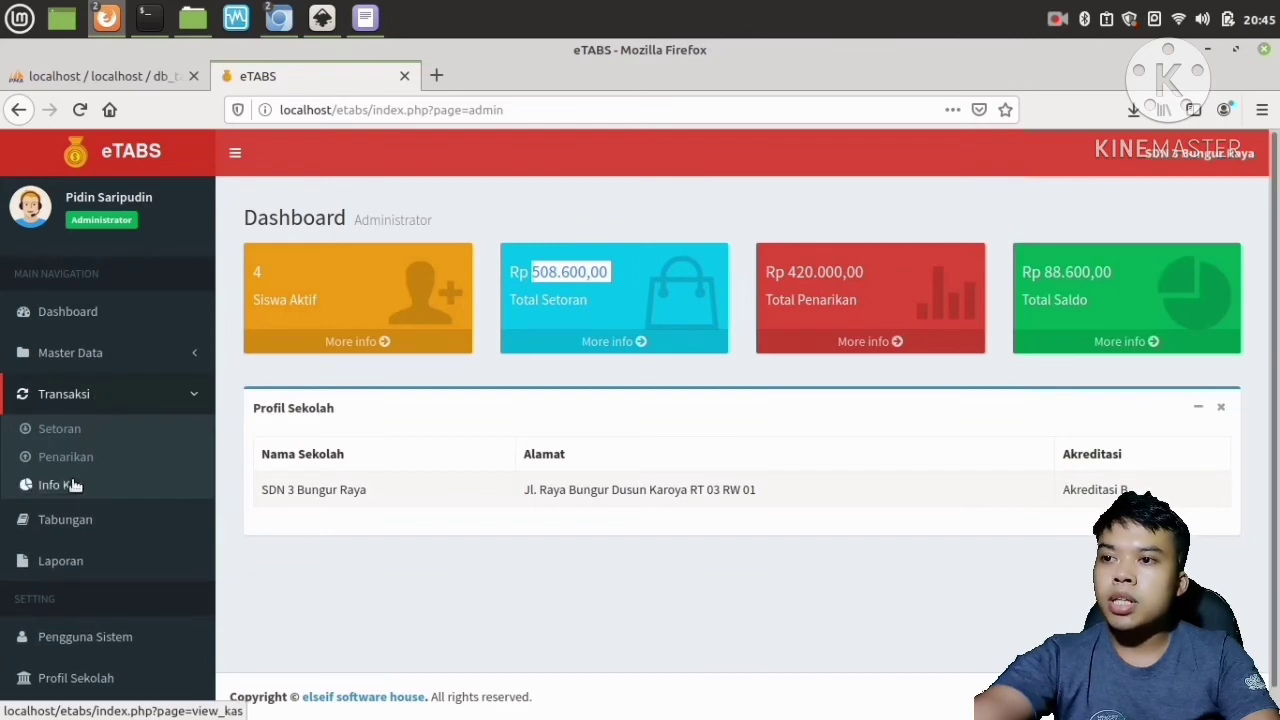
{"action": "left_click", "coordinate": [72, 485]}
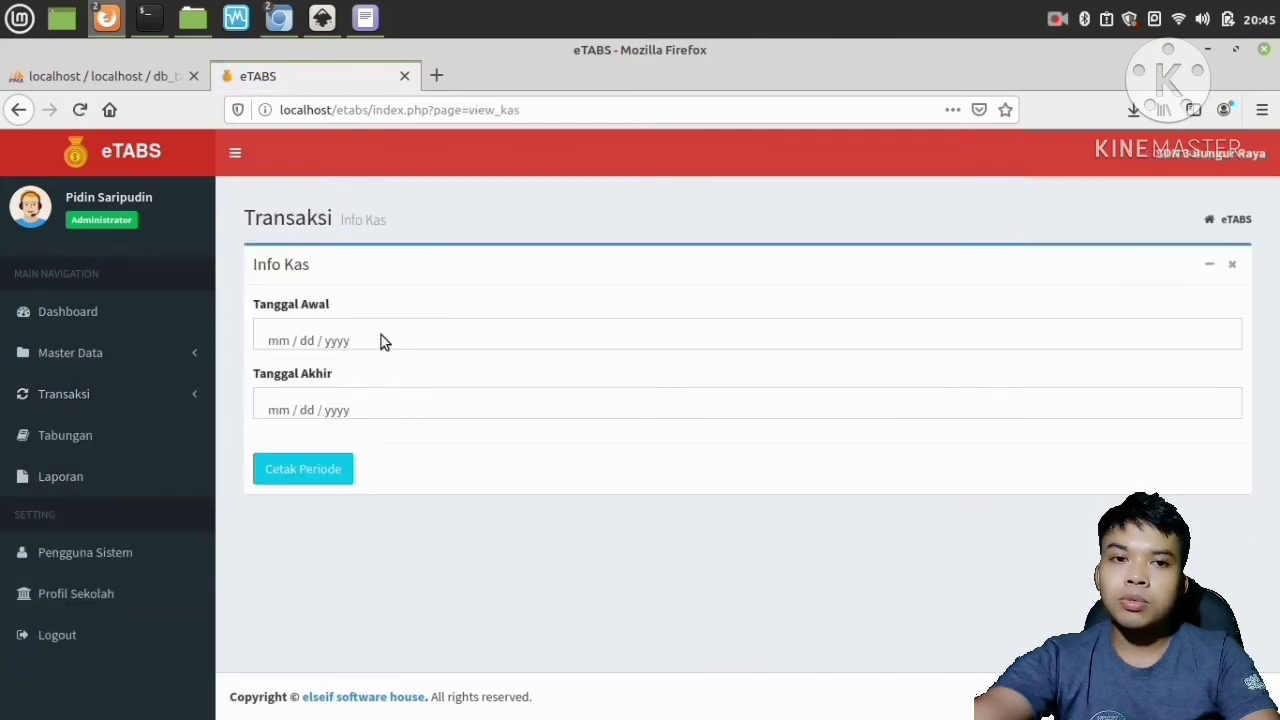
{"action": "left_click", "coordinate": [96, 396]}
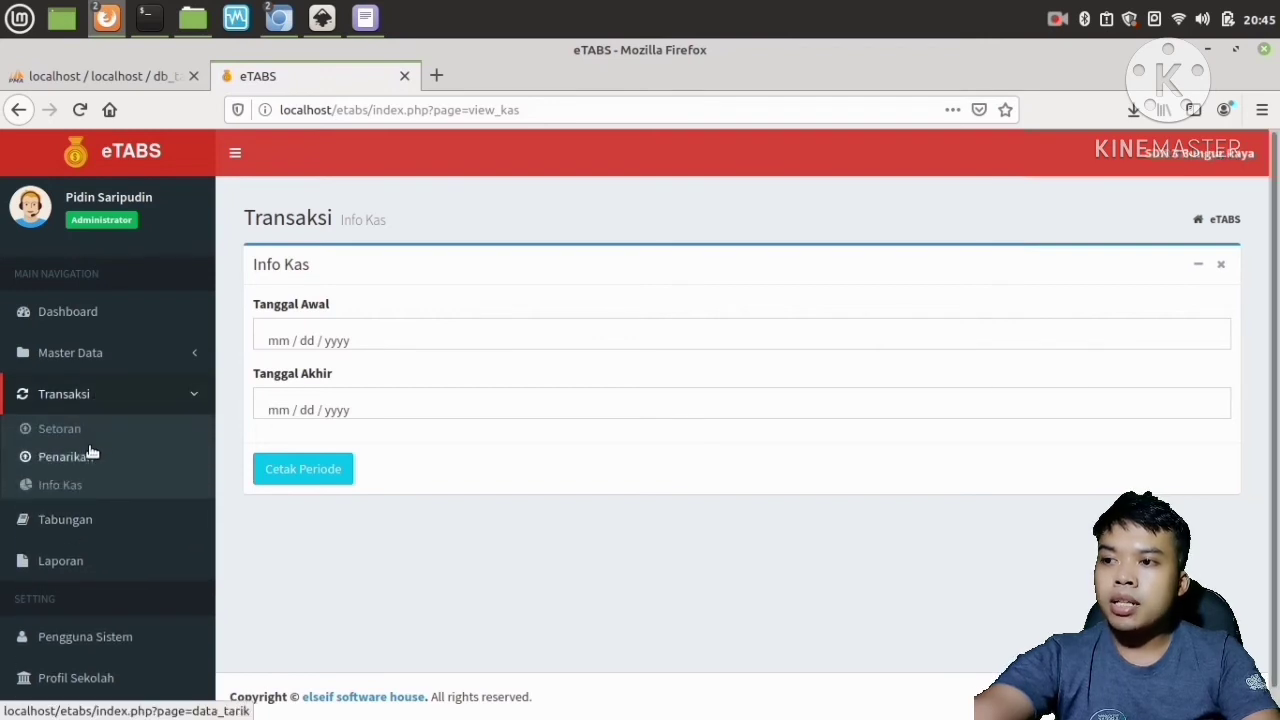
Open the savings (Tabungan) page, search the student by NIS starting with 10, and view their savings history.
{"action": "left_click", "coordinate": [86, 522]}
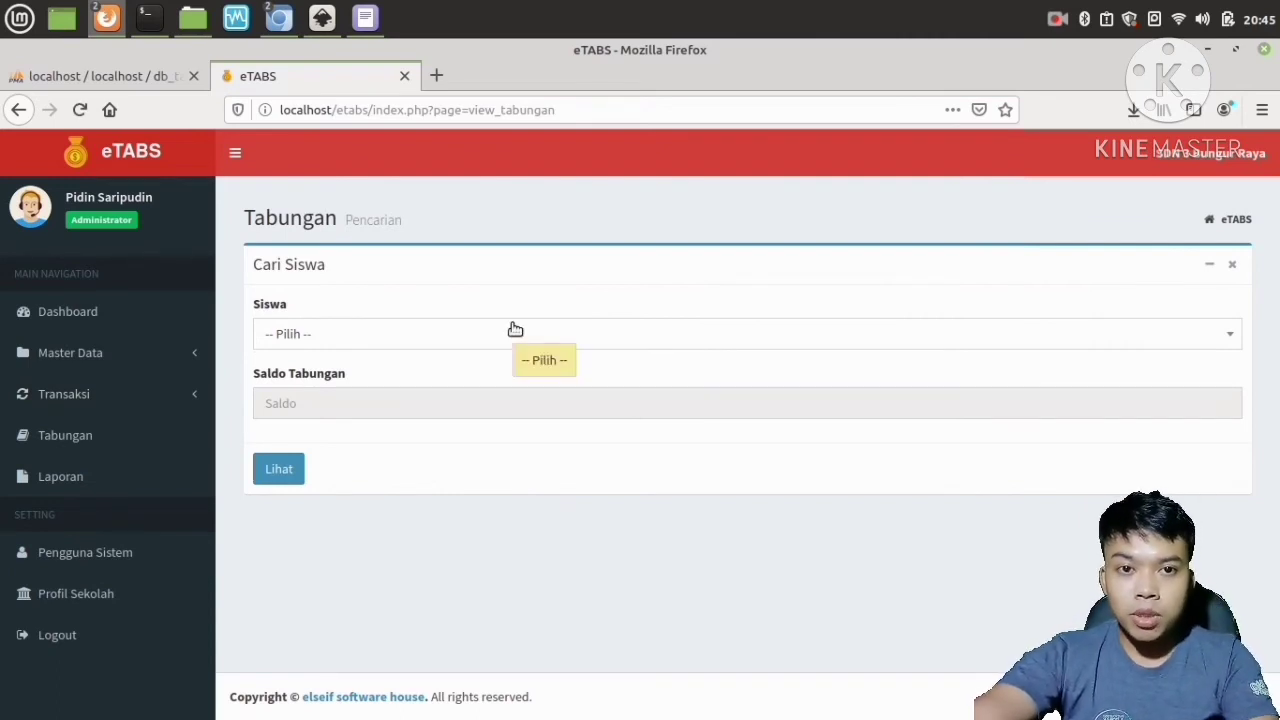
{"action": "left_click", "coordinate": [335, 336]}
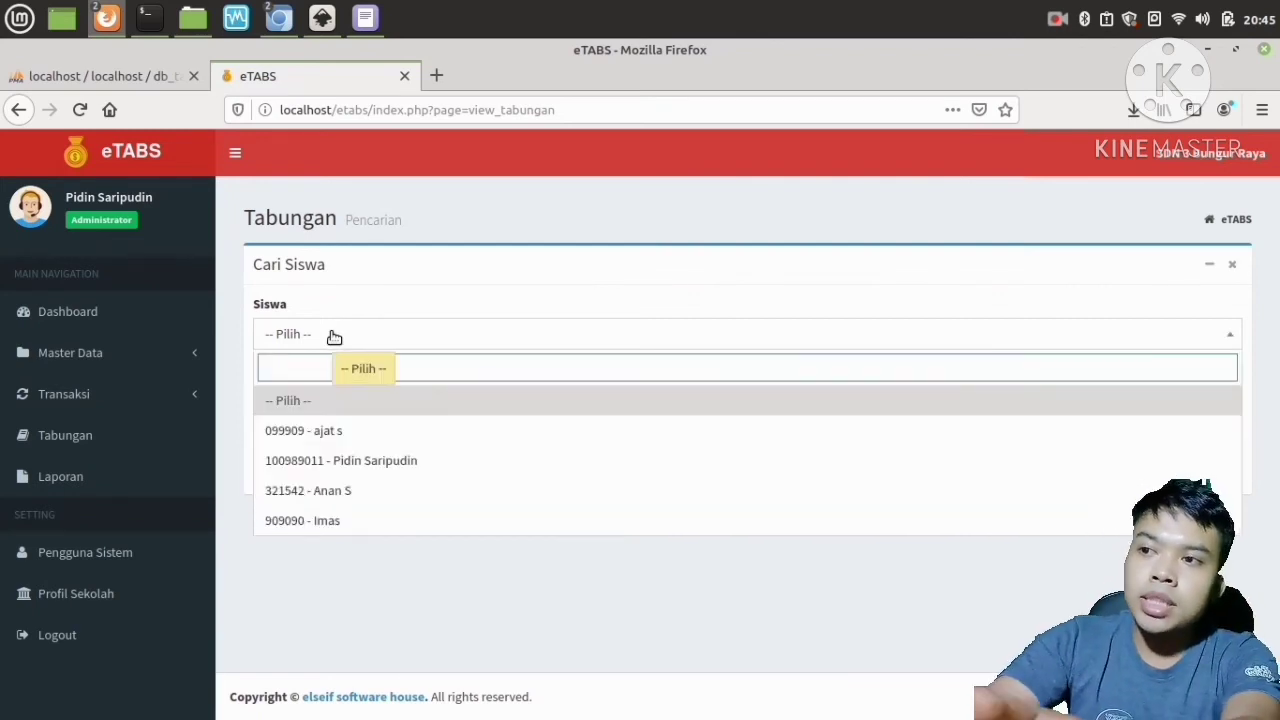
{"action": "type", "text": "pid"}
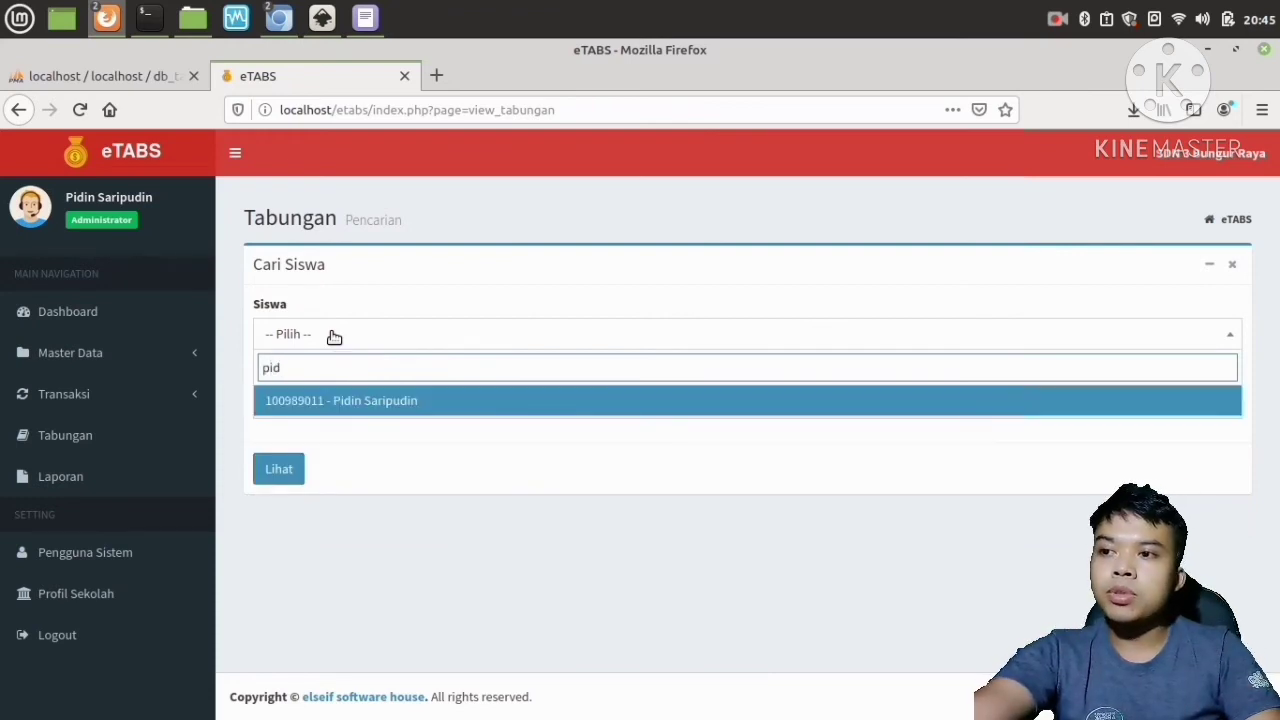
{"action": "key", "text": "BackSpace"}
{"action": "key", "text": "BackSpace"}
{"action": "key", "text": "BackSpace"}
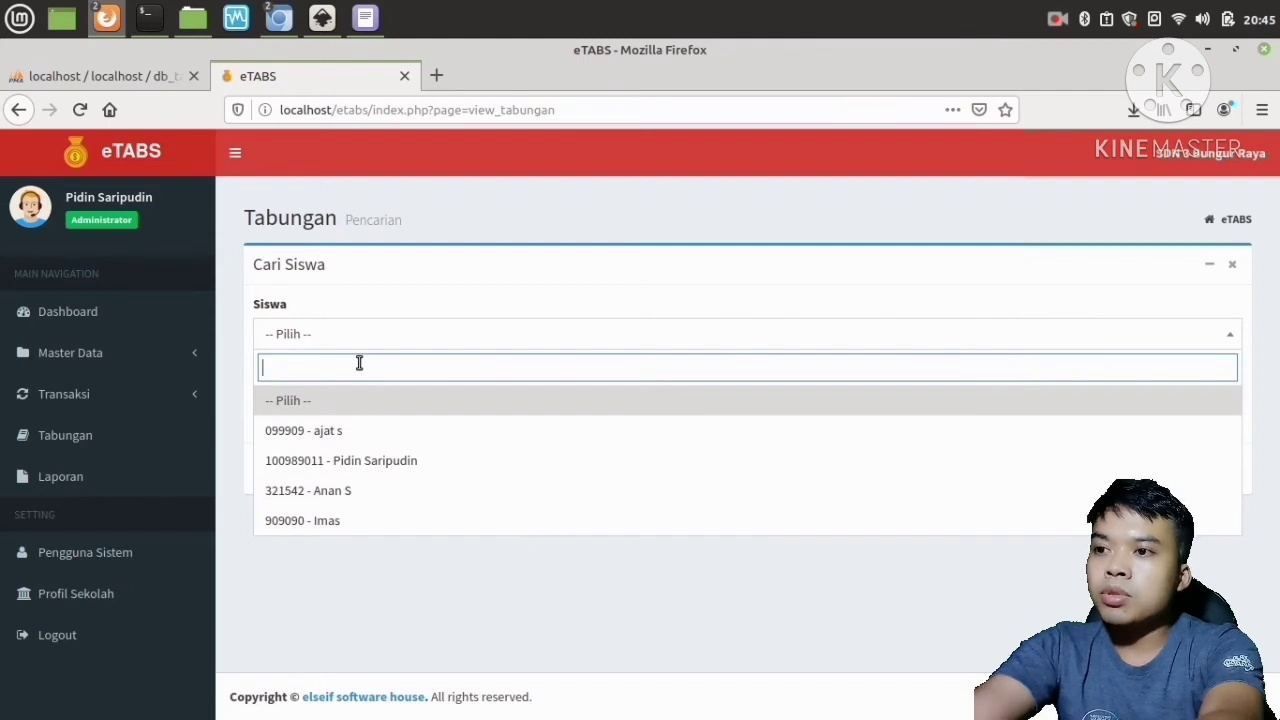
{"action": "type", "text": "10"}
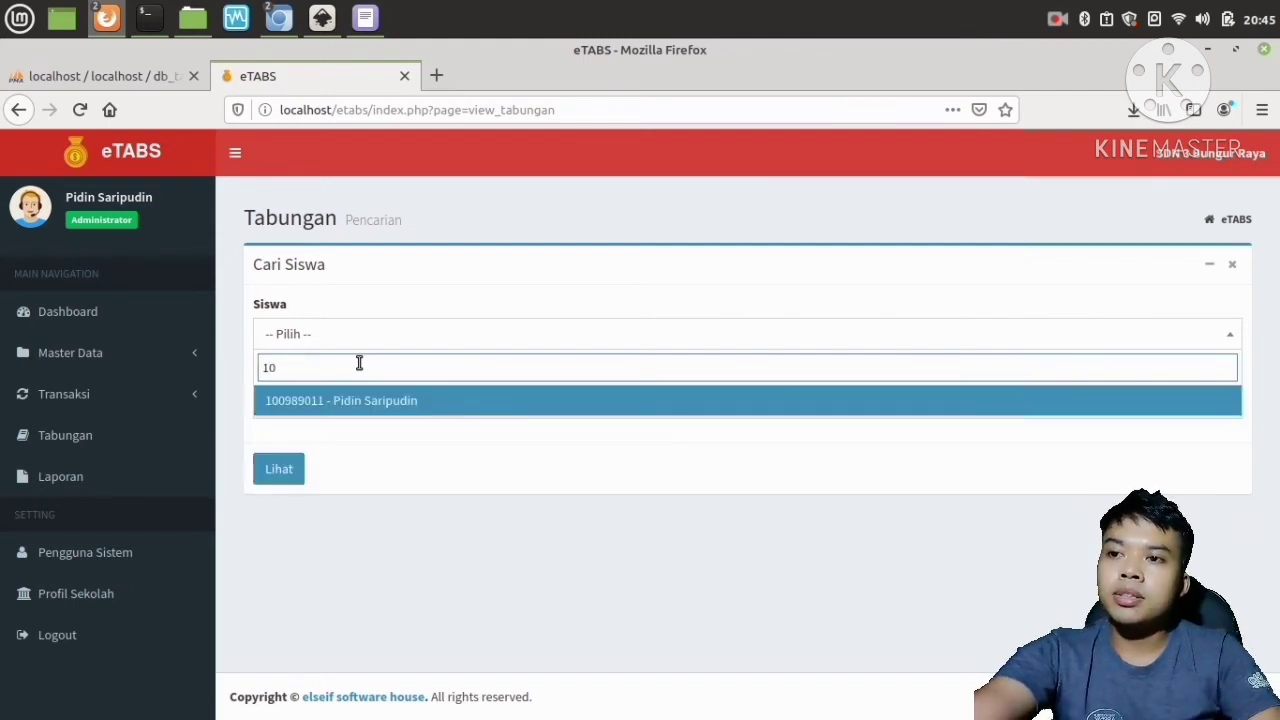
{"action": "left_click", "coordinate": [401, 401]}
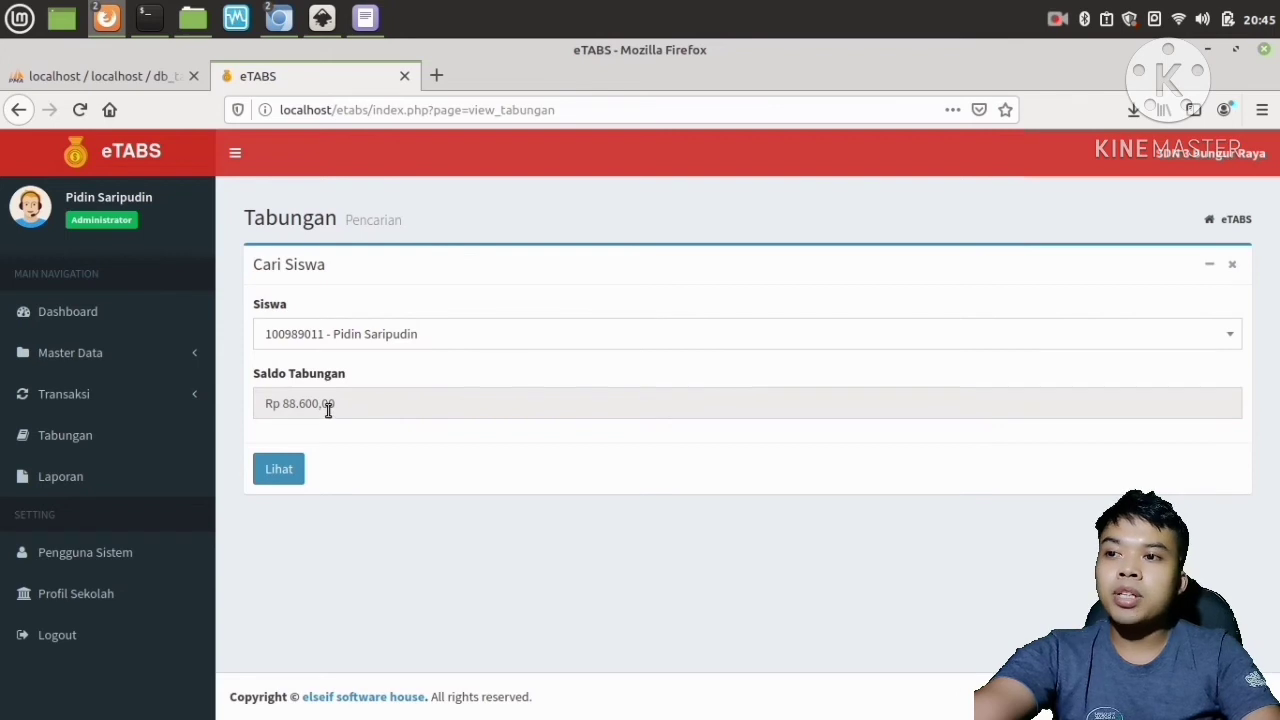
{"action": "left_click", "coordinate": [279, 470]}
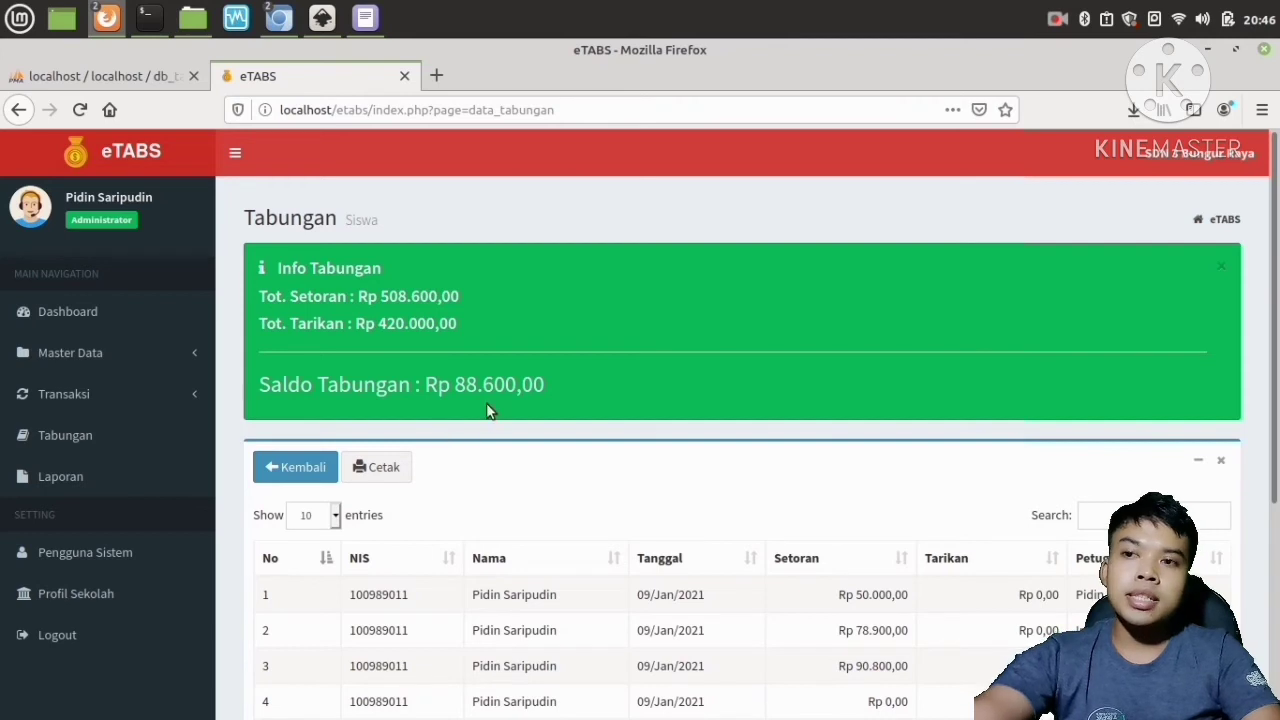
{"action": "scroll", "coordinate": [482, 398], "scroll_direction": "down", "scroll_amount": 1}
{"action": "scroll", "coordinate": [470, 415], "scroll_direction": "down", "scroll_amount": 4}
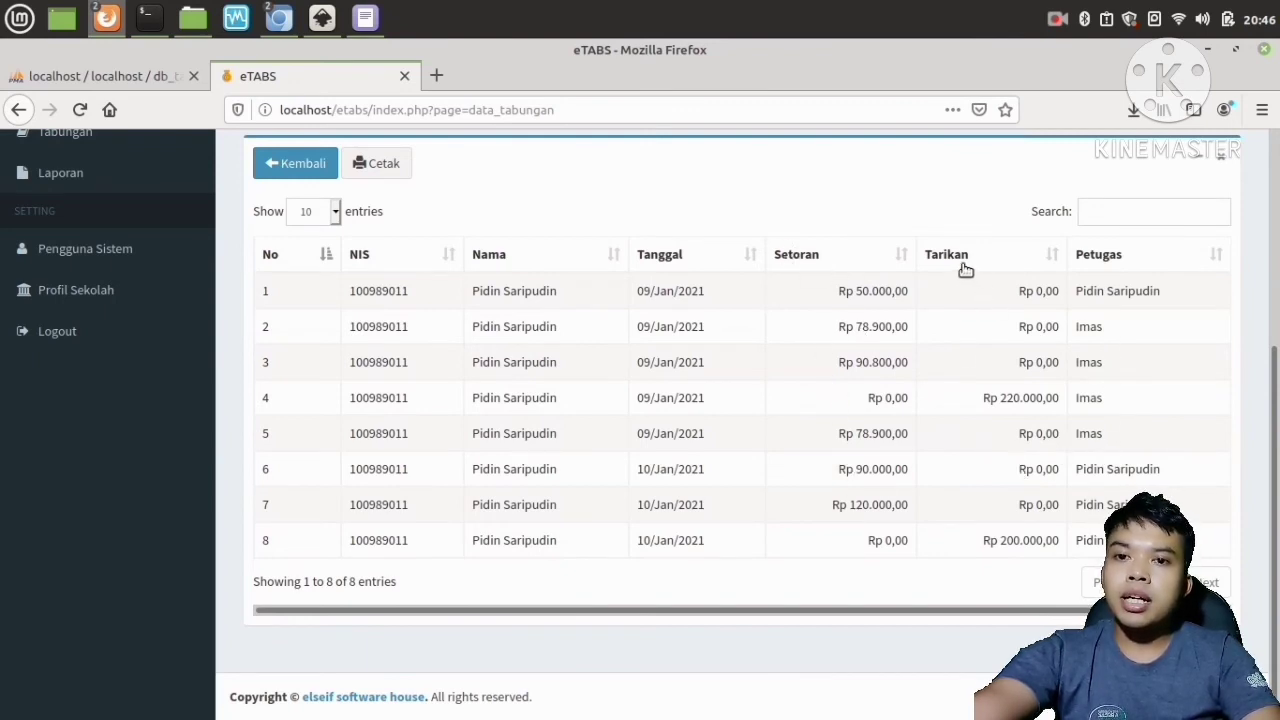
{"action": "scroll", "coordinate": [695, 522], "scroll_direction": "up", "scroll_amount": 3}
{"action": "scroll", "coordinate": [695, 522], "scroll_direction": "up", "scroll_amount": 2}
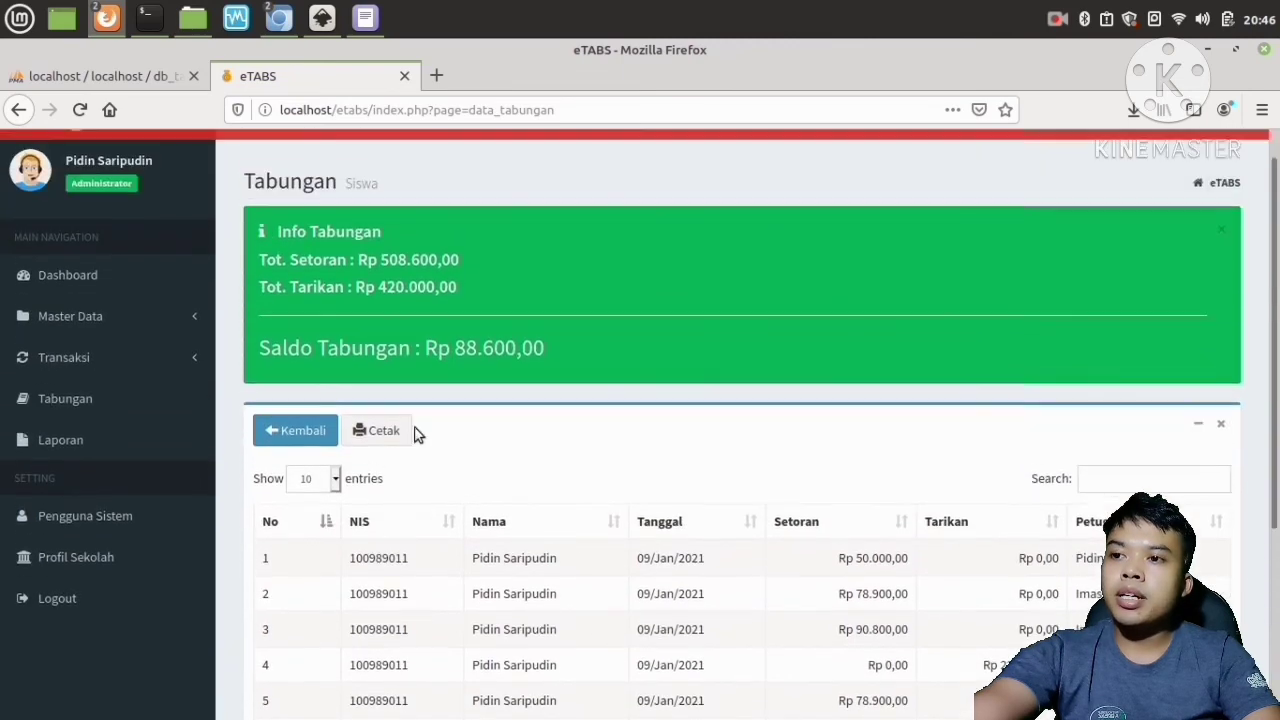
Print the student's savings report to file as mozilla.pdf in Documents, replacing the existing file.
{"action": "left_click", "coordinate": [389, 434]}
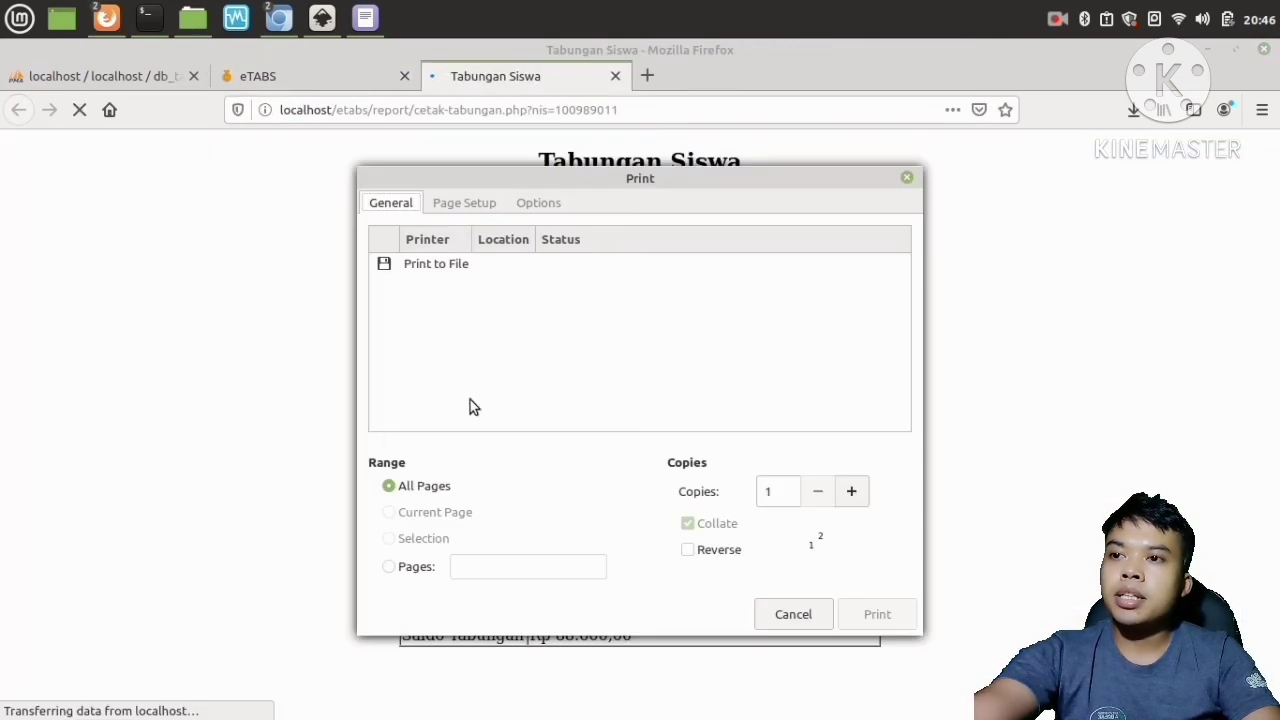
{"action": "left_click", "coordinate": [438, 262]}
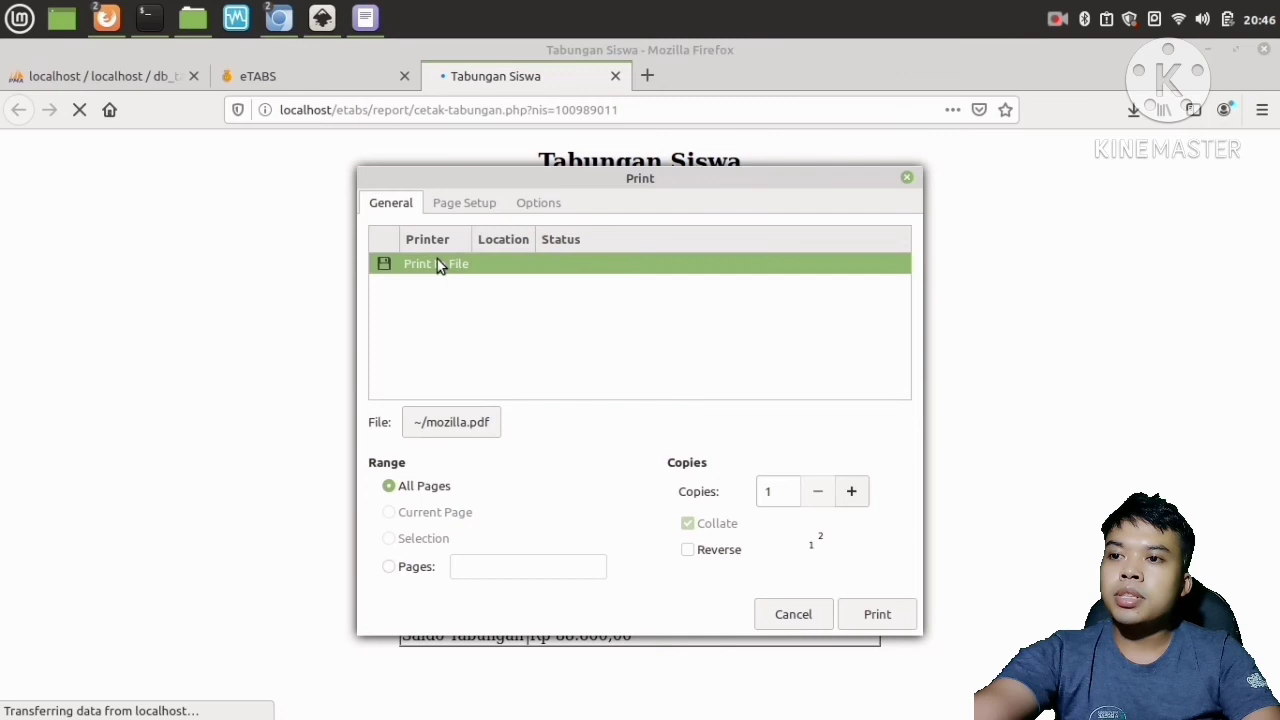
{"action": "left_click", "coordinate": [474, 421]}
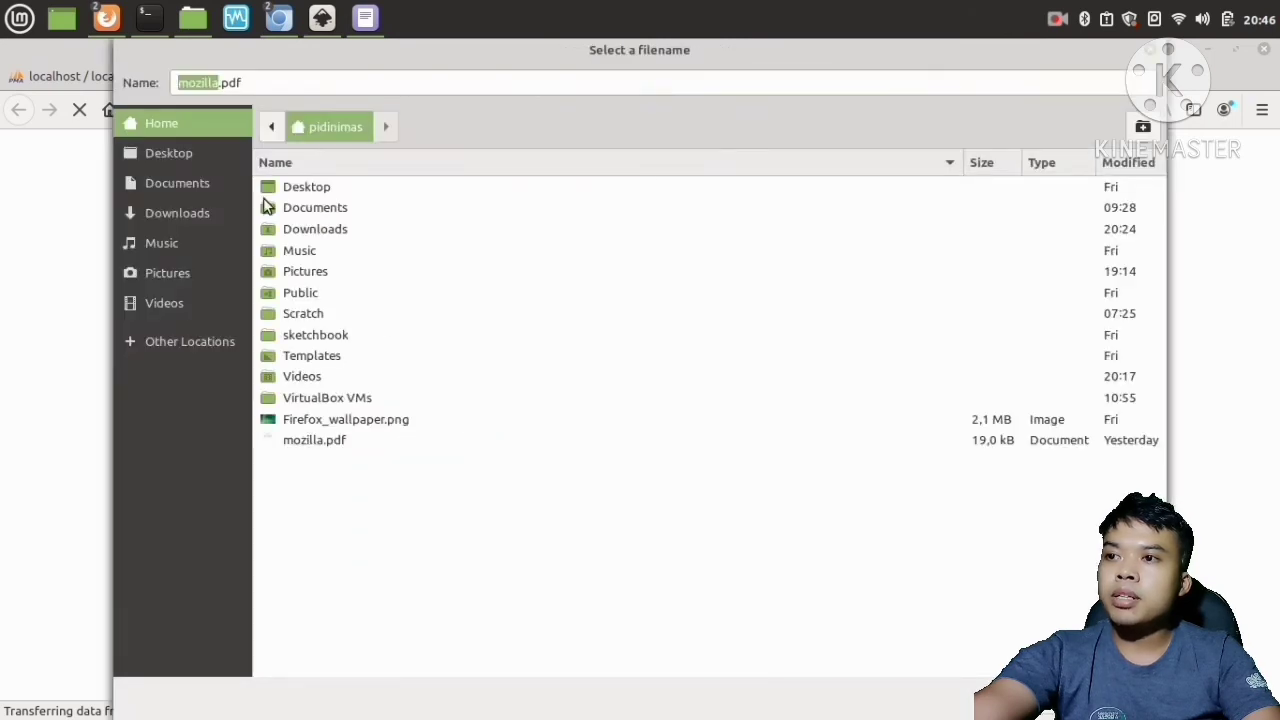
{"action": "left_click", "coordinate": [208, 188]}
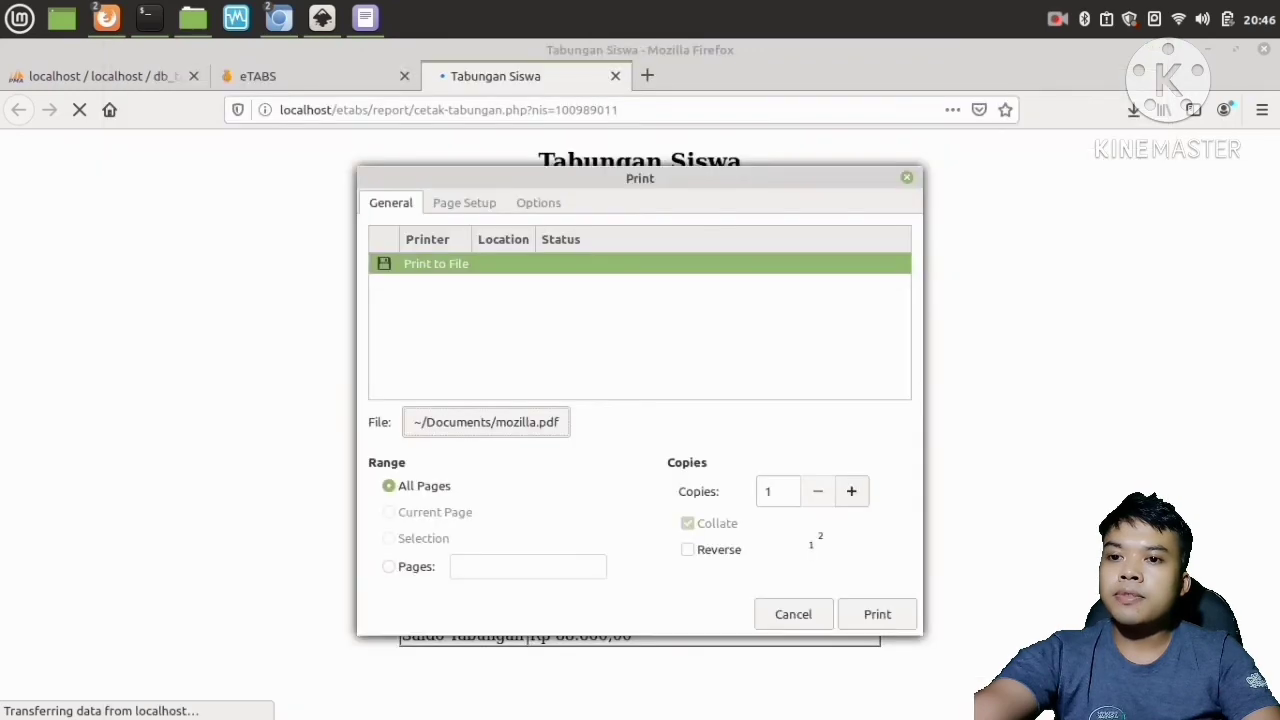
{"action": "left_click", "coordinate": [889, 618]}
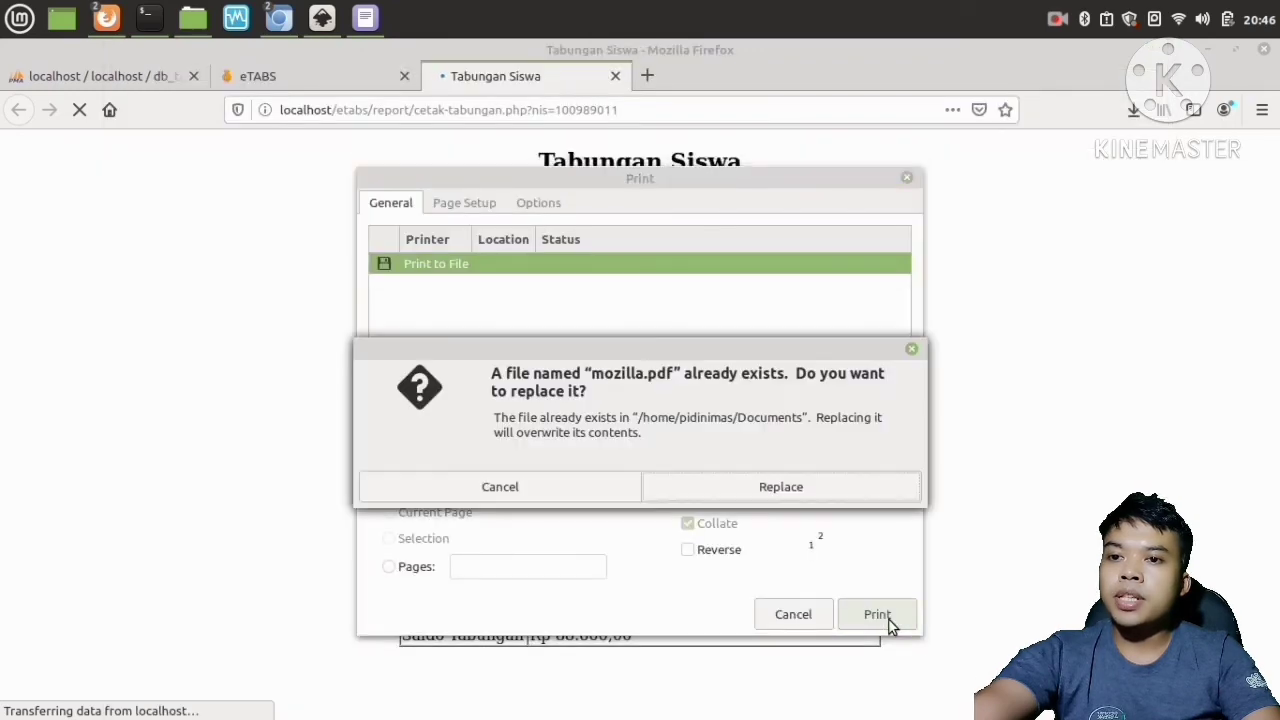
{"action": "left_click", "coordinate": [785, 487]}
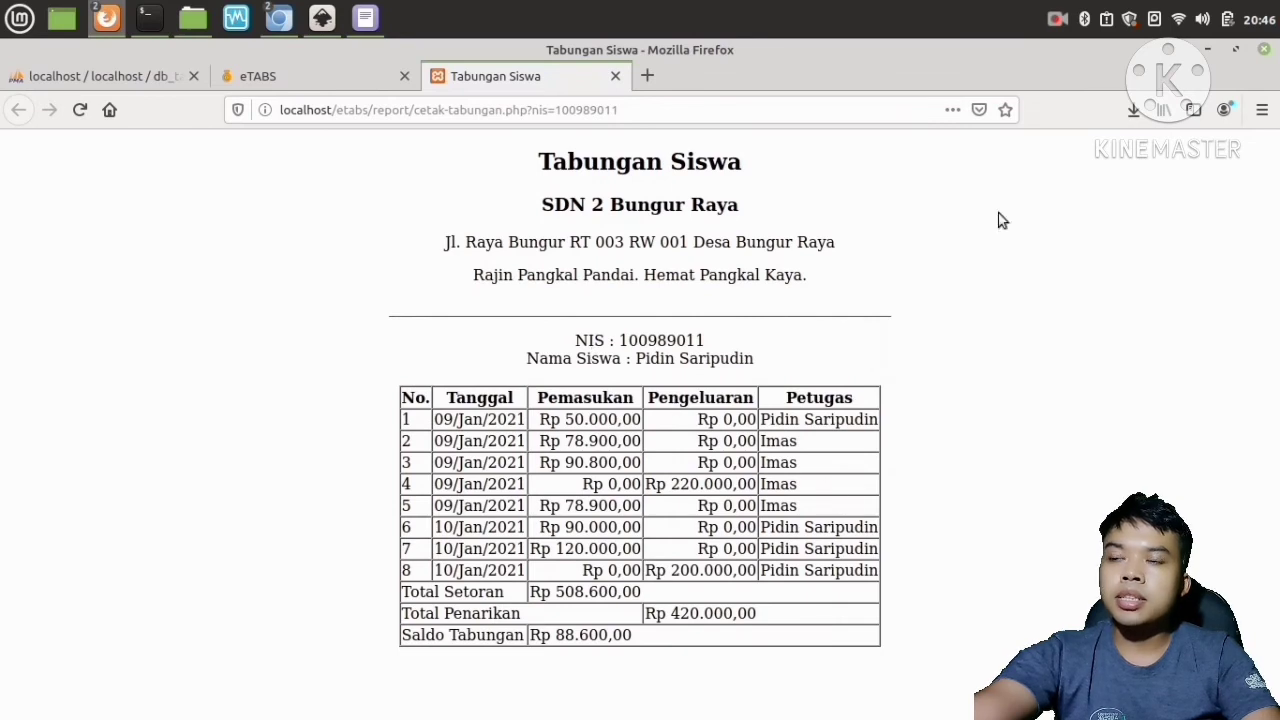
Switch to the file manager and open the saved mozilla.pdf from the Documents folder.
{"action": "left_click", "coordinate": [193, 18]}
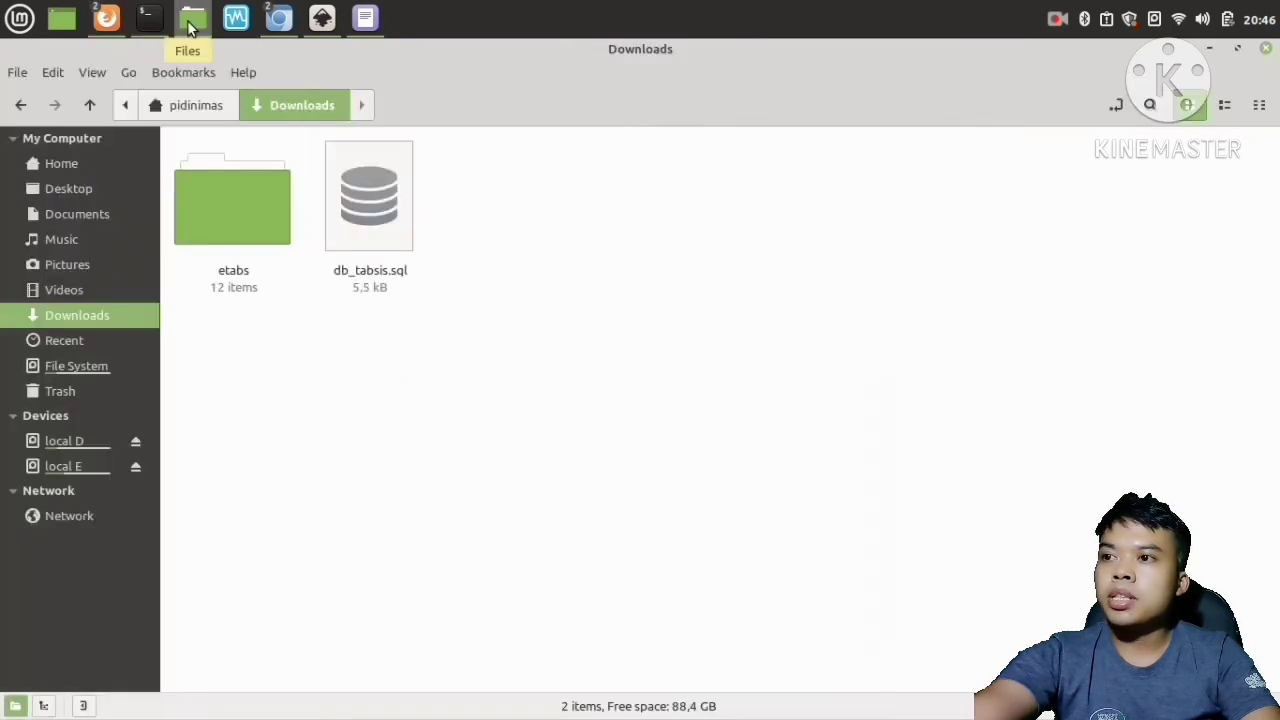
{"action": "left_click", "coordinate": [91, 217]}
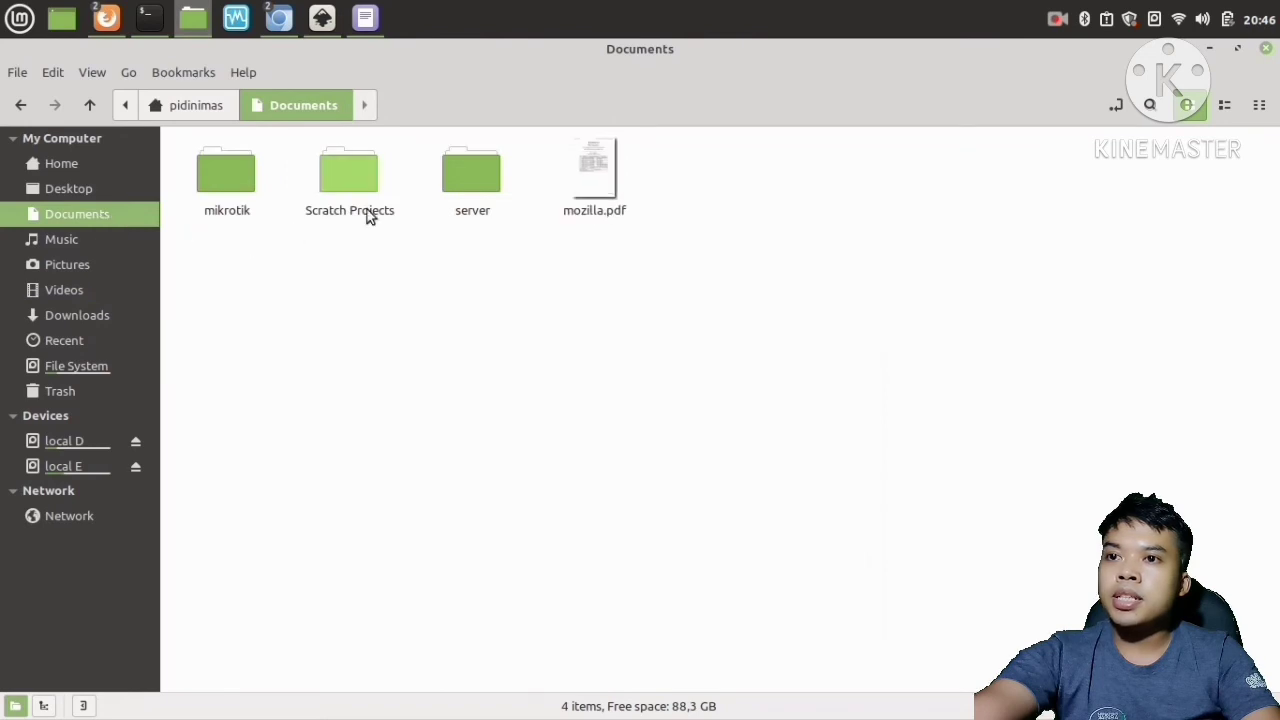
{"action": "left_click", "coordinate": [585, 188]}
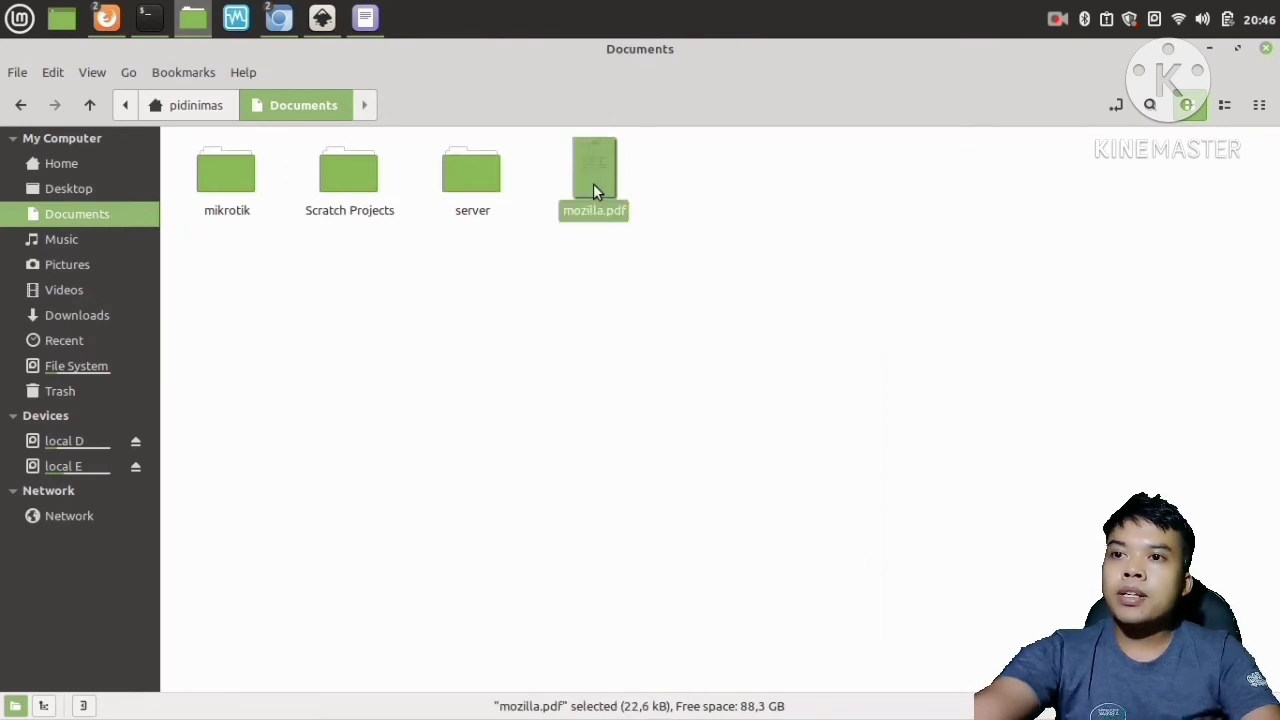
{"action": "key", "text": "ctrl+plus"}
{"action": "key", "text": "ctrl+plus"}
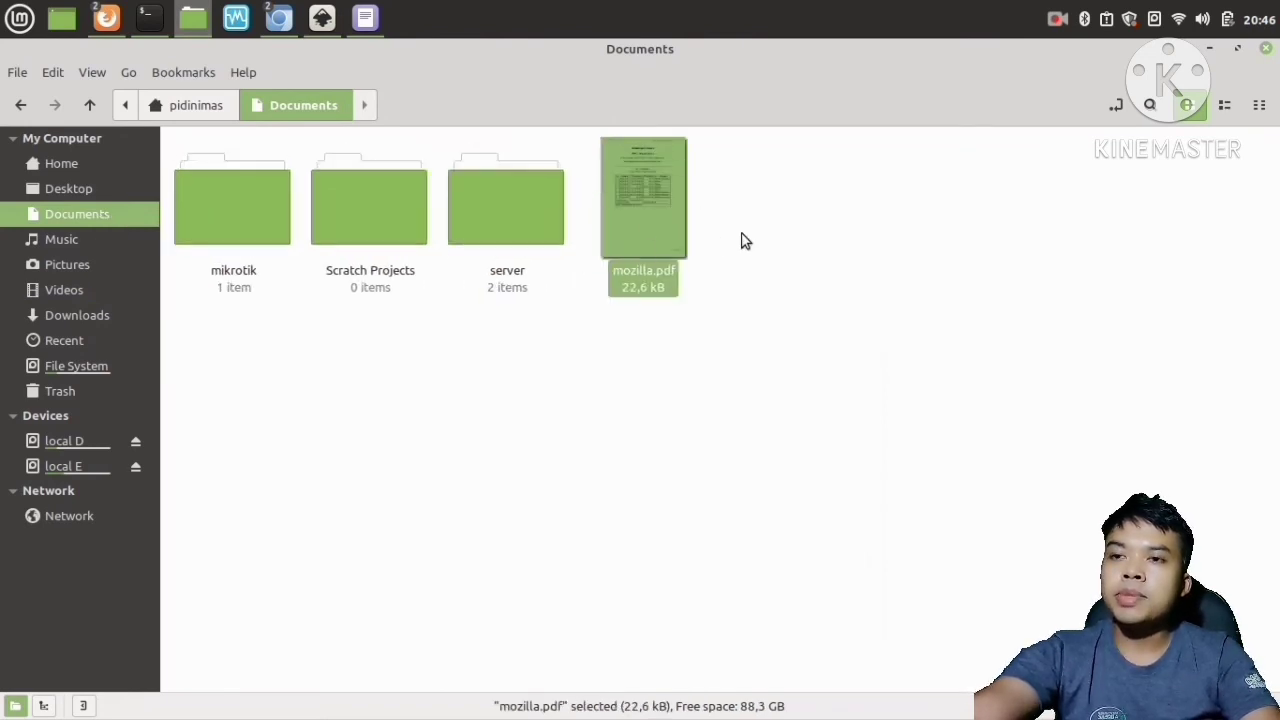
{"action": "left_click", "coordinate": [742, 242]}
{"action": "left_click", "coordinate": [665, 211]}
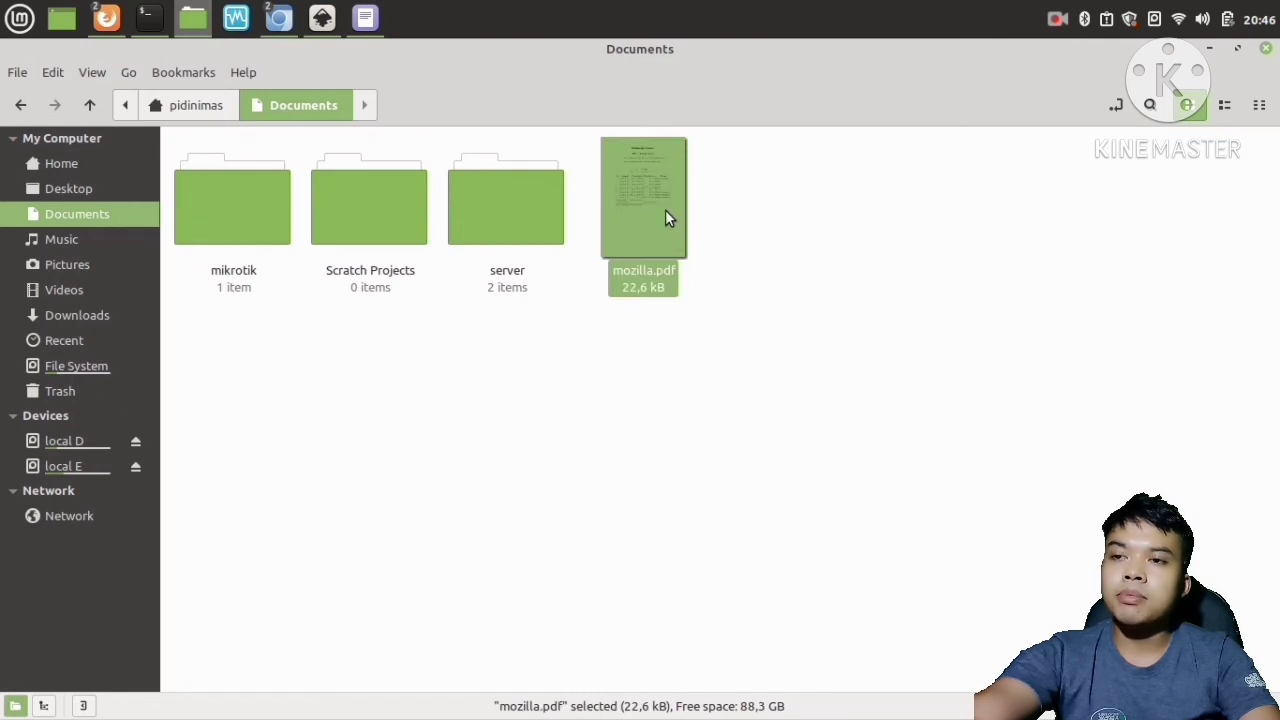
{"action": "double_click", "coordinate": [657, 202]}
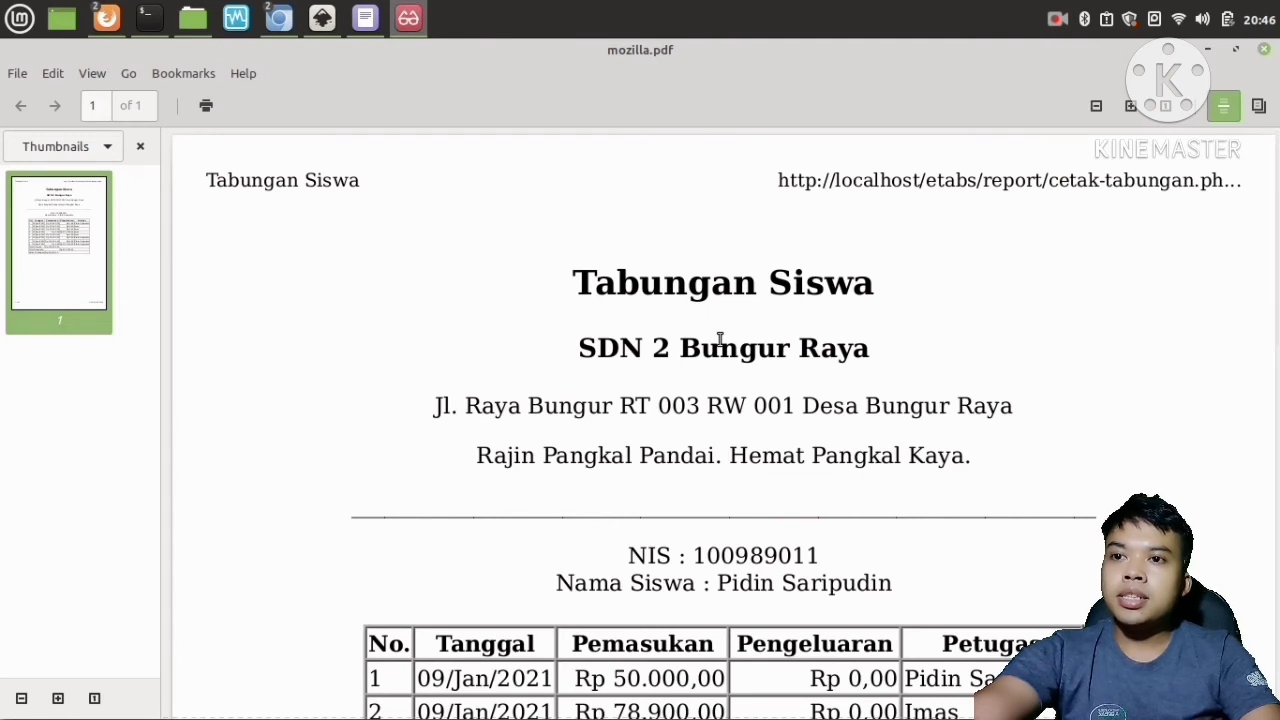
Examine the header and school name of the printed savings report PDF.
{"action": "scroll", "coordinate": [720, 340], "scroll_direction": "down", "scroll_amount": 1}
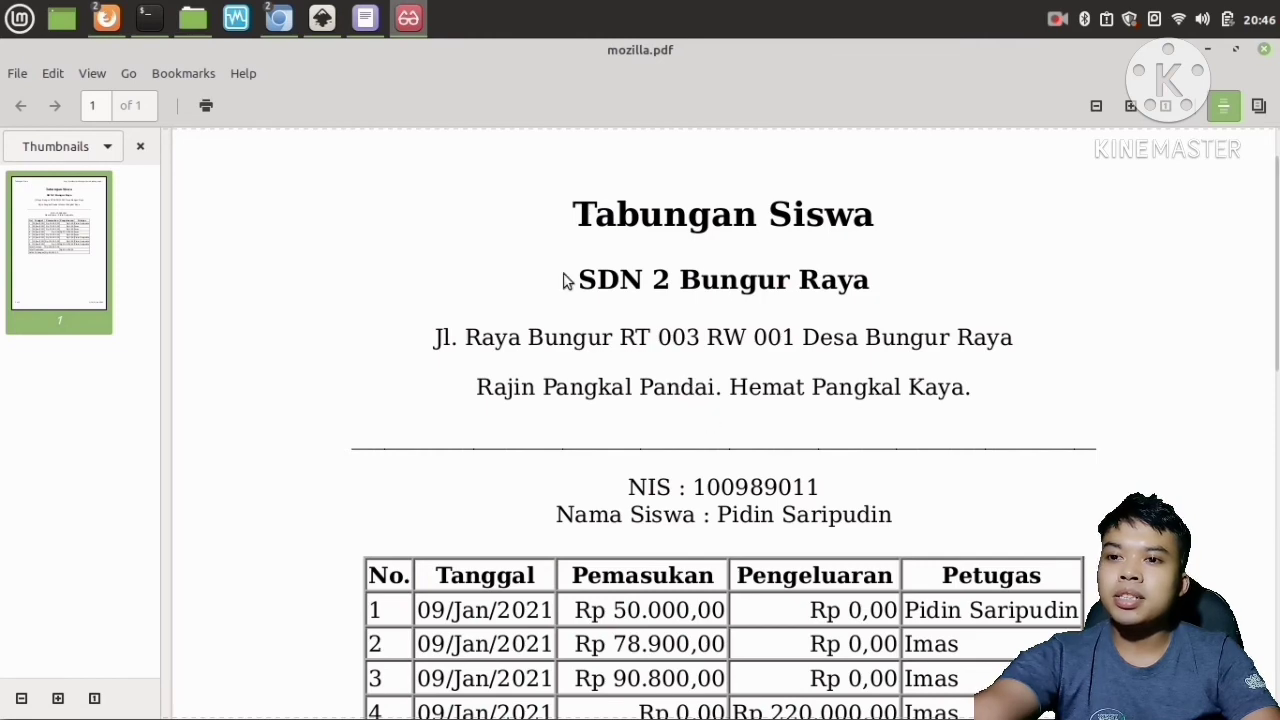
{"action": "scroll", "coordinate": [745, 340], "scroll_direction": "down", "scroll_amount": 3}
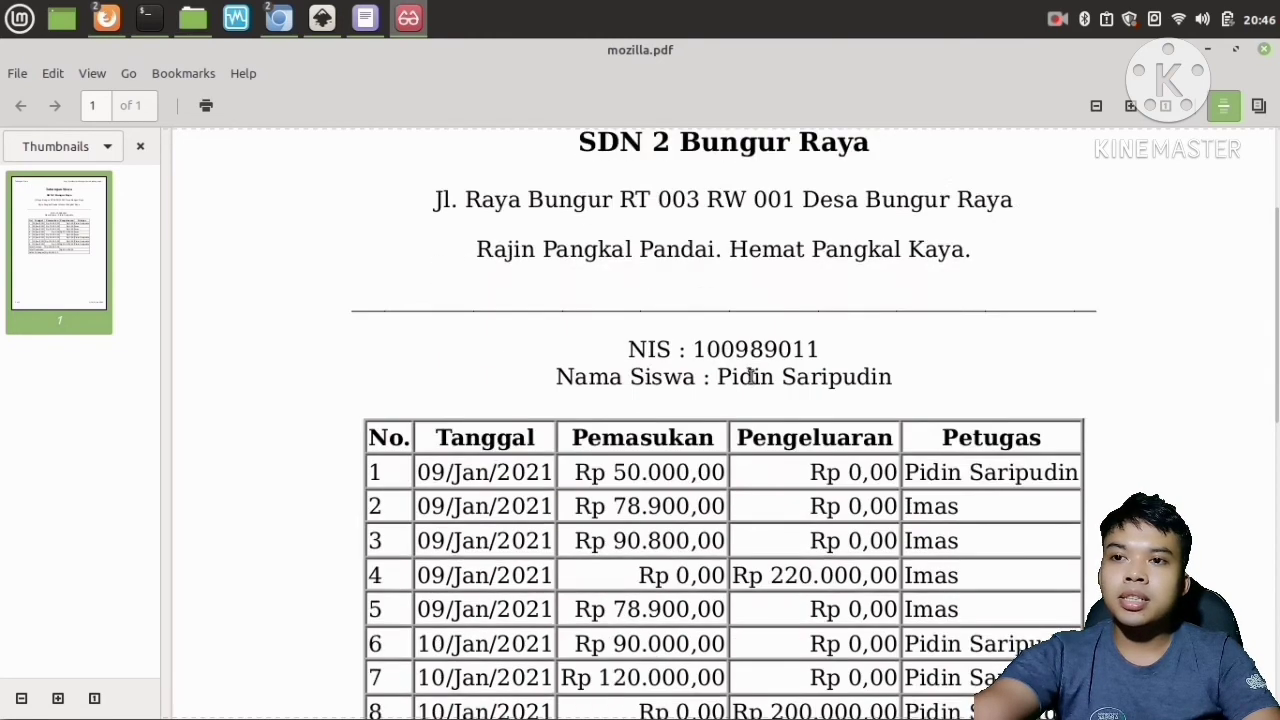
{"action": "scroll", "coordinate": [763, 408], "scroll_direction": "up", "scroll_amount": 5}
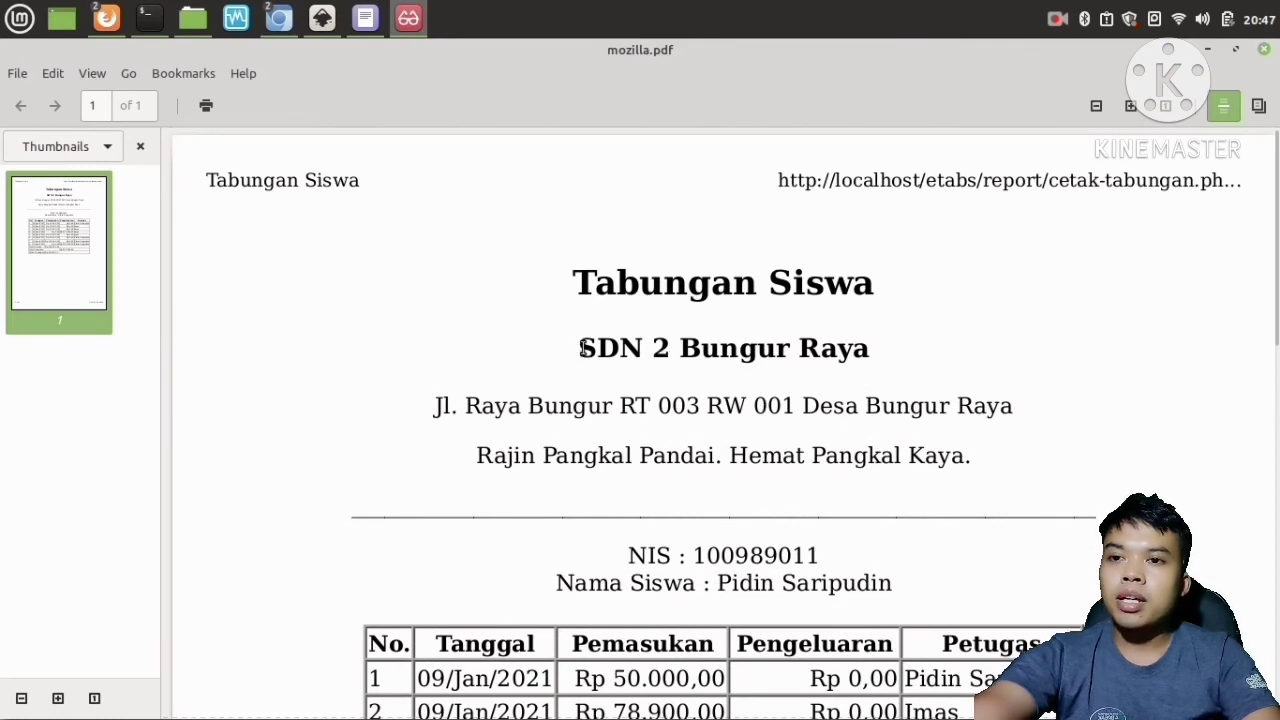
{"action": "left_click_drag", "start_coordinate": [578, 349], "coordinate": [866, 355]}
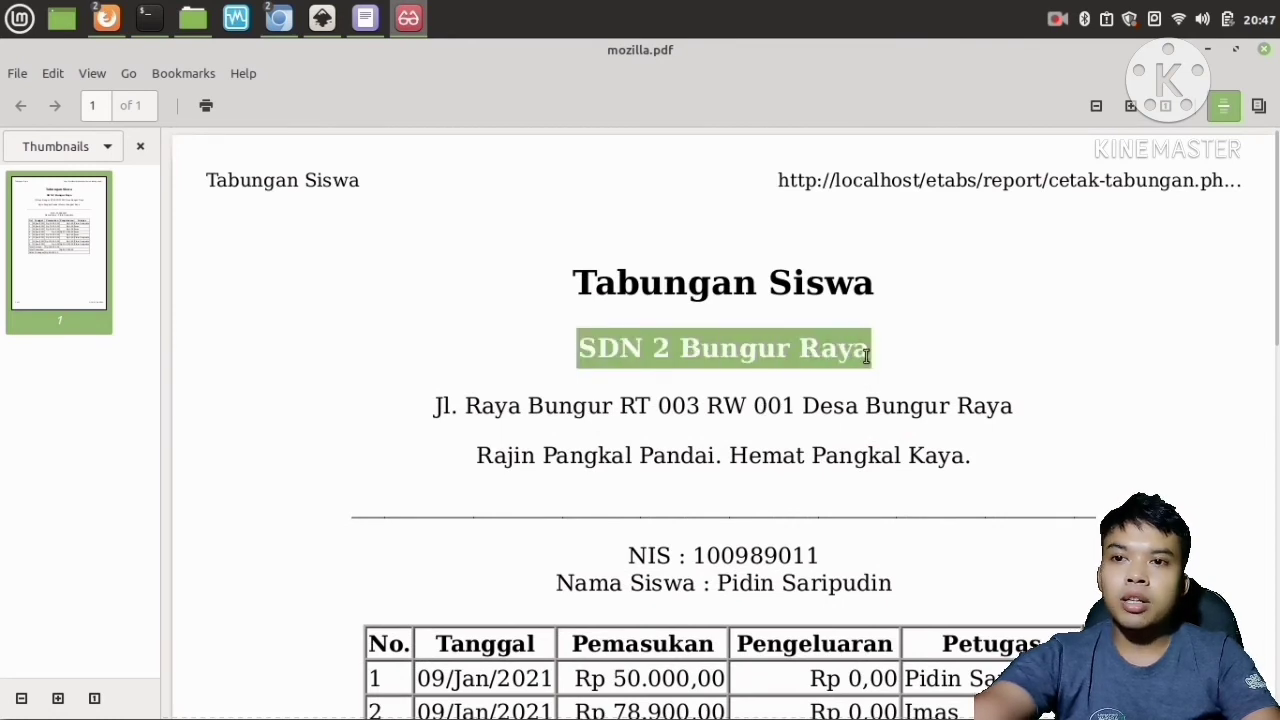
{"action": "left_click", "coordinate": [889, 363]}
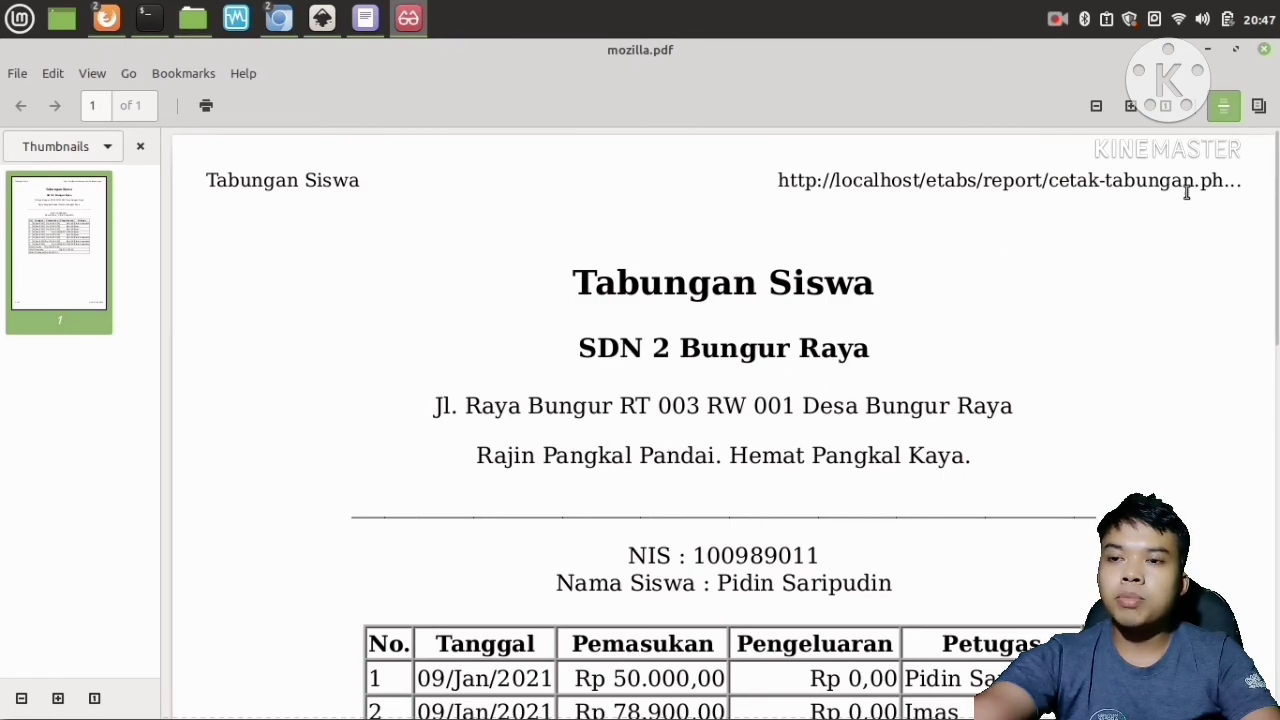
{"action": "scroll", "coordinate": [616, 442], "scroll_direction": "down", "scroll_amount": 3}
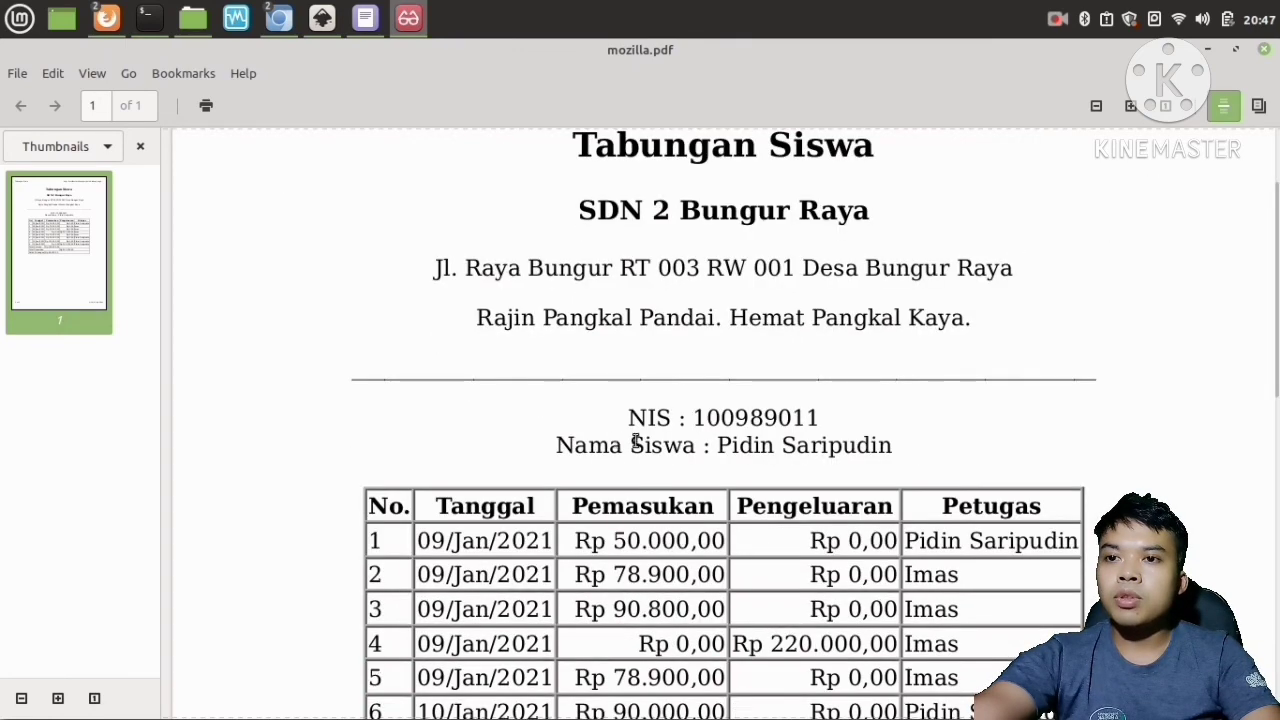
{"action": "scroll", "coordinate": [636, 442], "scroll_direction": "up", "scroll_amount": 3}
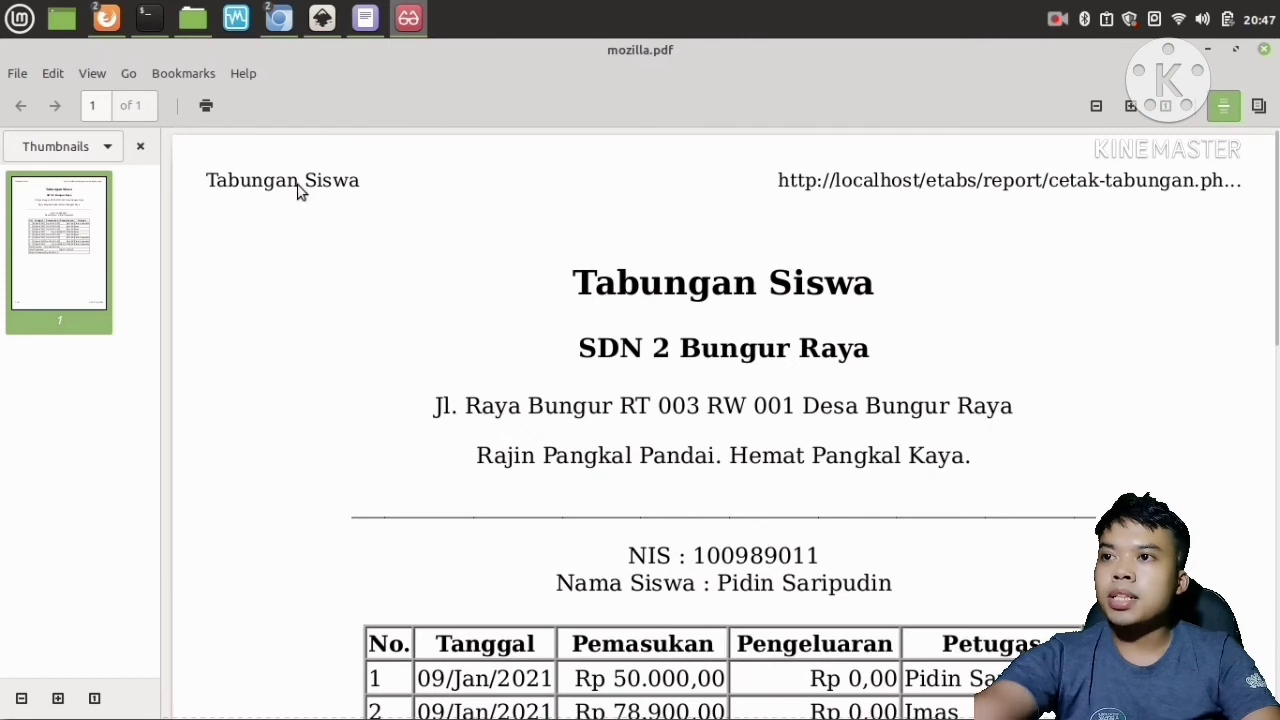
Open cetak-tabungan.php from the Downloads etabs report folder in the text editor.
{"action": "left_click", "coordinate": [193, 20]}
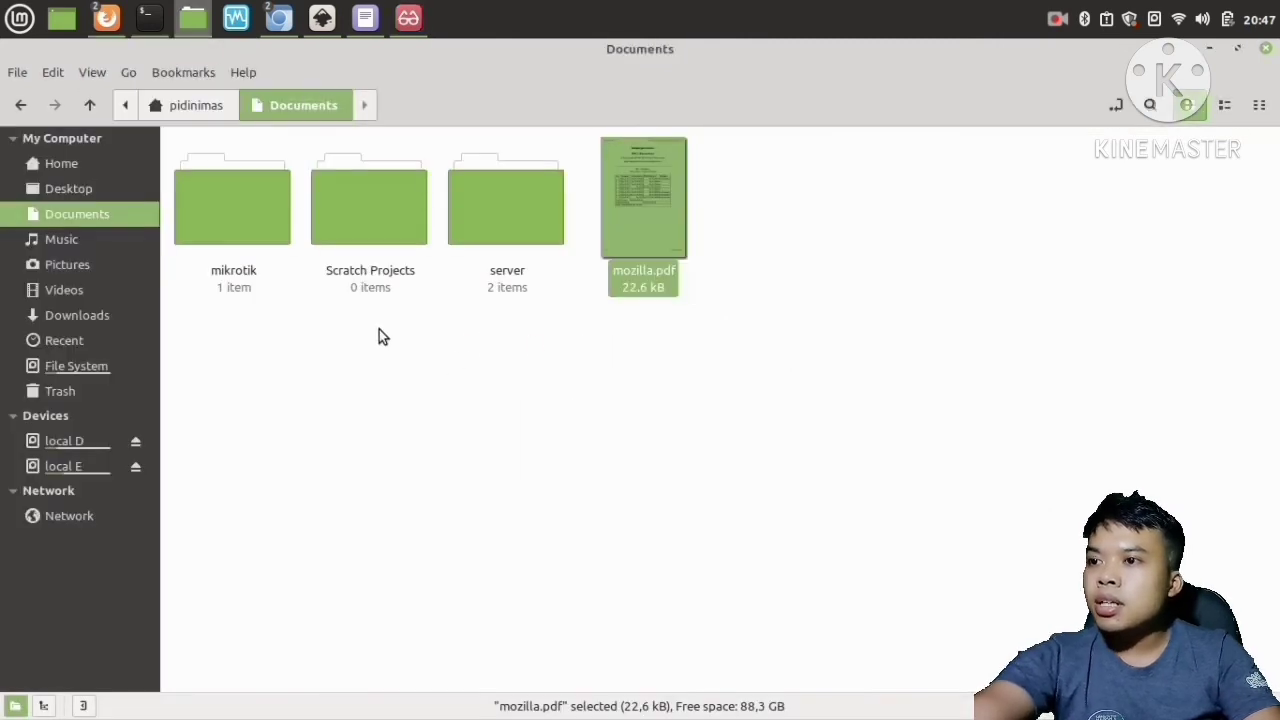
{"action": "left_click", "coordinate": [86, 310]}
{"action": "double_click", "coordinate": [248, 215]}
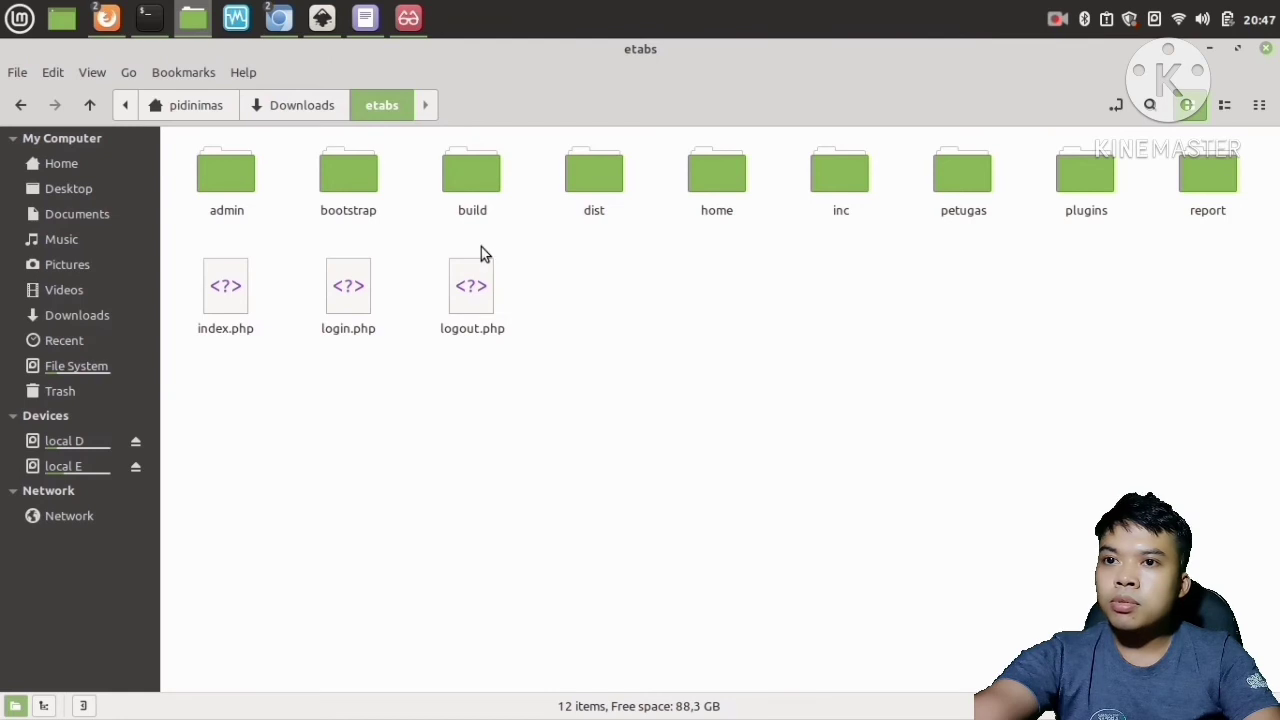
{"action": "double_click", "coordinate": [1204, 190]}
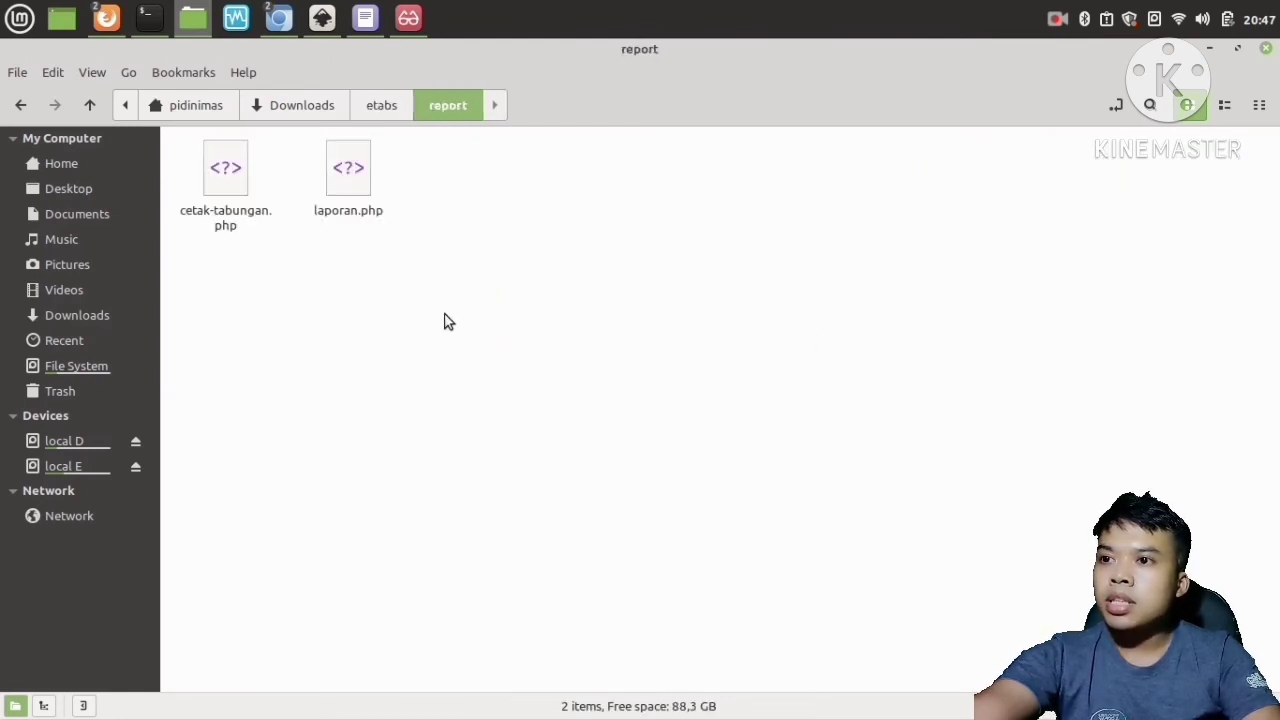
{"action": "left_click", "coordinate": [244, 193]}
{"action": "right_click", "coordinate": [223, 166]}
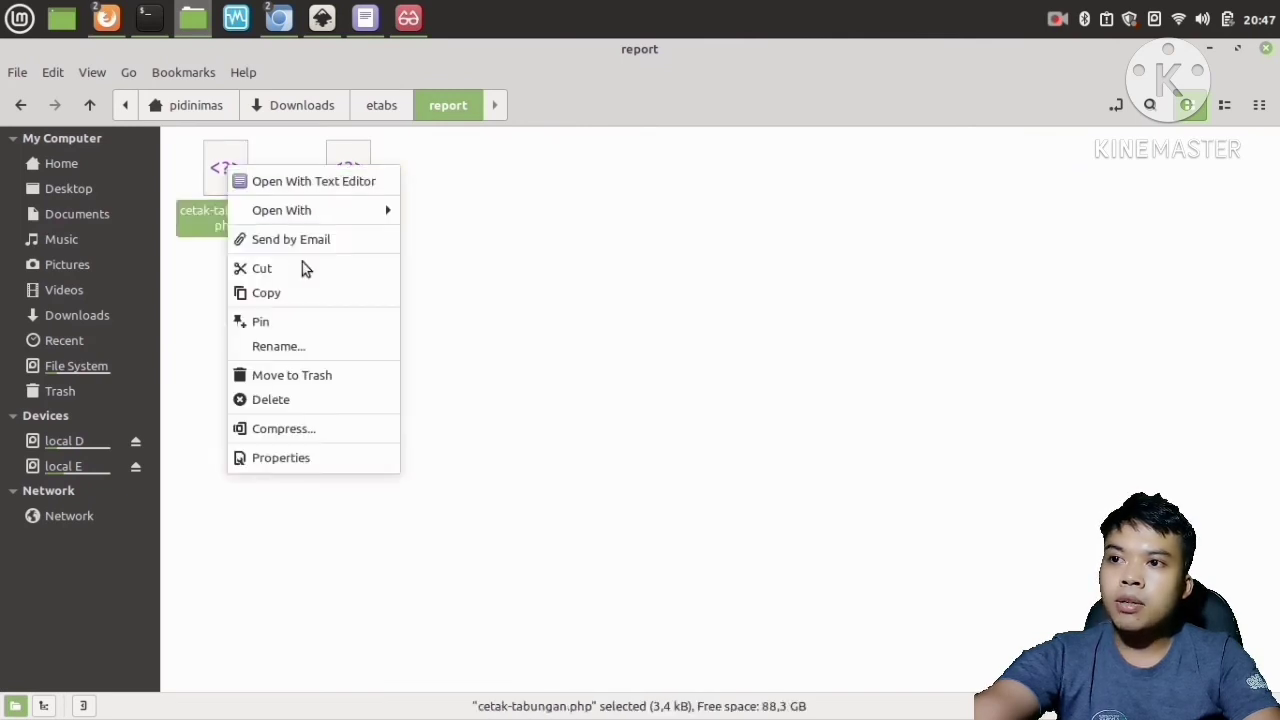
{"action": "mouse_move", "coordinate": [305, 210]}
{"action": "left_click", "coordinate": [433, 236]}
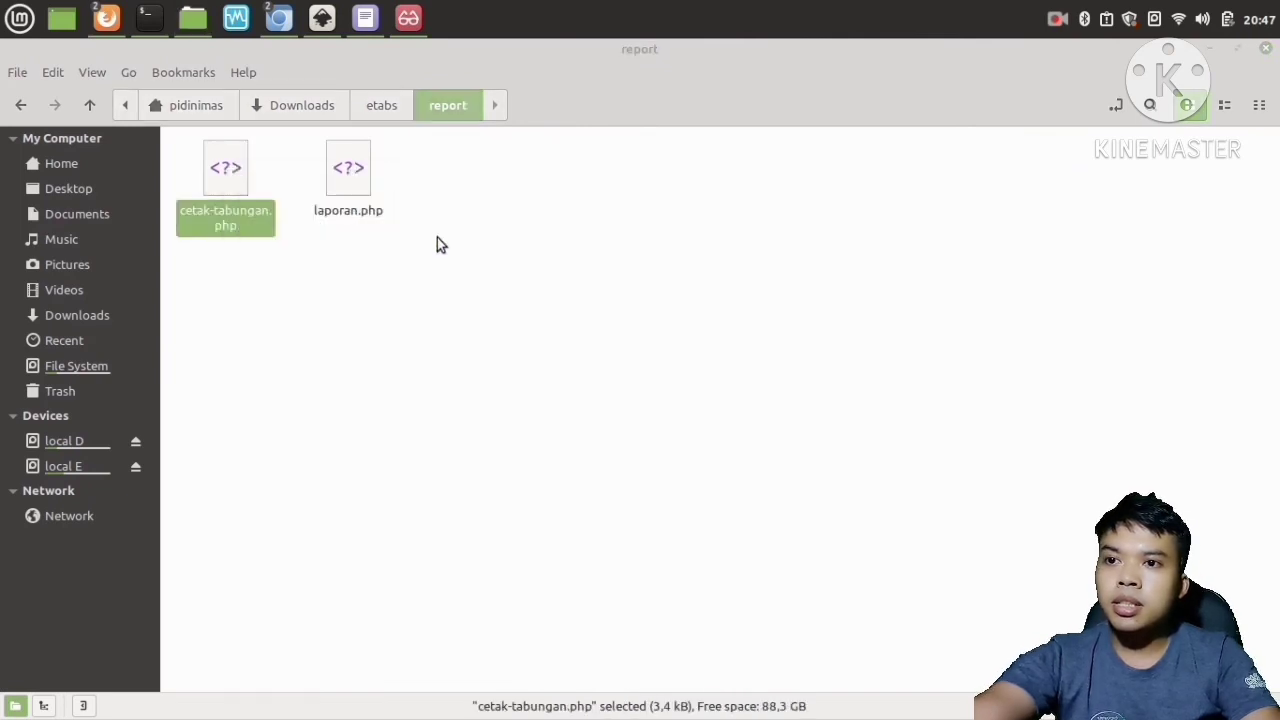
{"action": "left_click", "coordinate": [1096, 223]}
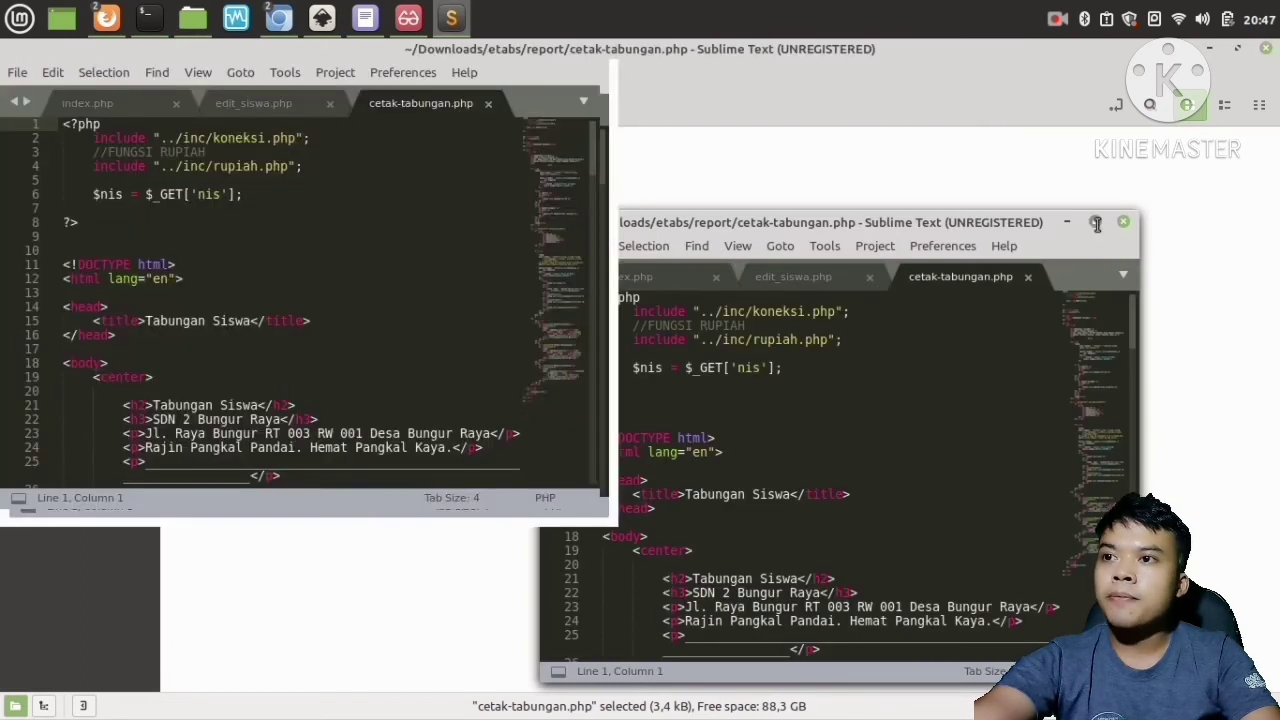
Close the other open editor tabs, leaving only cetak-tabungan.php, and enlarge the editor font.
{"action": "left_click", "coordinate": [329, 104]}
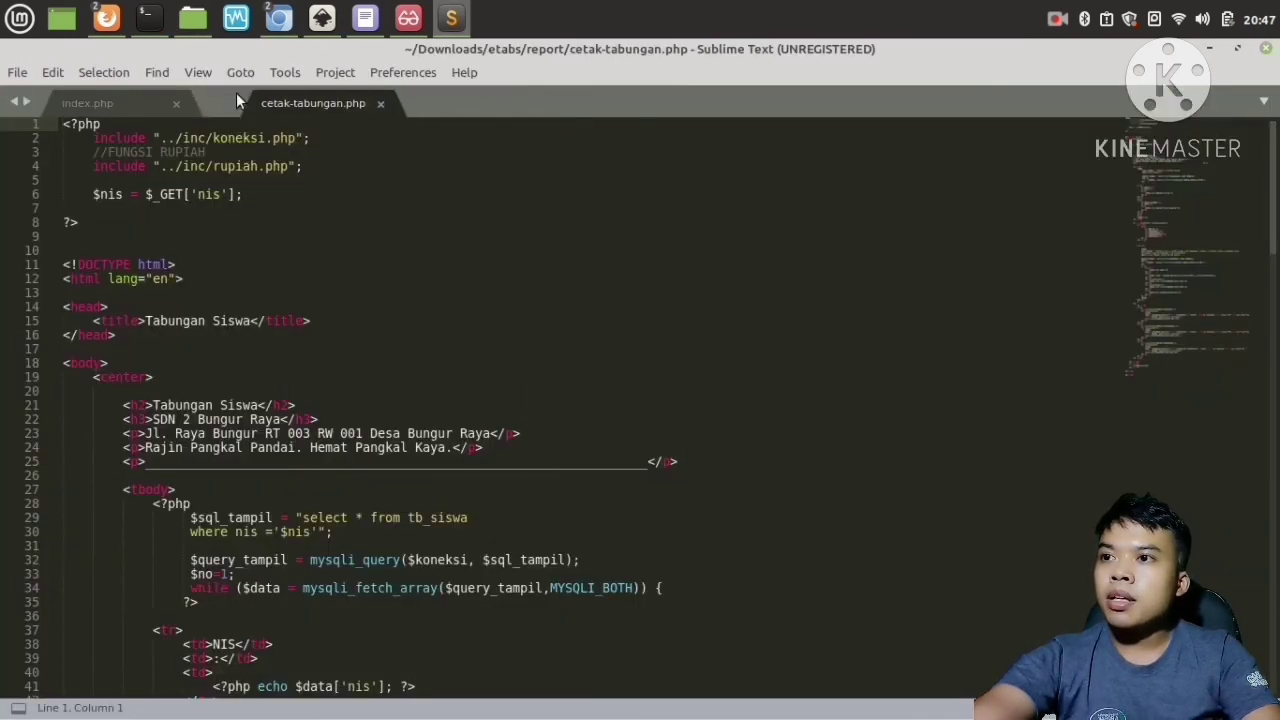
{"action": "left_click", "coordinate": [178, 102]}
{"action": "key", "text": "ctrl+equal"}
{"action": "key", "text": "ctrl+equal"}
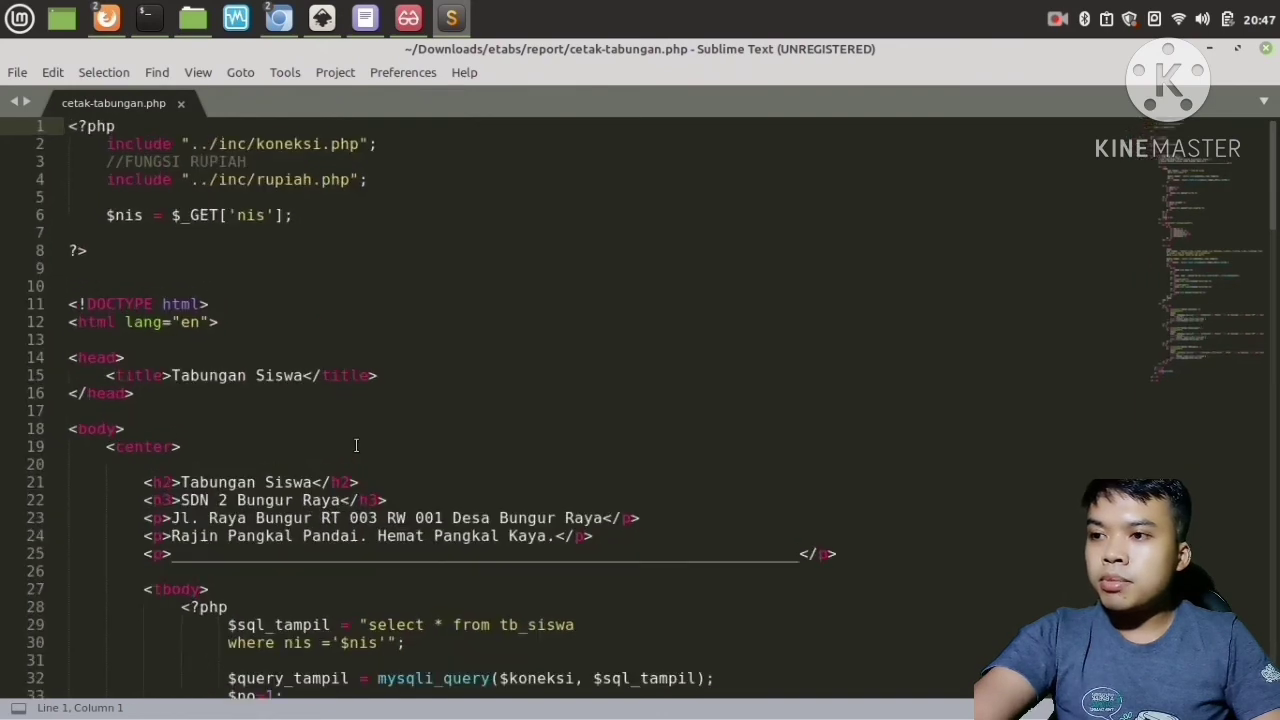
{"action": "key", "text": "ctrl+equal"}
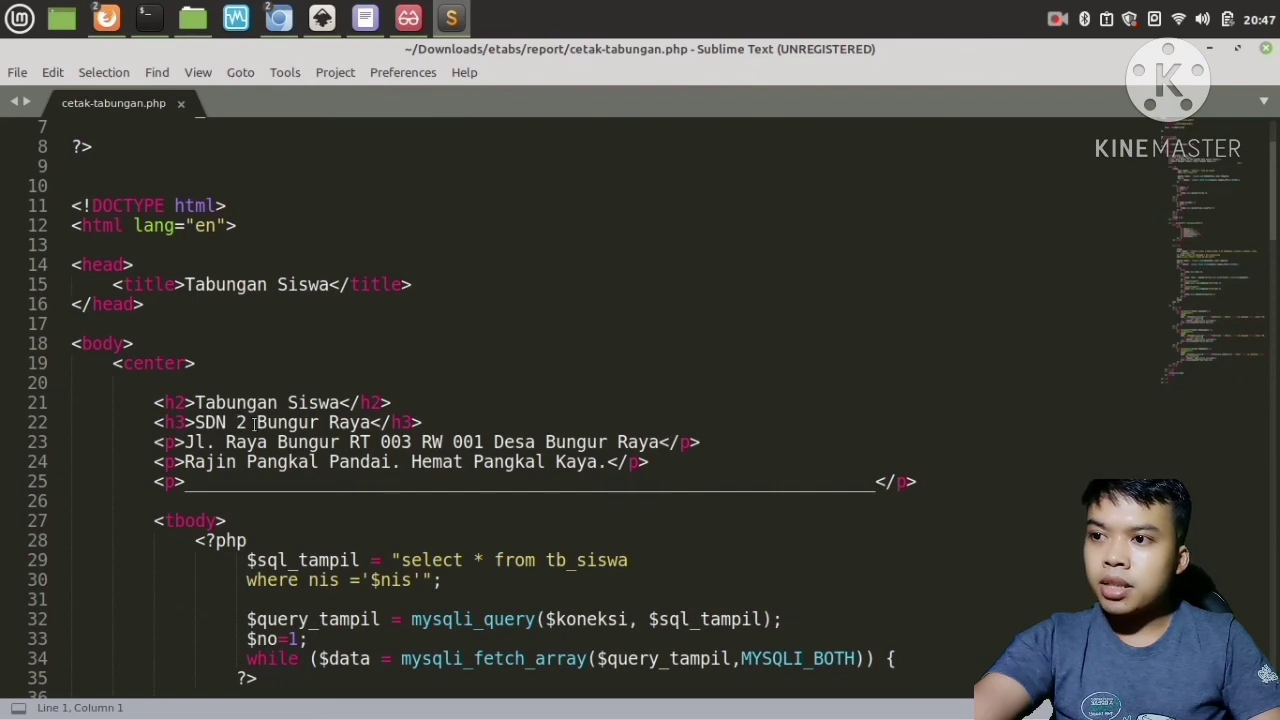
Set the school heading to SDN 3 Bungur Raya, save cetak-tabungan.php and close the editor.
{"action": "left_click", "coordinate": [245, 422]}
{"action": "key", "text": "BackSpace"}
{"action": "type", "text": "3"}
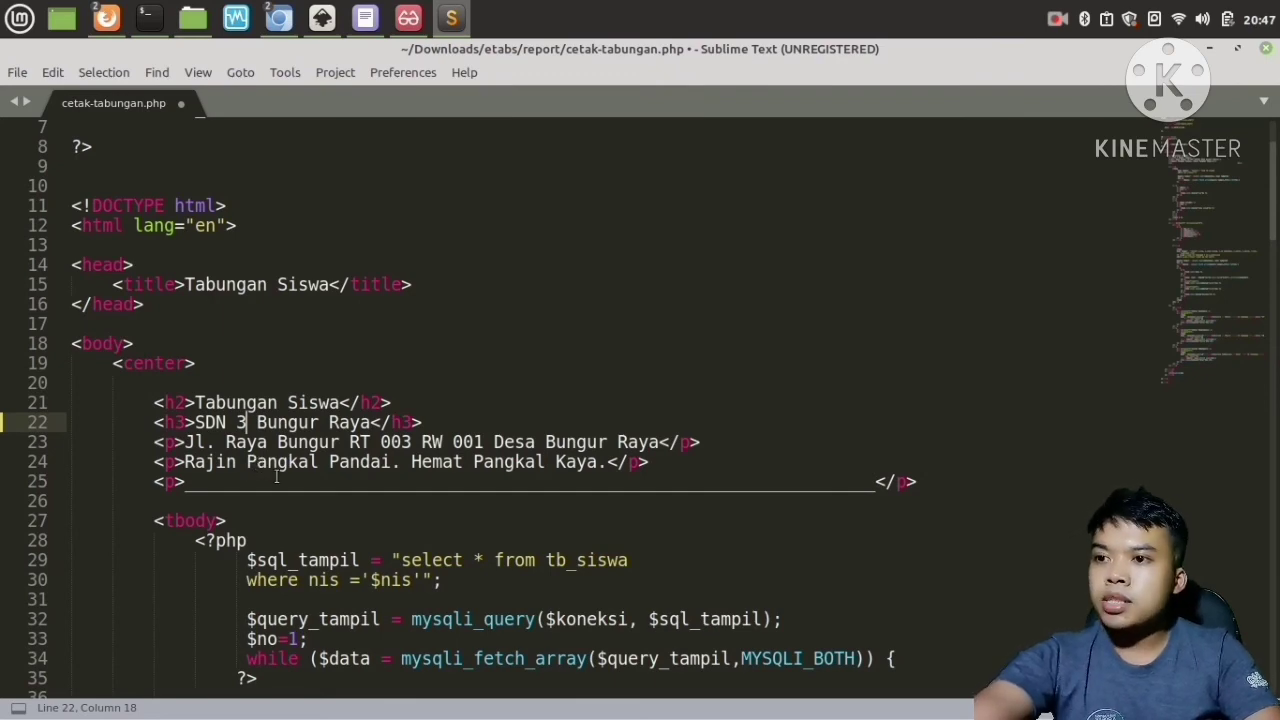
{"action": "scroll", "coordinate": [371, 460], "scroll_direction": "down", "scroll_amount": 3}
{"action": "scroll", "coordinate": [371, 460], "scroll_direction": "down", "scroll_amount": 6}
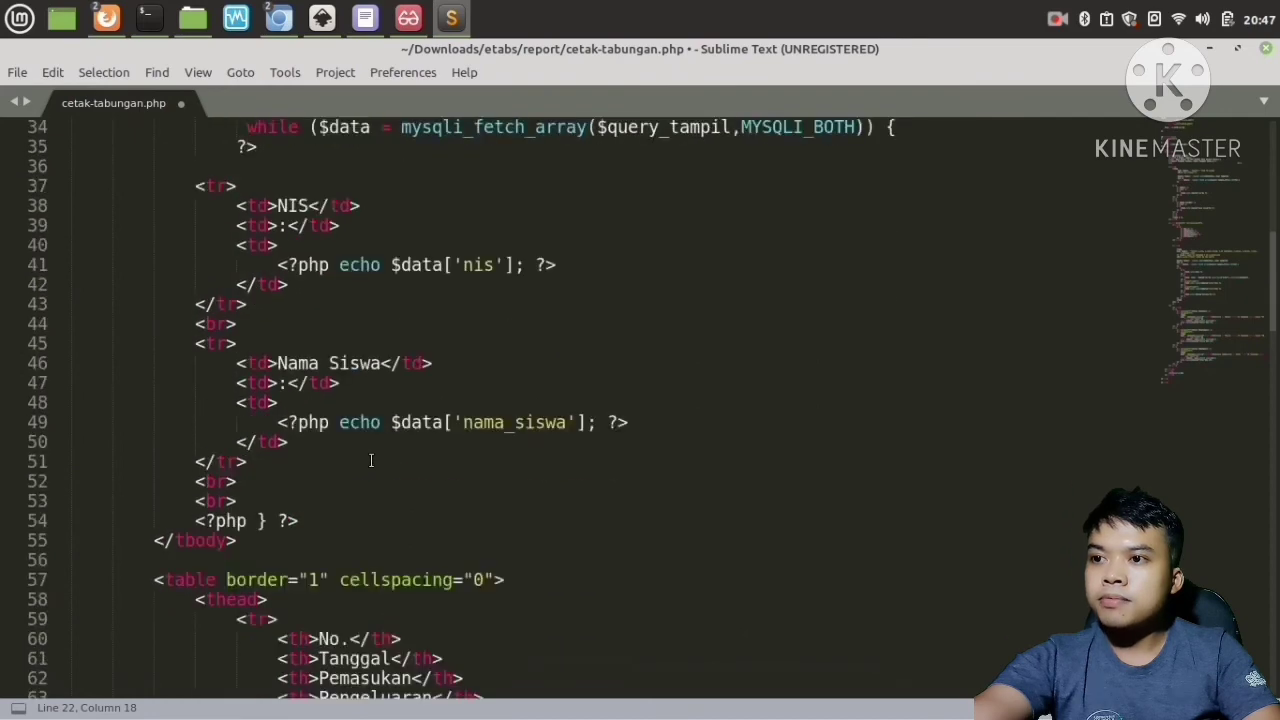
{"action": "scroll", "coordinate": [371, 460], "scroll_direction": "up", "scroll_amount": 11}
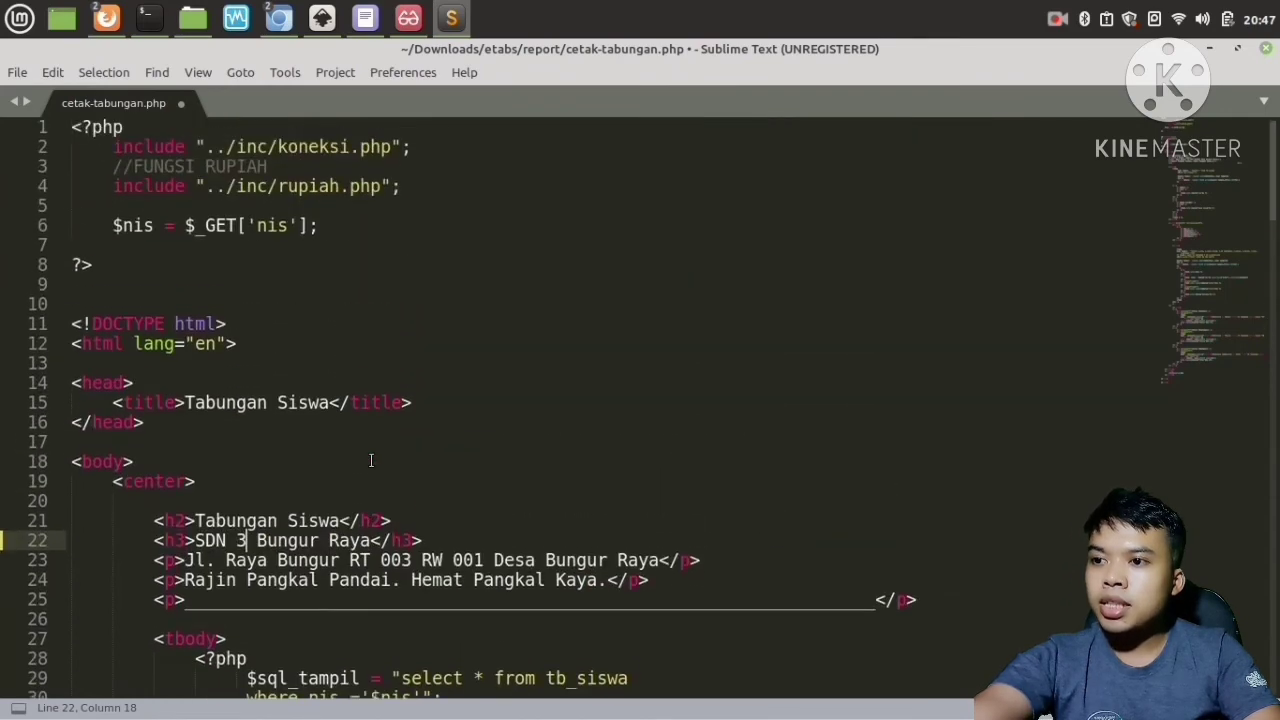
{"action": "scroll", "coordinate": [307, 530], "scroll_direction": "down", "scroll_amount": 1}
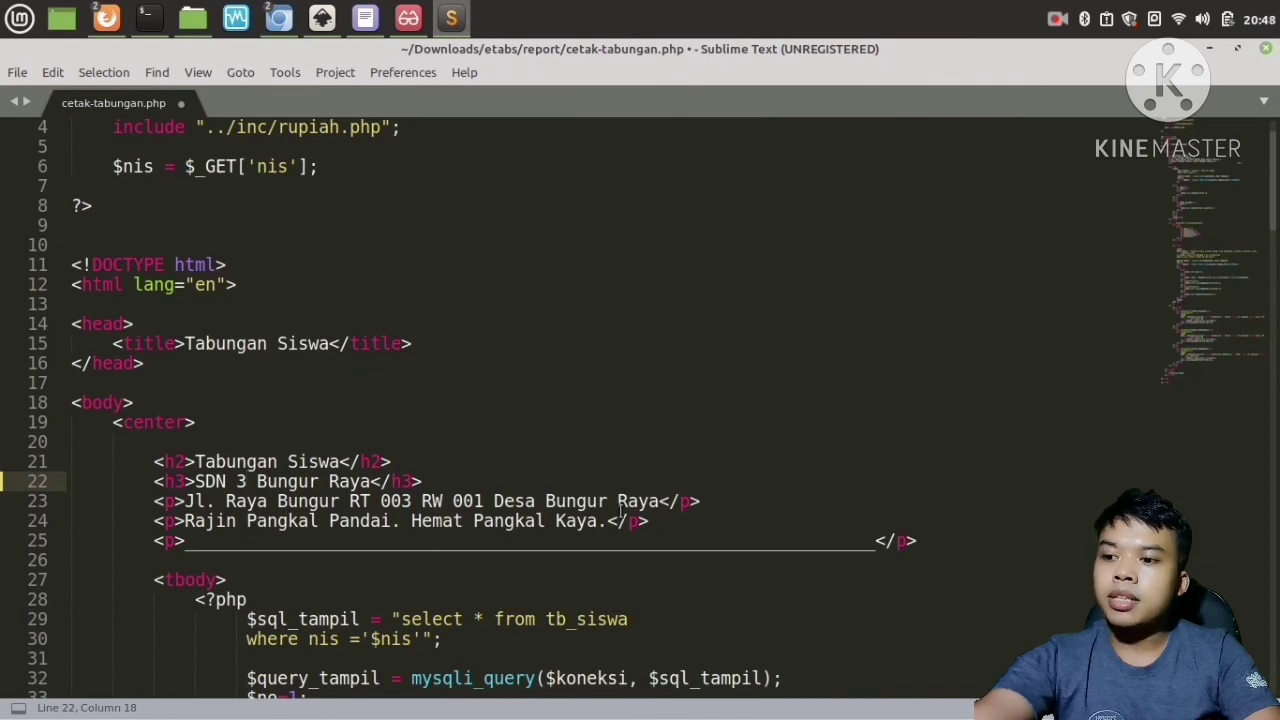
{"action": "key", "text": "ctrl+s"}
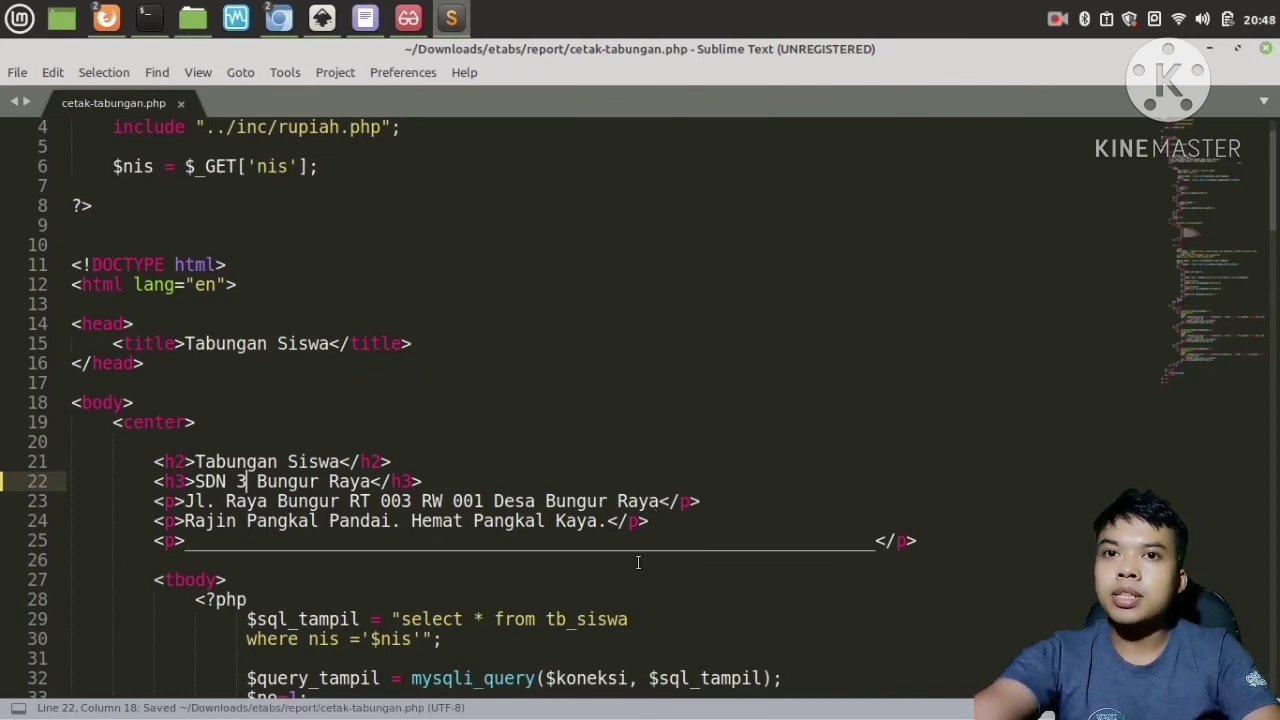
{"action": "left_click", "coordinate": [1265, 50]}
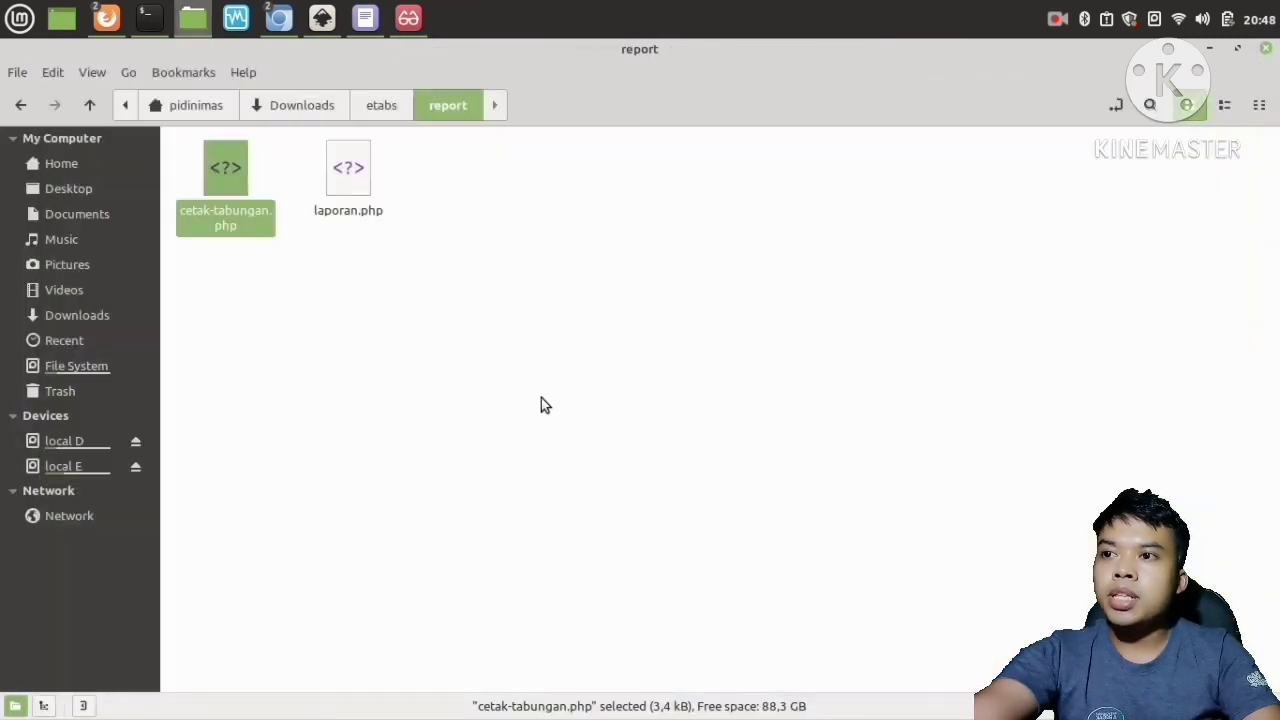
Reopen the report folder and copy the cetak-tabungan.php file.
{"action": "left_click", "coordinate": [21, 106]}
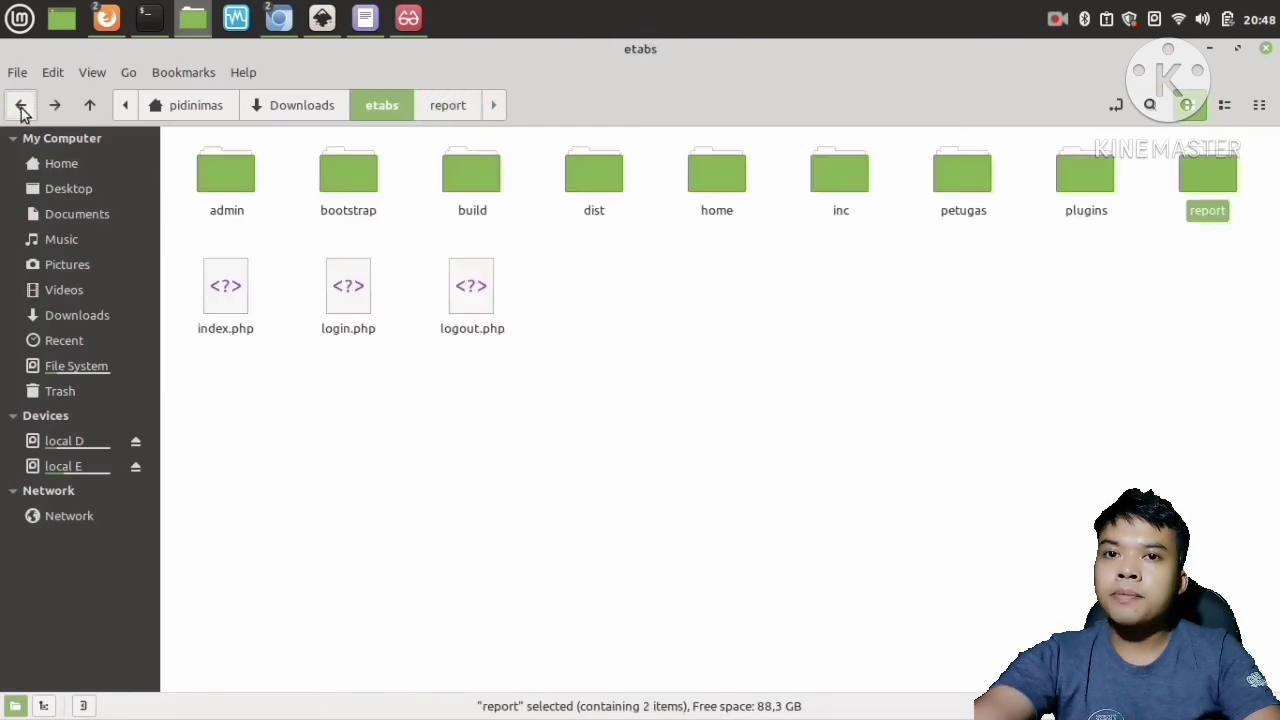
{"action": "double_click", "coordinate": [1203, 186]}
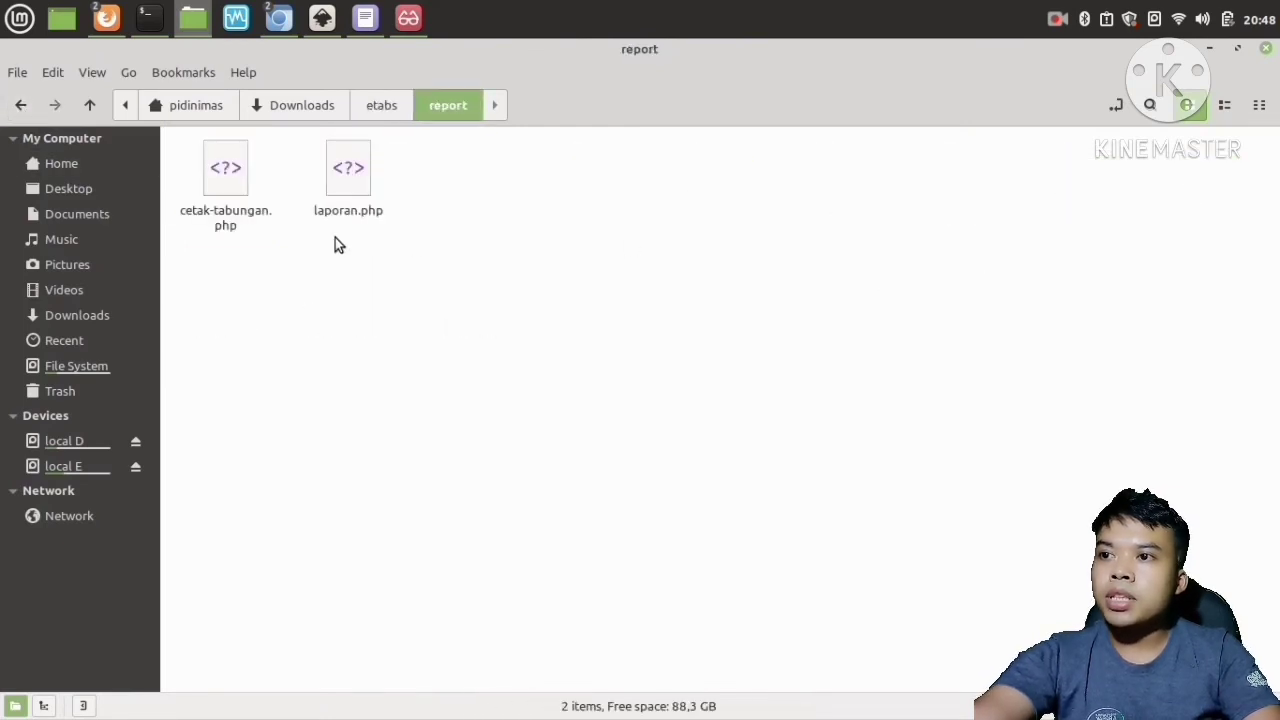
{"action": "right_click", "coordinate": [223, 168]}
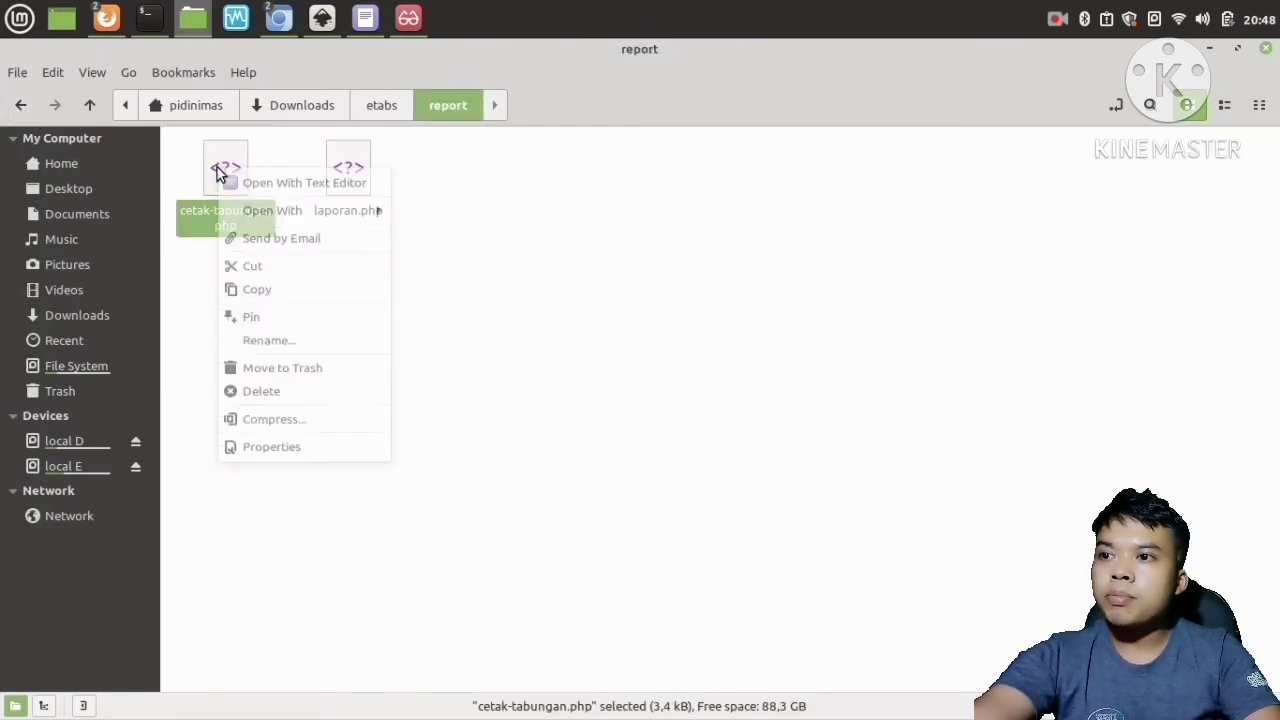
{"action": "left_click", "coordinate": [281, 294]}
{"action": "left_click", "coordinate": [326, 338]}
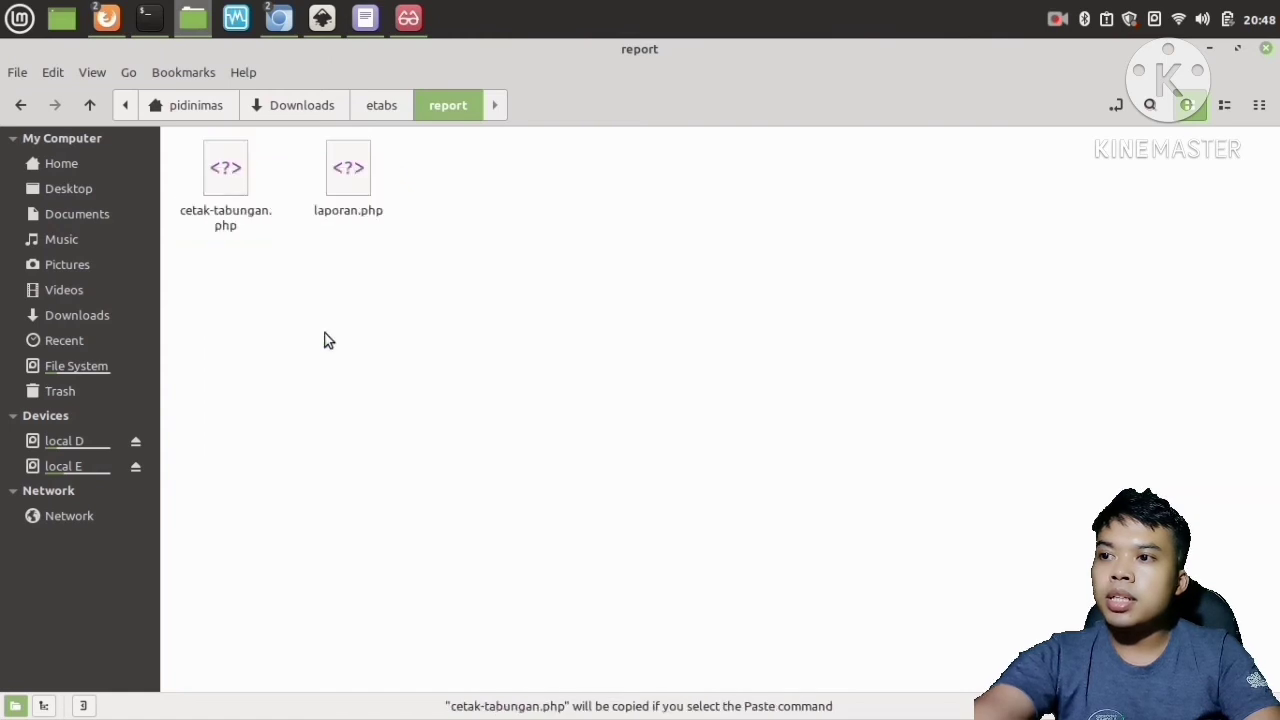
Open the report folder as root, entering the account password to authenticate.
{"action": "right_click", "coordinate": [391, 377]}
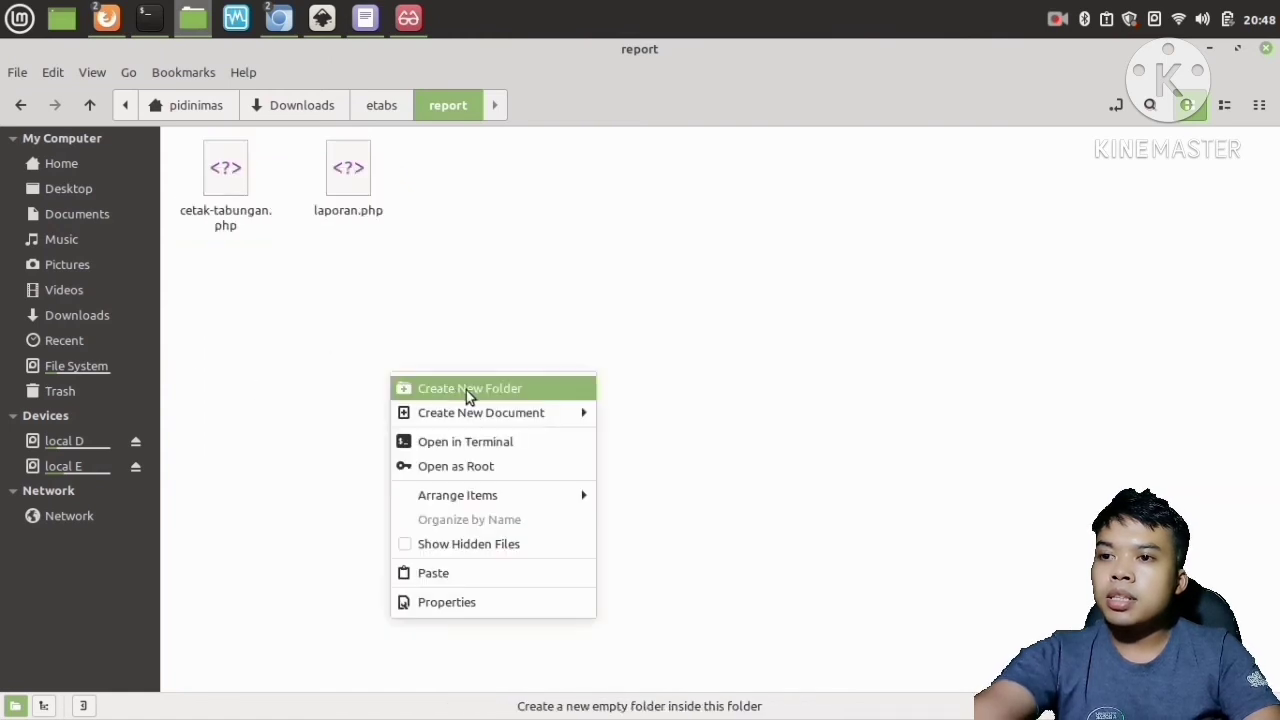
{"action": "left_click", "coordinate": [479, 465]}
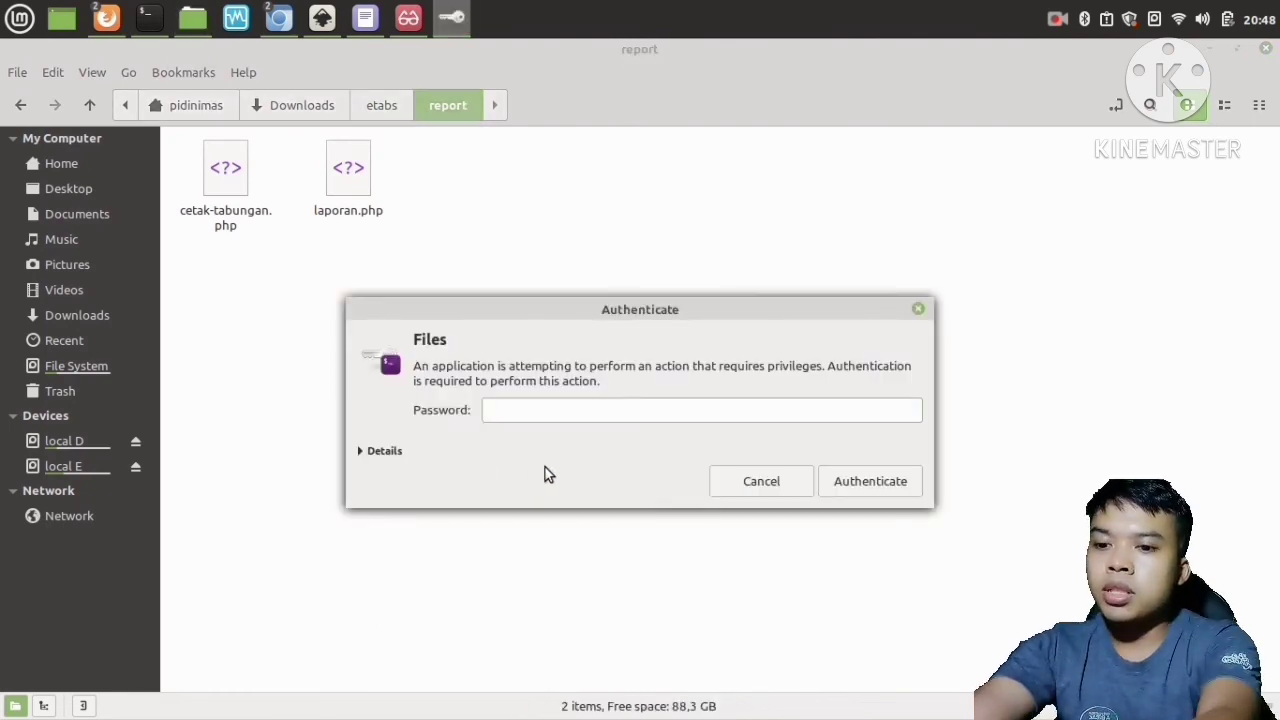
{"action": "type", "text": "******"}
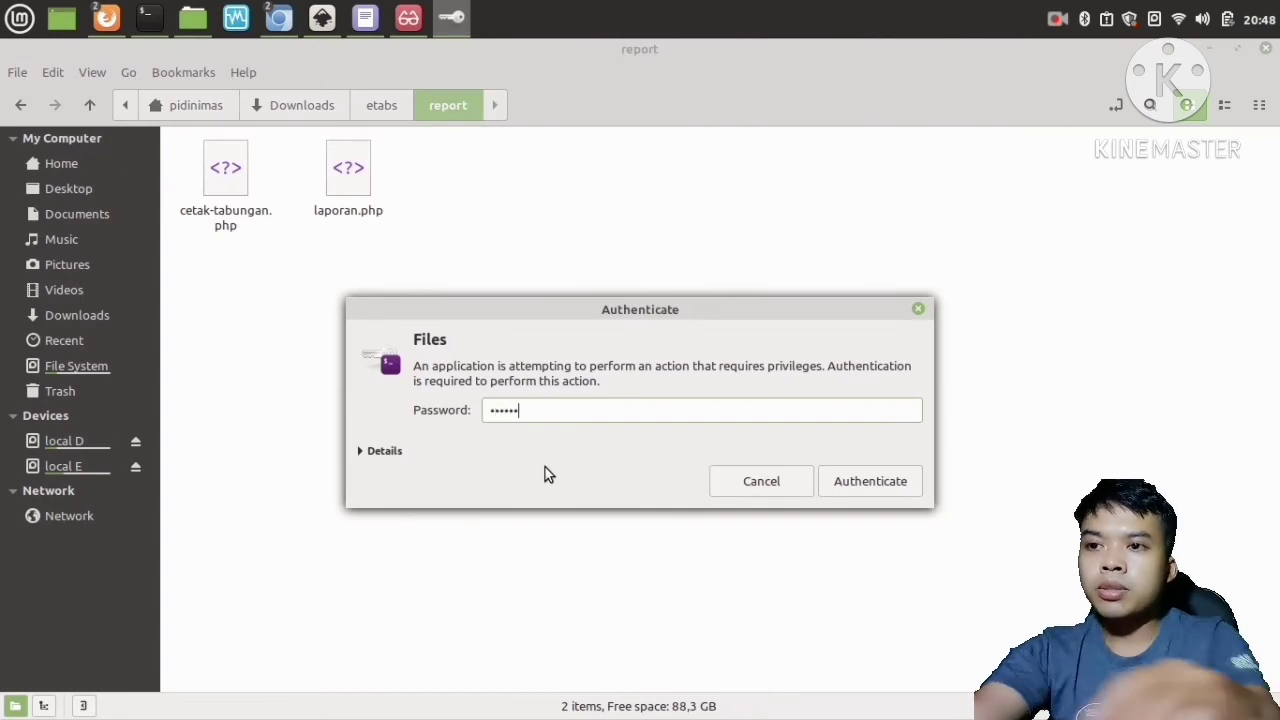
{"action": "key", "text": "Return"}
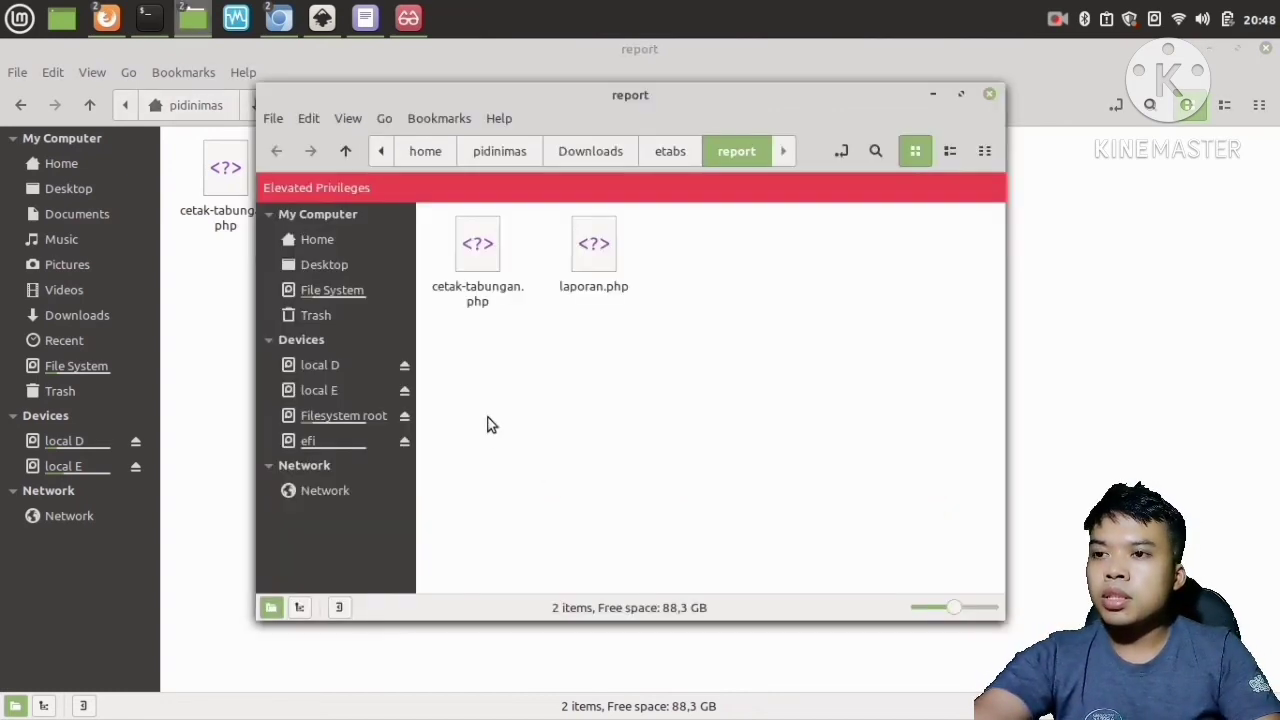
Navigate in the root window to /opt/lampp/htdocs/etabs/report.
{"action": "left_click", "coordinate": [341, 291]}
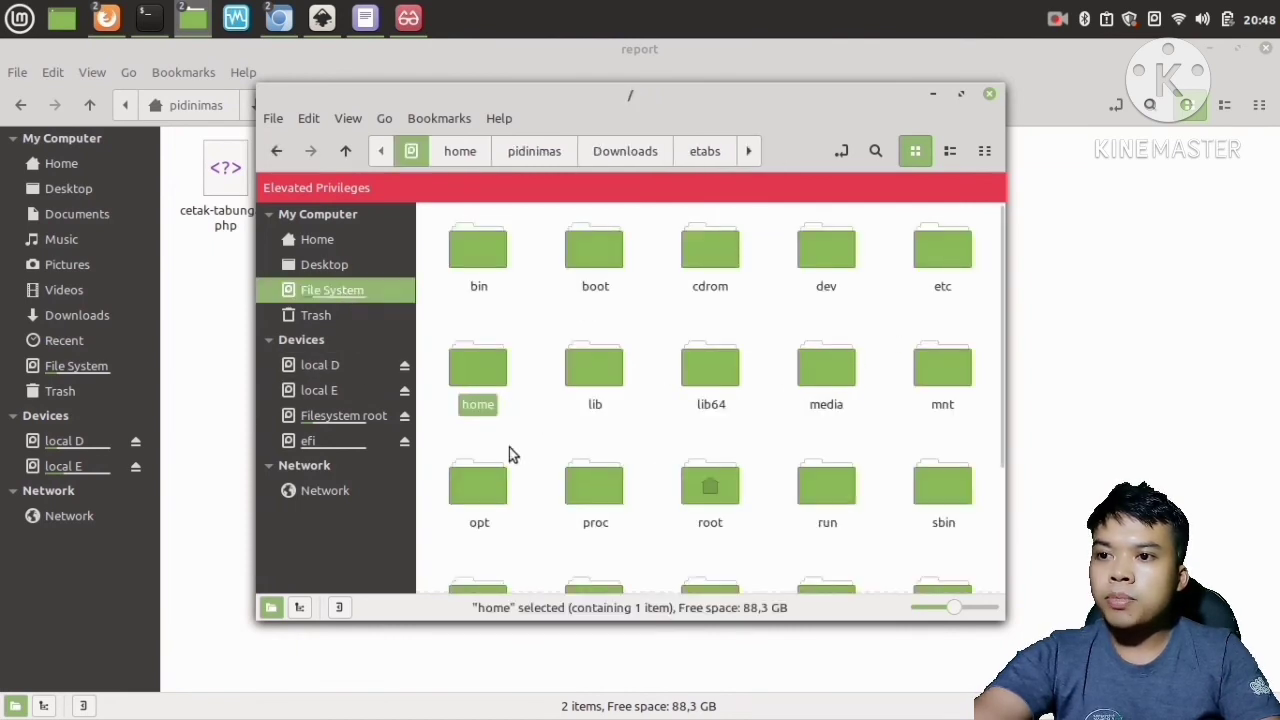
{"action": "left_click", "coordinate": [475, 485]}
{"action": "double_click", "coordinate": [475, 485]}
{"action": "double_click", "coordinate": [471, 249]}
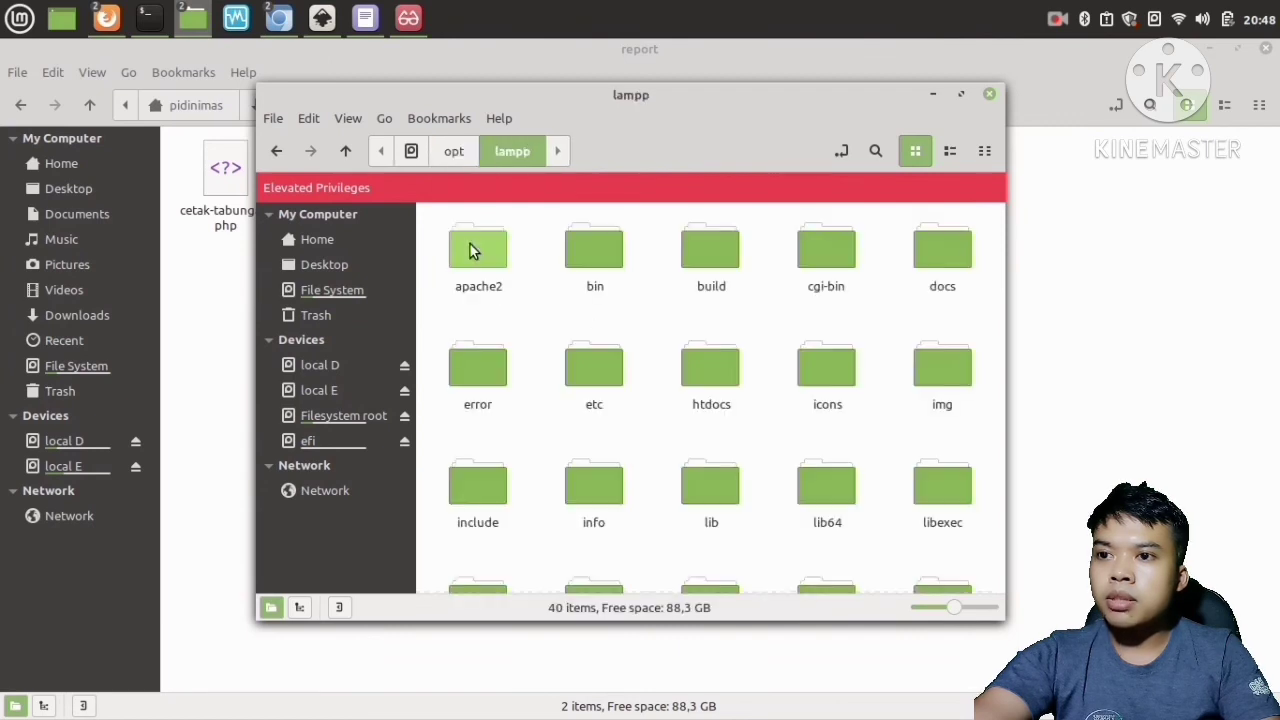
{"action": "double_click", "coordinate": [709, 368]}
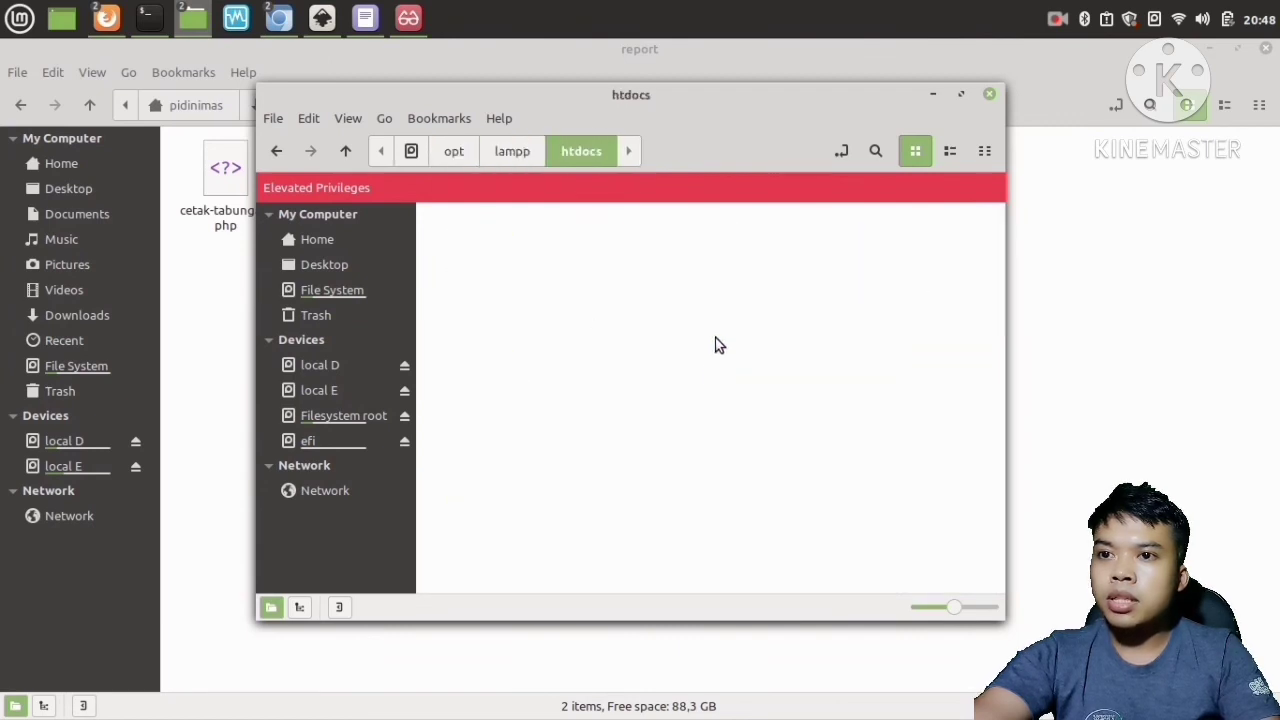
{"action": "double_click", "coordinate": [692, 255]}
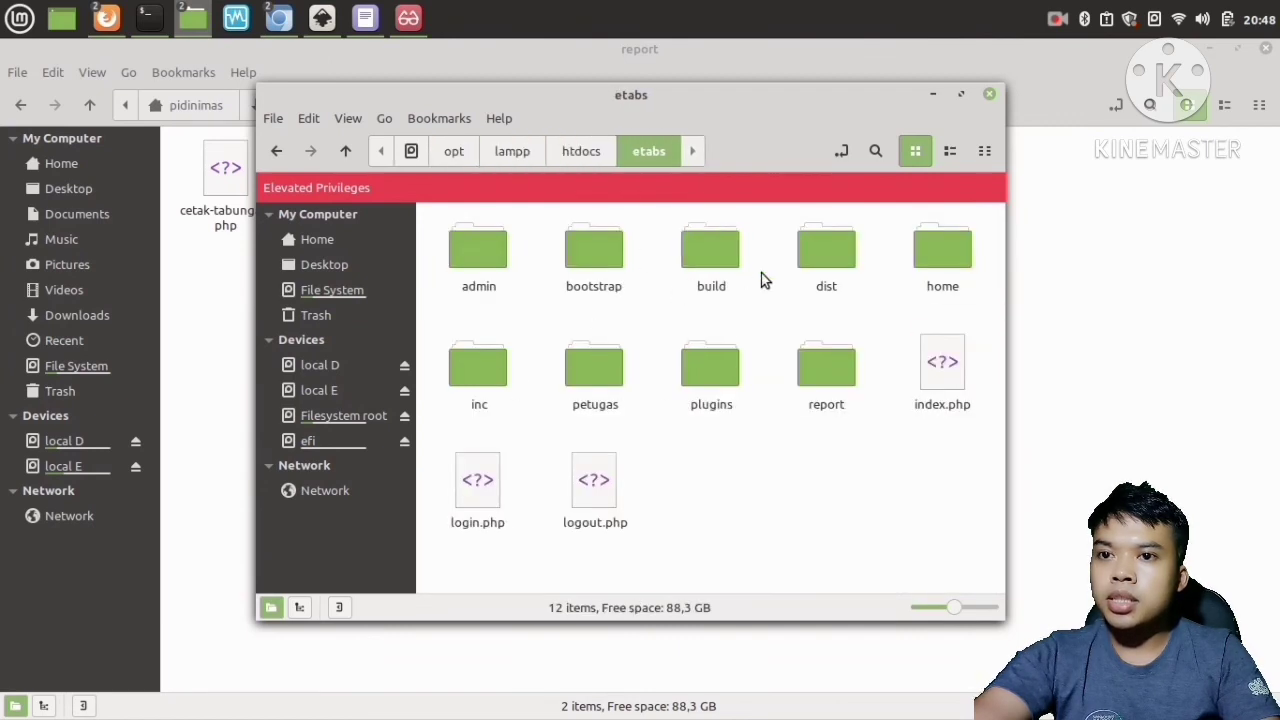
{"action": "double_click", "coordinate": [838, 370]}
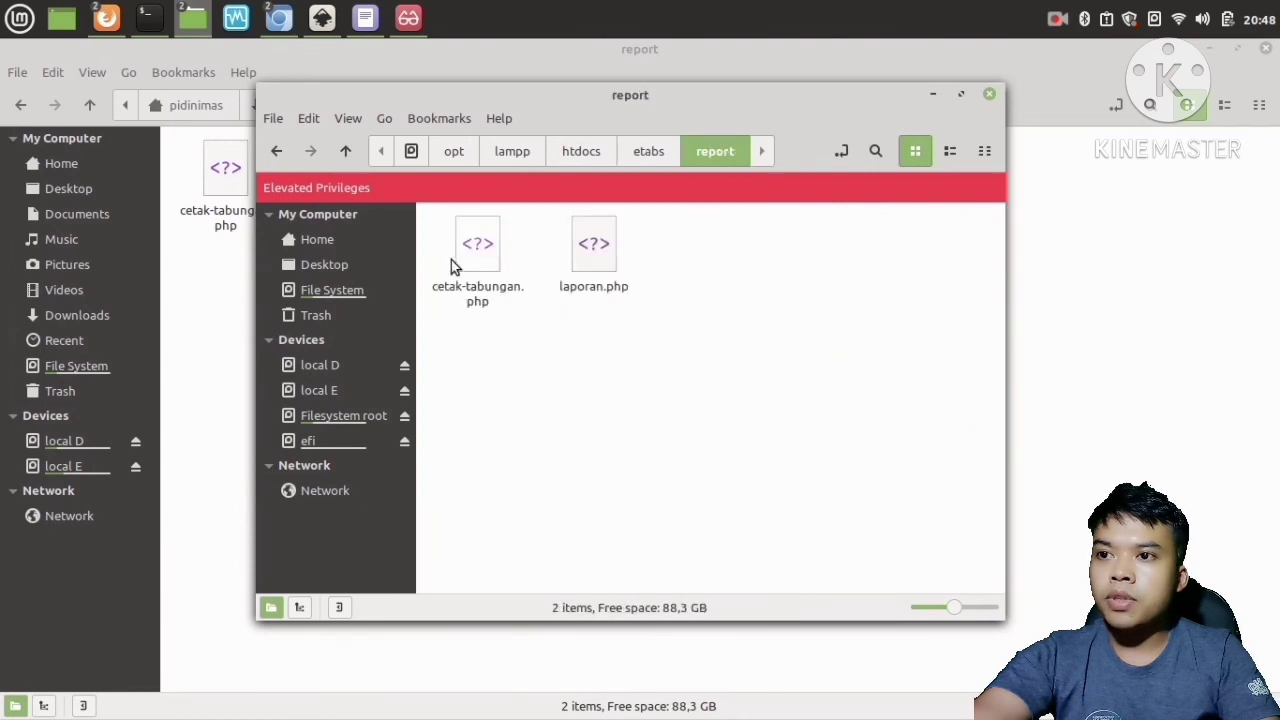
Paste cetak-tabungan.php into the root report folder, replacing the existing file.
{"action": "left_click", "coordinate": [484, 259]}
{"action": "left_click", "coordinate": [562, 378]}
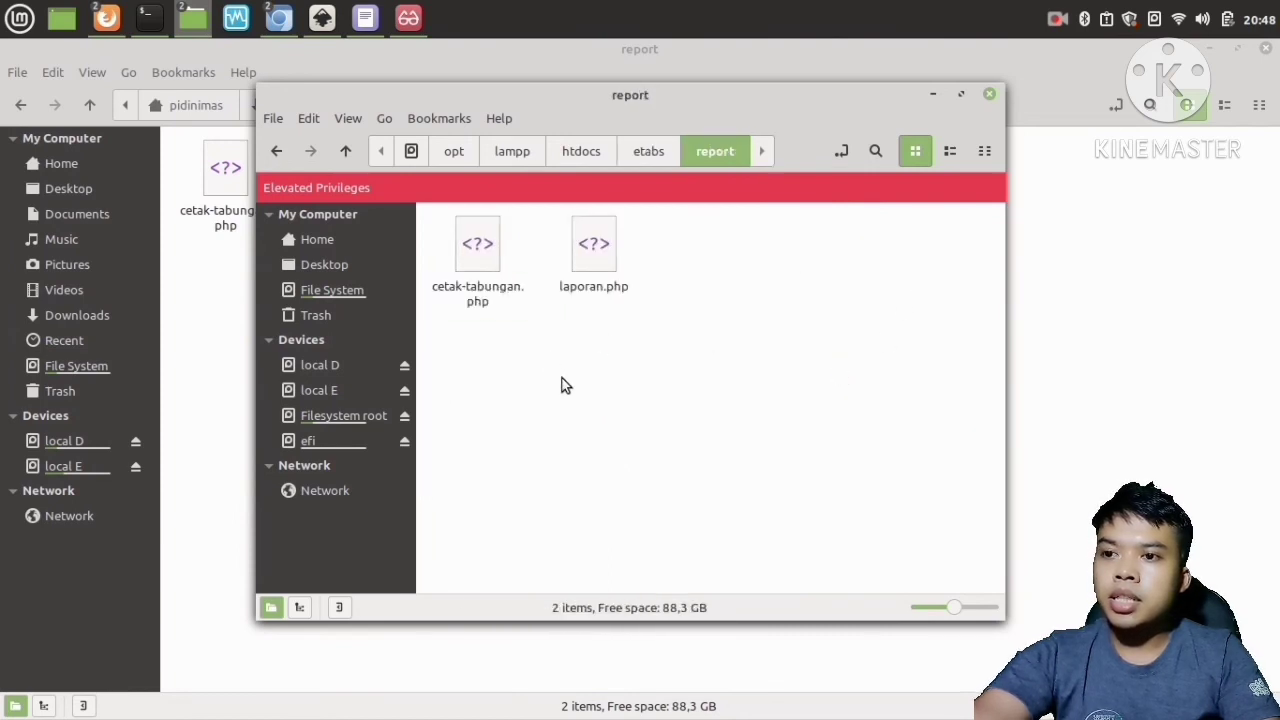
{"action": "right_click", "coordinate": [562, 378]}
{"action": "left_click", "coordinate": [627, 556]}
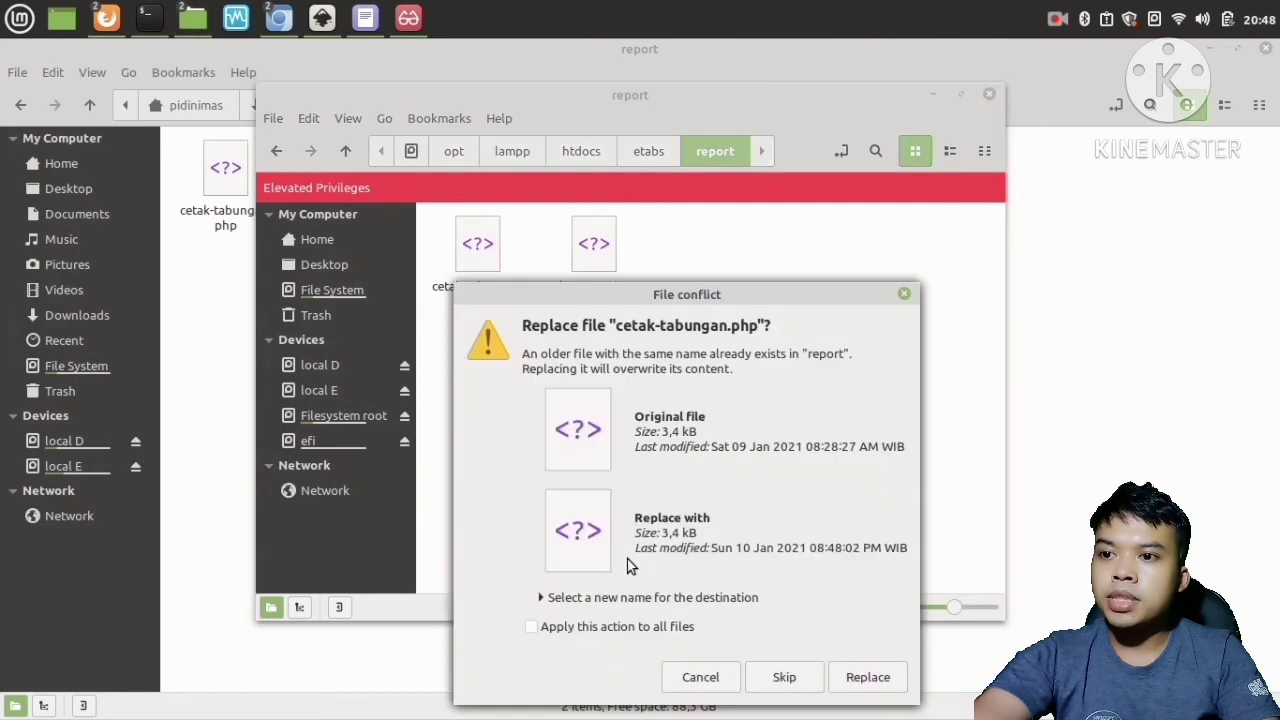
{"action": "left_click", "coordinate": [866, 680]}
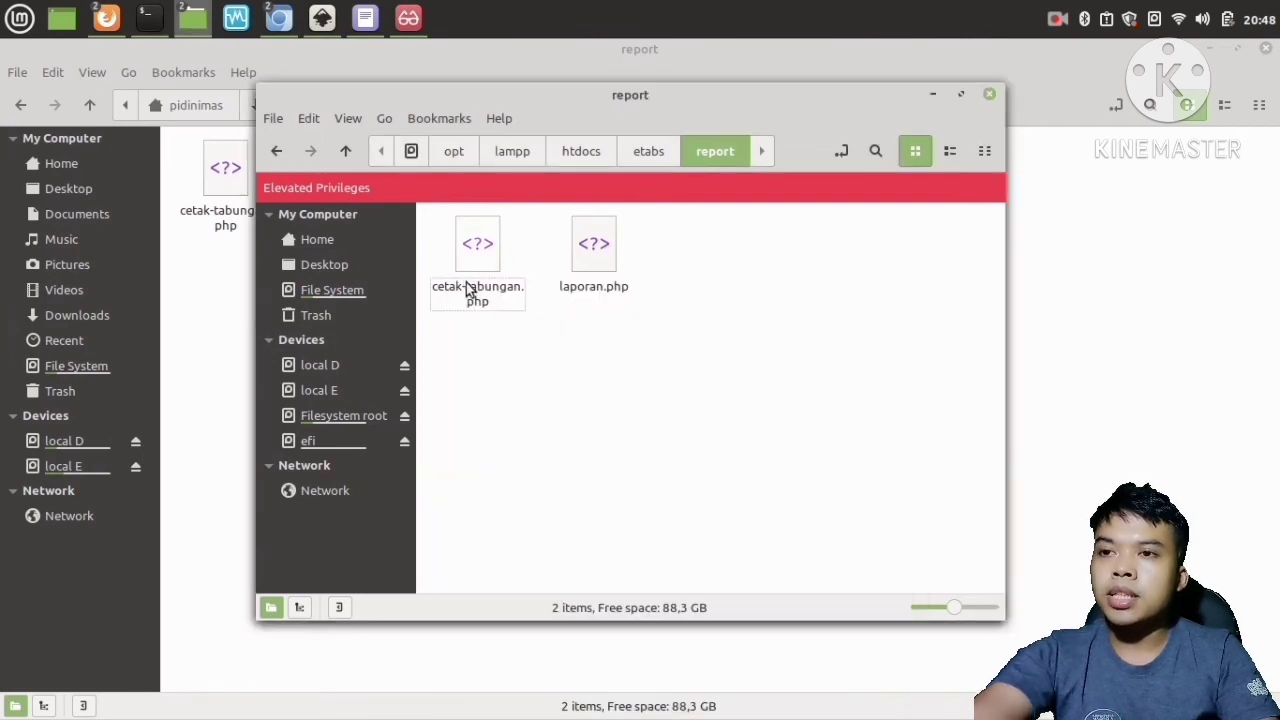
Close the root file manager, the home file manager and the PDF viewer, keeping the browser open.
{"action": "left_click", "coordinate": [989, 93]}
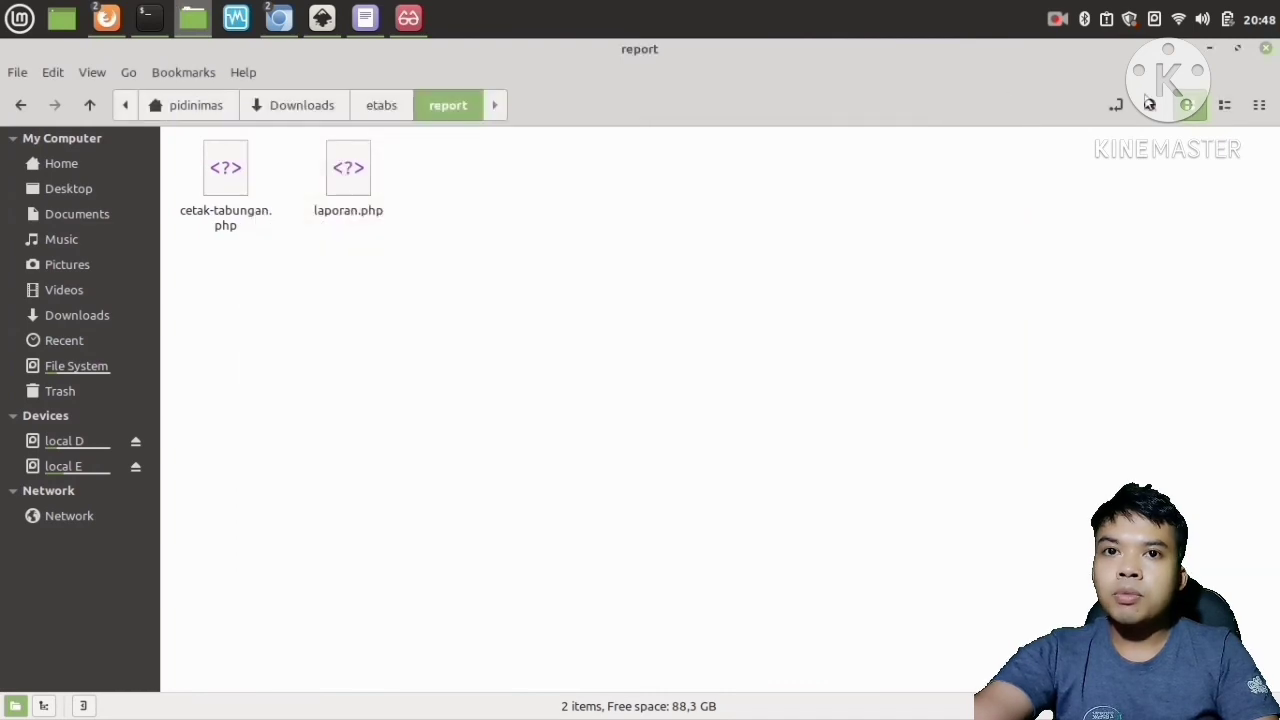
{"action": "left_click", "coordinate": [1266, 49]}
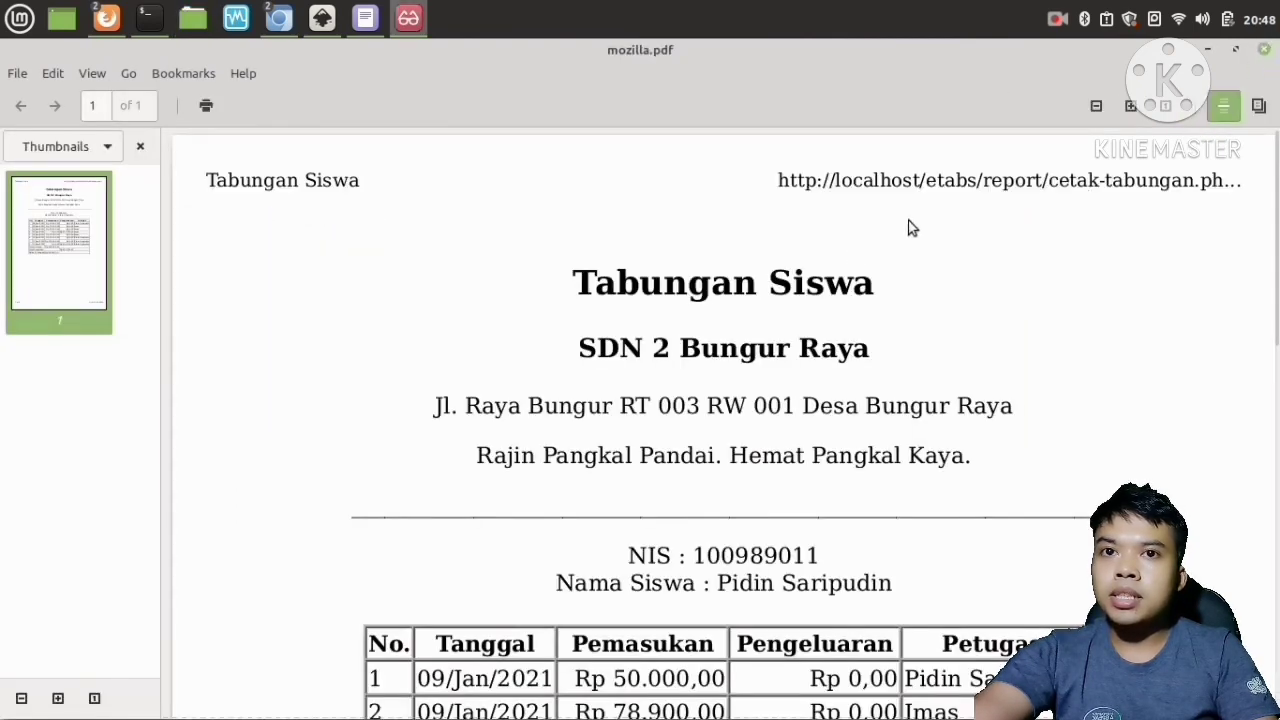
{"action": "left_click", "coordinate": [1266, 50]}
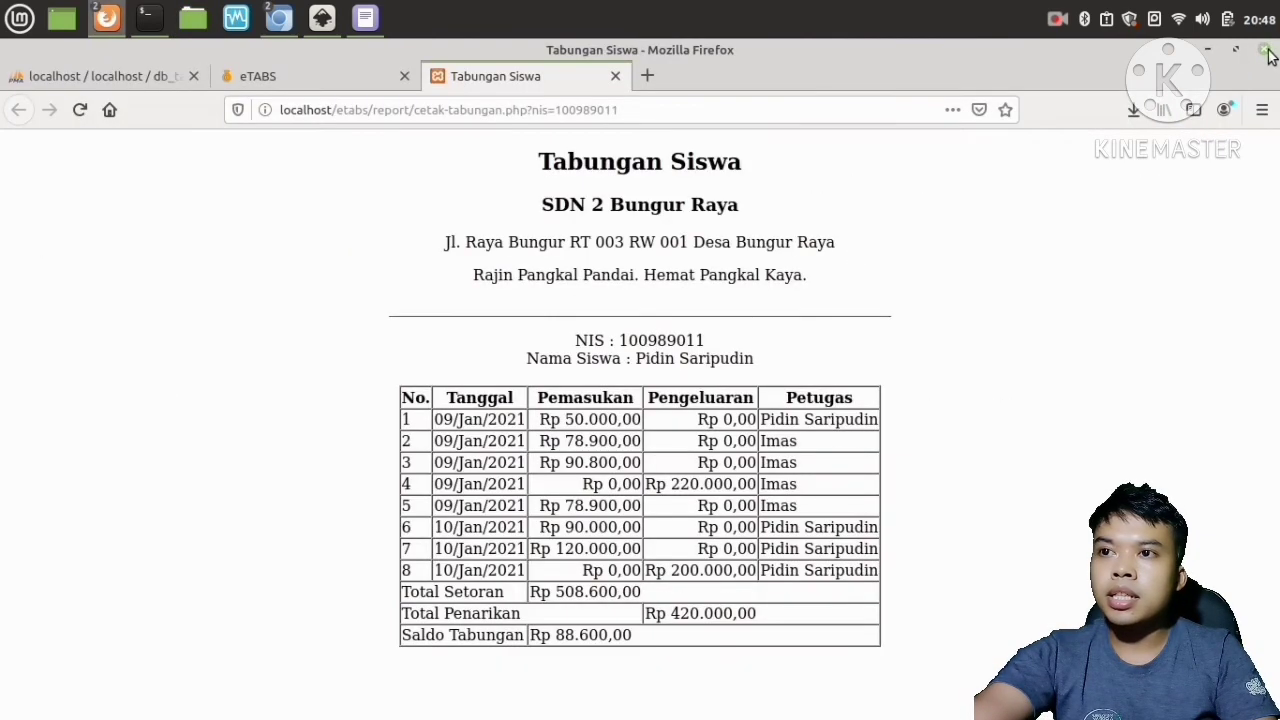
{"action": "left_click", "coordinate": [1266, 52]}
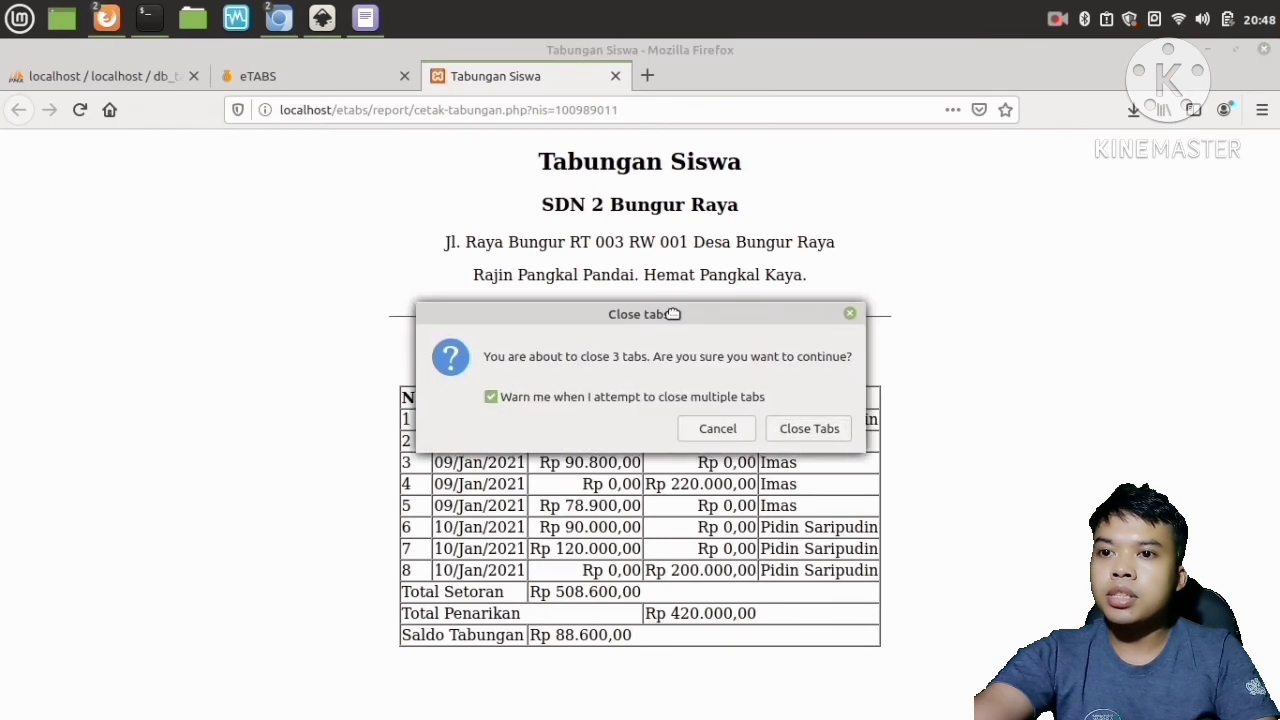
{"action": "left_click", "coordinate": [735, 439]}
Reload the student savings report and print it to file as Documents/mozilla.pdf, replacing the existing file.
{"action": "left_click", "coordinate": [80, 110]}
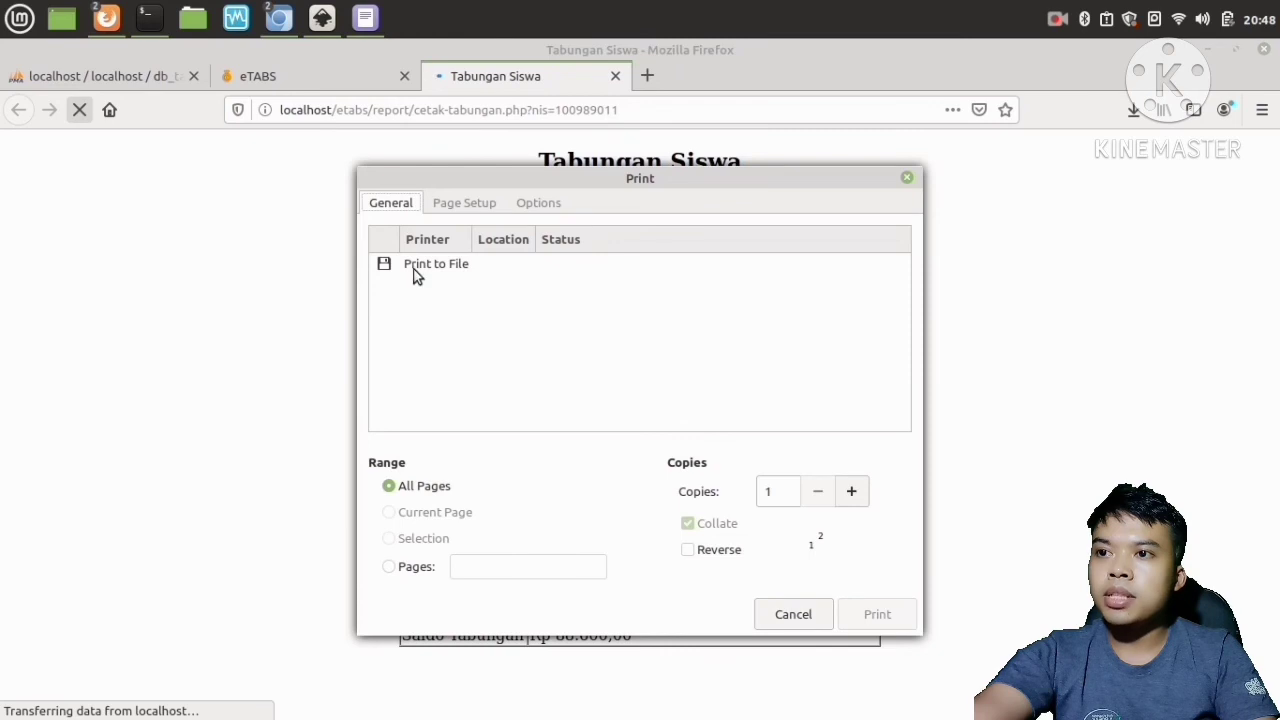
{"action": "left_click", "coordinate": [422, 265]}
{"action": "left_click", "coordinate": [463, 415]}
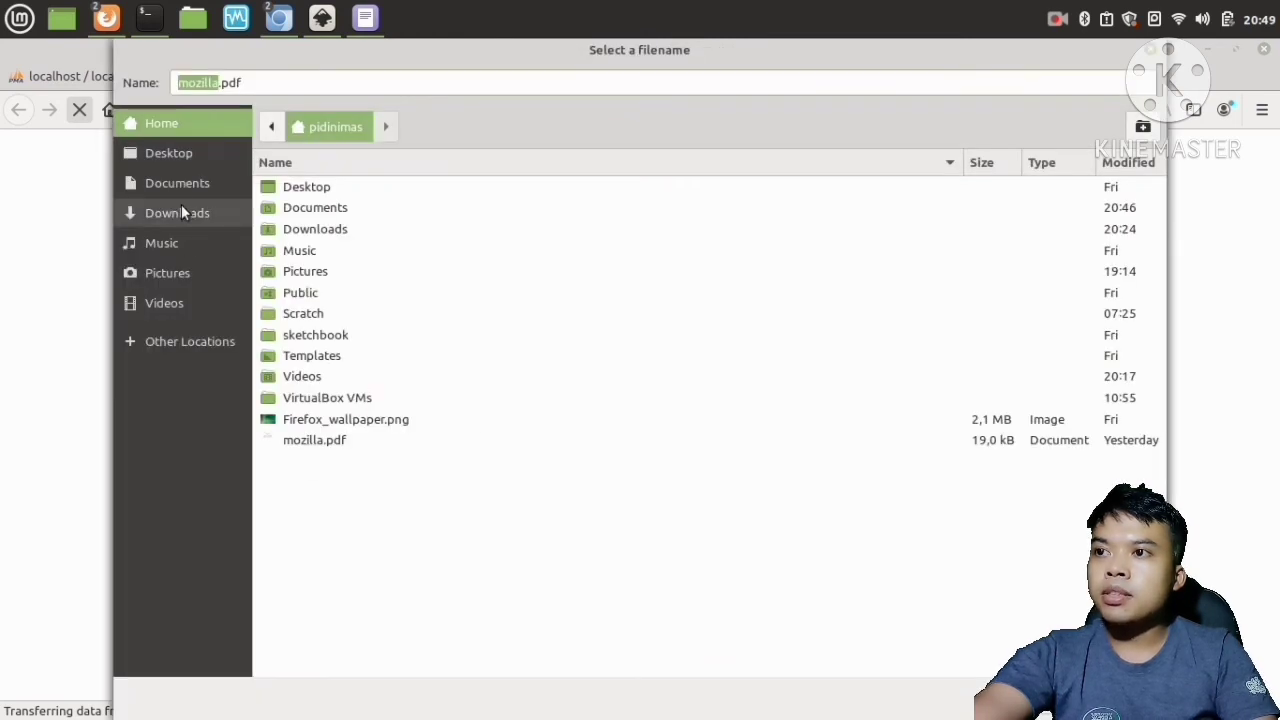
{"action": "left_click", "coordinate": [180, 183]}
{"action": "left_click", "coordinate": [307, 251]}
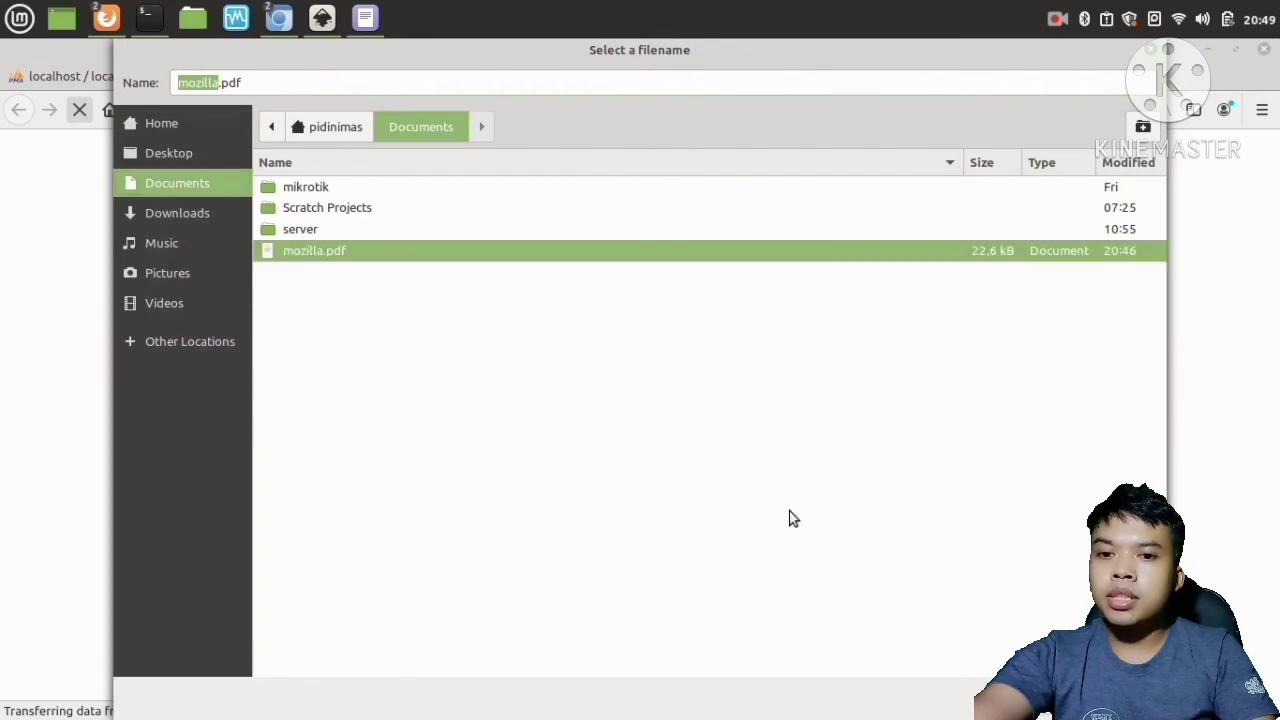
{"action": "key", "text": "Return"}
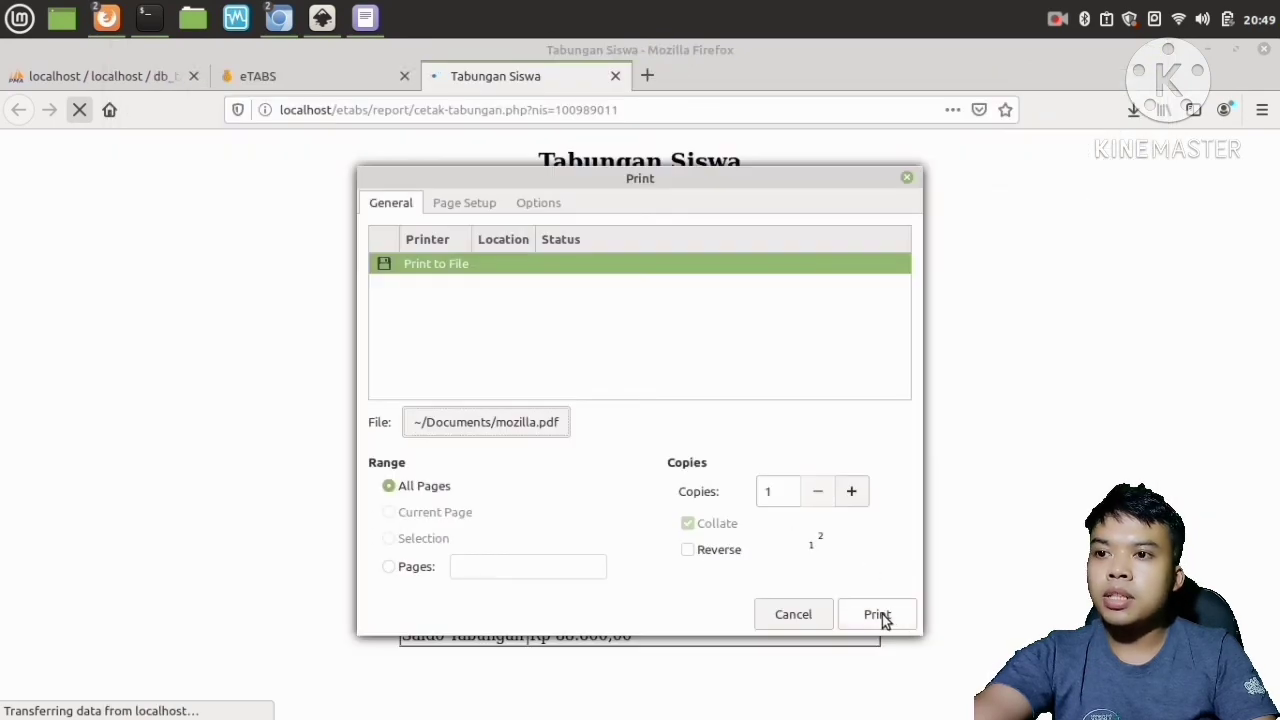
{"action": "left_click", "coordinate": [880, 616]}
{"action": "left_click", "coordinate": [827, 487]}
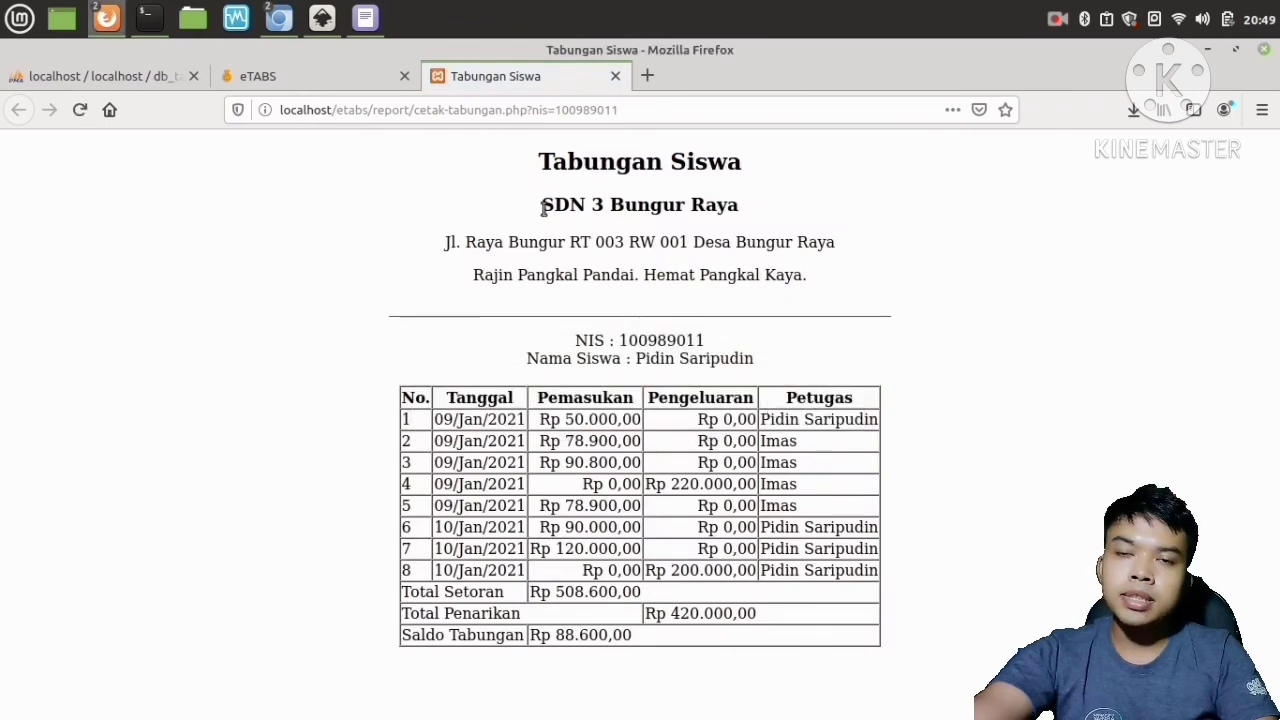
Highlight the school heading on the reloaded savings report to check it.
{"action": "left_click_drag", "start_coordinate": [543, 207], "coordinate": [742, 207]}
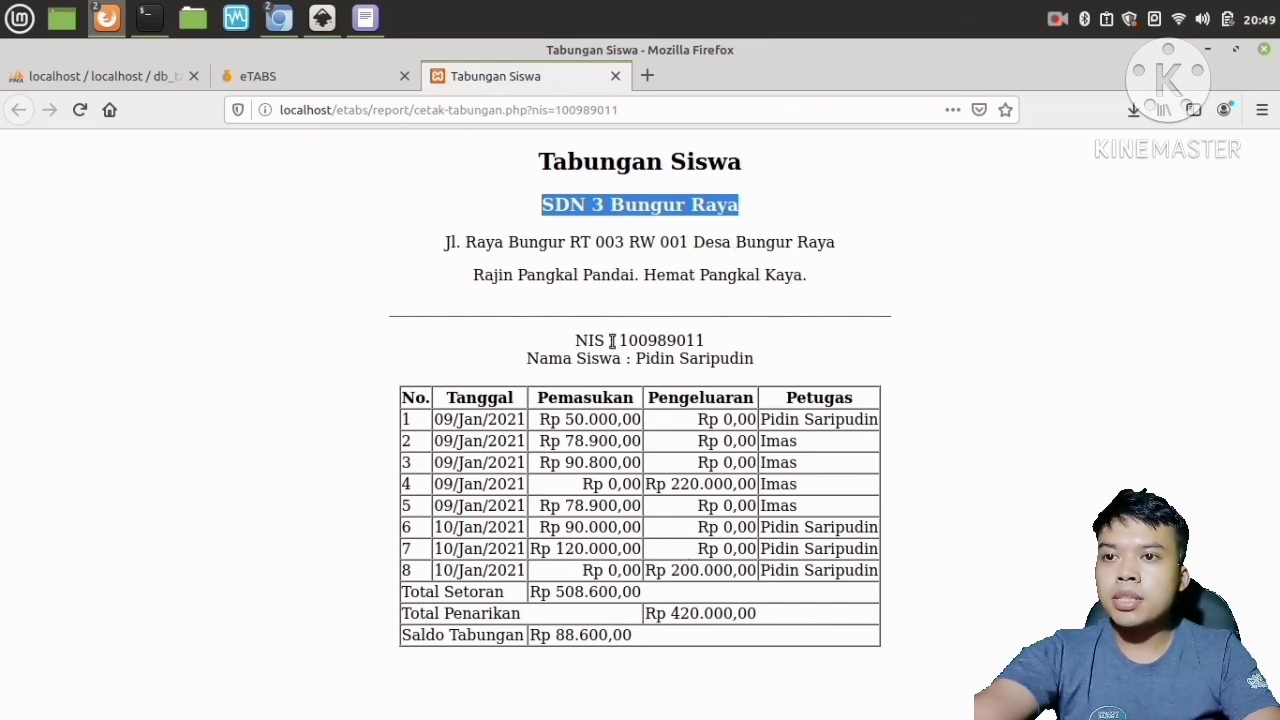
{"action": "left_click", "coordinate": [604, 374]}
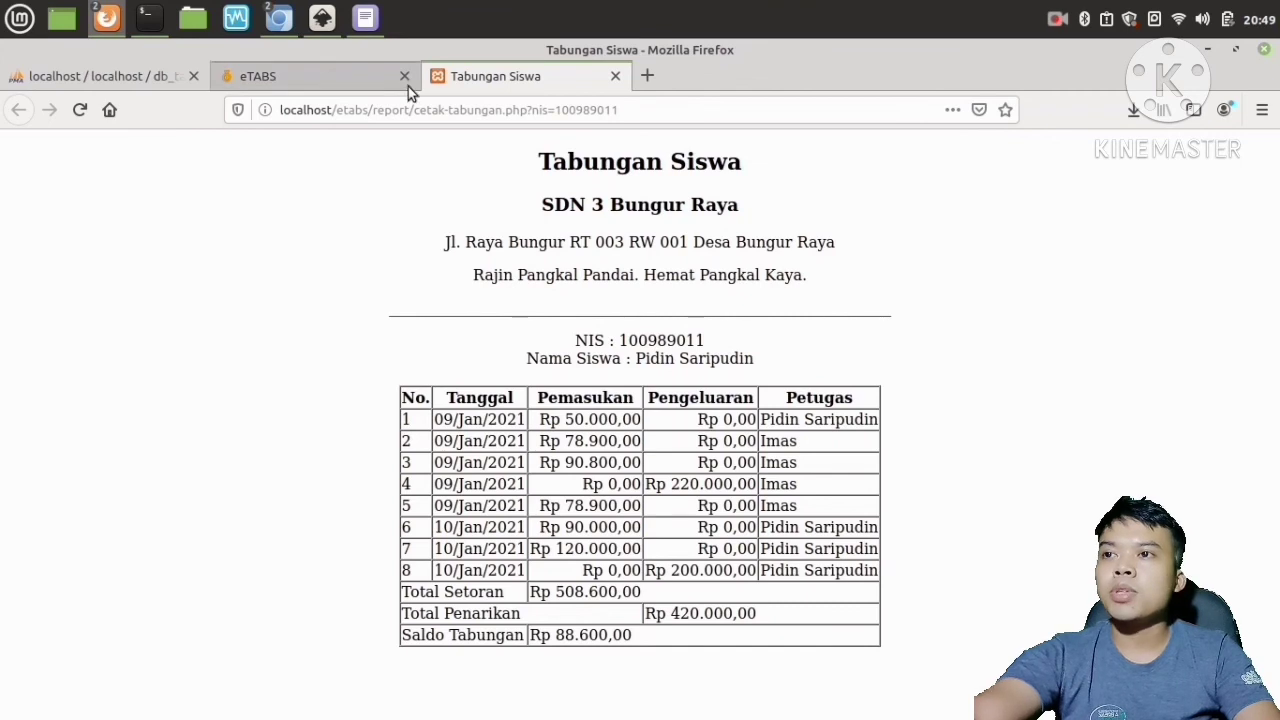
Switch to the eTABS tab and close the Tabungan Siswa report tab.
{"action": "left_click", "coordinate": [347, 81]}
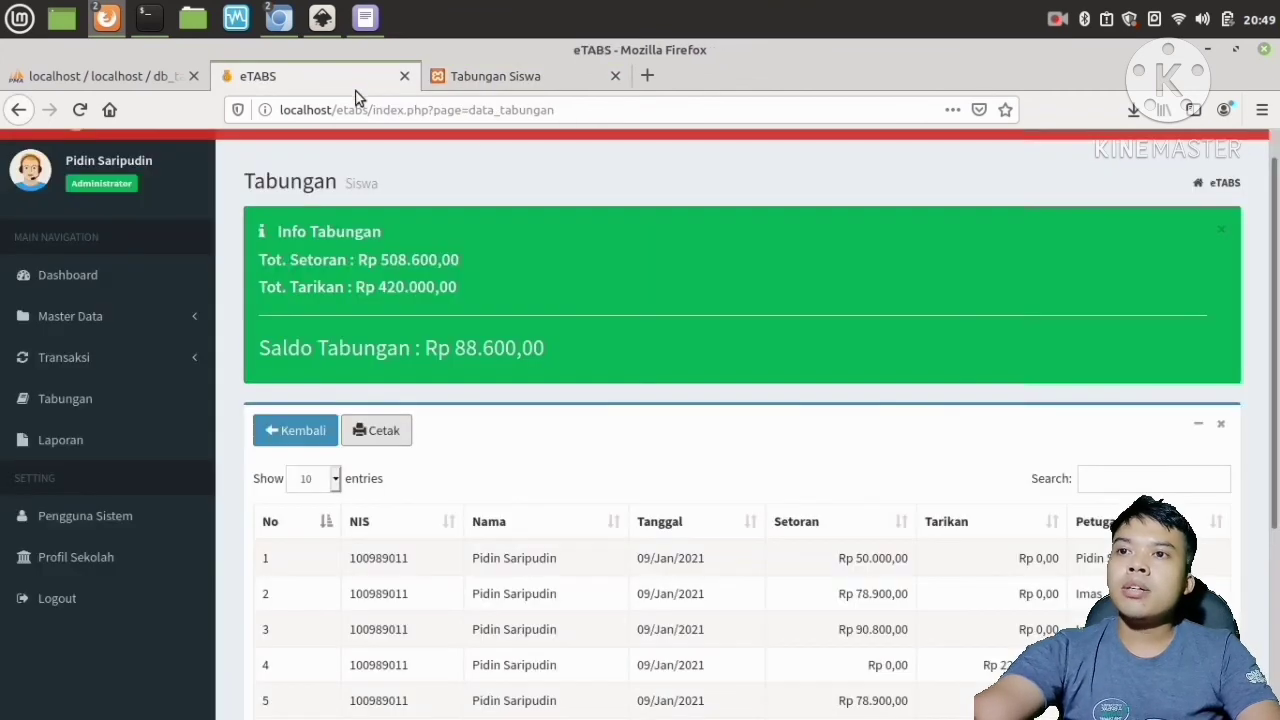
{"action": "left_click", "coordinate": [608, 77]}
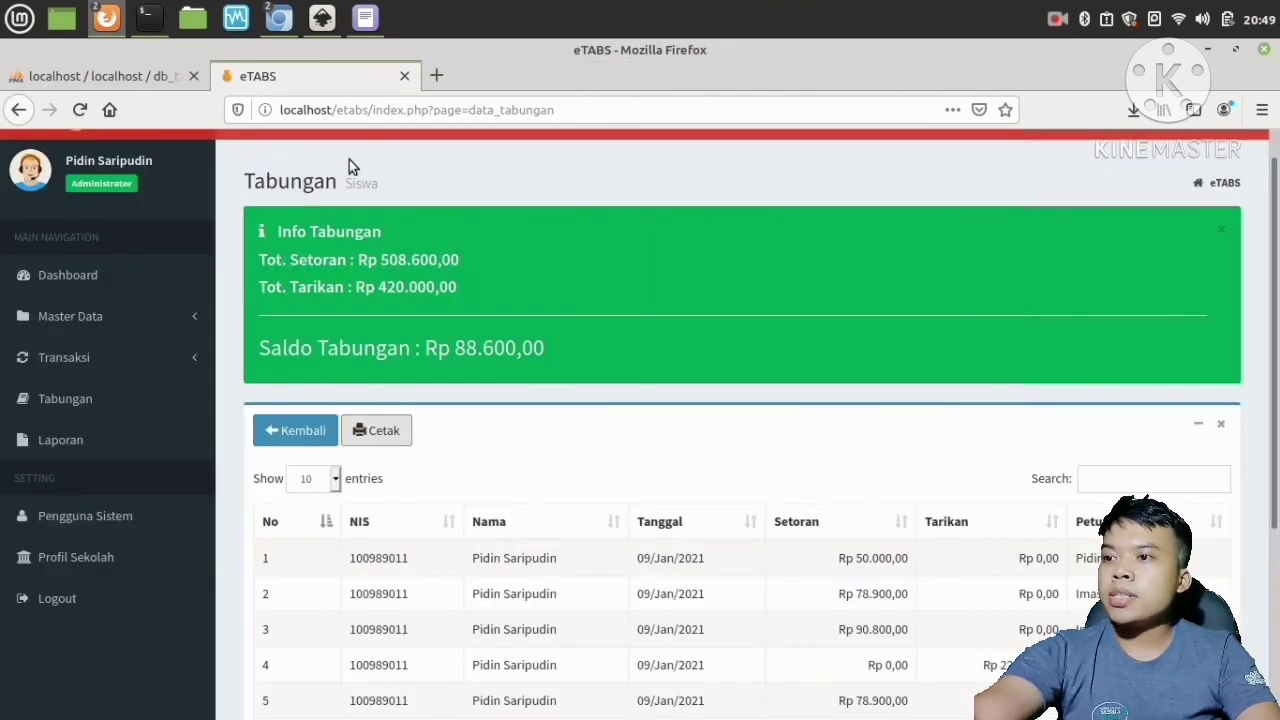
Open the Tabungan page, view another student's savings, and go back to the search form.
{"action": "left_click", "coordinate": [100, 408]}
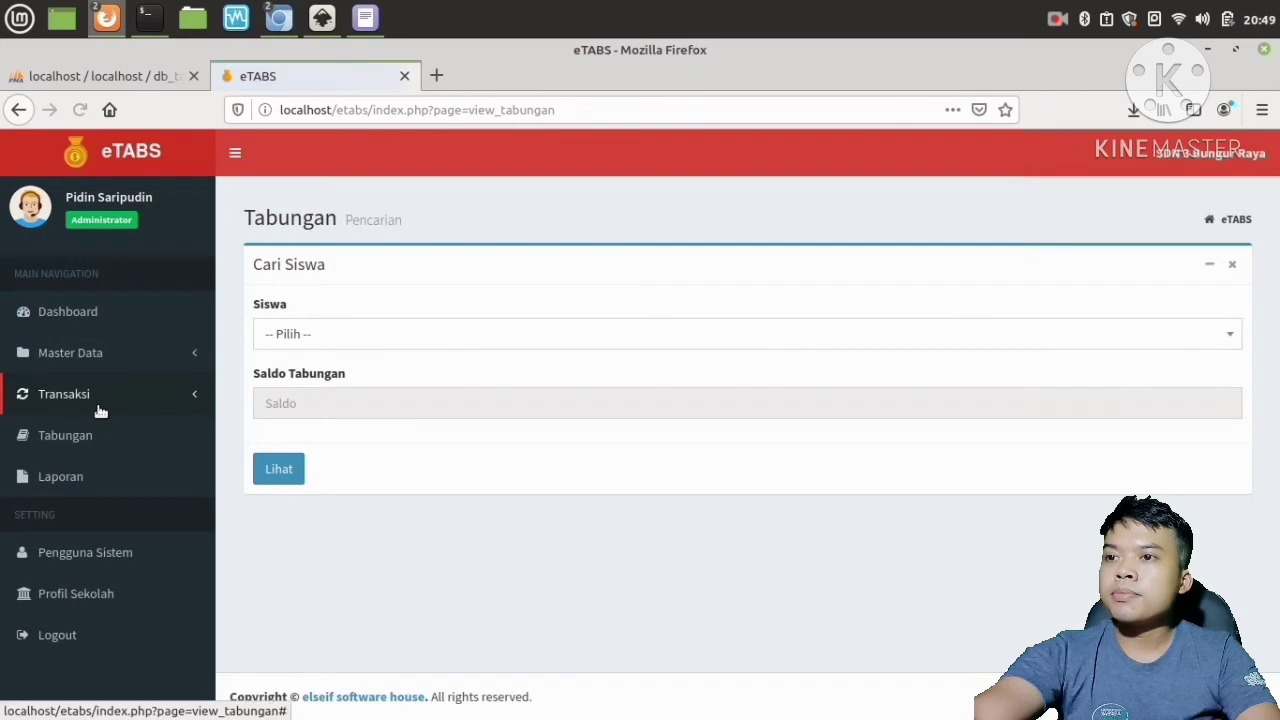
{"action": "left_click", "coordinate": [297, 337]}
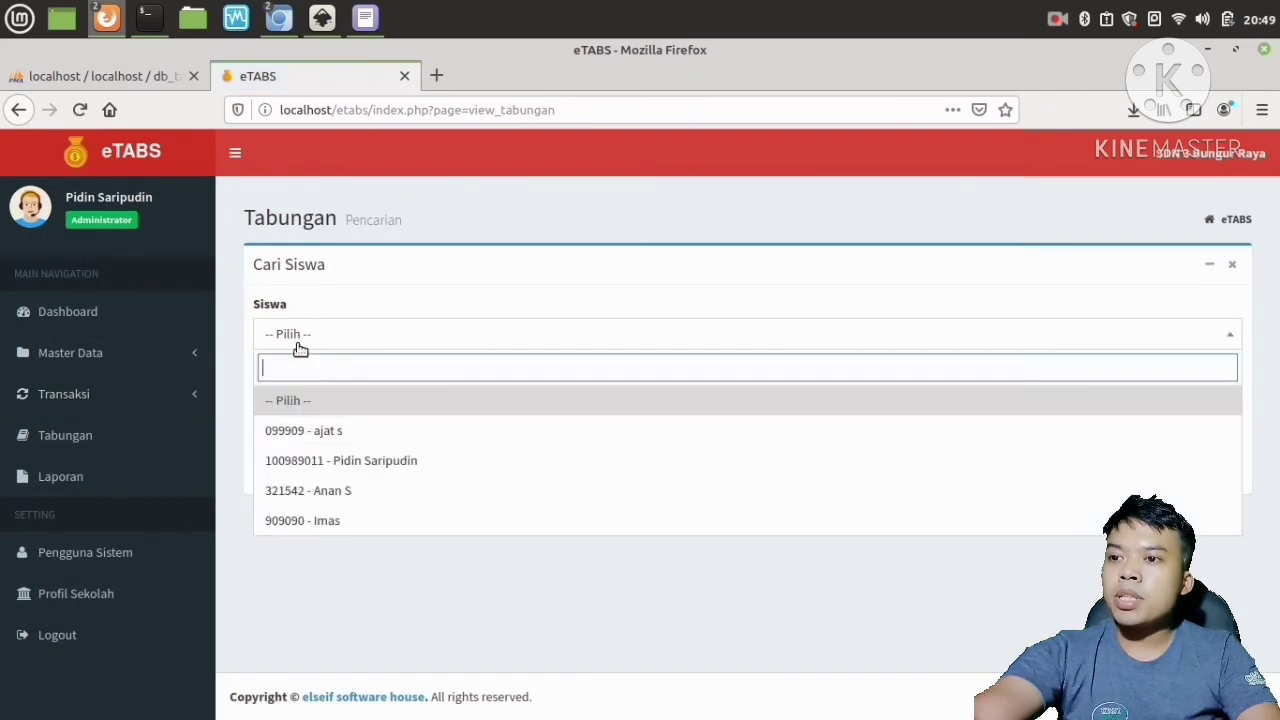
{"action": "left_click", "coordinate": [326, 520]}
{"action": "left_click", "coordinate": [300, 472]}
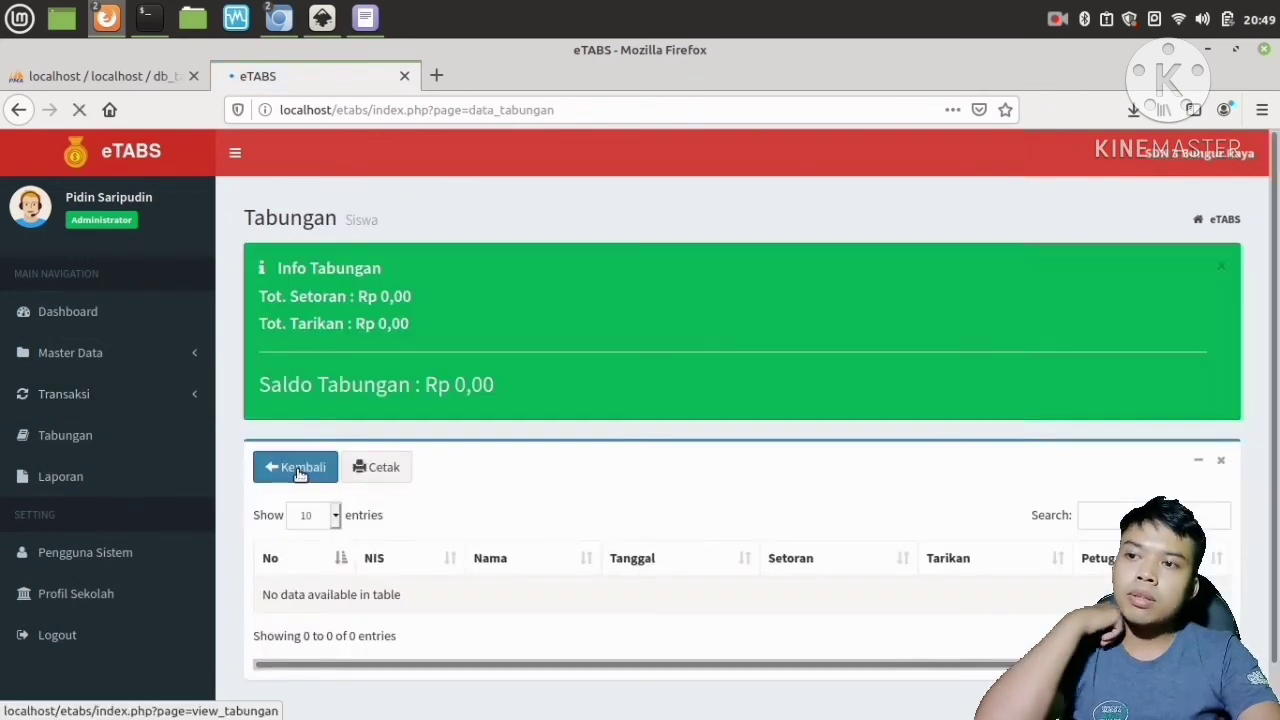
{"action": "left_click", "coordinate": [297, 467]}
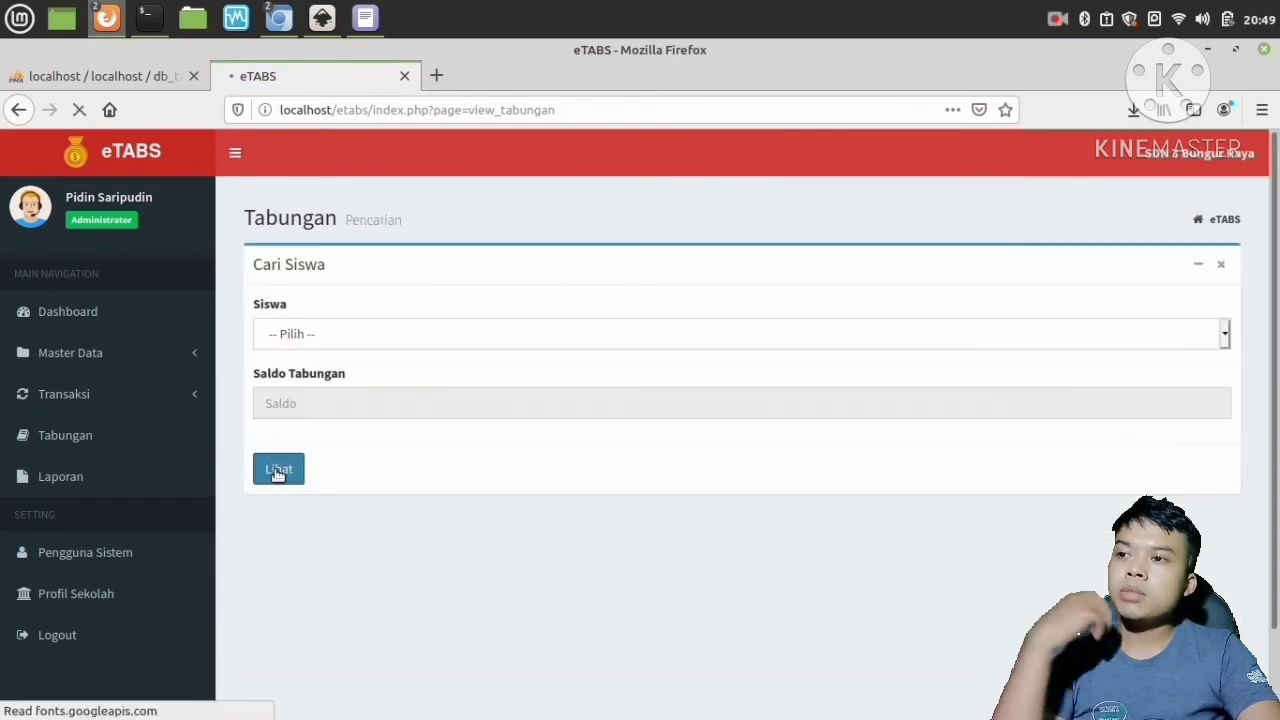
Open Laporan, set the period from 01/02/2021 to 01/10/2021, print the report, and cancel the print dialog.
{"action": "left_click", "coordinate": [75, 477]}
{"action": "left_click", "coordinate": [434, 342]}
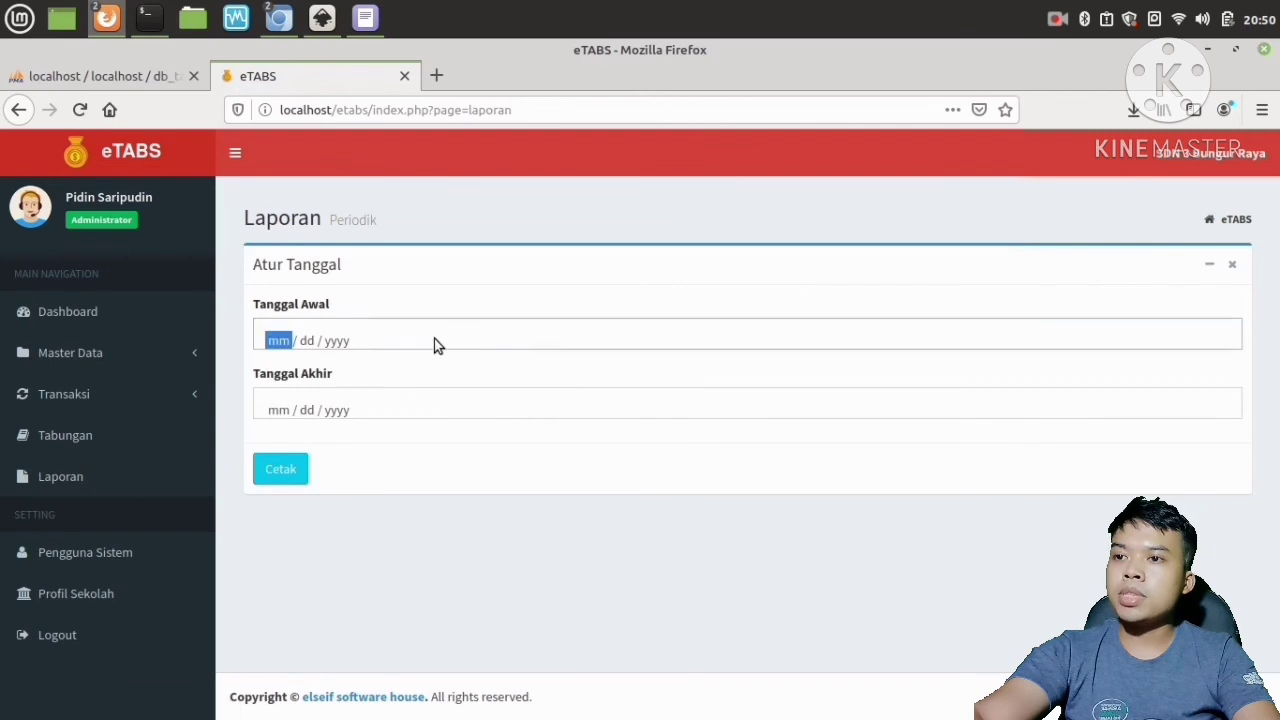
{"action": "left_click", "coordinate": [460, 434]}
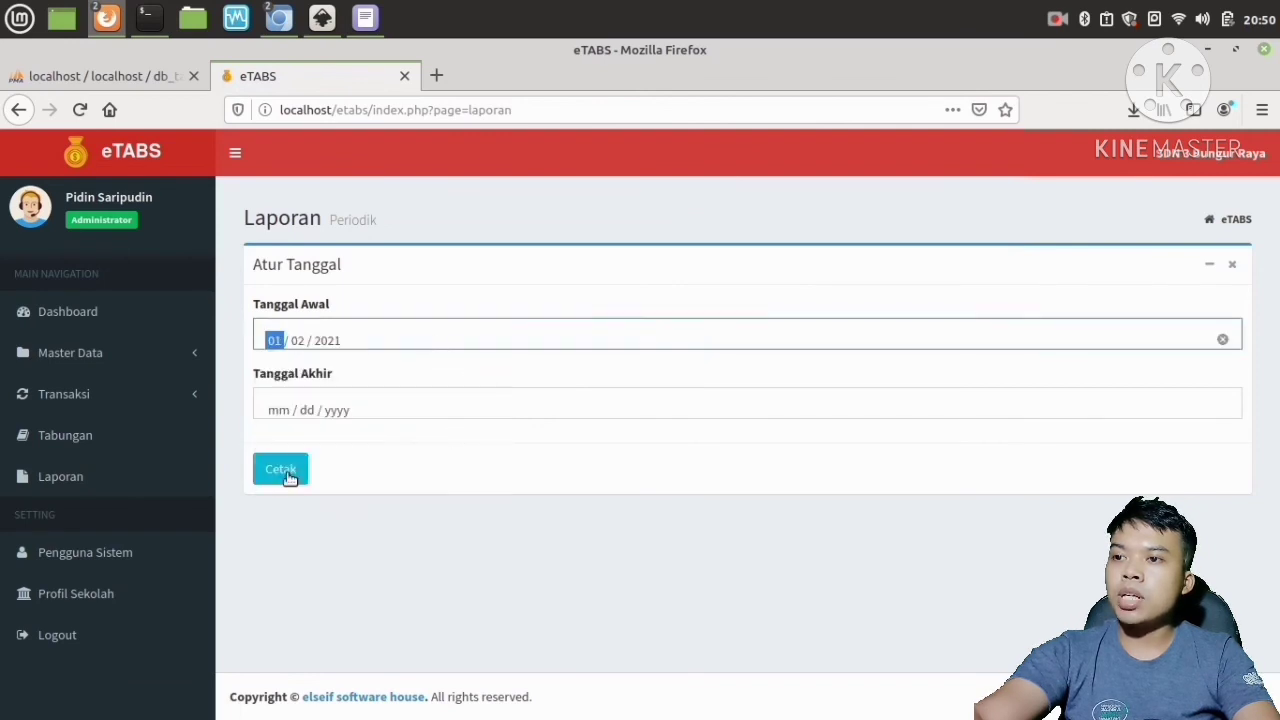
{"action": "left_click", "coordinate": [300, 408]}
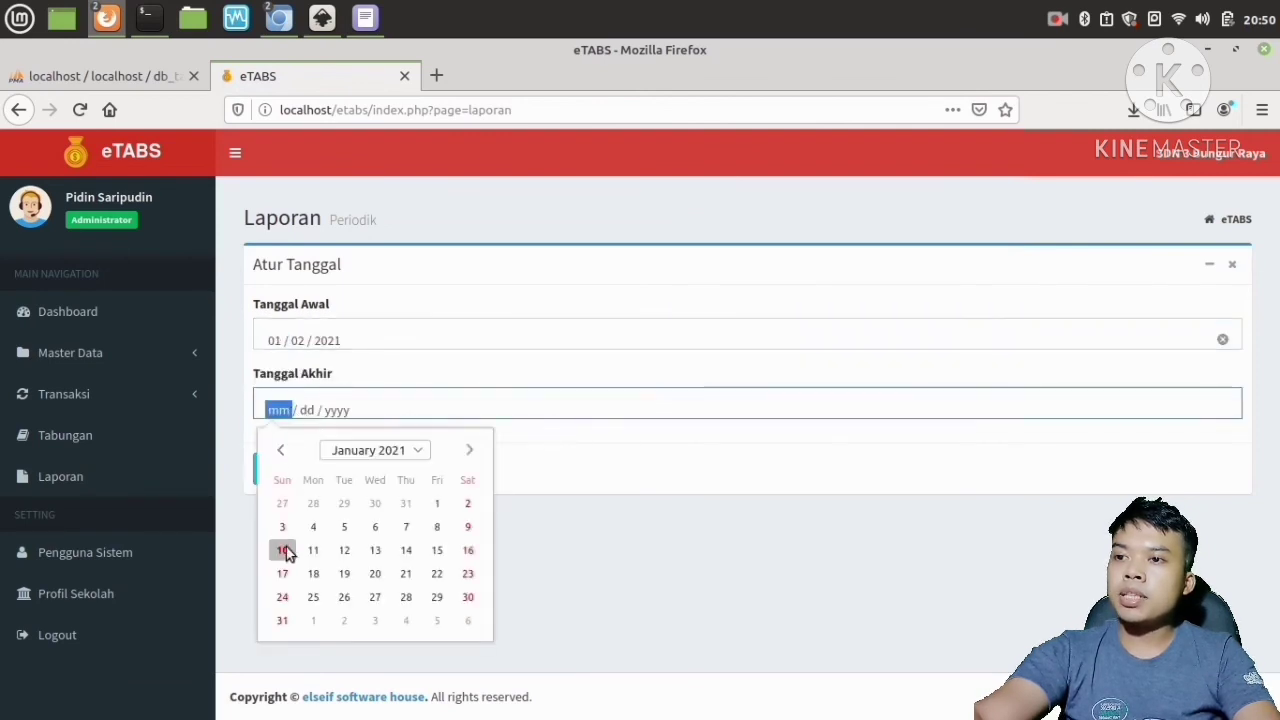
{"action": "left_click", "coordinate": [282, 550]}
{"action": "left_click", "coordinate": [279, 474]}
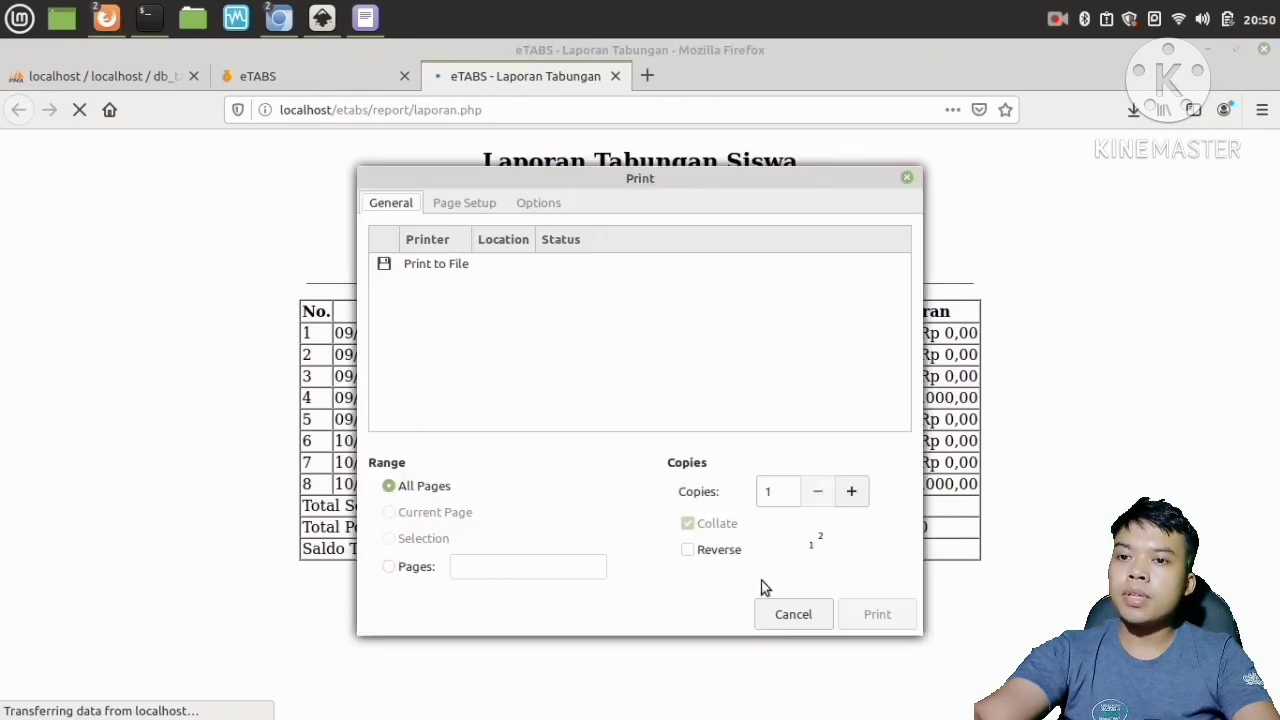
{"action": "left_click", "coordinate": [775, 617]}
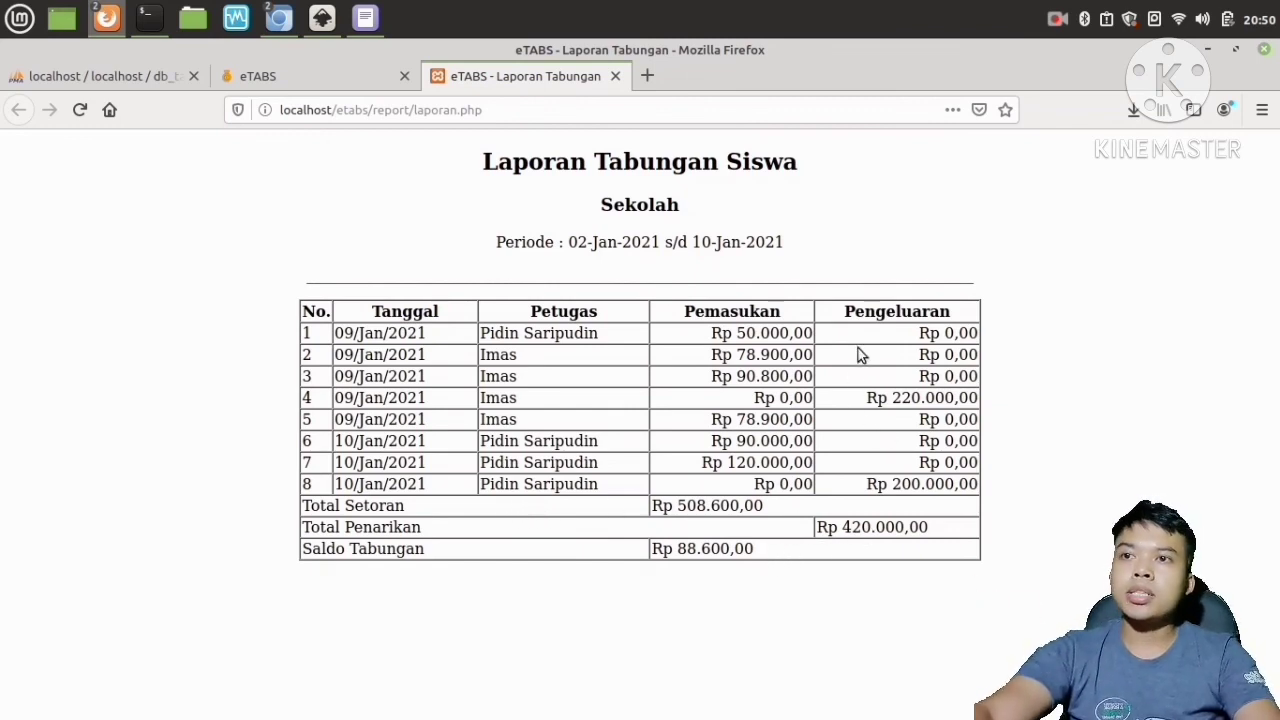
Close the Laporan Tabungan tab and minimize the browser and text editor windows.
{"action": "left_click", "coordinate": [615, 76]}
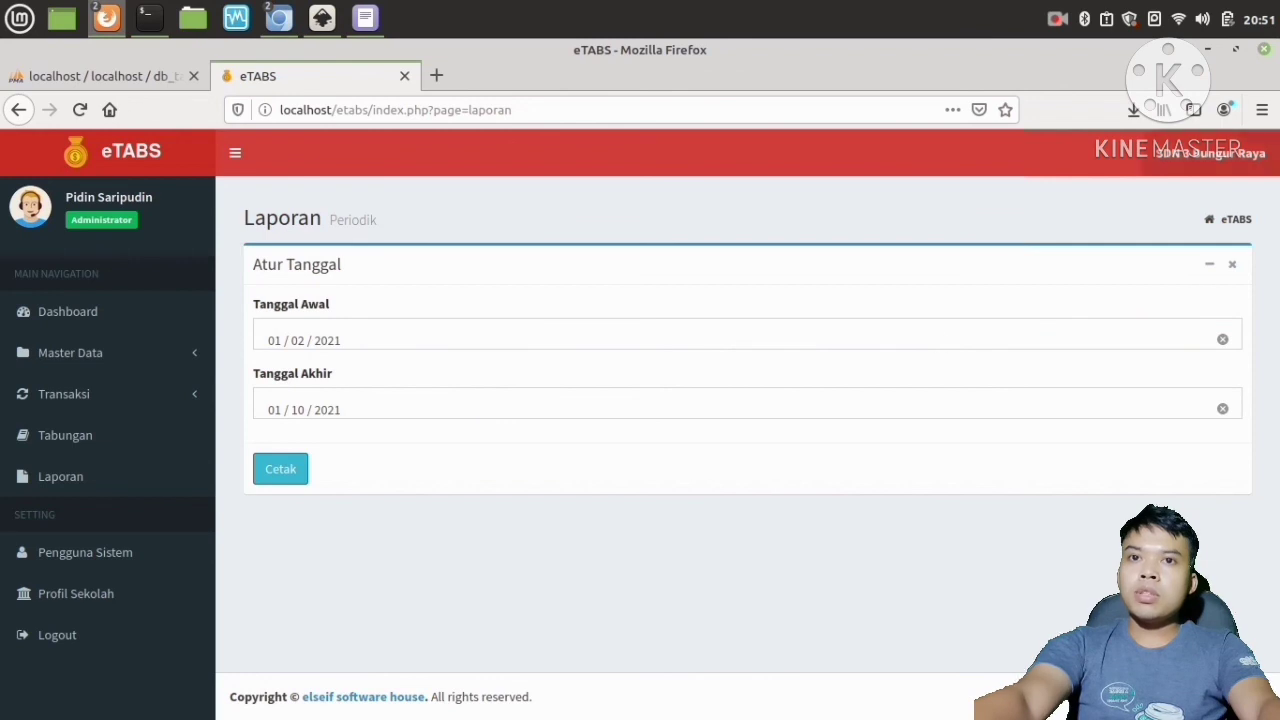
{"action": "left_click", "coordinate": [1208, 49]}
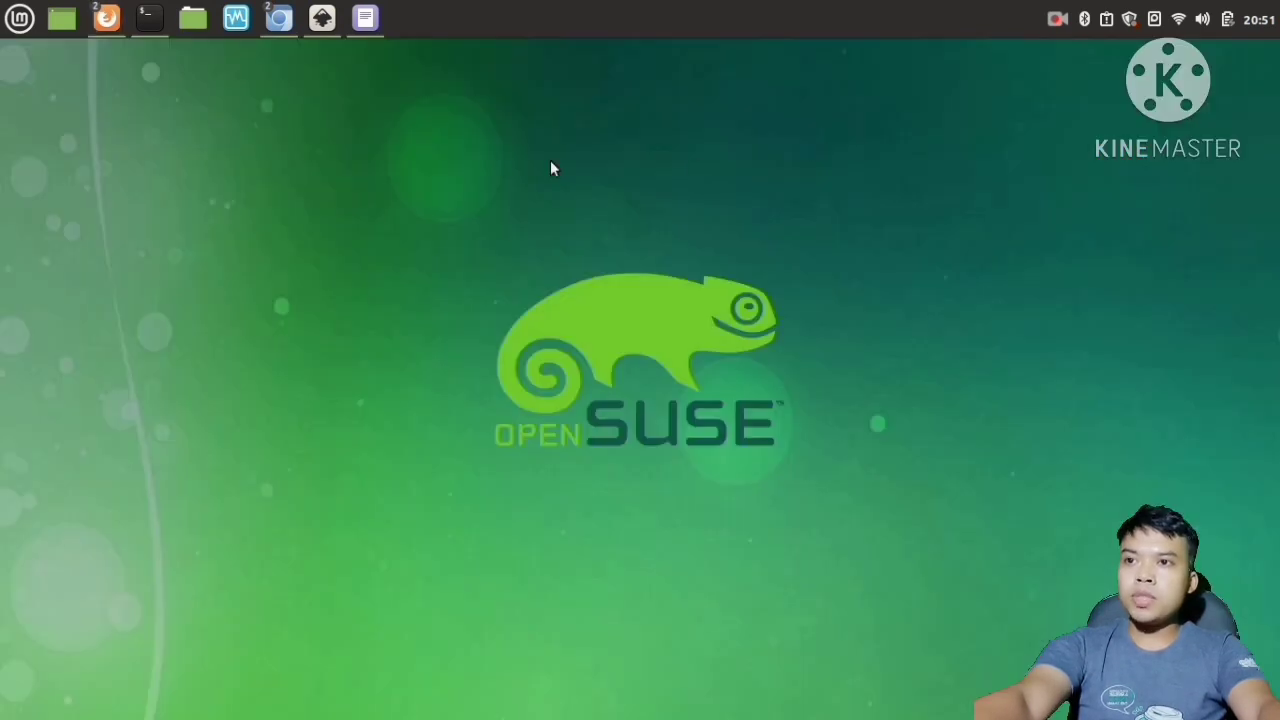
{"action": "left_click", "coordinate": [368, 18]}
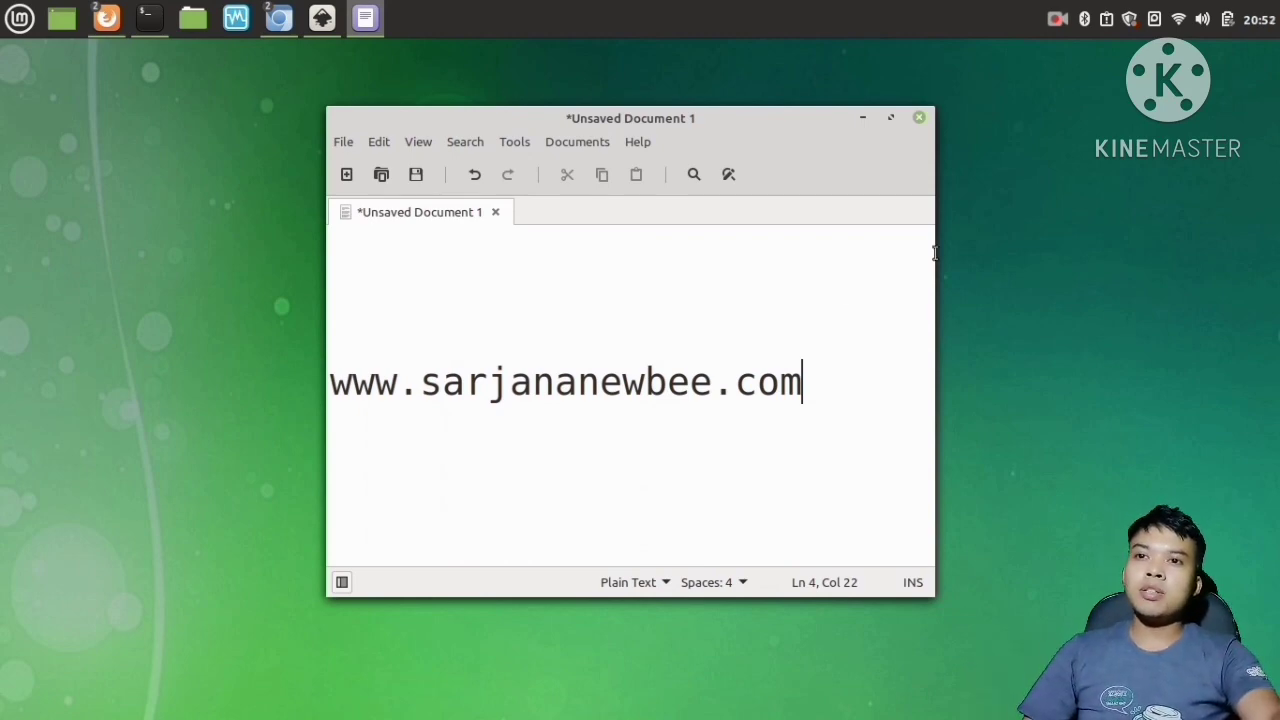
{"action": "left_click", "coordinate": [864, 117]}
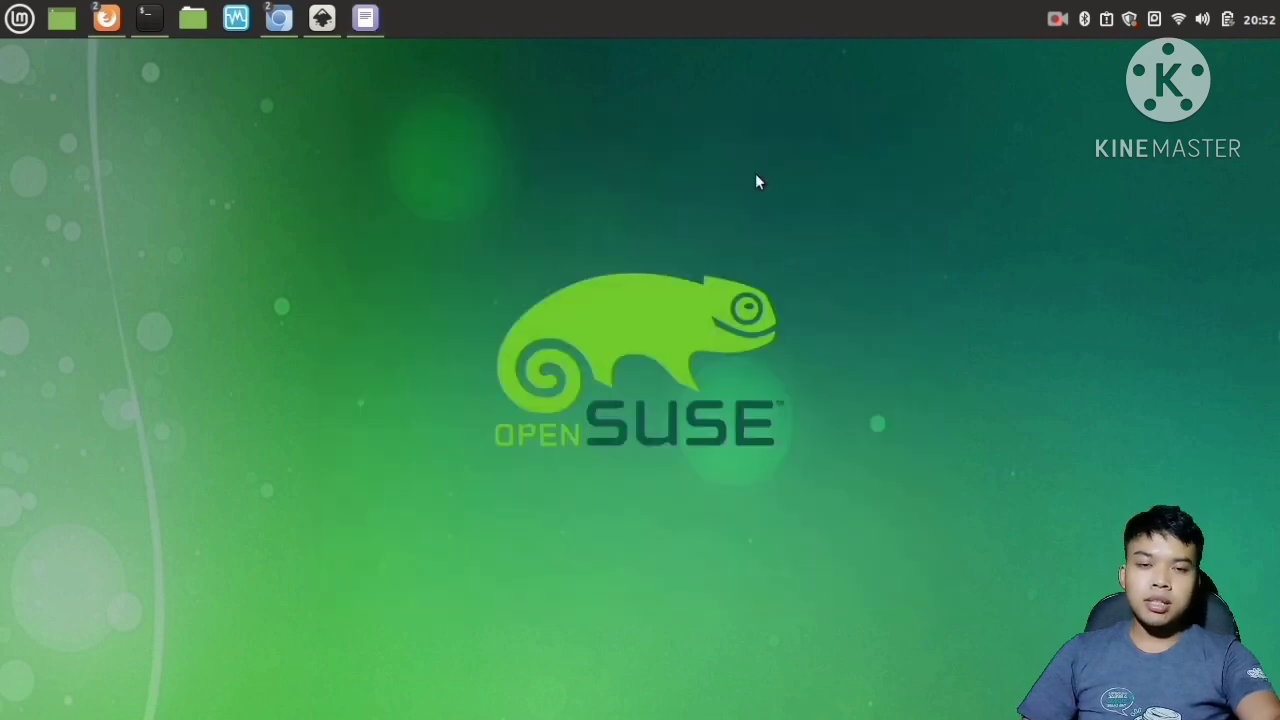